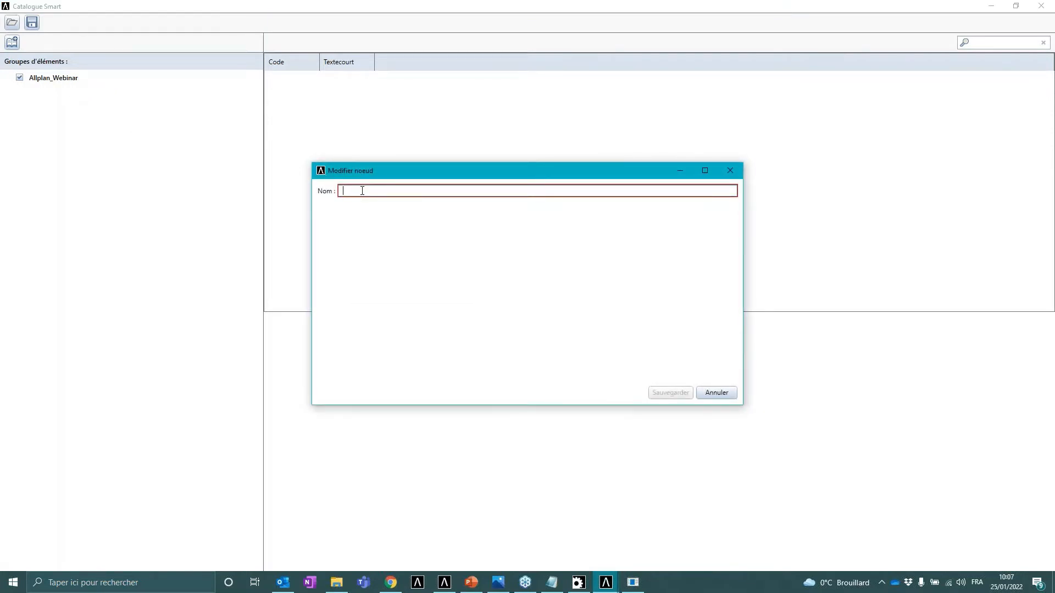
# - Name the new node LOT 1 : Gros Oeuvre and save it
pyautogui.write('LOT 1 : Gros Oeuvre')
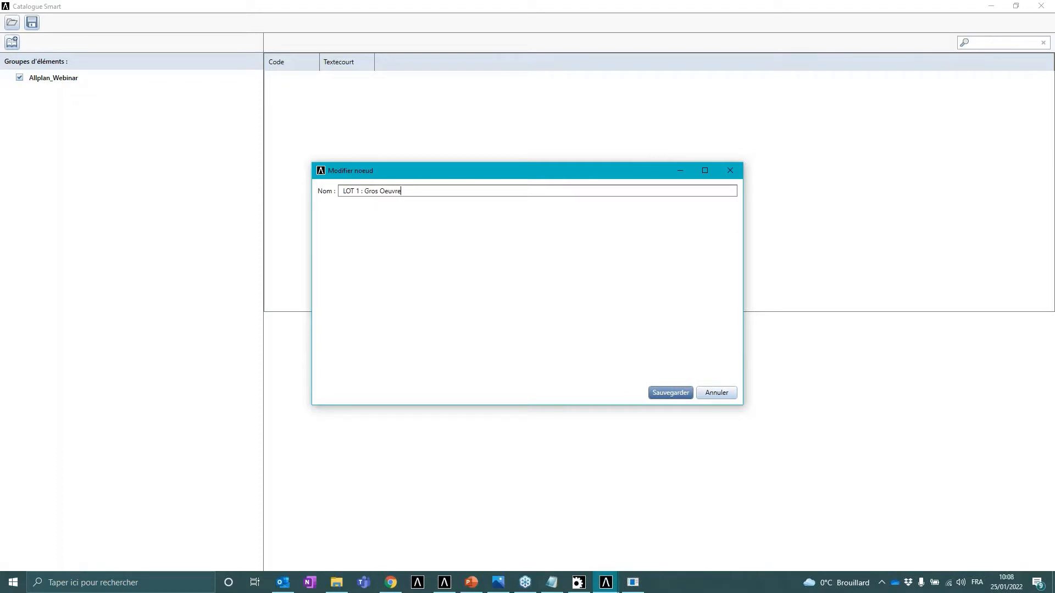
pyautogui.click(669, 392)
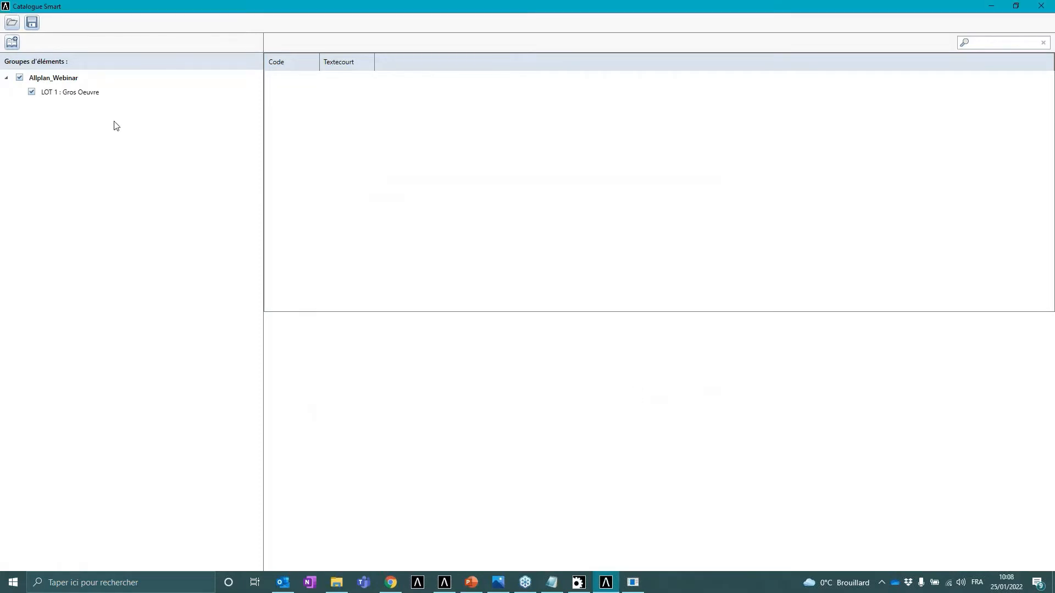
# - Add a child node named Fondations under LOT 1 : Gros Oeuvre
pyautogui.rightClick(89, 96)
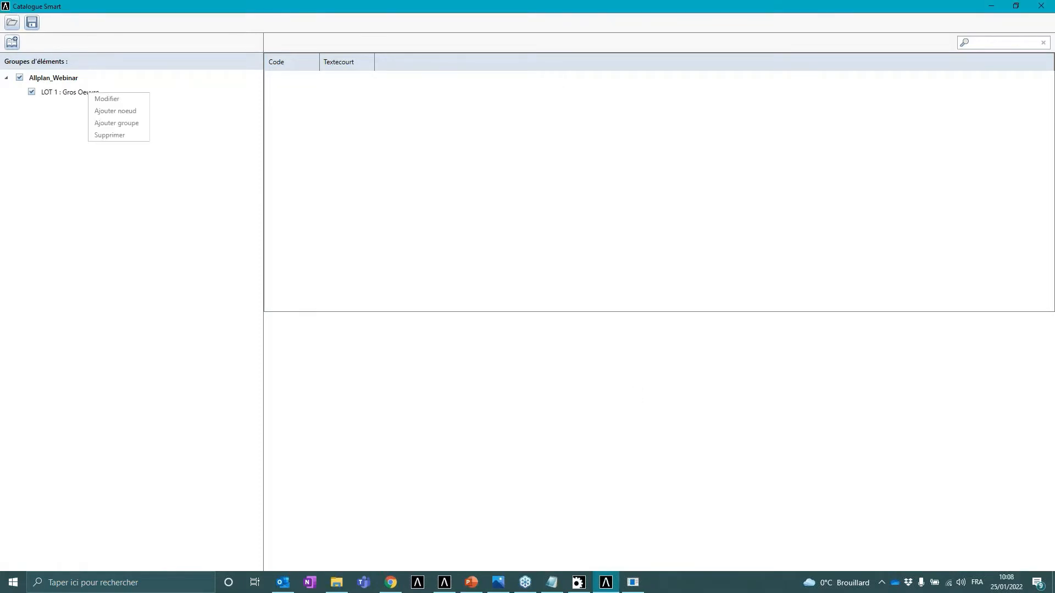
pyautogui.click(125, 115)
pyautogui.click(406, 190)
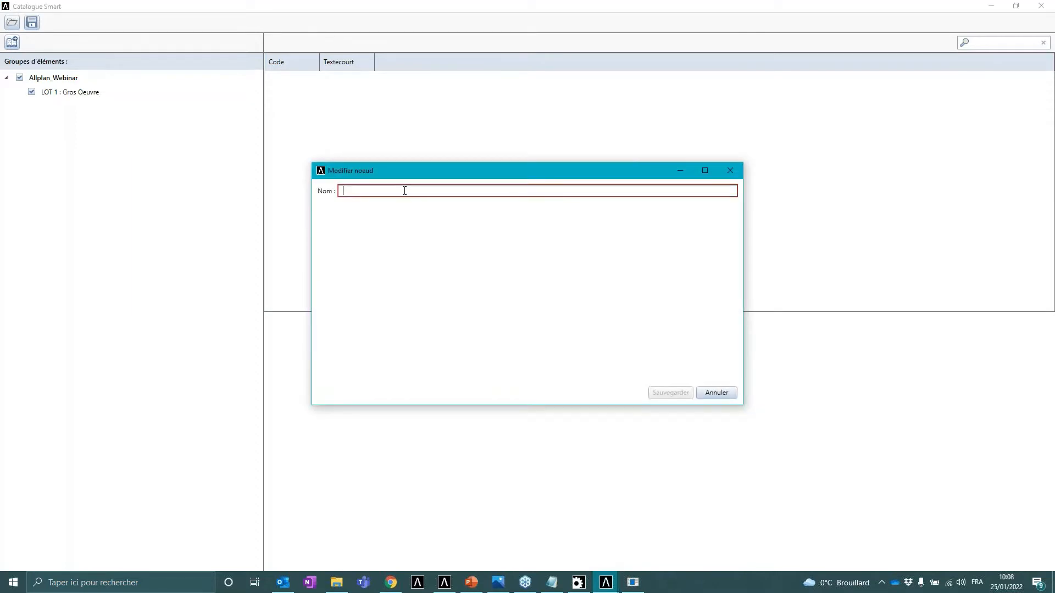
pyautogui.write('Fondations')
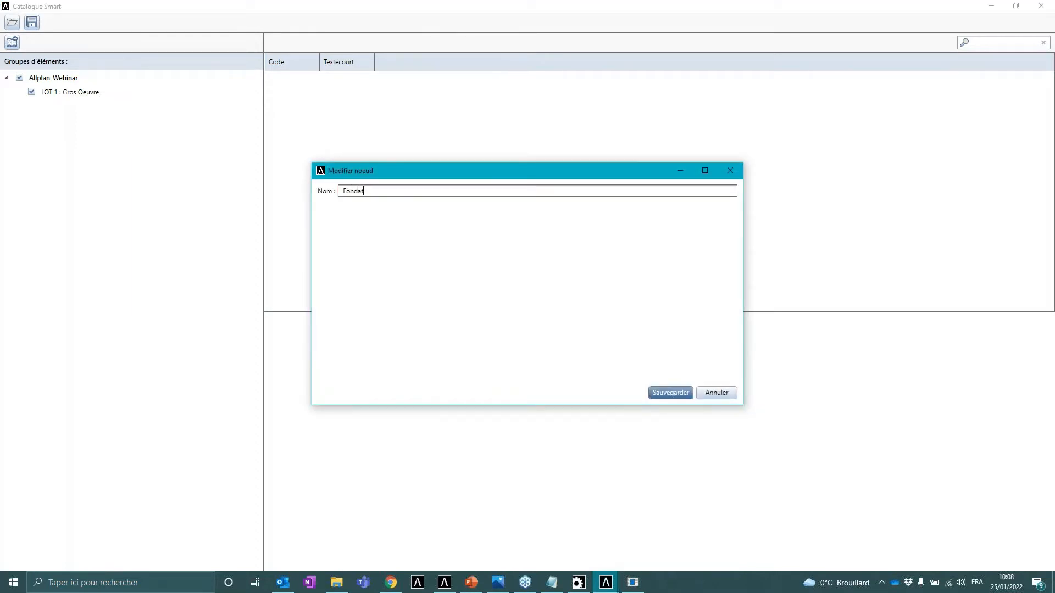
pyautogui.click(683, 393)
# - Add a group under Fondations named 01.01 with the short version Semelle Filante
pyautogui.rightClick(80, 109)
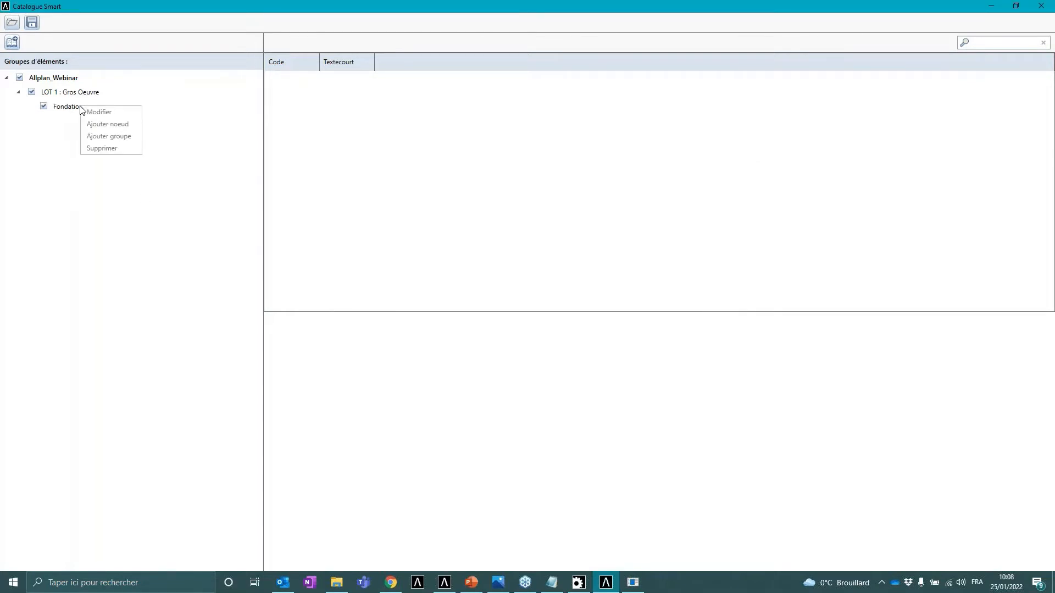
pyautogui.click(124, 139)
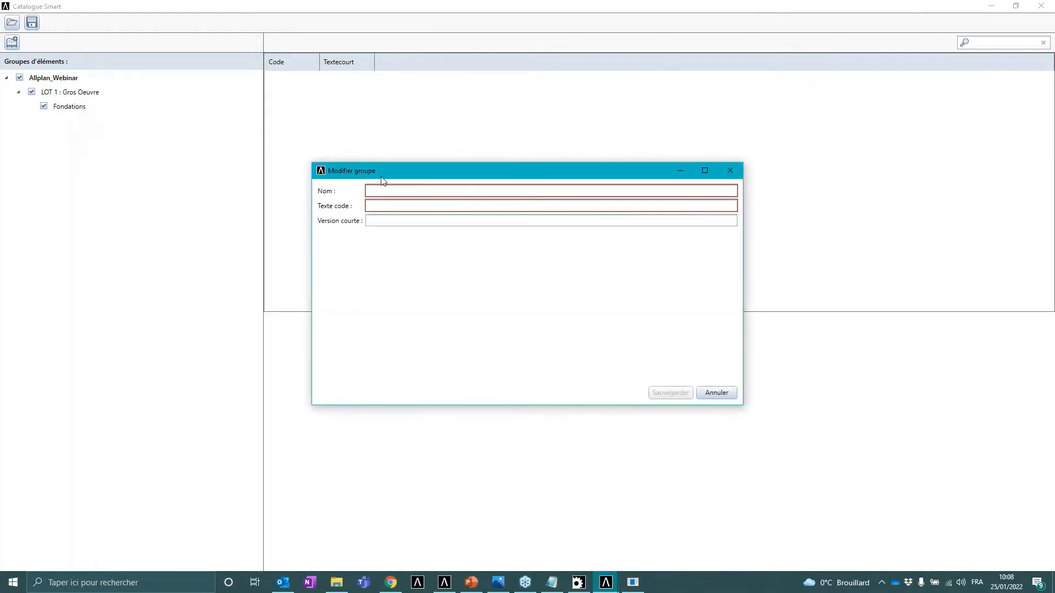
pyautogui.moveTo(396, 178); pyautogui.dragTo(380, 154)
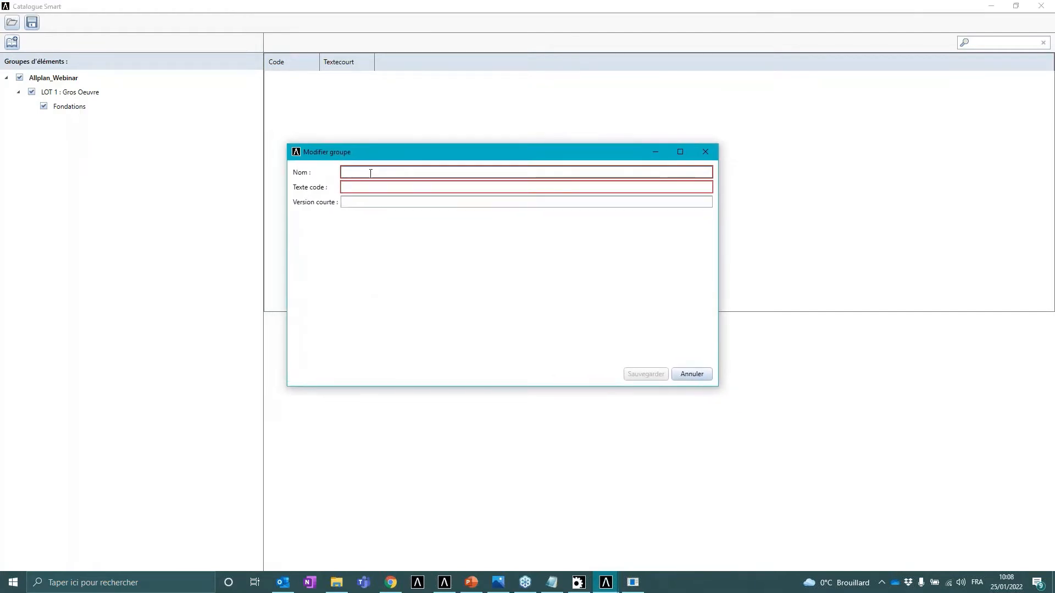
pyautogui.click(368, 171)
pyautogui.write('01.01')
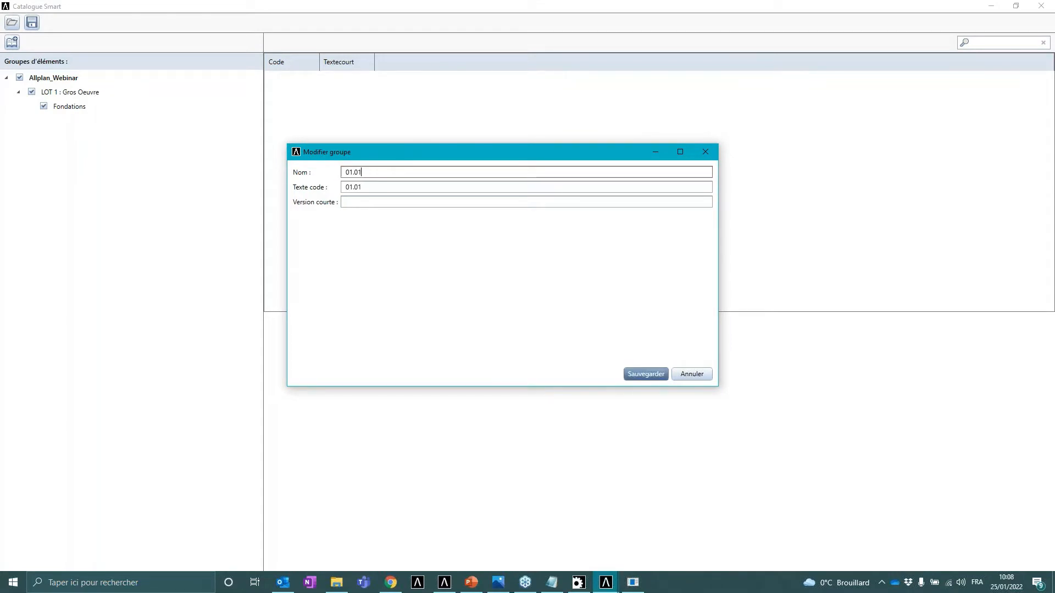
pyautogui.click(362, 202)
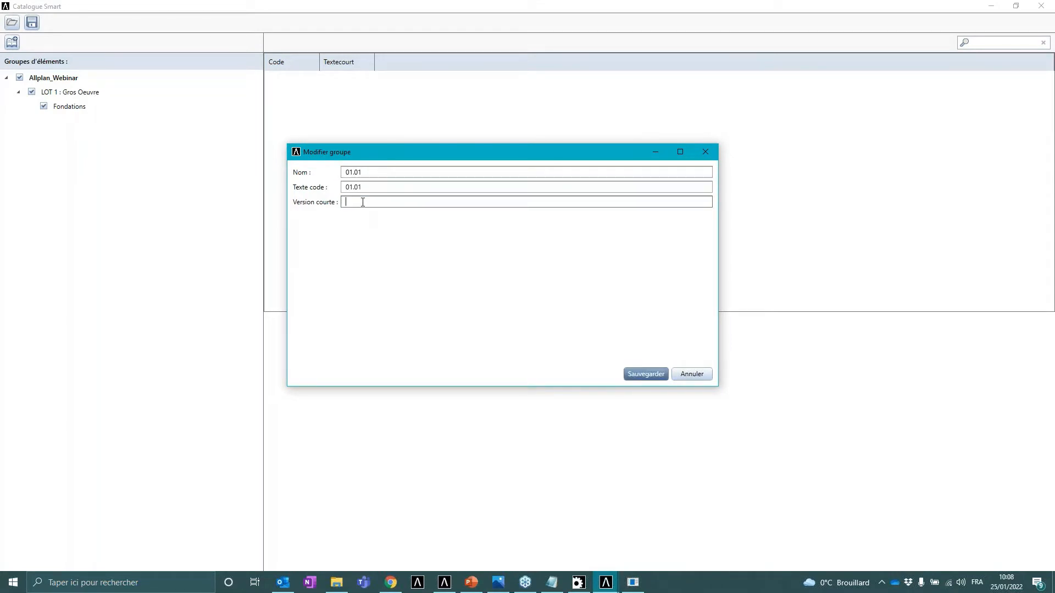
pyautogui.click(641, 374)
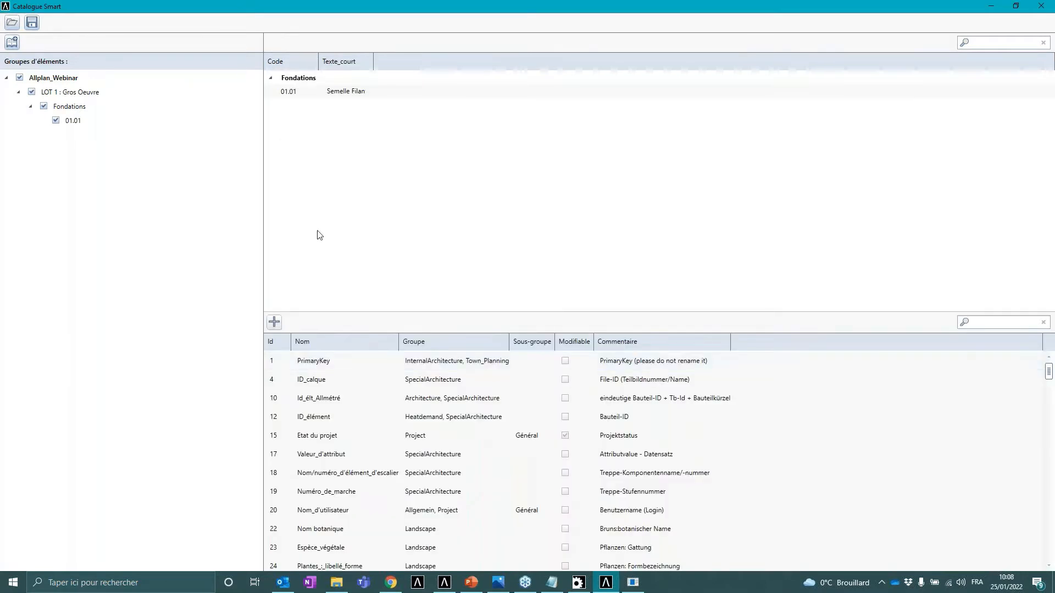
# - Add a position 01.01.01 under group 01.01 with the short version Coffrage
pyautogui.rightClick(77, 122)
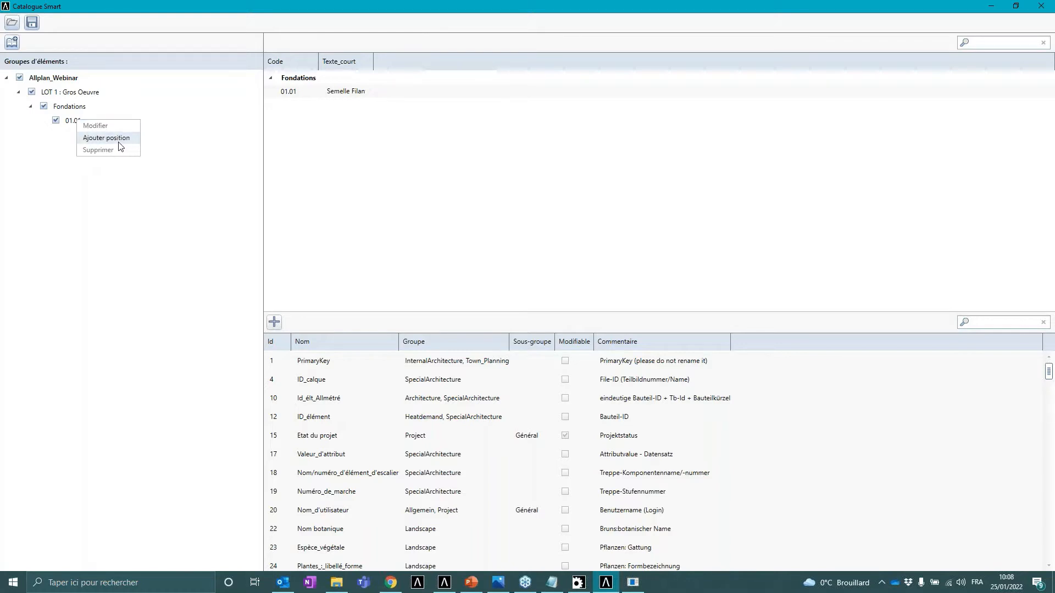
pyautogui.click(117, 140)
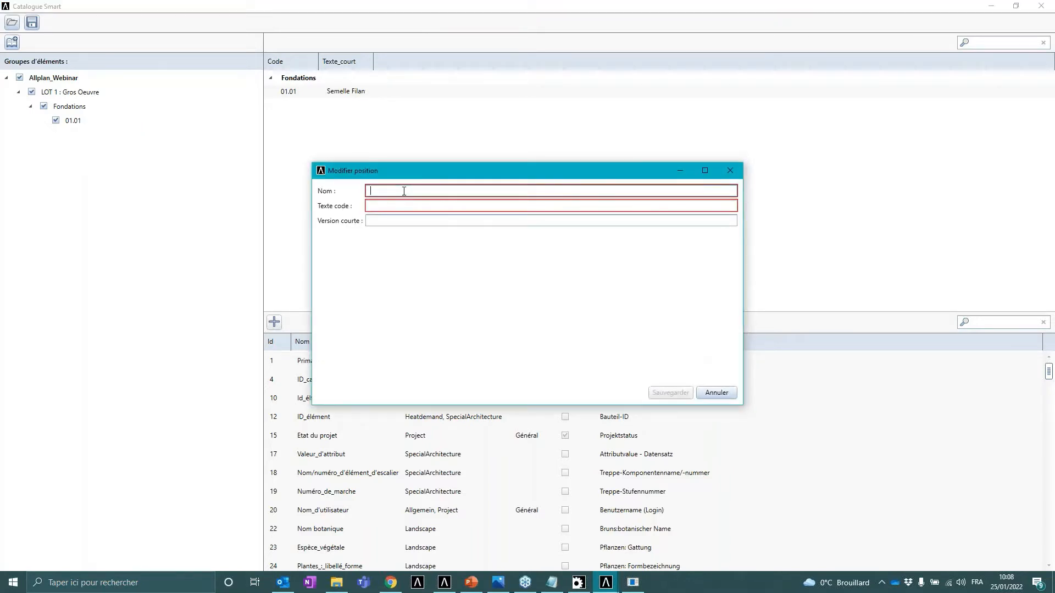
pyautogui.click(404, 191)
pyautogui.write('01.01.01')
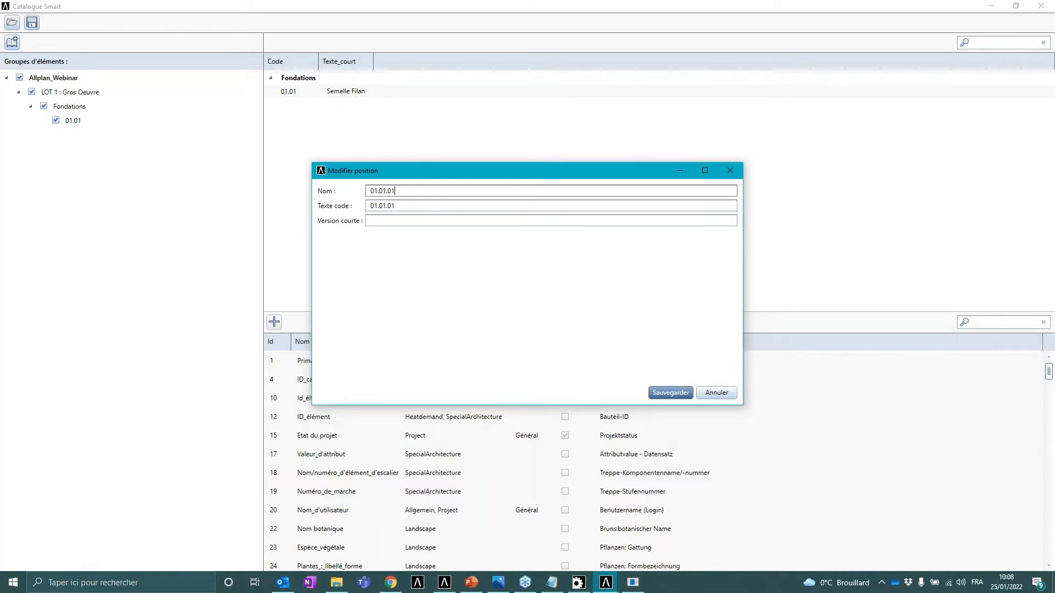
pyautogui.click(409, 222)
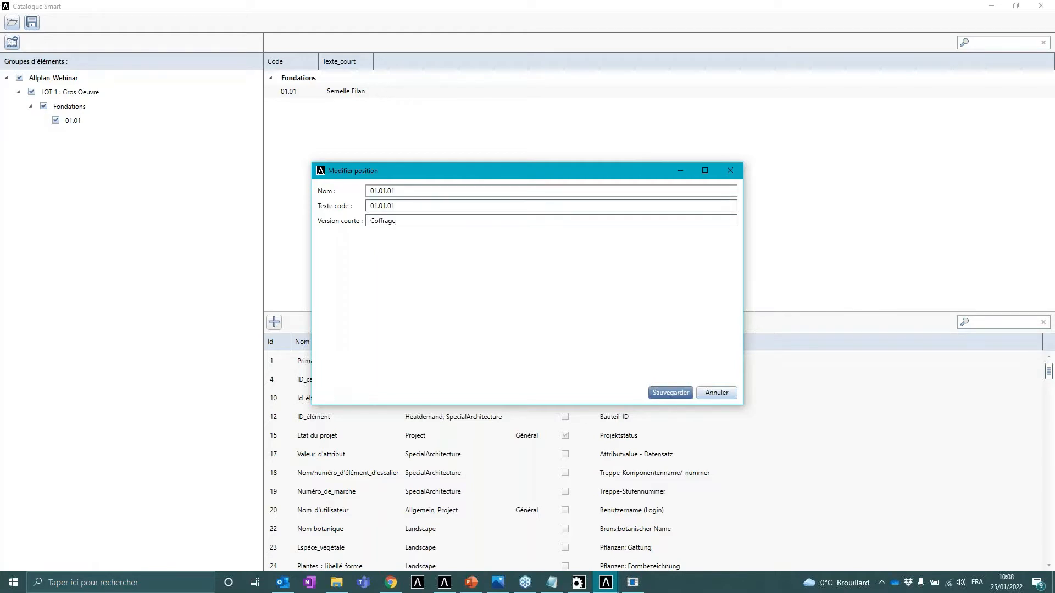
pyautogui.click(667, 393)
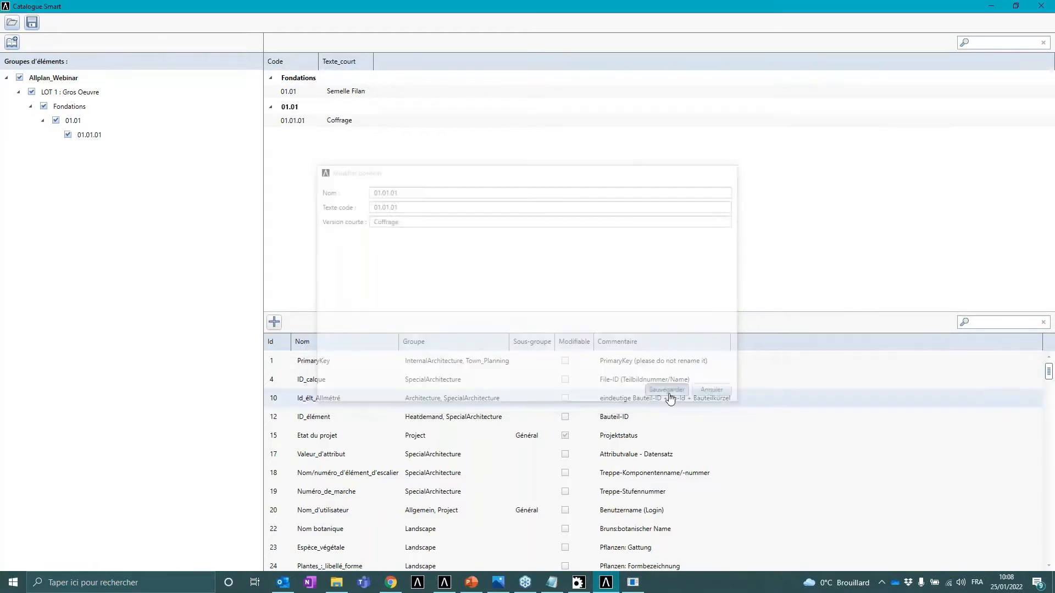
# - Add a position 01.01.02 under group 01.01 with the short version Armatures
pyautogui.rightClick(77, 123)
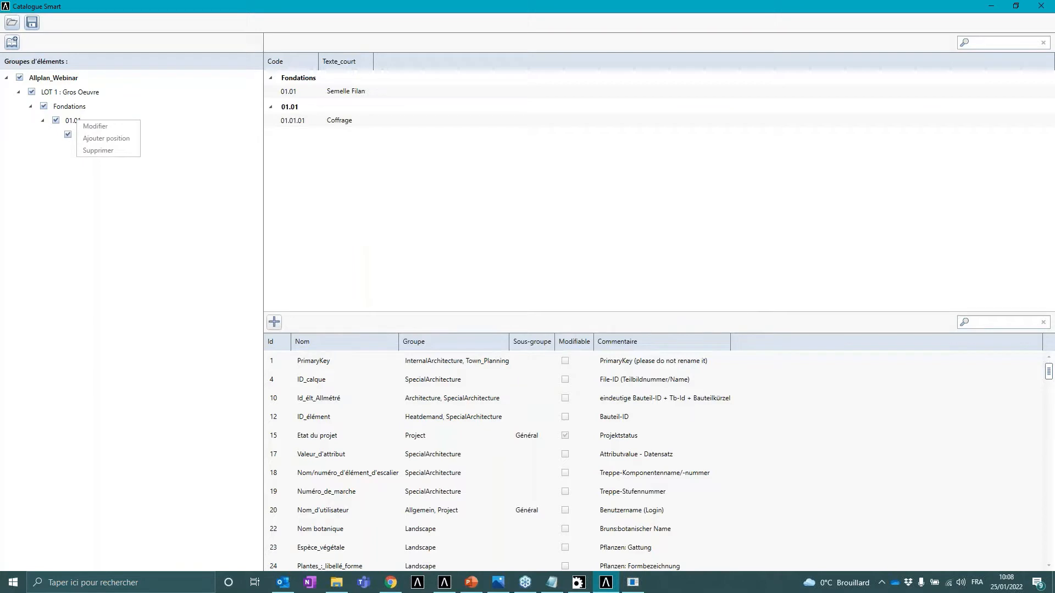
pyautogui.click(113, 142)
pyautogui.click(399, 192)
pyautogui.write('01.01.02')
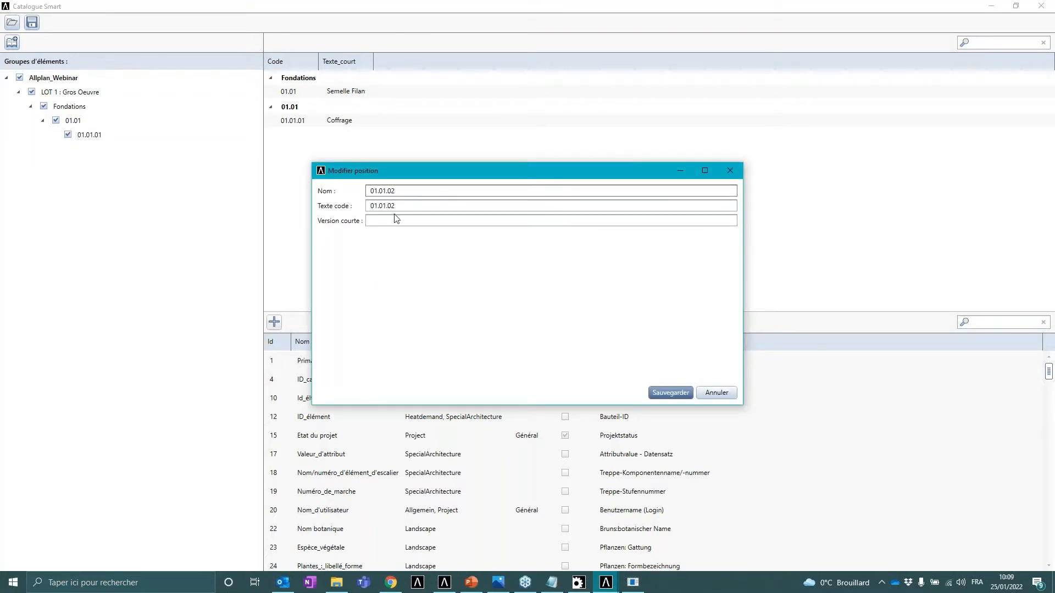
pyautogui.click(398, 220)
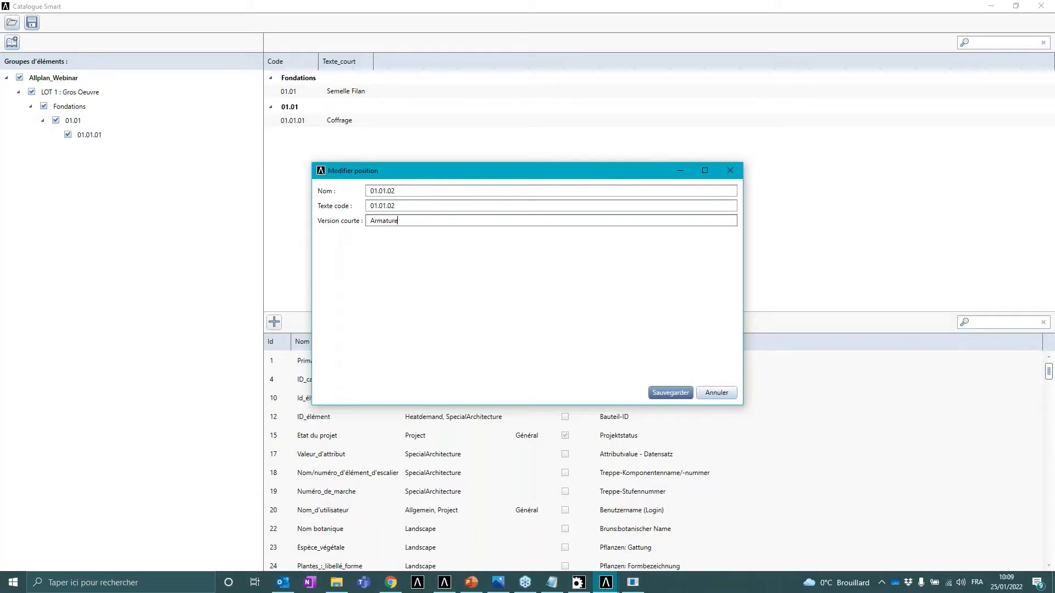
pyautogui.click(673, 393)
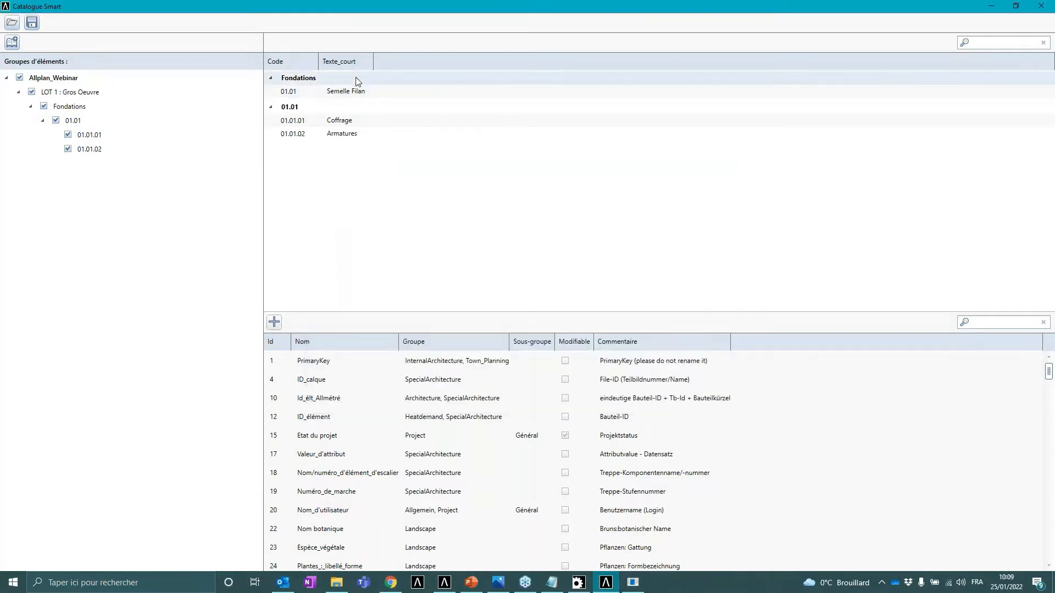
# - Add a position 01.01.03 under group 01.01 with the short version Béton
pyautogui.moveTo(374, 63); pyautogui.dragTo(395, 63)
pyautogui.rightClick(76, 119)
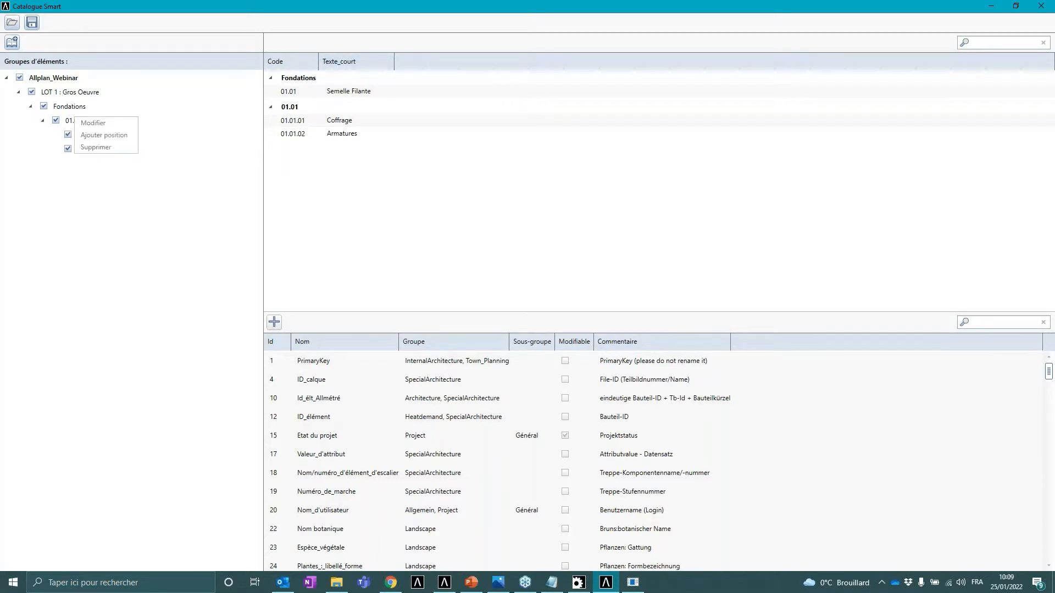
pyautogui.click(106, 136)
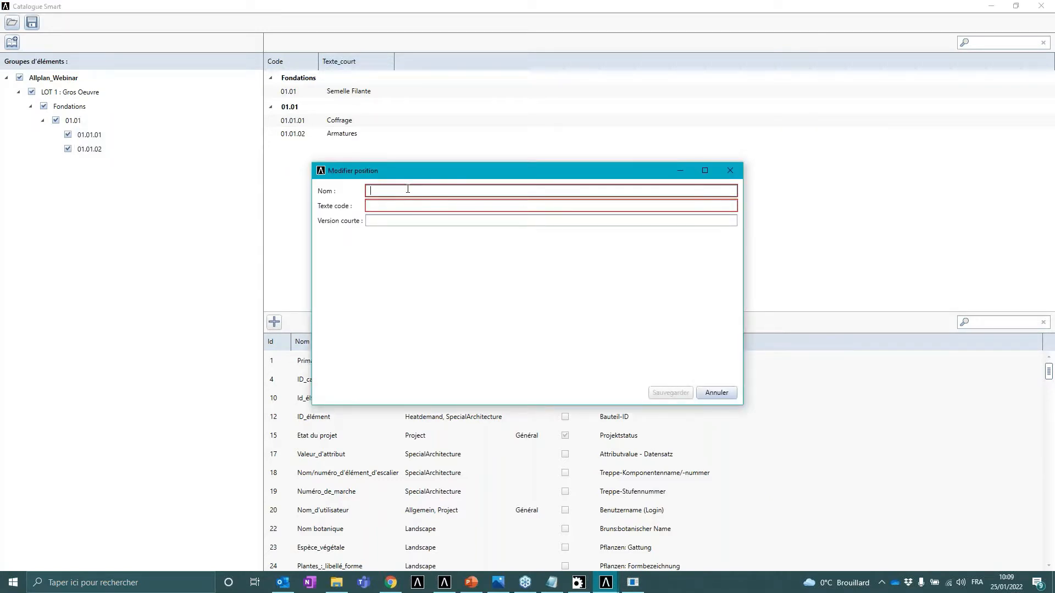
pyautogui.write('01.0')
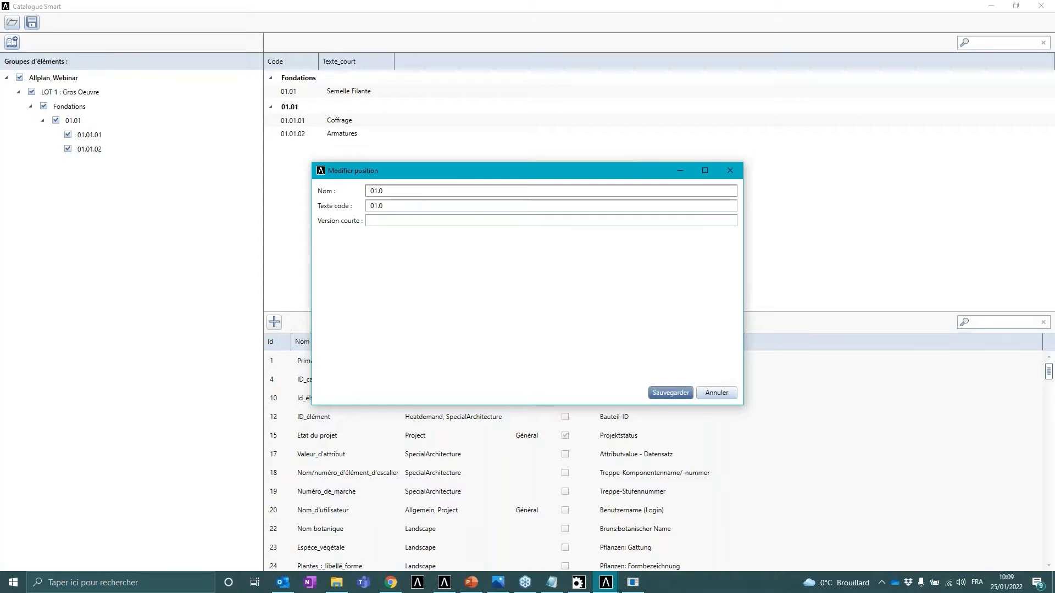
pyautogui.write('1.03')
pyautogui.click(399, 225)
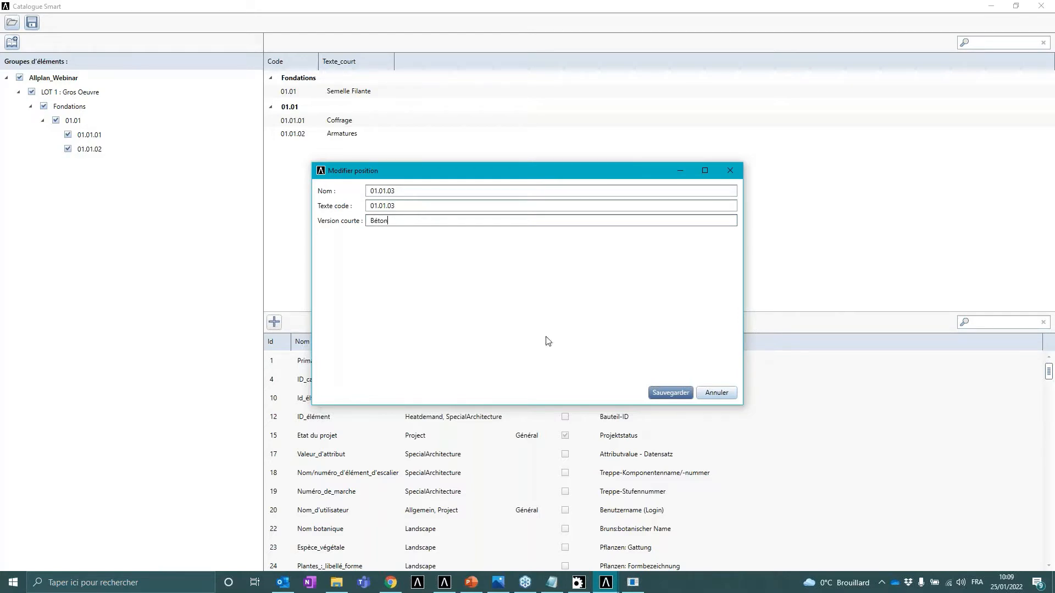
pyautogui.click(671, 392)
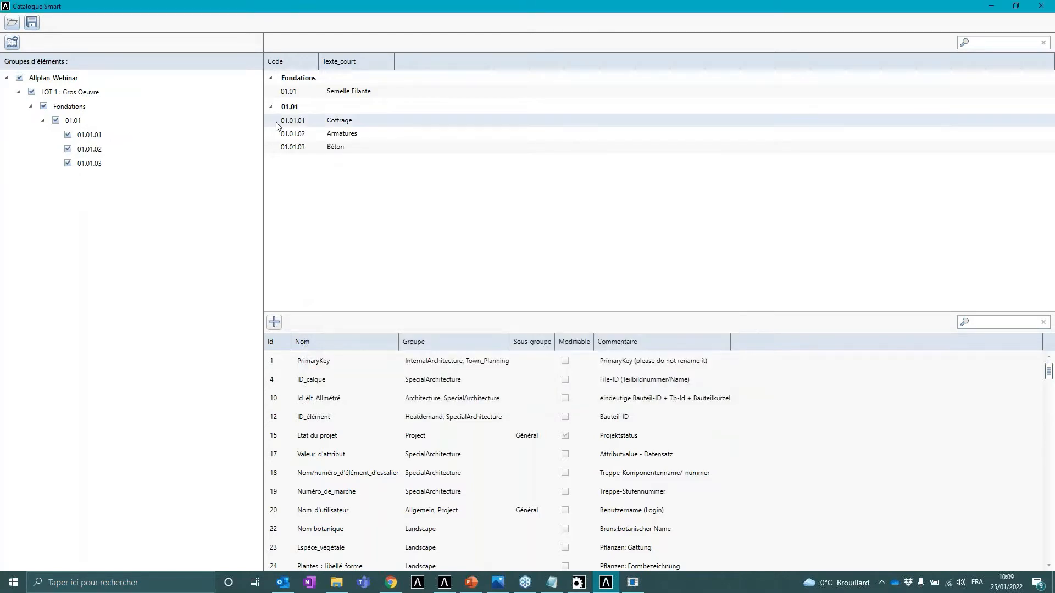
# - Add a group under Fondations named 01.02 with the short version Semelle isolée
pyautogui.rightClick(70, 108)
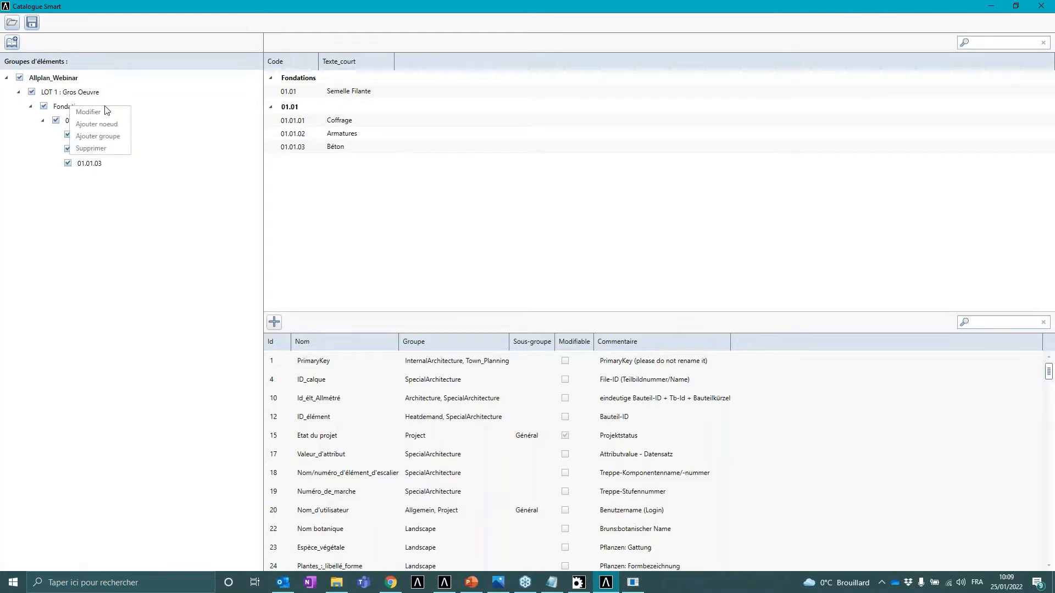
pyautogui.click(112, 140)
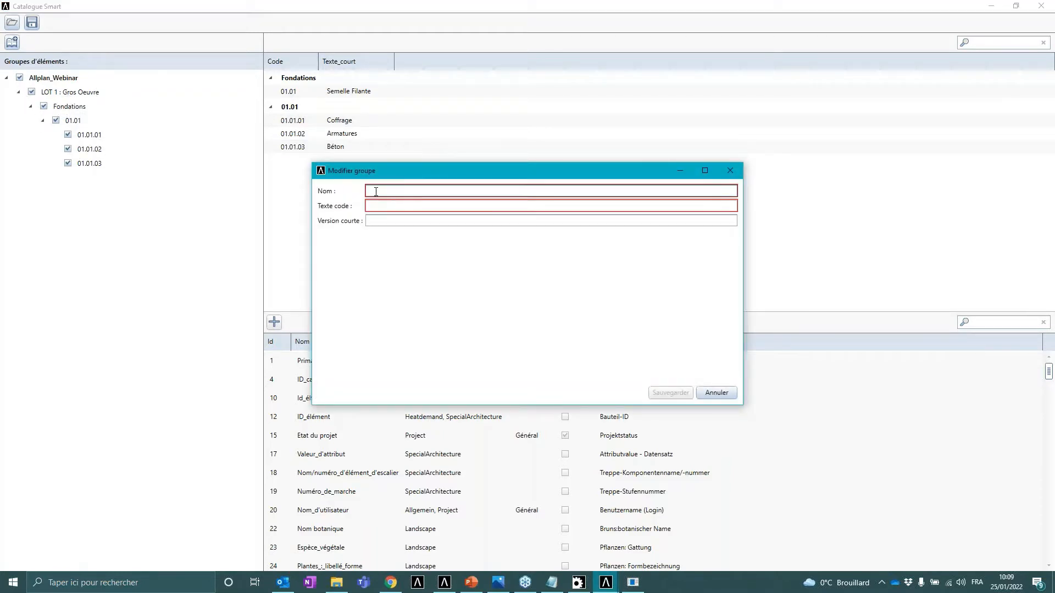
pyautogui.write('01.02')
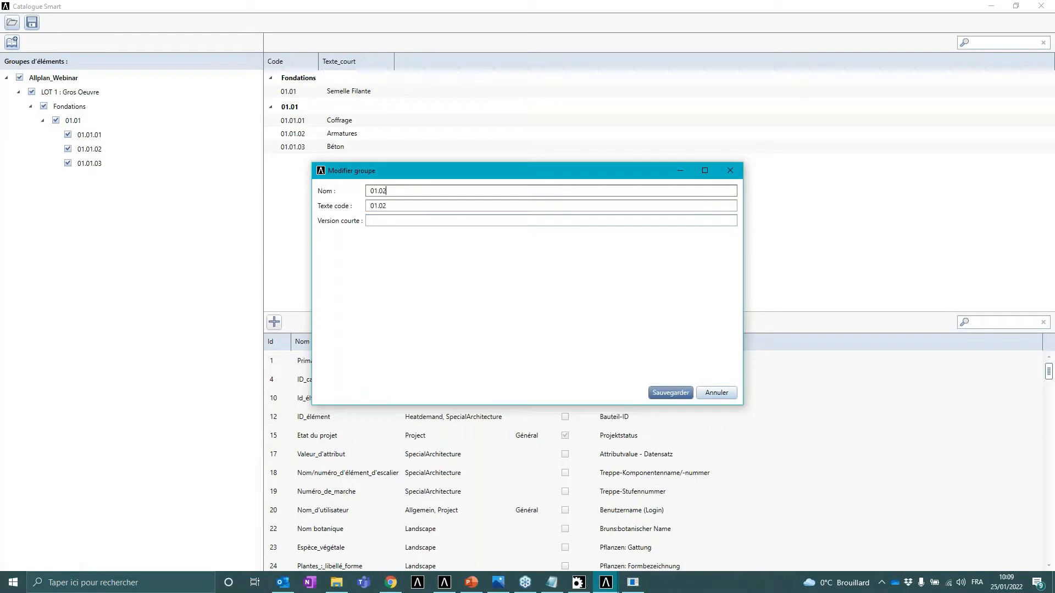
pyautogui.click(414, 222)
pyautogui.write('Semelle isolée')
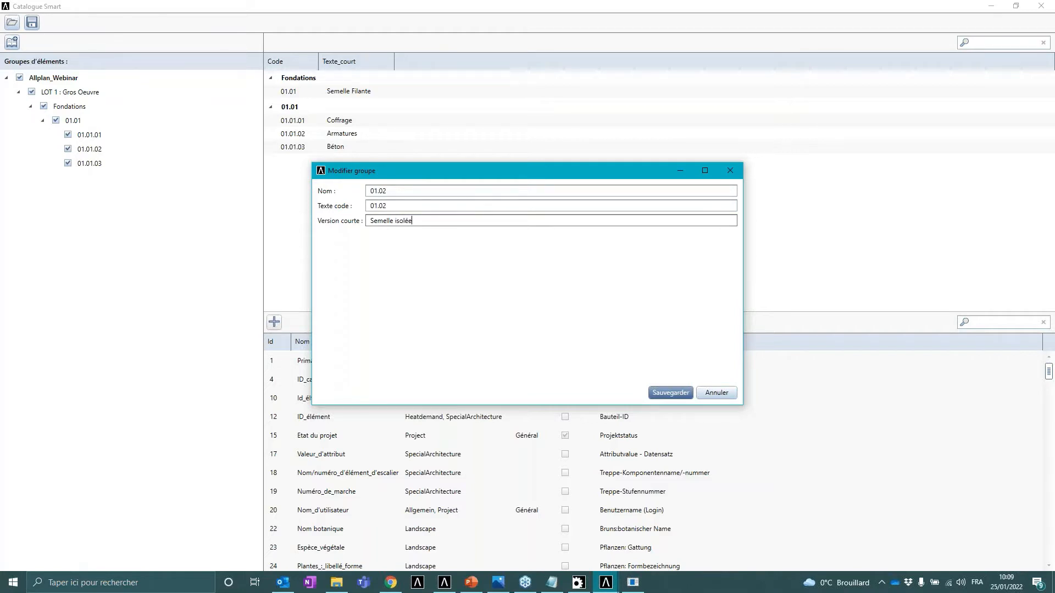
pyautogui.click(672, 393)
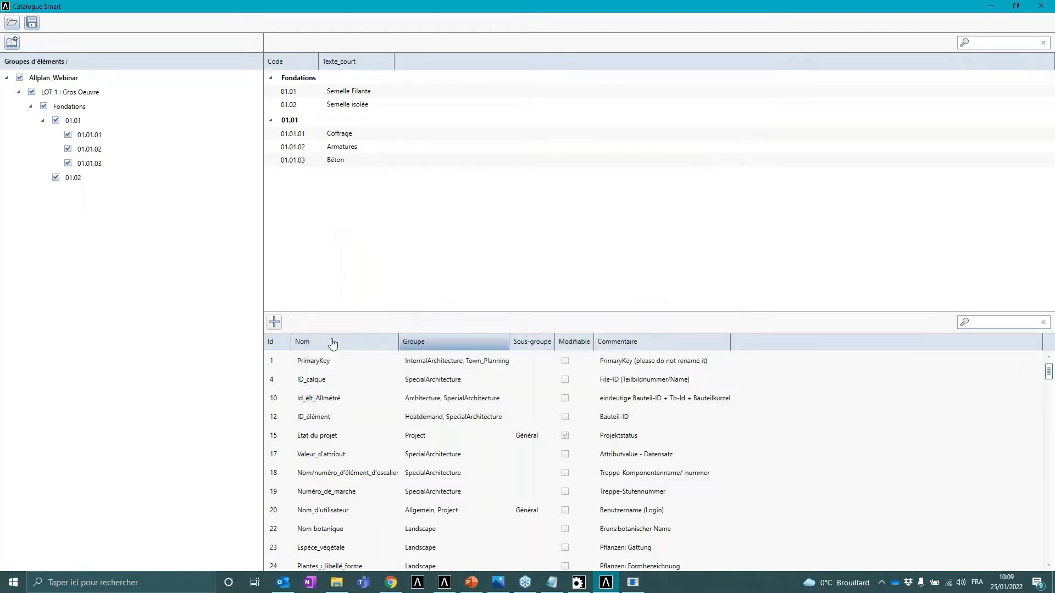
# - Add a position 01.02.01 under group 01.02 with the short version Coffrage
pyautogui.rightClick(73, 178)
pyautogui.click(137, 207)
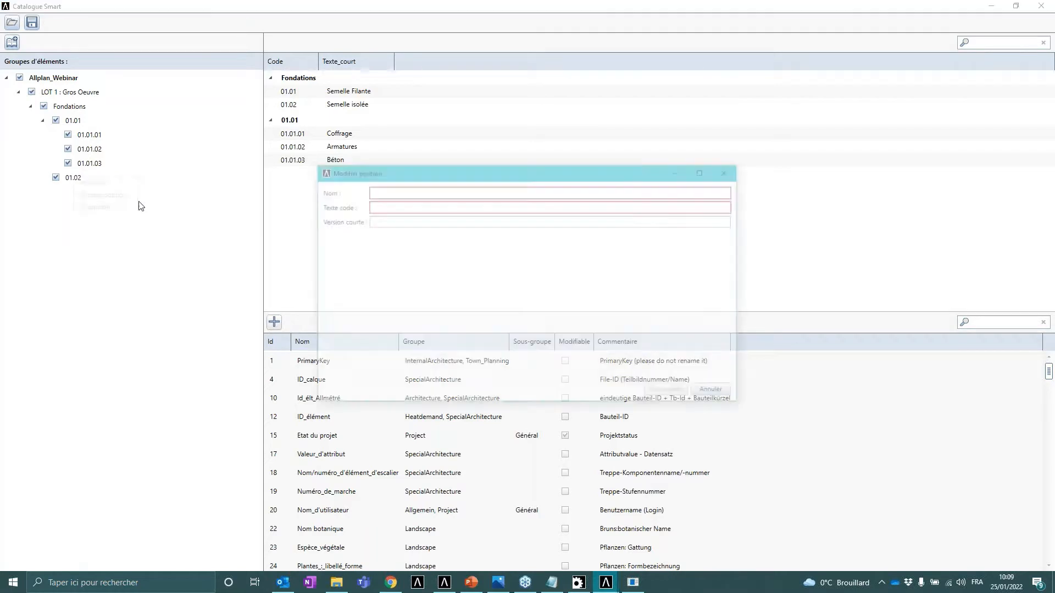
pyautogui.write('0')
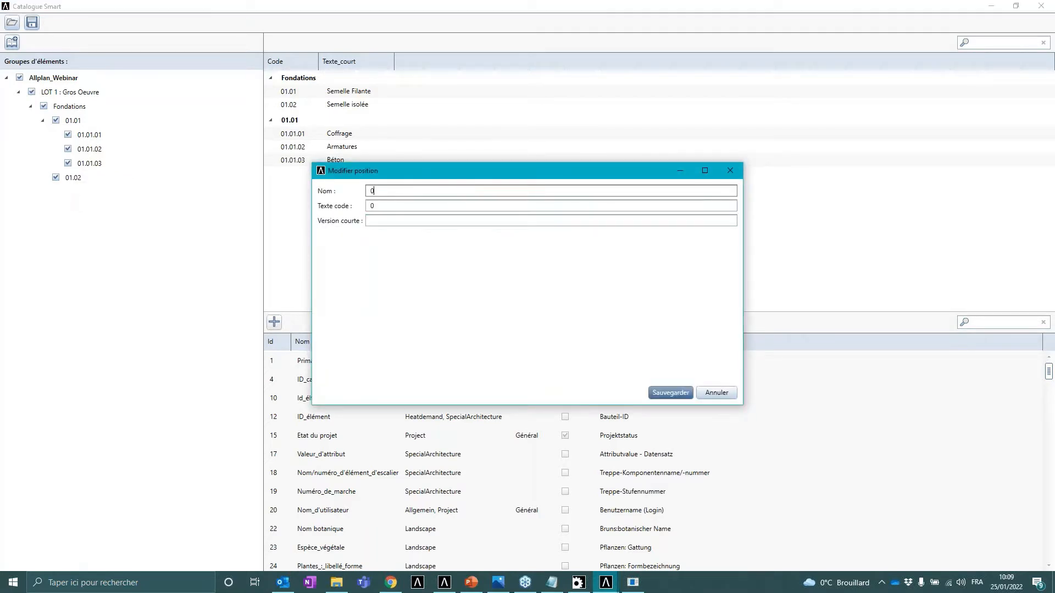
pyautogui.write('1.02.01')
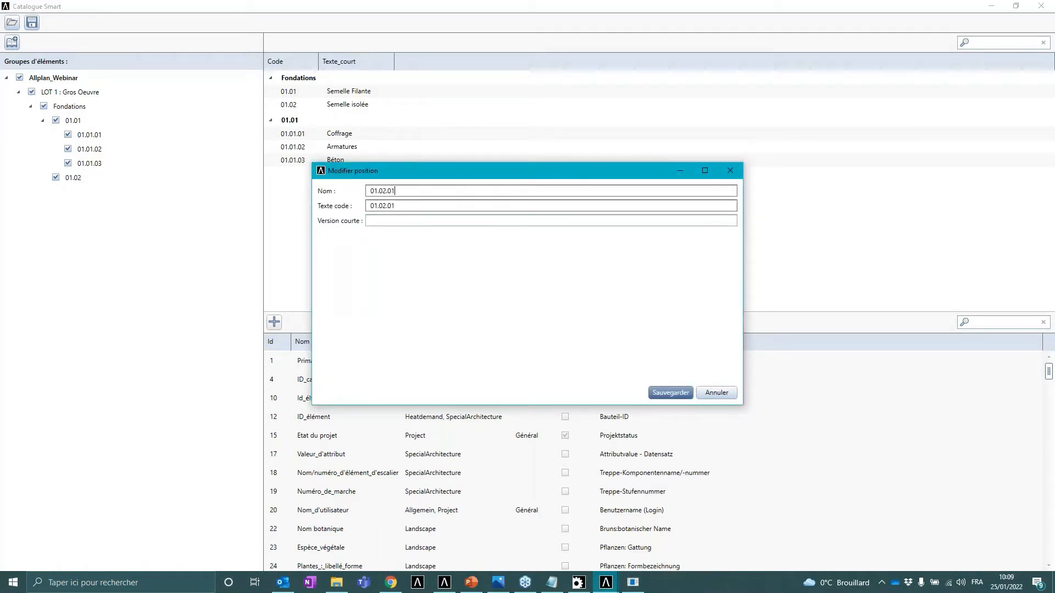
pyautogui.click(448, 219)
pyautogui.write('Coffrage')
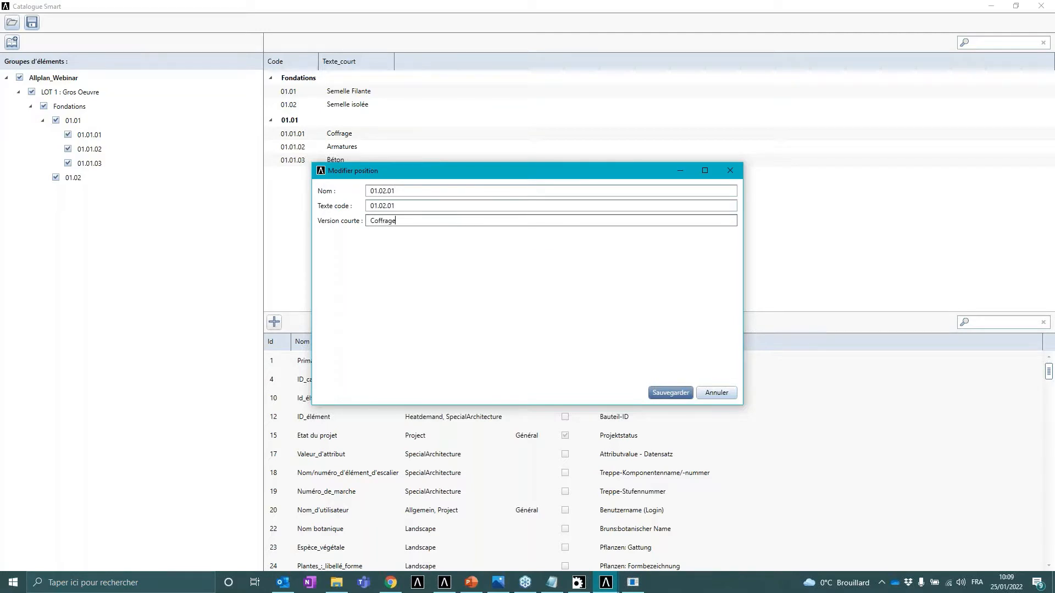
pyautogui.click(676, 392)
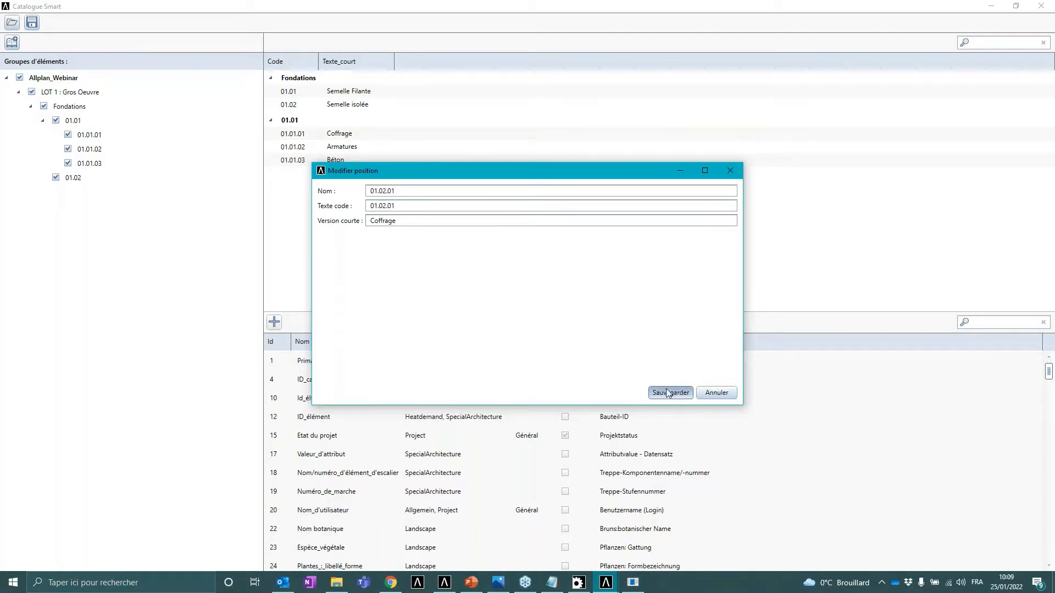
# - Add a position 01.02.02 under group 01.02 with the short version Armatures
pyautogui.rightClick(77, 179)
pyautogui.click(124, 193)
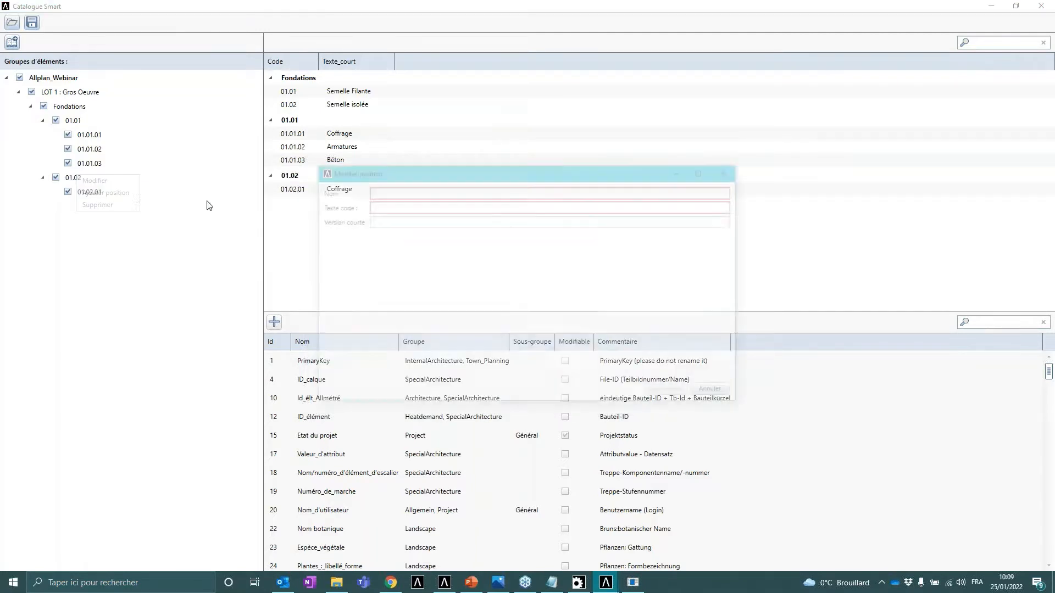
pyautogui.write('01.02.02')
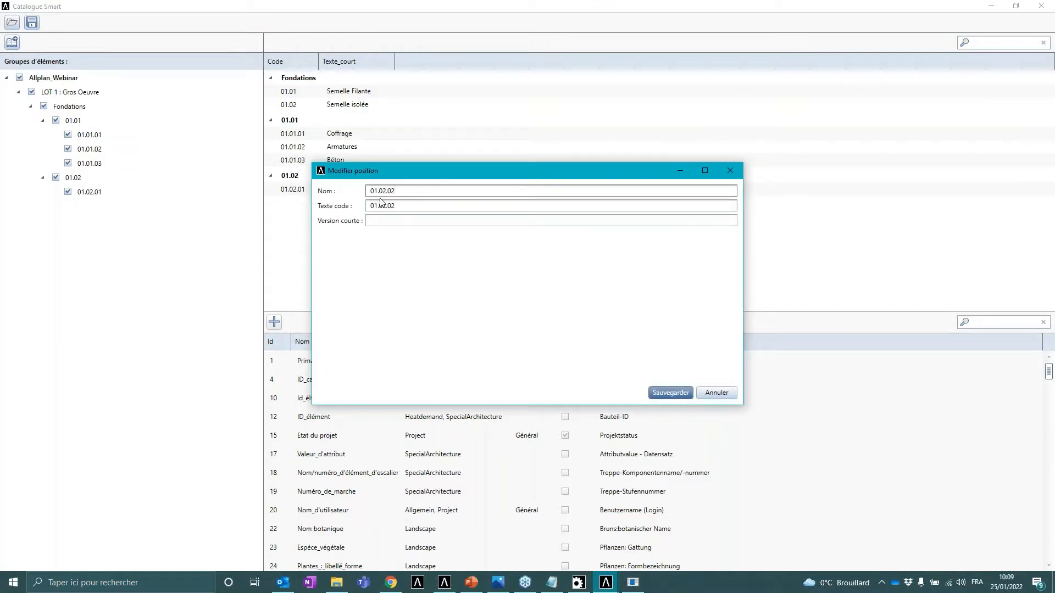
pyautogui.click(388, 220)
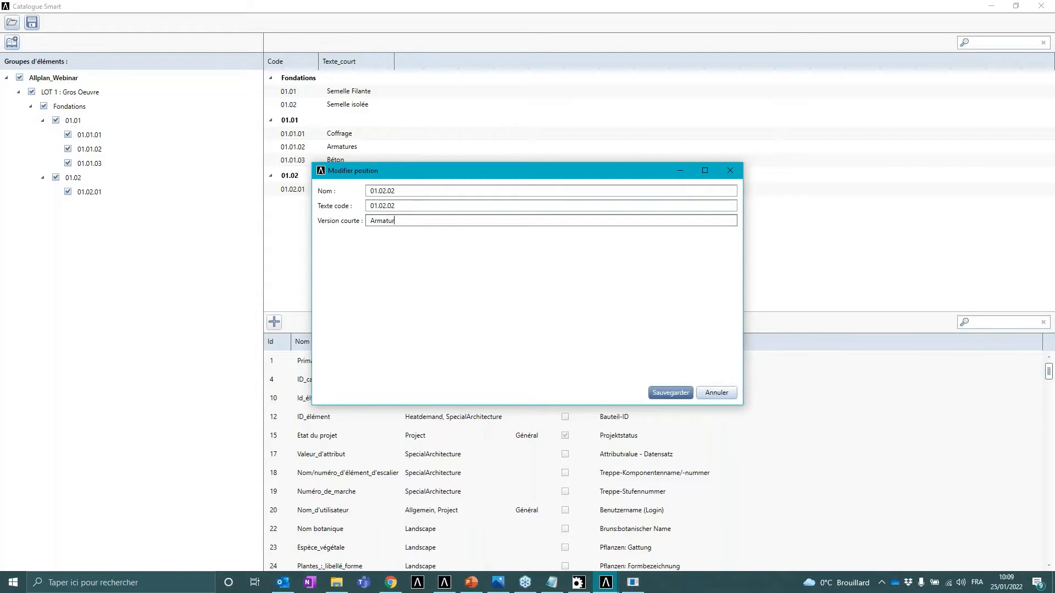
pyautogui.click(678, 393)
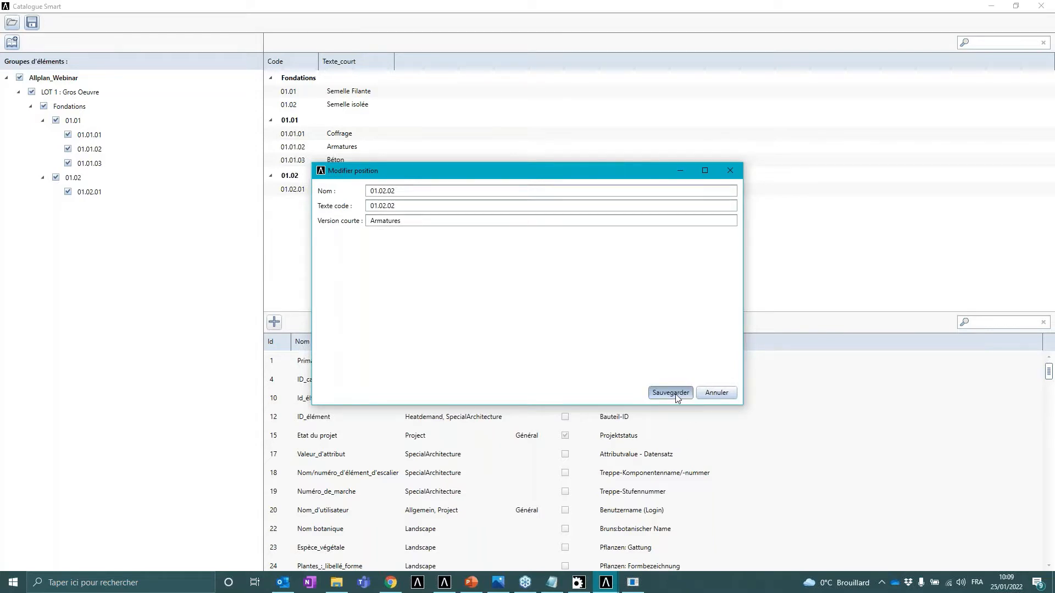
# - Add a position 01.02.03 under group 01.02 with the short version Béton
pyautogui.rightClick(76, 177)
pyautogui.click(130, 197)
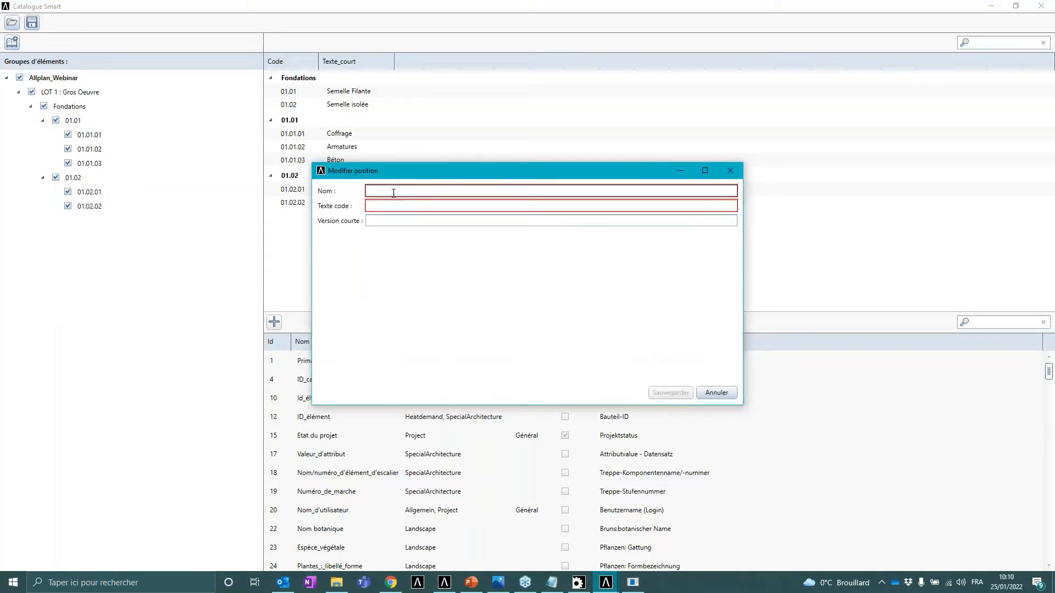
pyautogui.write('01.0')
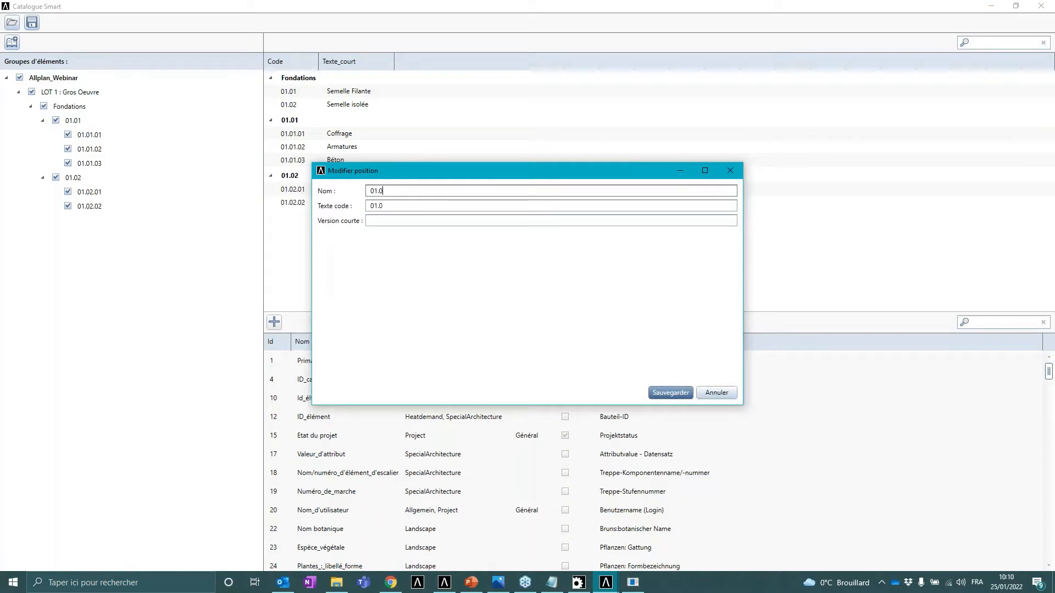
pyautogui.write('2.03')
pyautogui.click(390, 222)
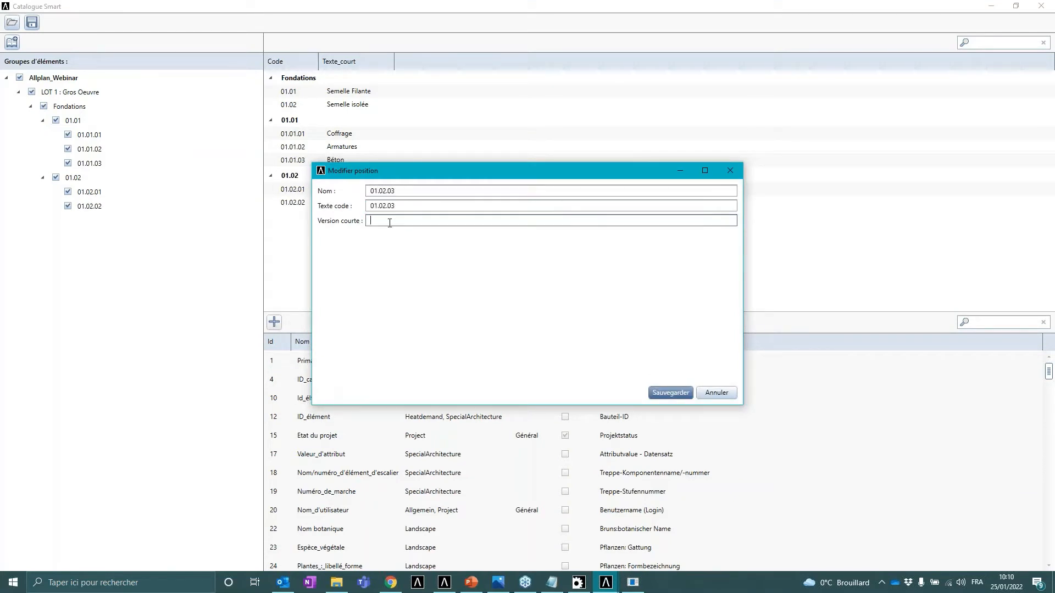
pyautogui.write('Béton')
pyautogui.click(687, 390)
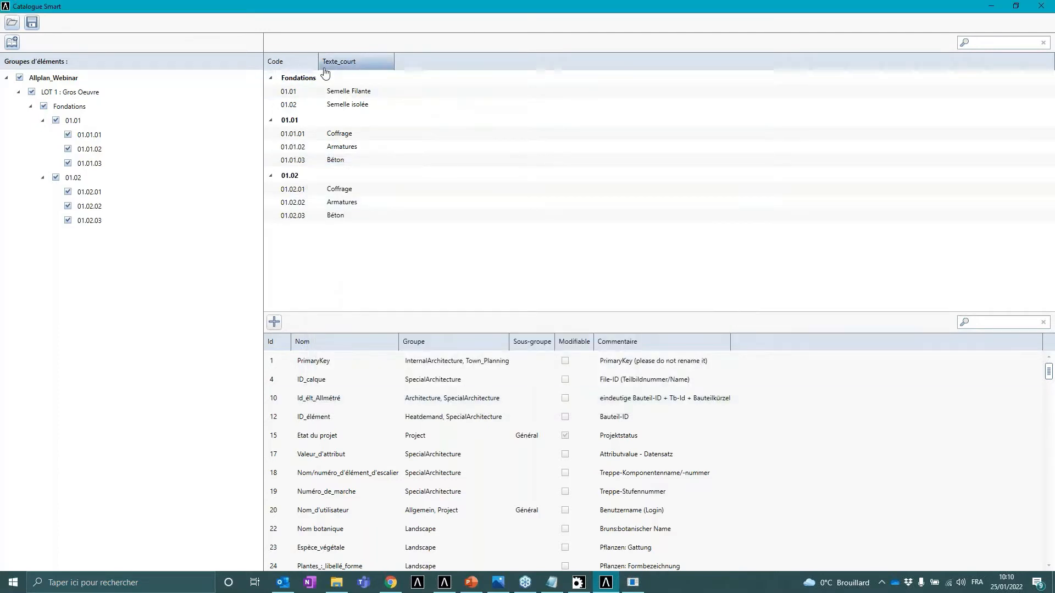
# - Widen the Texte_court column of the catalogue table
pyautogui.moveTo(318, 61); pyautogui.dragTo(327, 62)
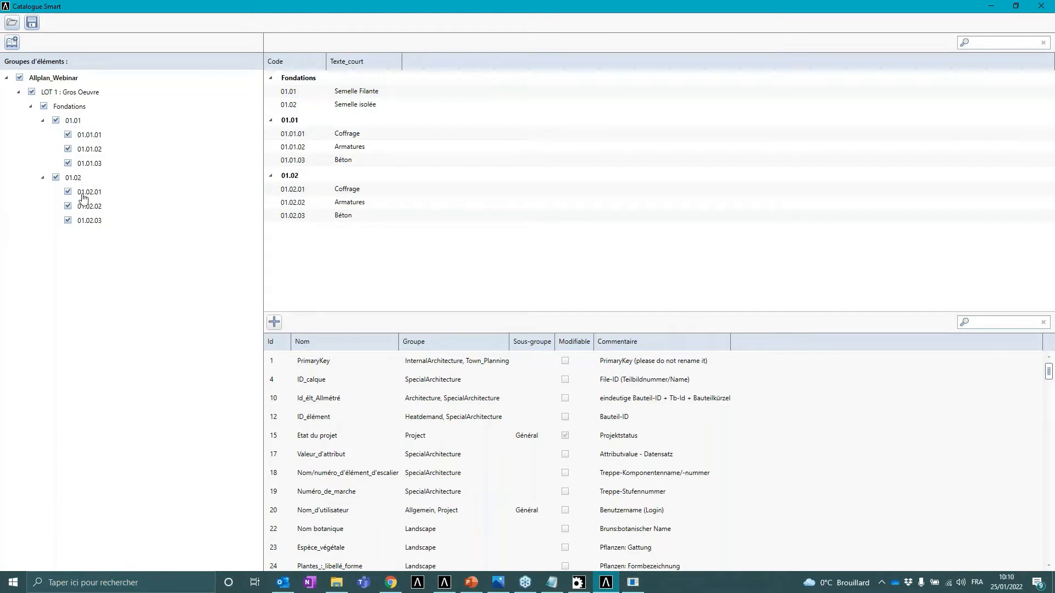
pyautogui.rightClick(73, 179)
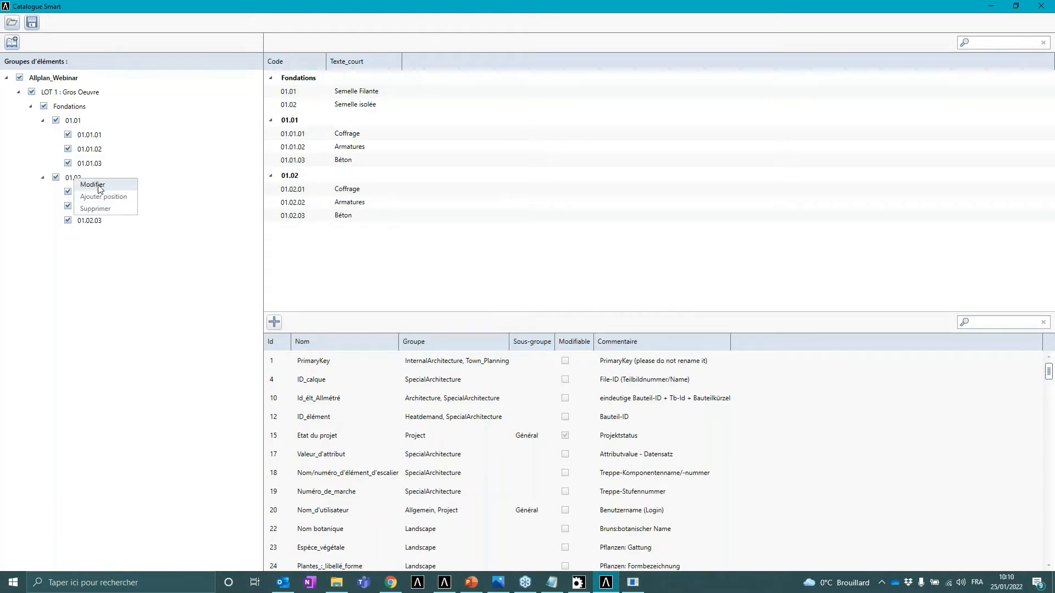
pyautogui.rightClick(94, 222)
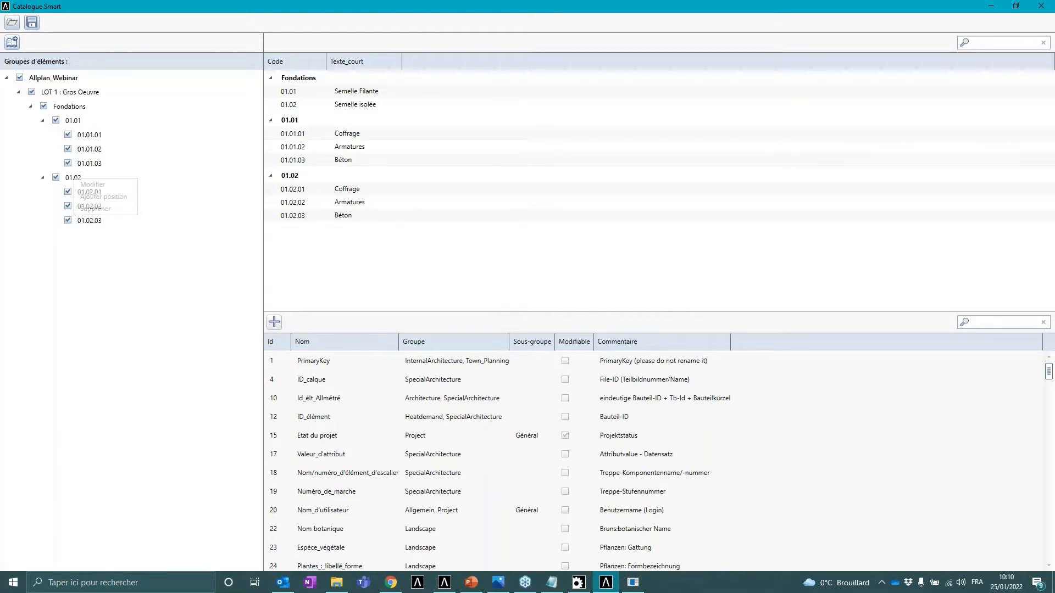
pyautogui.click(76, 179)
# - Toggle the element group checkboxes for Fondations, 01.01 and 01.02 to filter which rows are displayed
pyautogui.click(44, 107)
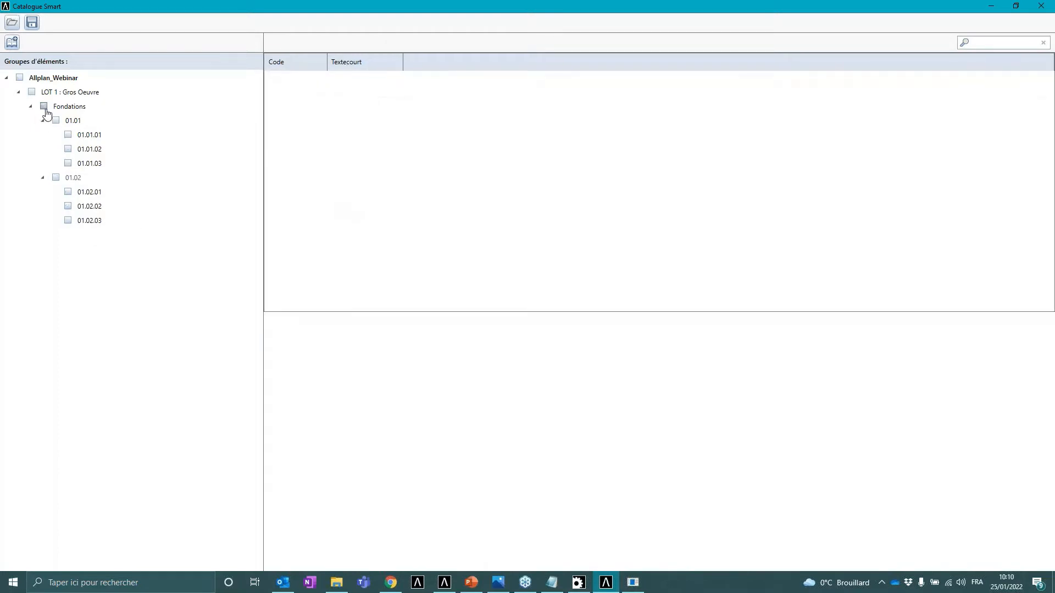
pyautogui.click(56, 120)
pyautogui.click(55, 177)
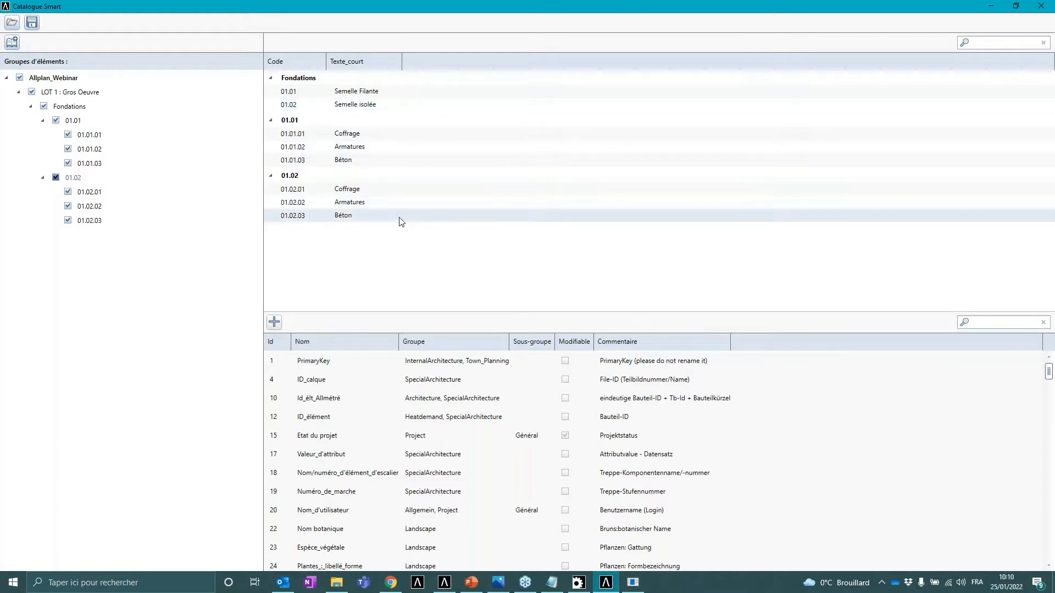
pyautogui.click(55, 121)
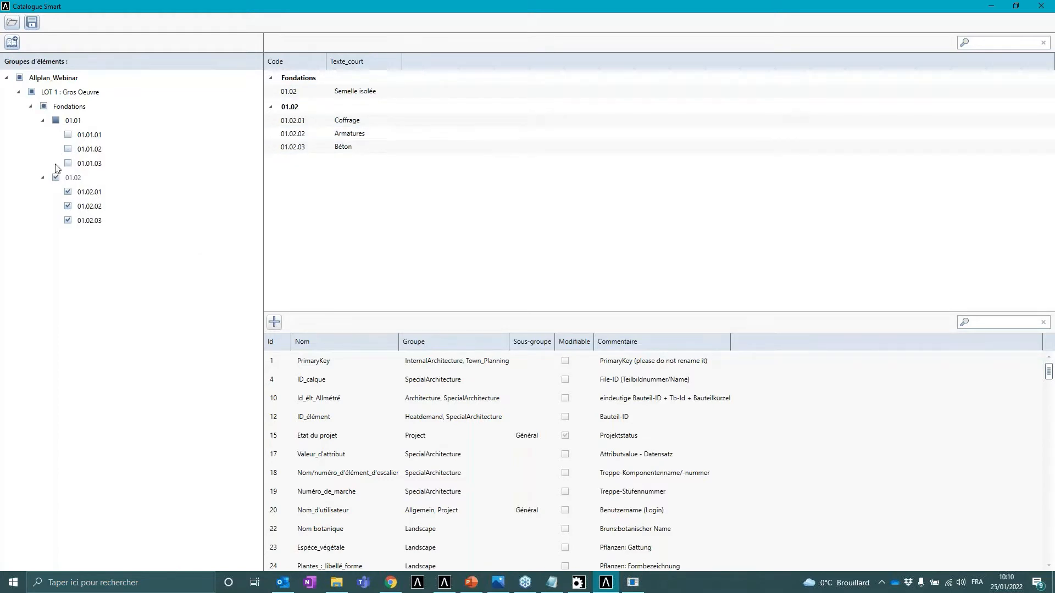
pyautogui.click(56, 121)
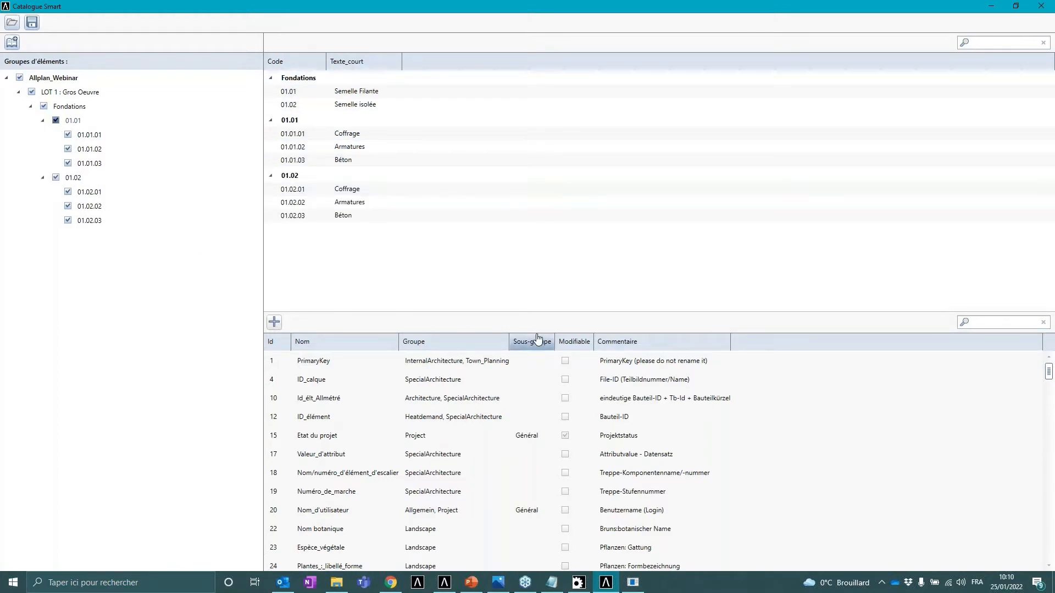
# - Switch to the PowerPoint presentation, highlight the tree-building steps, and move to the slide on adding attributes
pyautogui.click(471, 581)
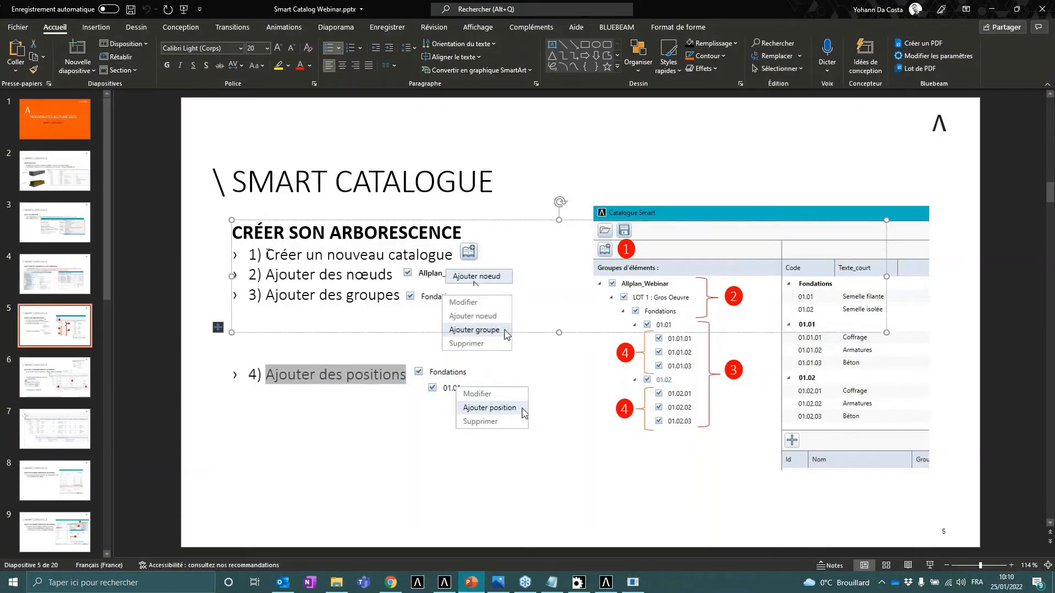
pyautogui.moveTo(266, 255); pyautogui.dragTo(446, 264)
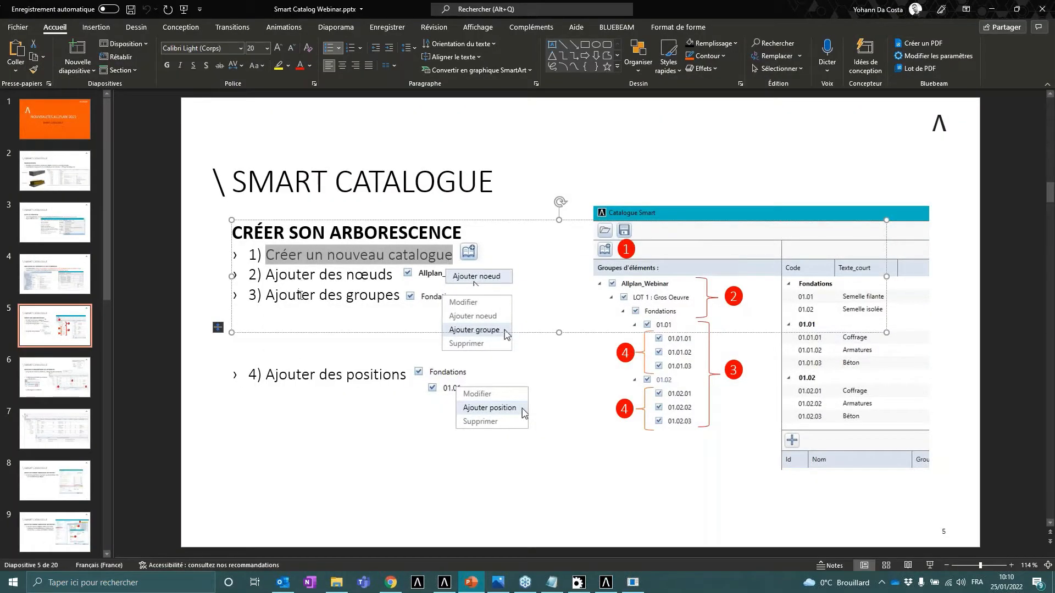
pyautogui.moveTo(258, 375); pyautogui.dragTo(406, 375)
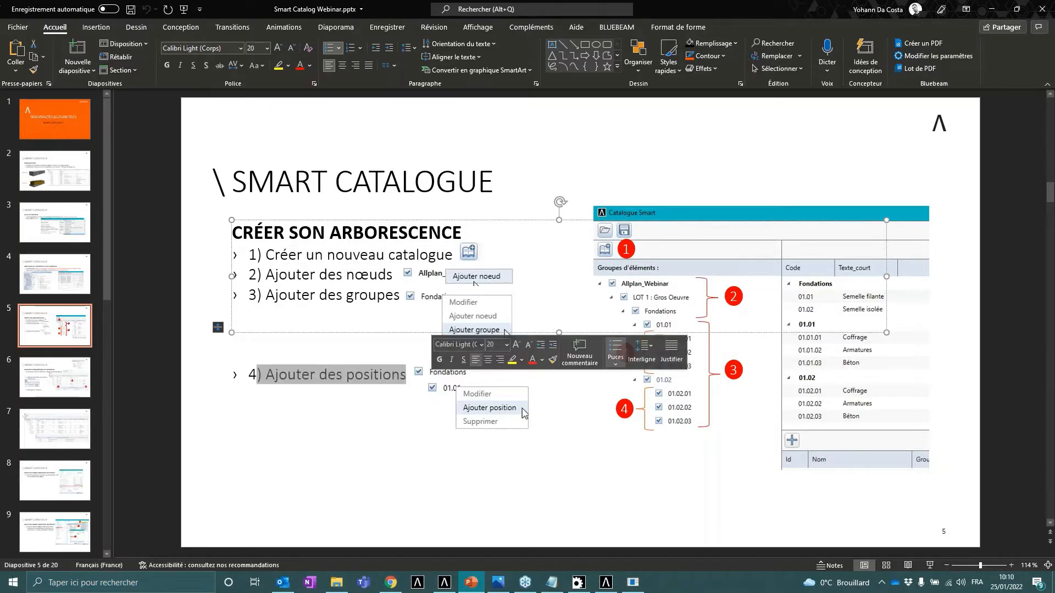
pyautogui.click(437, 441)
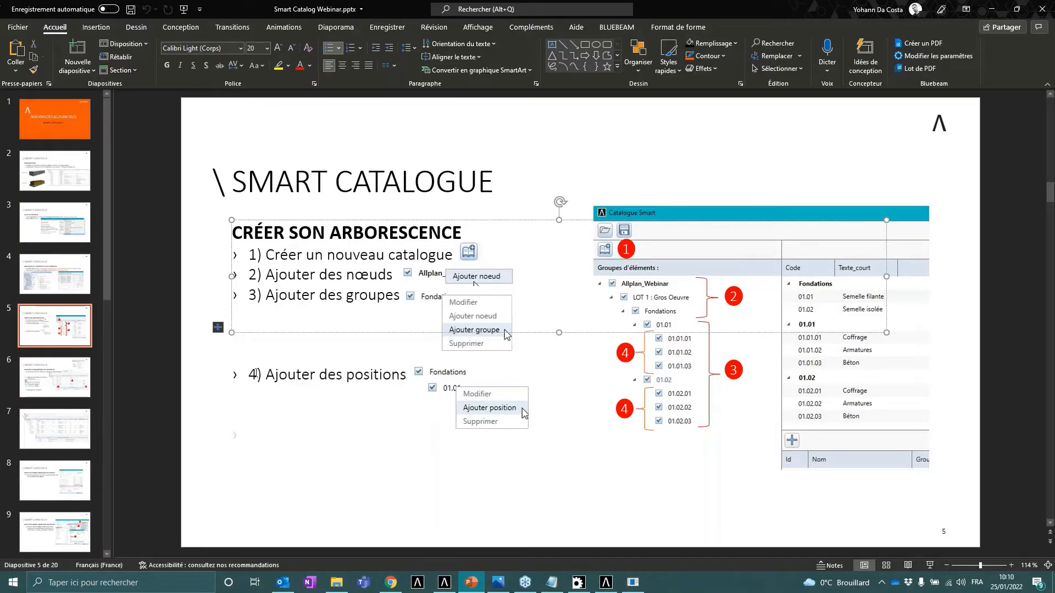
pyautogui.click(85, 383)
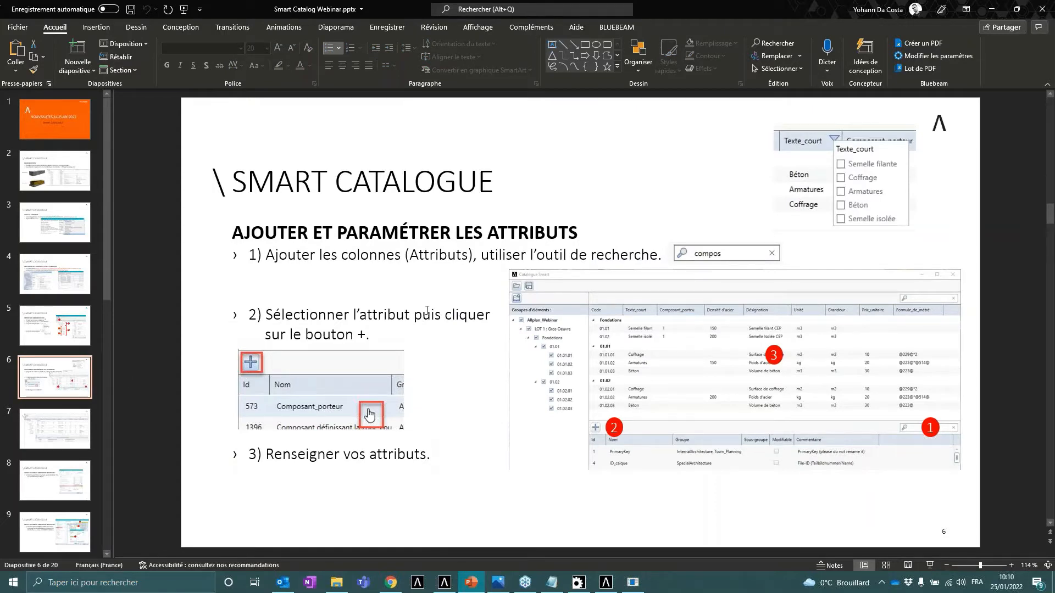
# - Return to Catalogue Smart and browse the list of available attributes
pyautogui.click(605, 582)
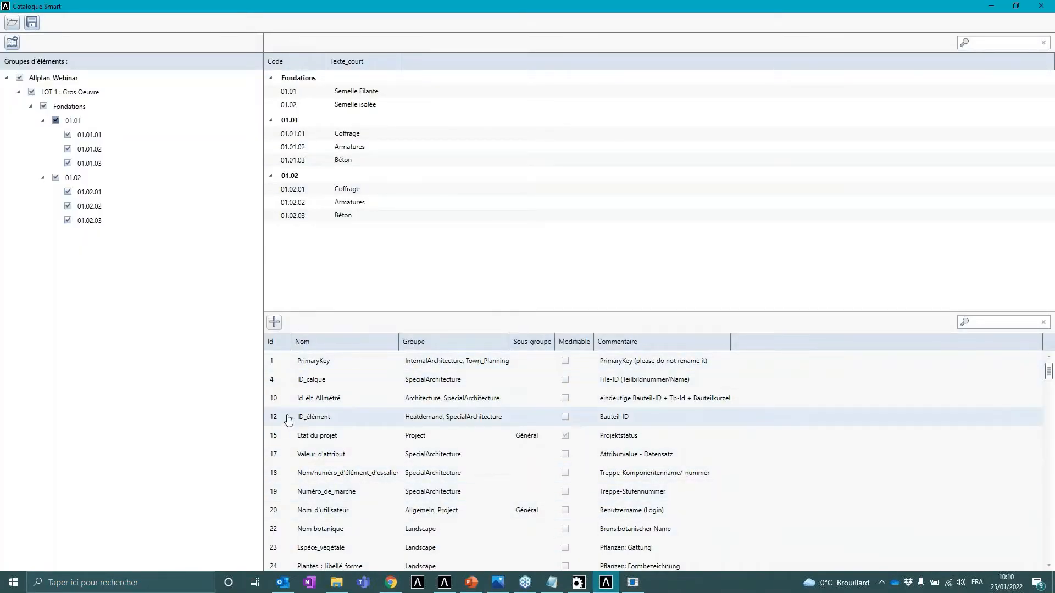
pyautogui.scroll(-3, 275, 395)
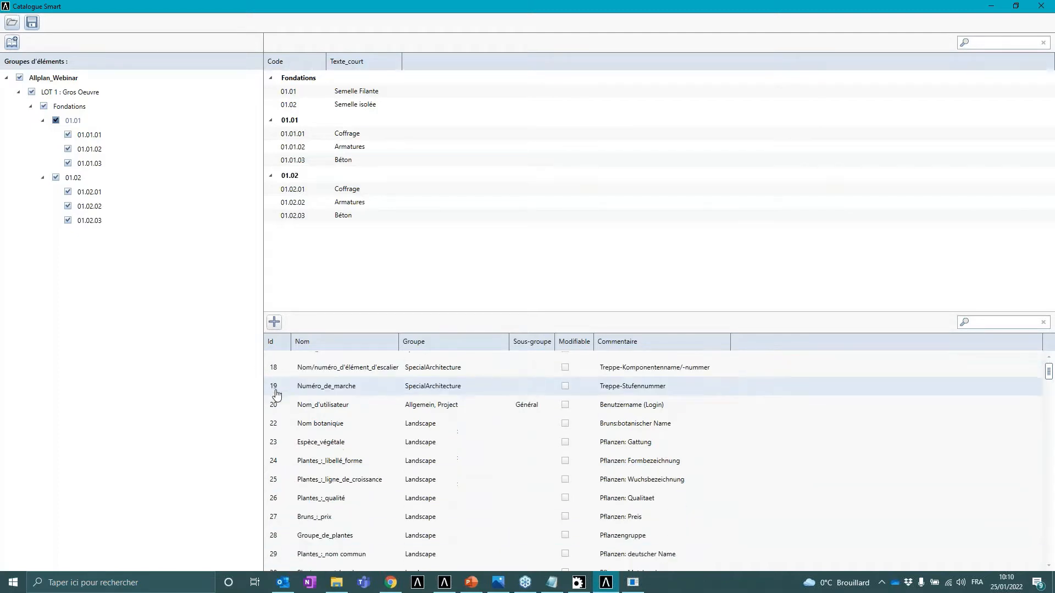
pyautogui.scroll(-5, 341, 377)
pyautogui.scroll(7, 348, 439)
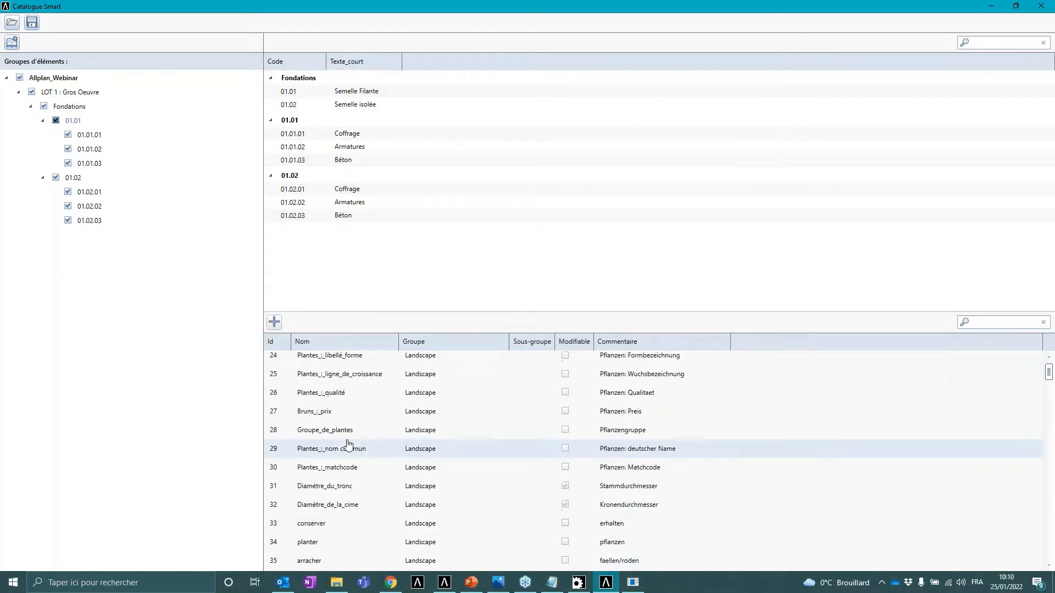
pyautogui.scroll(-5, 443, 384)
pyautogui.scroll(8, 451, 418)
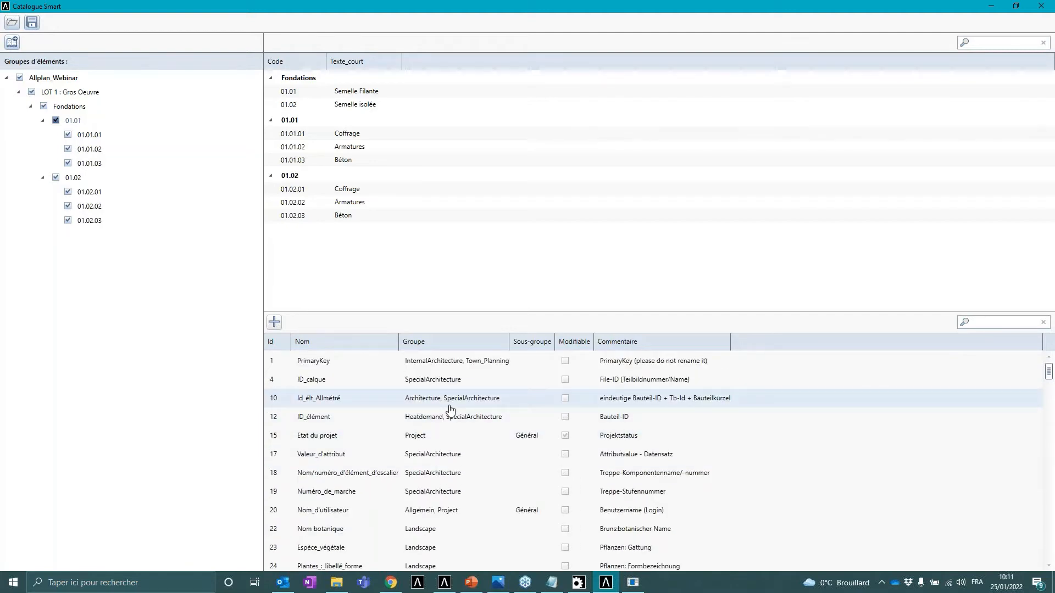
# - Search the attributes for compo, add Composant_porteur as a catalogue column, and widen that column
pyautogui.click(1002, 321)
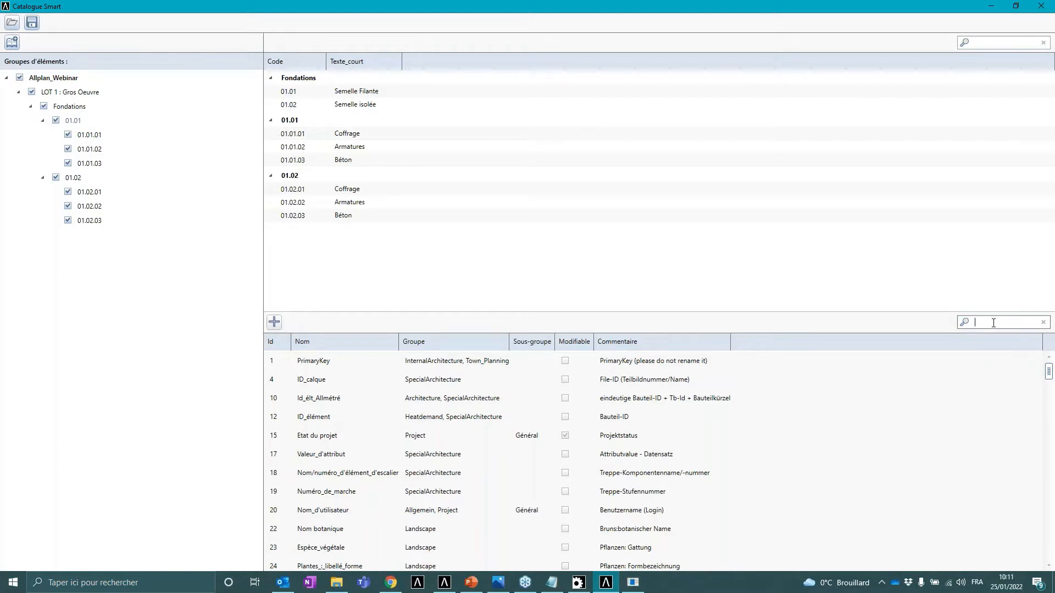
pyautogui.write('ompo')
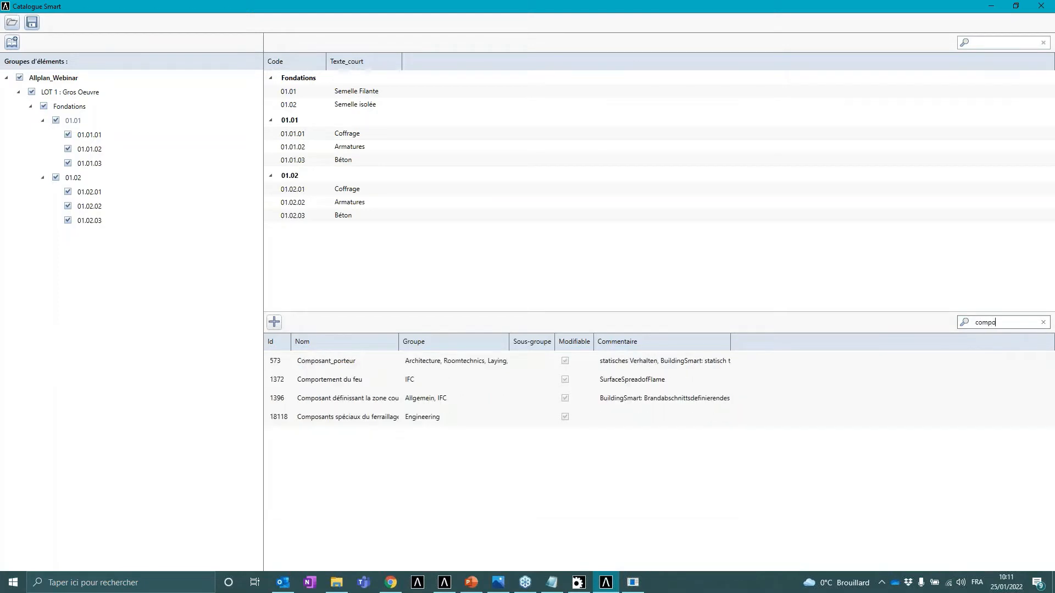
pyautogui.click(340, 365)
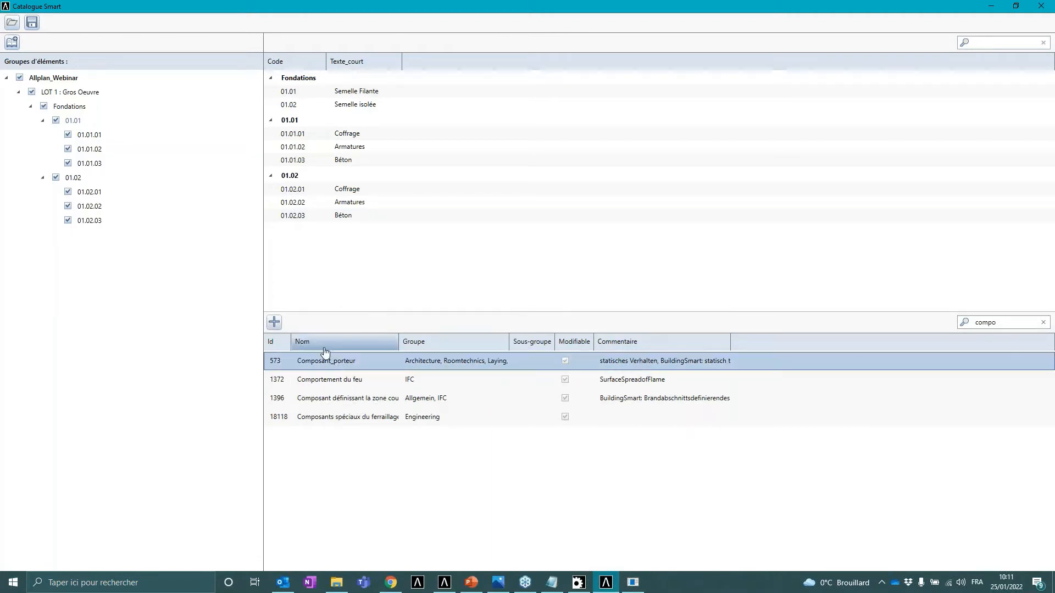
pyautogui.click(275, 325)
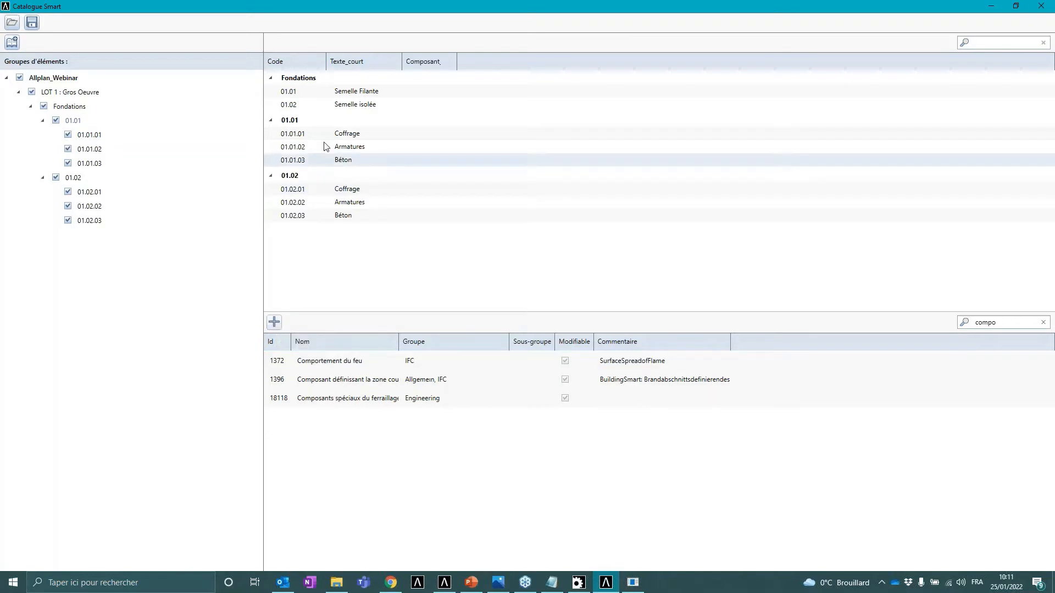
pyautogui.moveTo(456, 61); pyautogui.dragTo(484, 63)
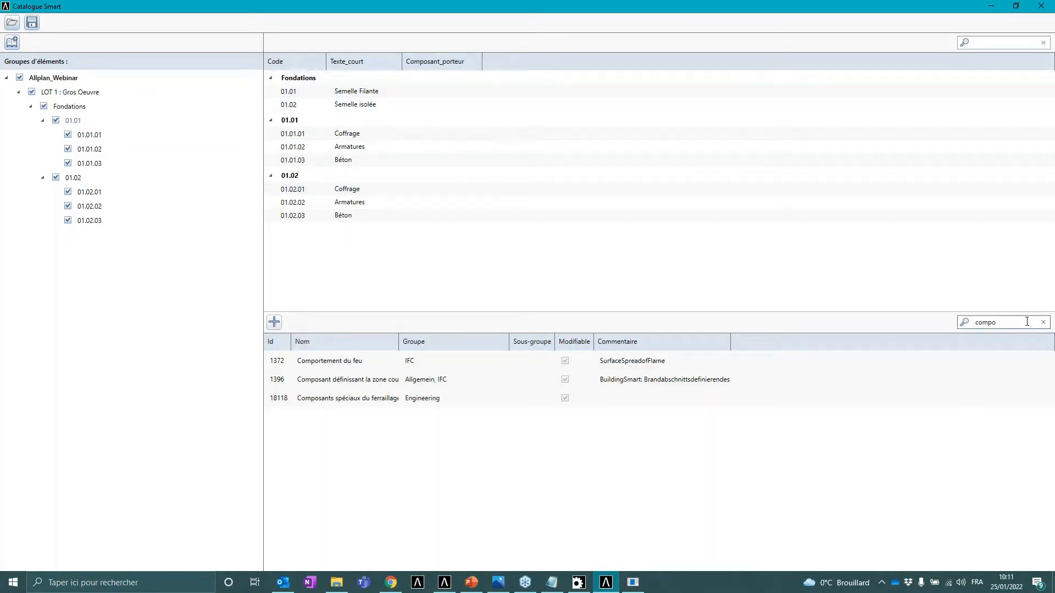
# - Clear the attribute search, search for dens, and add Densité d'acier as a catalogue column
pyautogui.click(1042, 322)
pyautogui.click(1005, 326)
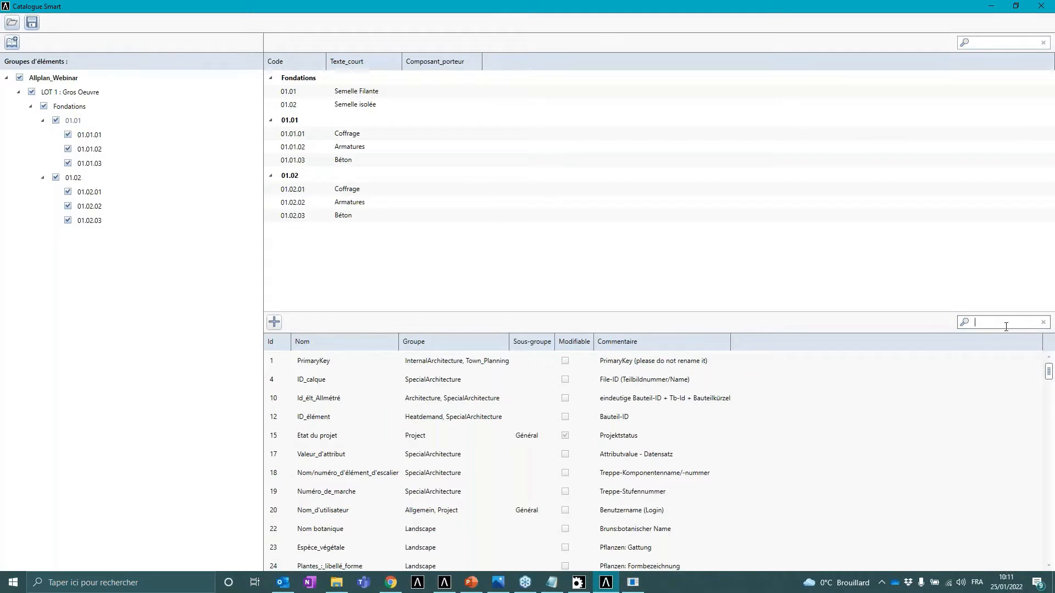
pyautogui.write('dens')
pyautogui.click(329, 362)
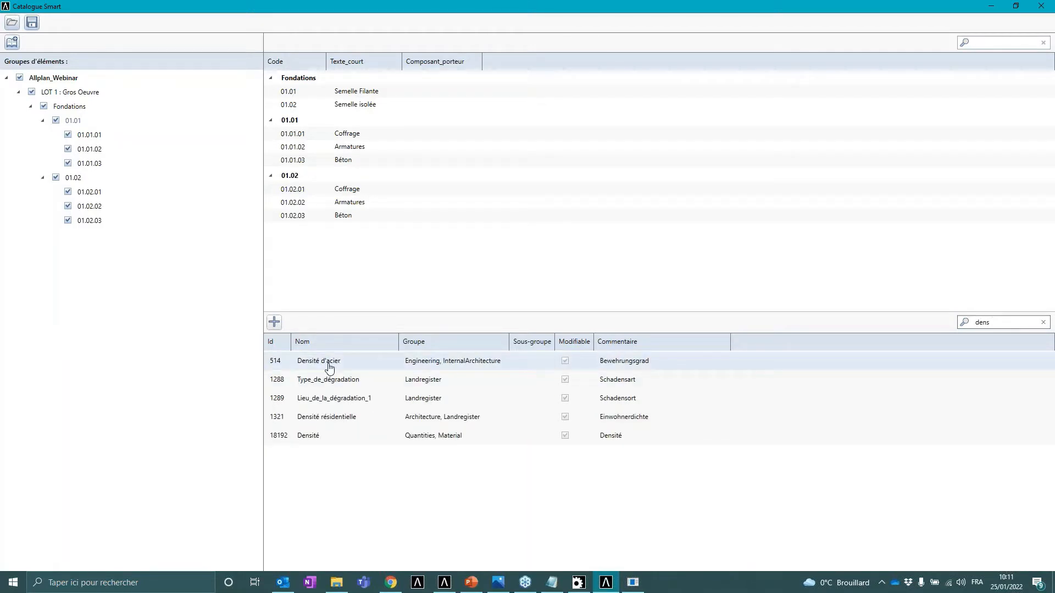
pyautogui.click(278, 323)
# - Clear the attribute search, search for désign, and add Désignation as a catalogue column
pyautogui.click(1042, 322)
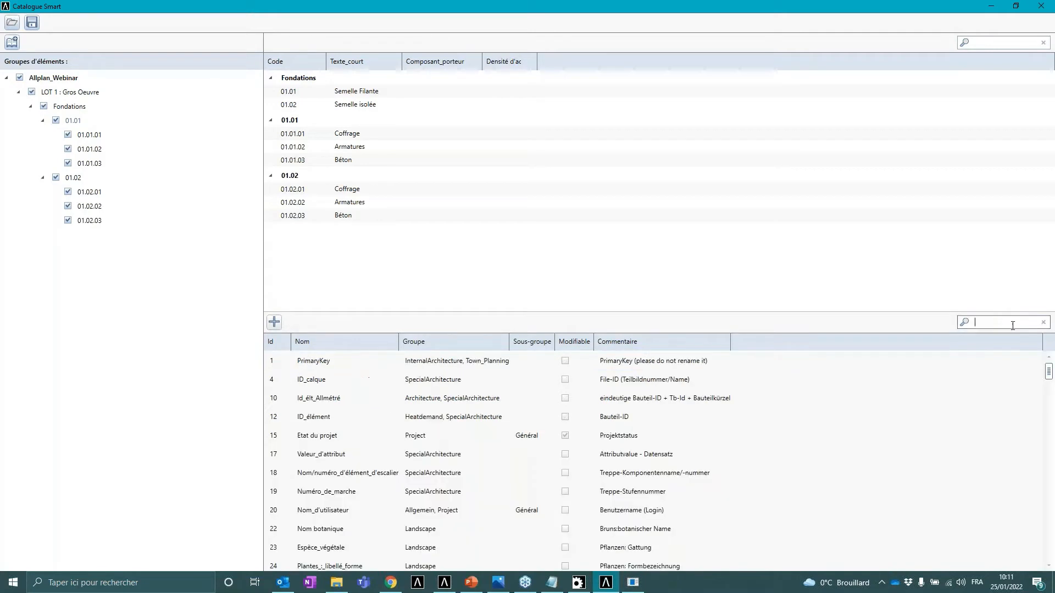
pyautogui.write('désign')
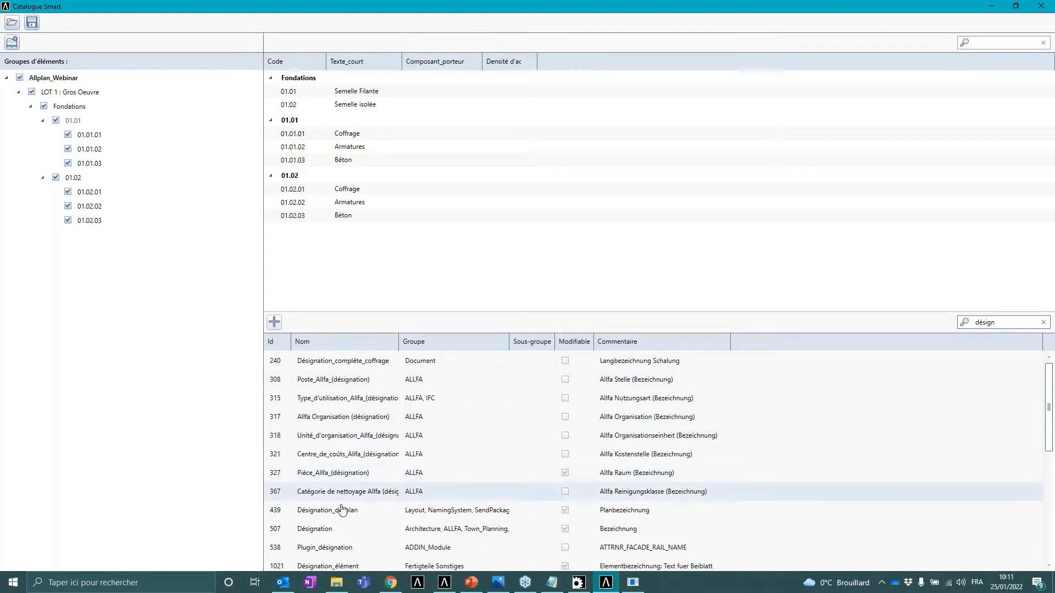
pyautogui.click(341, 528)
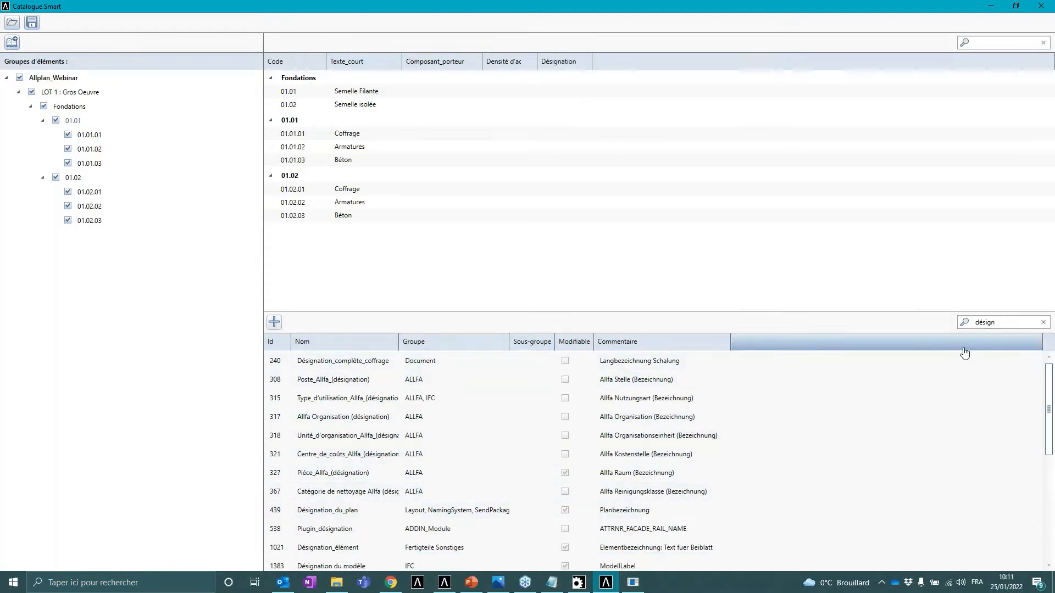
pyautogui.moveTo(997, 322); pyautogui.dragTo(965, 324)
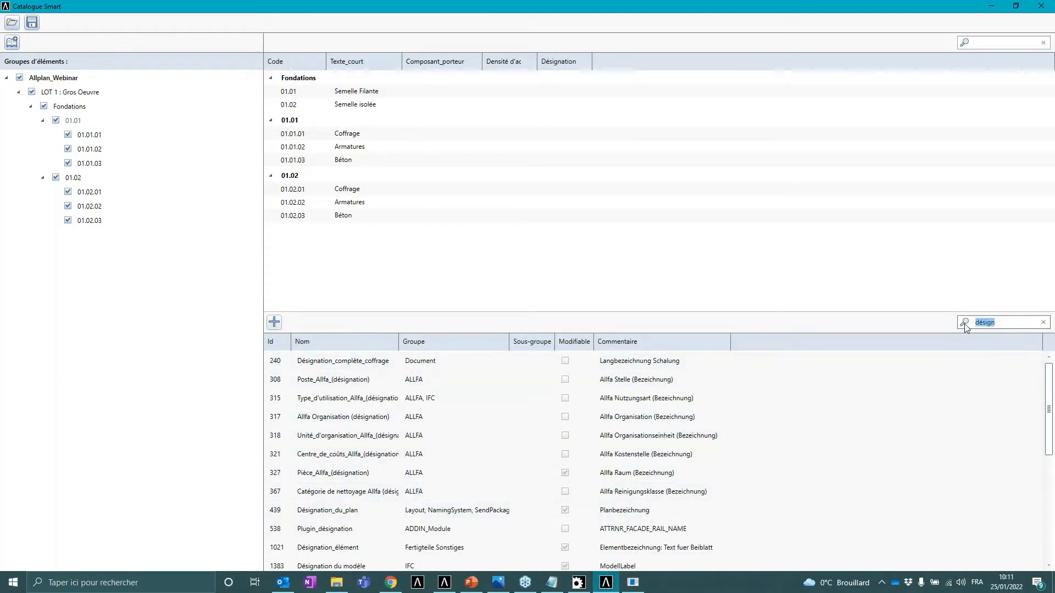
# - Search the attributes for unité and add Unité as a catalogue column
pyautogui.write('unité')
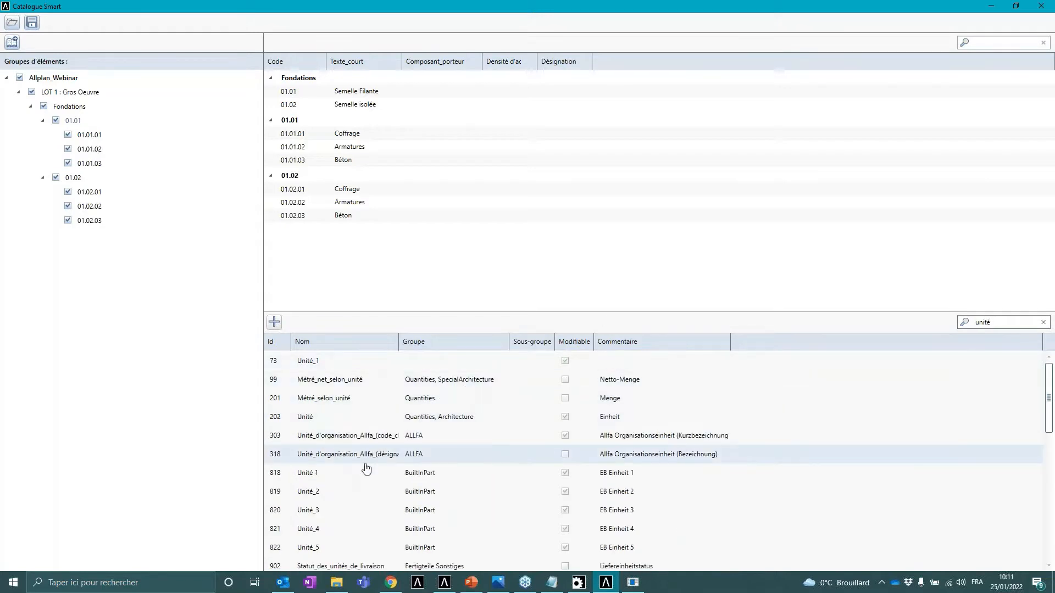
pyautogui.click(333, 416)
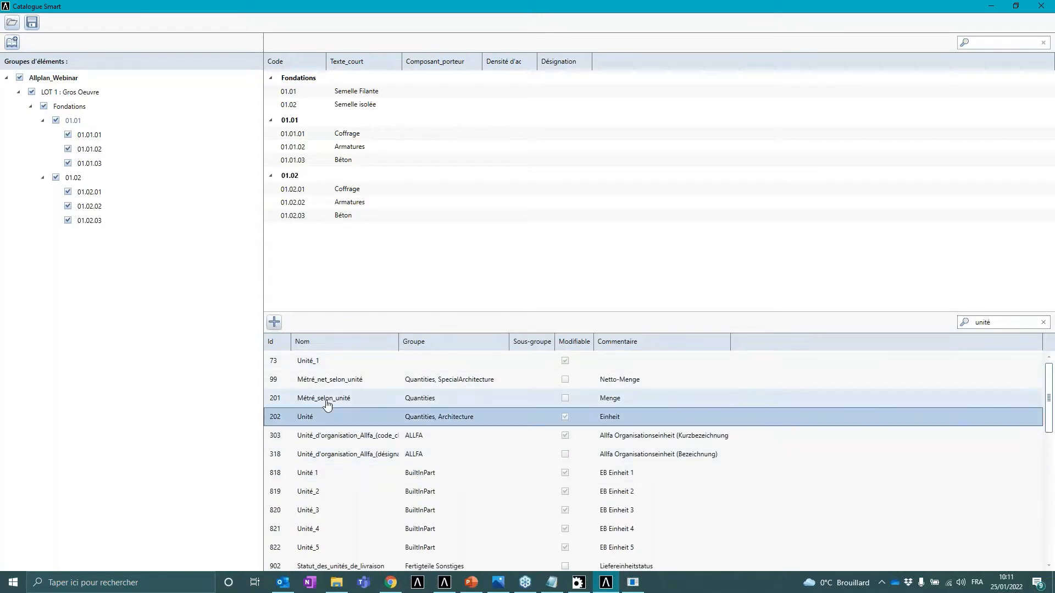
pyautogui.click(274, 321)
# - Replace the attribute search with grand and add Grandeur as a catalogue column
pyautogui.moveTo(995, 323); pyautogui.dragTo(959, 324)
pyautogui.write('g')
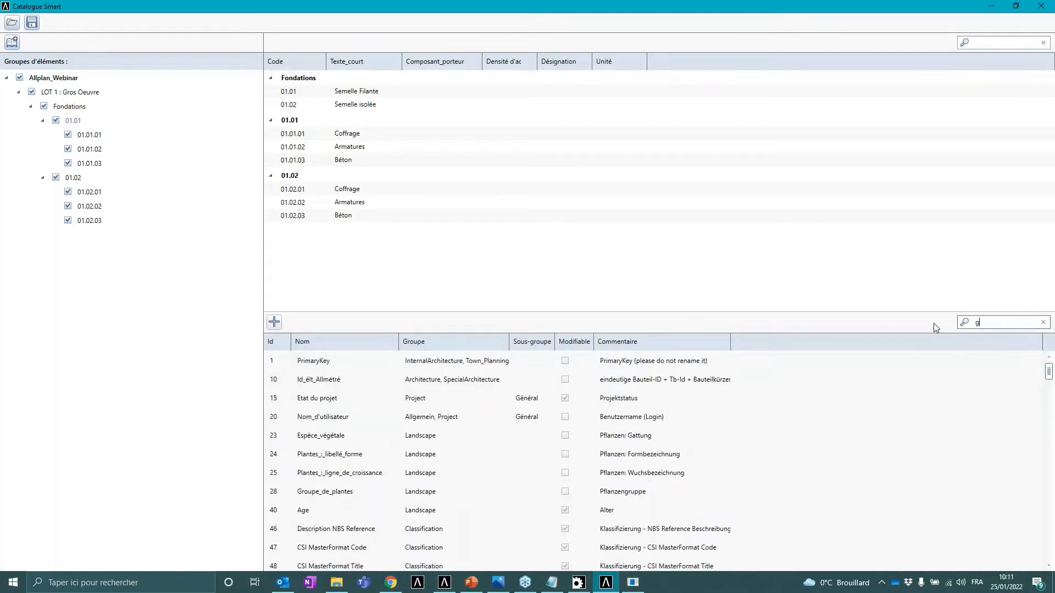
pyautogui.write('rand')
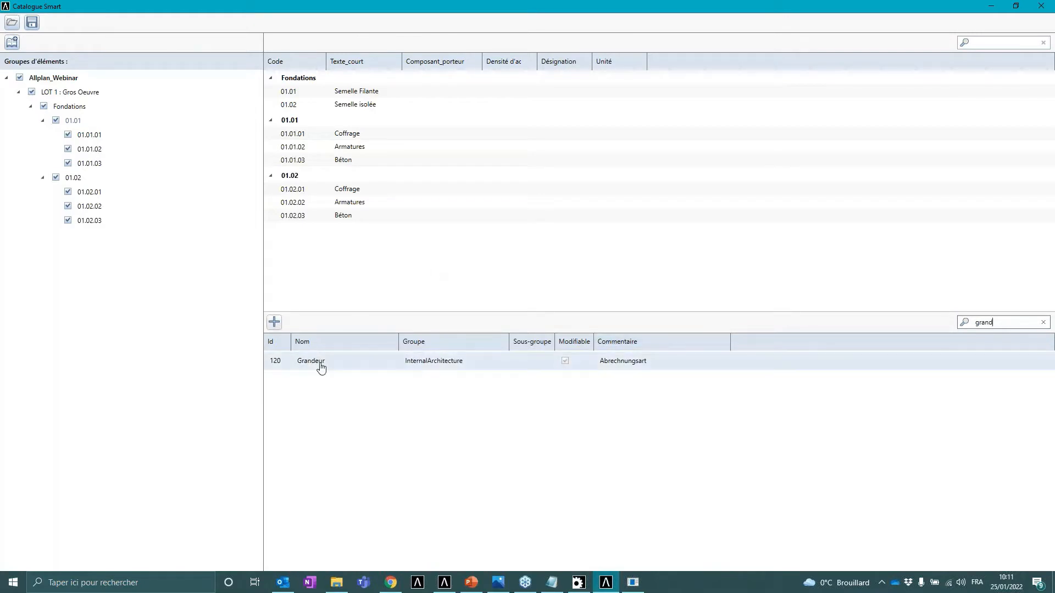
pyautogui.click(321, 367)
pyautogui.click(274, 322)
# - Replace the attribute search with prix and add Prix_unitaire as a catalogue column
pyautogui.moveTo(995, 322); pyautogui.dragTo(940, 328)
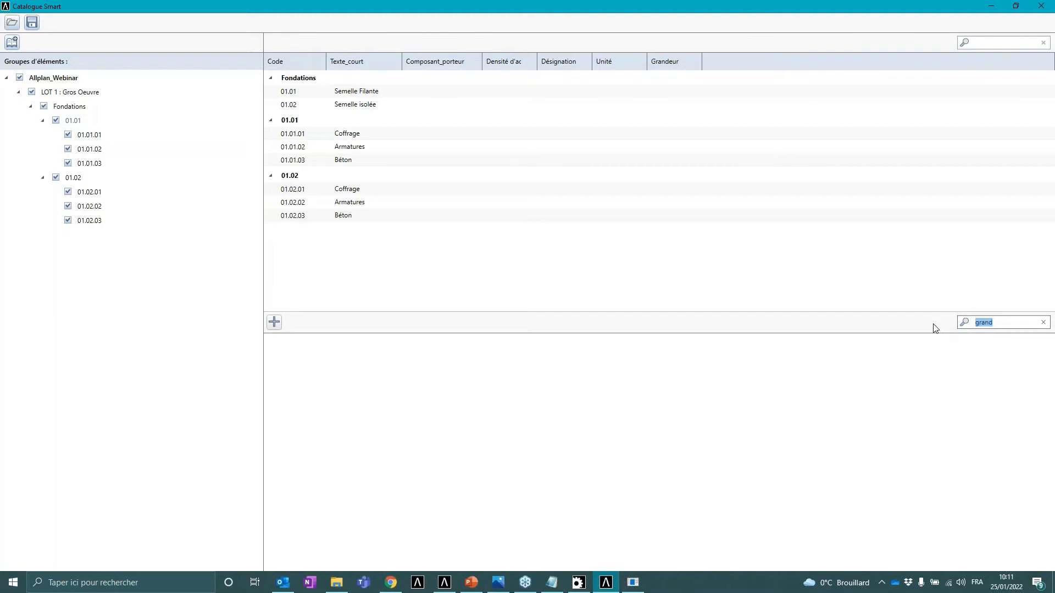
pyautogui.write('prix')
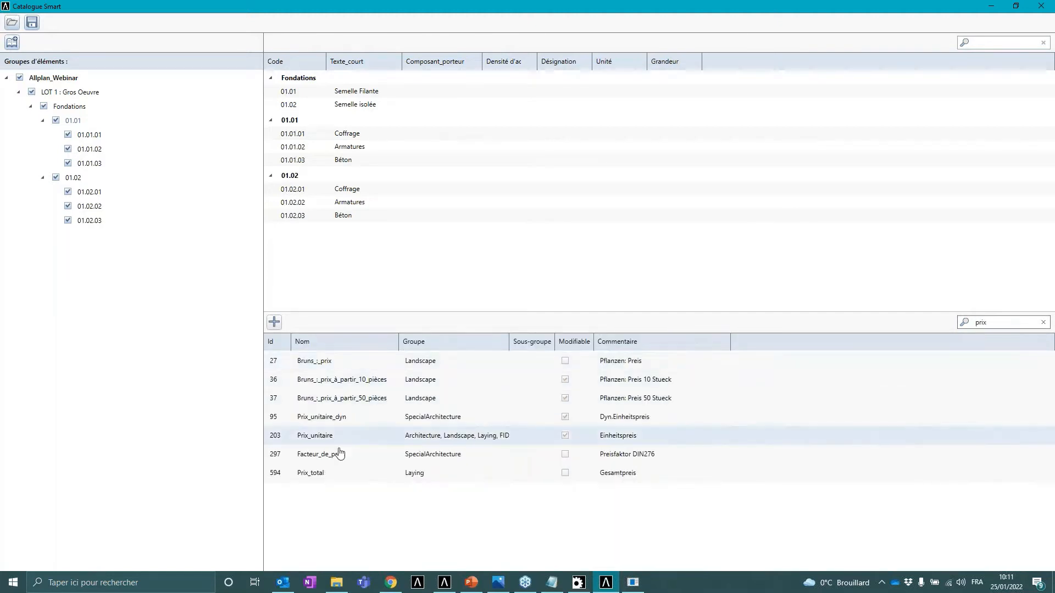
pyautogui.click(330, 436)
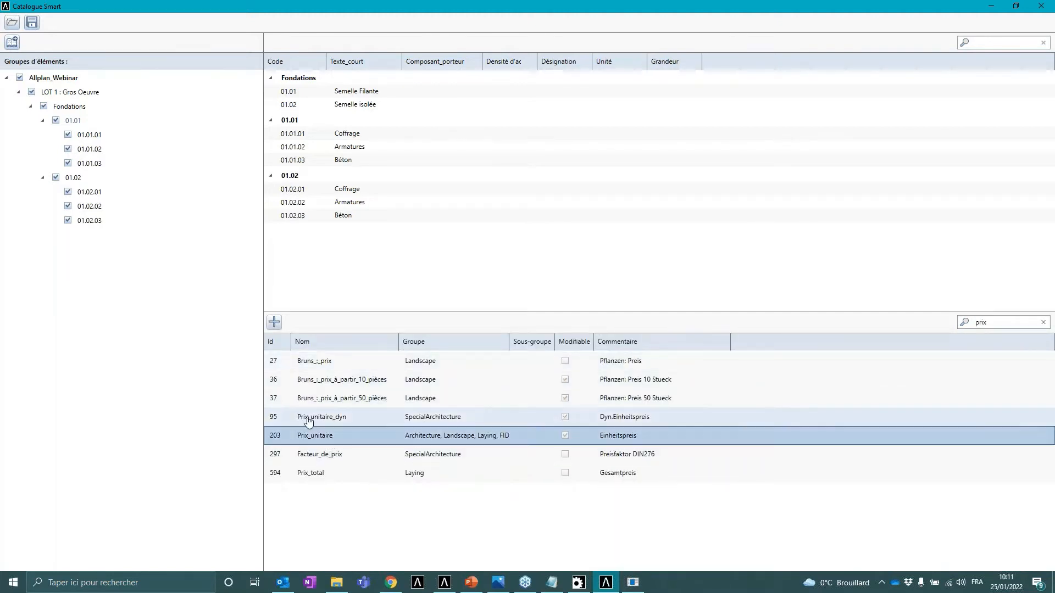
pyautogui.click(276, 328)
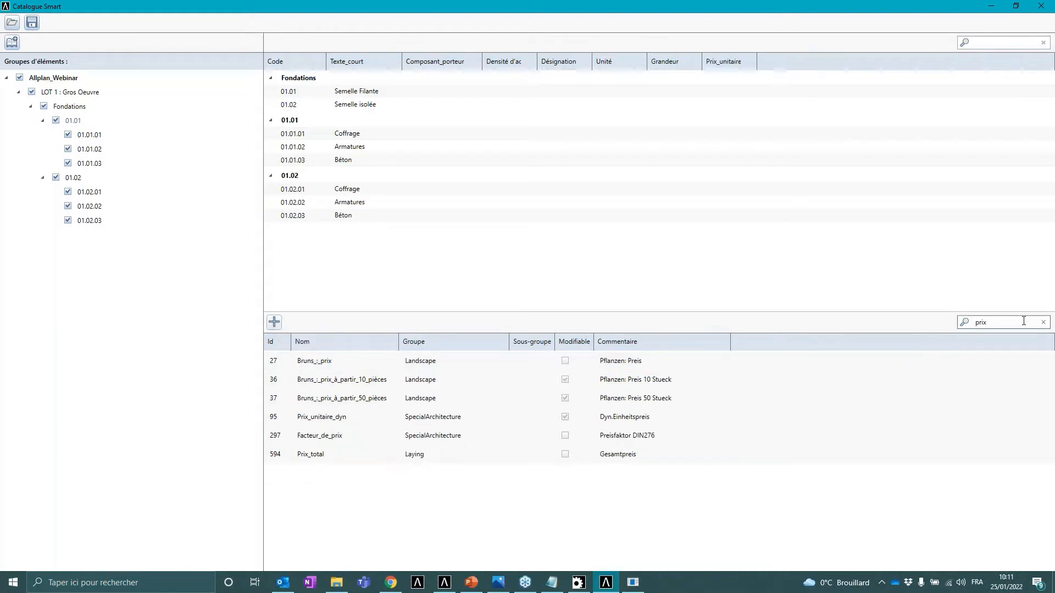
# - Replace the attribute search with formul and add Formule_de_métré as a catalogue column
pyautogui.moveTo(1023, 321); pyautogui.dragTo(957, 330)
pyautogui.write('fo')
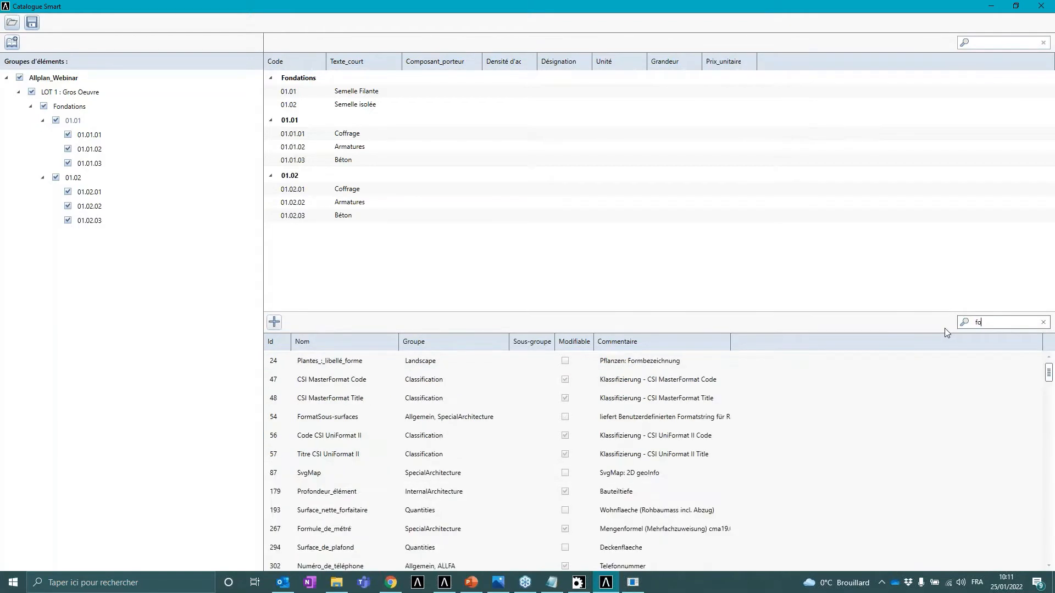
pyautogui.write('rmul')
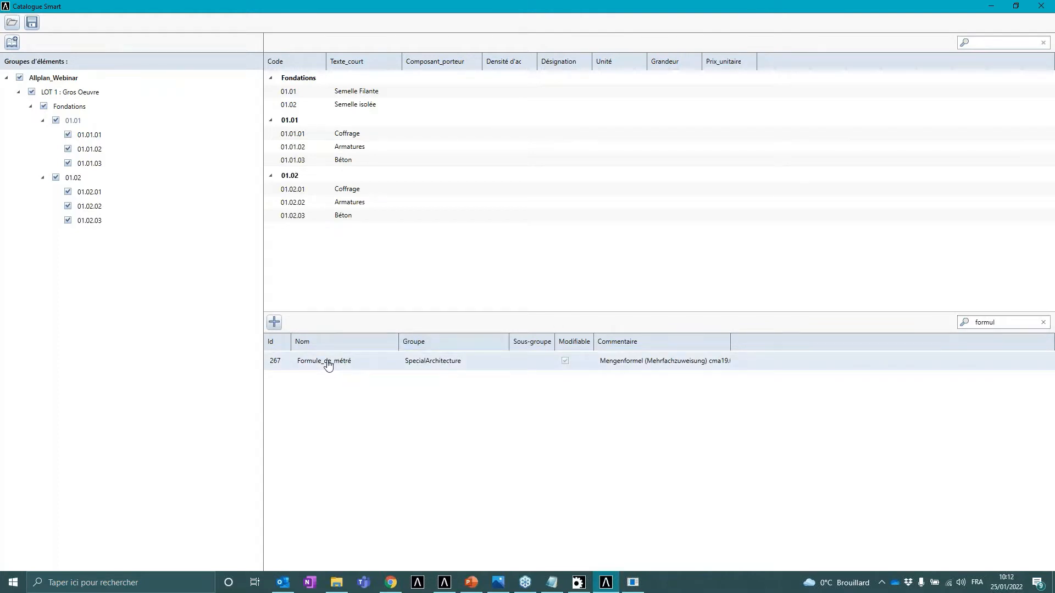
pyautogui.click(328, 363)
pyautogui.click(274, 322)
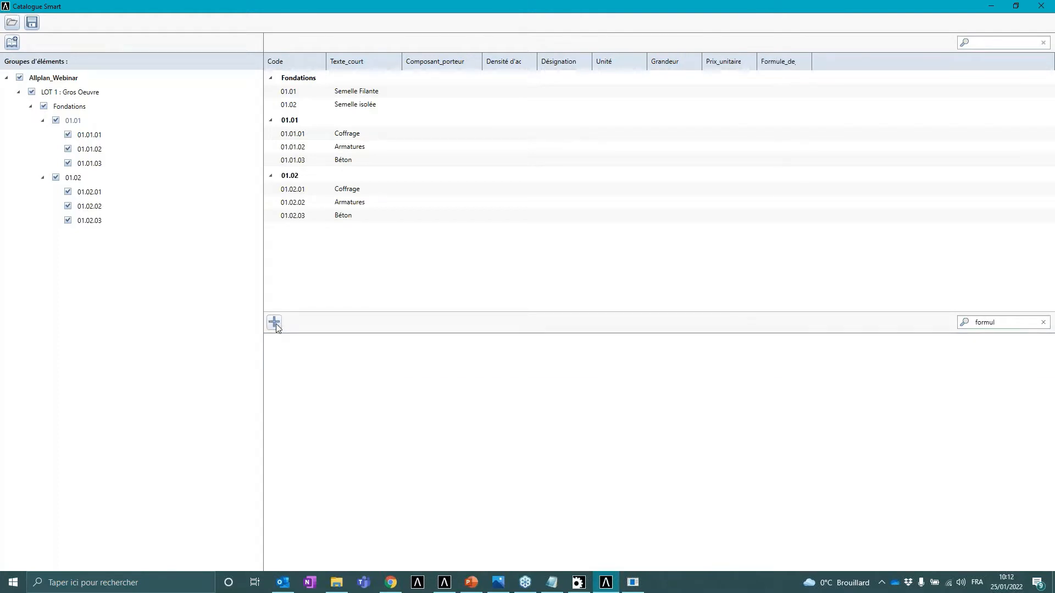
# - Widen the Formule_de_métré column and clear the attribute search
pyautogui.moveTo(833, 62); pyautogui.dragTo(842, 62)
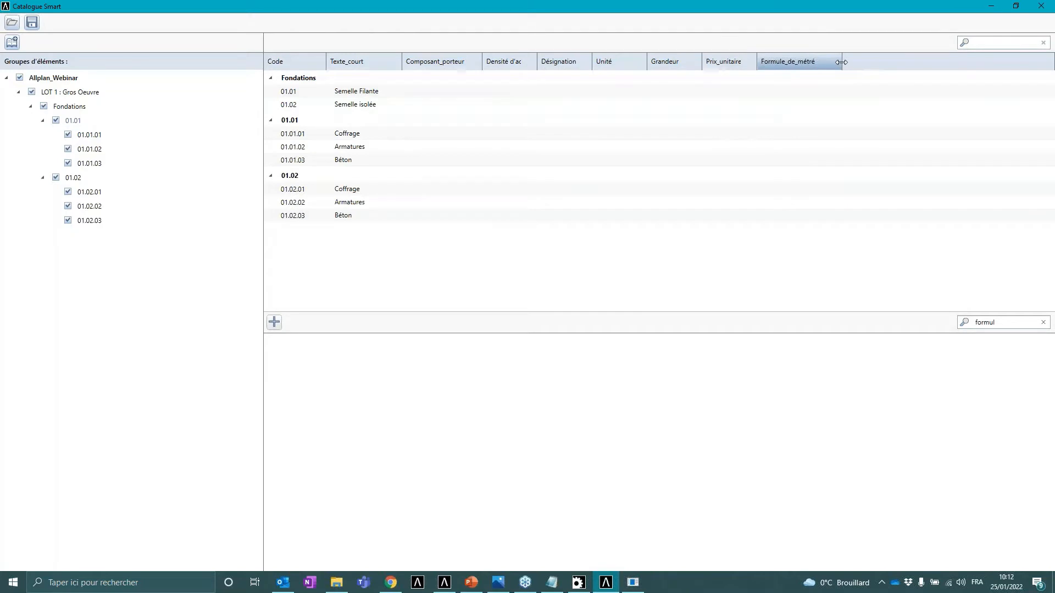
pyautogui.click(1042, 323)
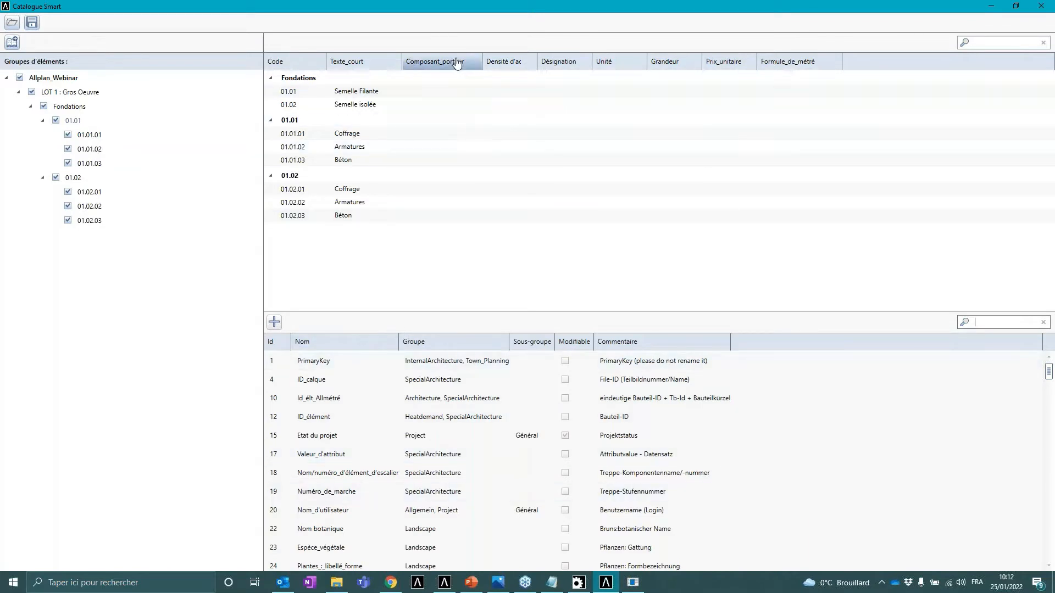
pyautogui.moveTo(447, 61)
pyautogui.mouseDown()
pyautogui.moveTo(549, 60)
pyautogui.moveTo(436, 59)
pyautogui.moveTo(596, 59)
pyautogui.moveTo(423, 60)
pyautogui.moveTo(639, 60)
pyautogui.moveTo(638, 69)
pyautogui.moveTo(410, 62)
pyautogui.mouseUp()
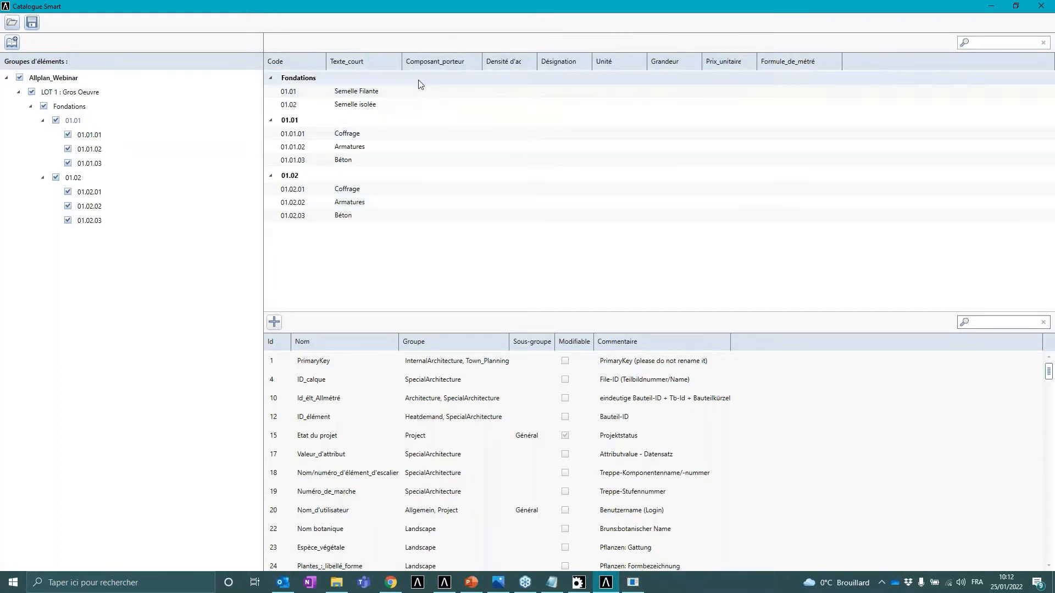
# - Set Composant_porteur to 1 for groups 01.01 Semelle Filante and 01.02 Semelle isolée
pyautogui.doubleClick(421, 94)
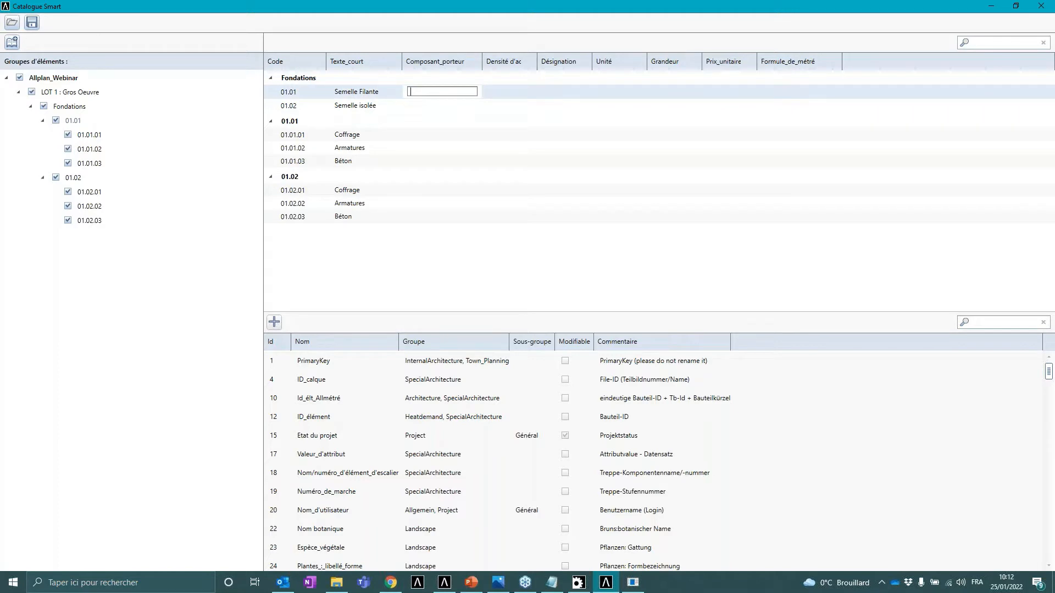
pyautogui.write('1')
pyautogui.press('Return')
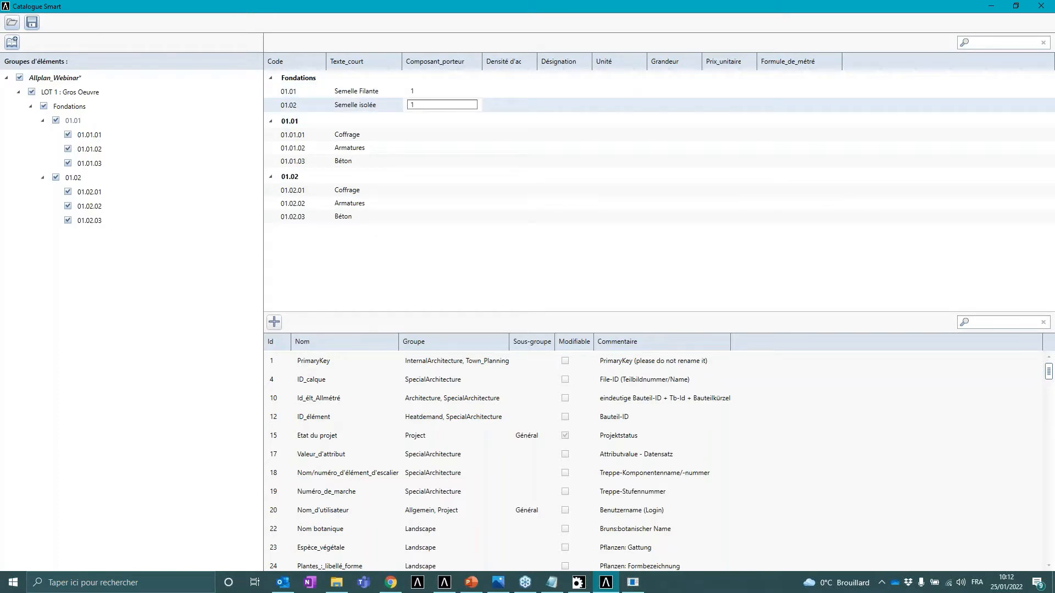
# - Widen the Densité d'acier column and set densities 150 and 200 for 01.01, 01.02, and their Armatures positions
pyautogui.moveTo(537, 62); pyautogui.dragTo(563, 62)
pyautogui.doubleClick(527, 90)
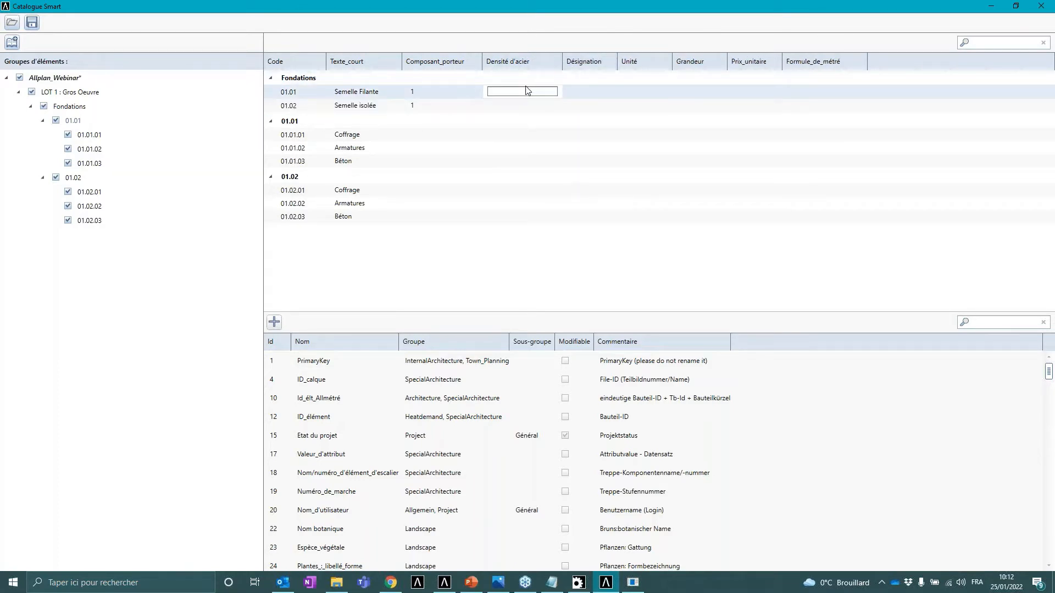
pyautogui.write('150')
pyautogui.press('Return')
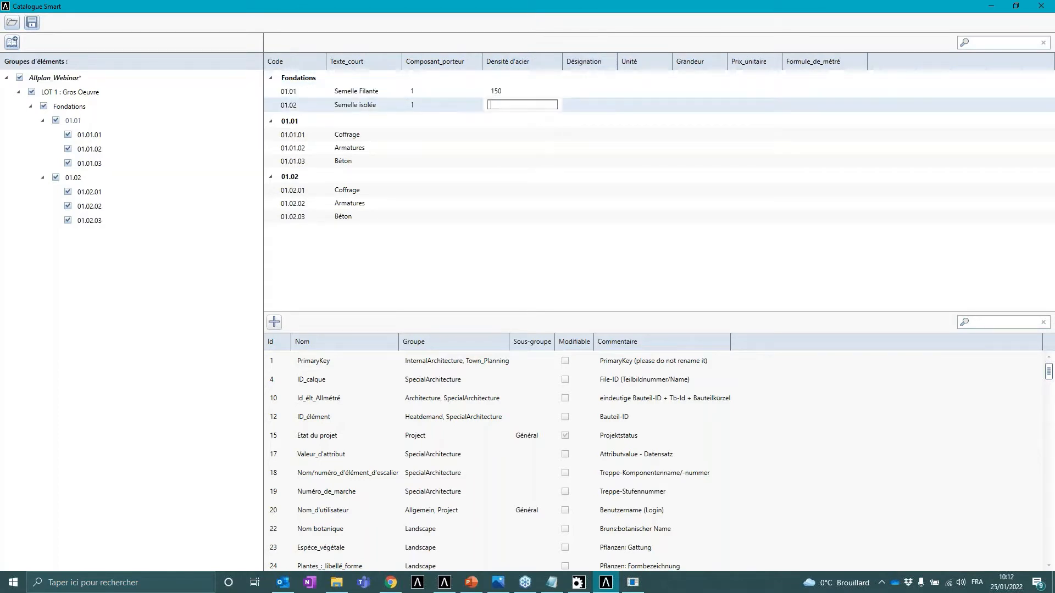
pyautogui.write('200')
pyautogui.click(515, 146)
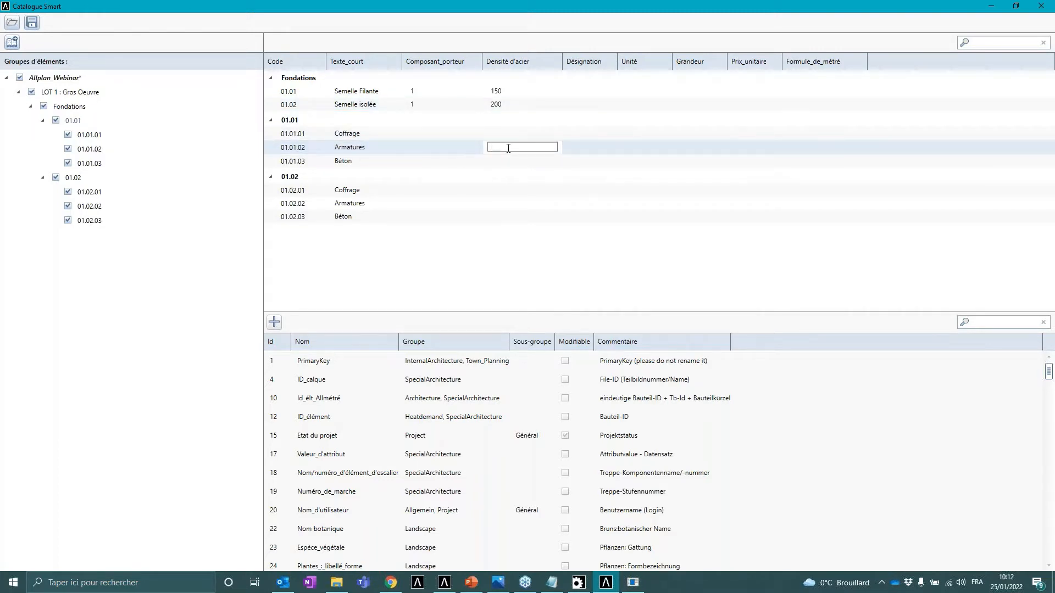
pyautogui.write('150')
pyautogui.click(510, 202)
pyautogui.write('2')
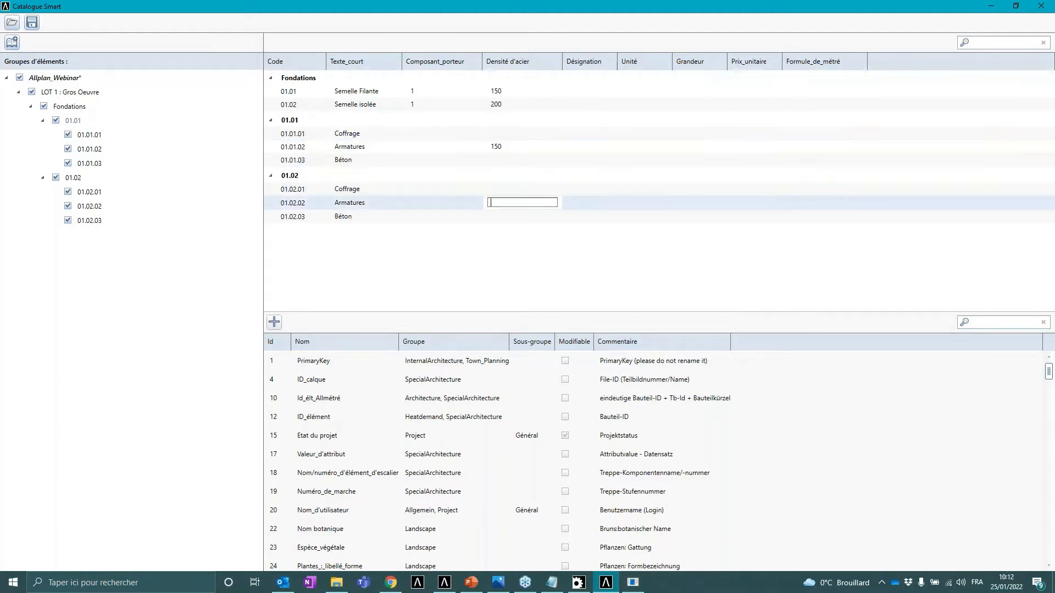
pyautogui.write('00')
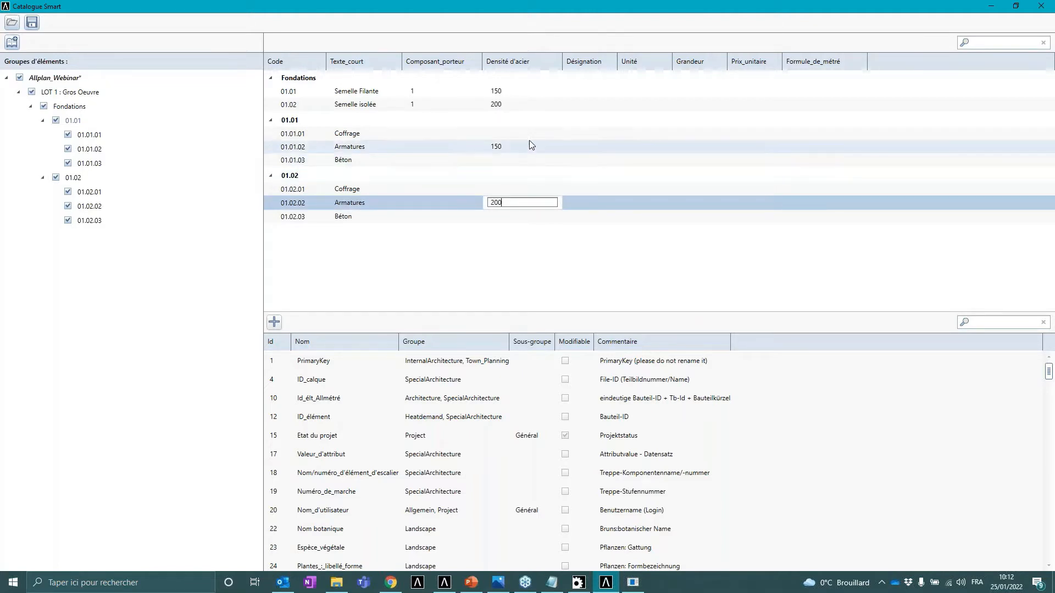
# - Widen the Désignation column and enter Semelle Filante CEP for 01.01 and Semelle Isolée CEP for 01.02
pyautogui.click(599, 90)
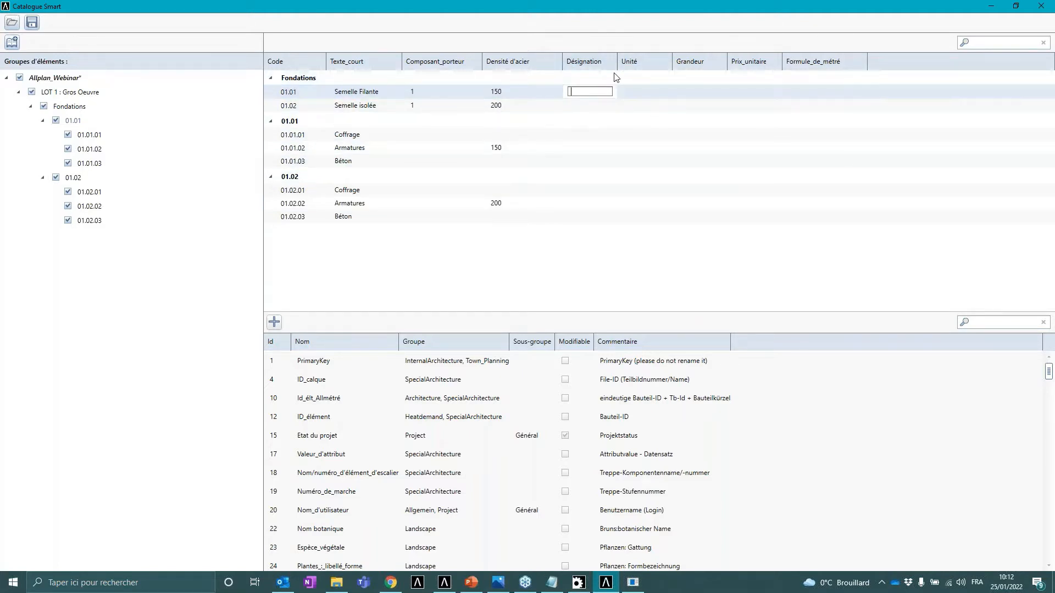
pyautogui.moveTo(617, 62); pyautogui.dragTo(658, 62)
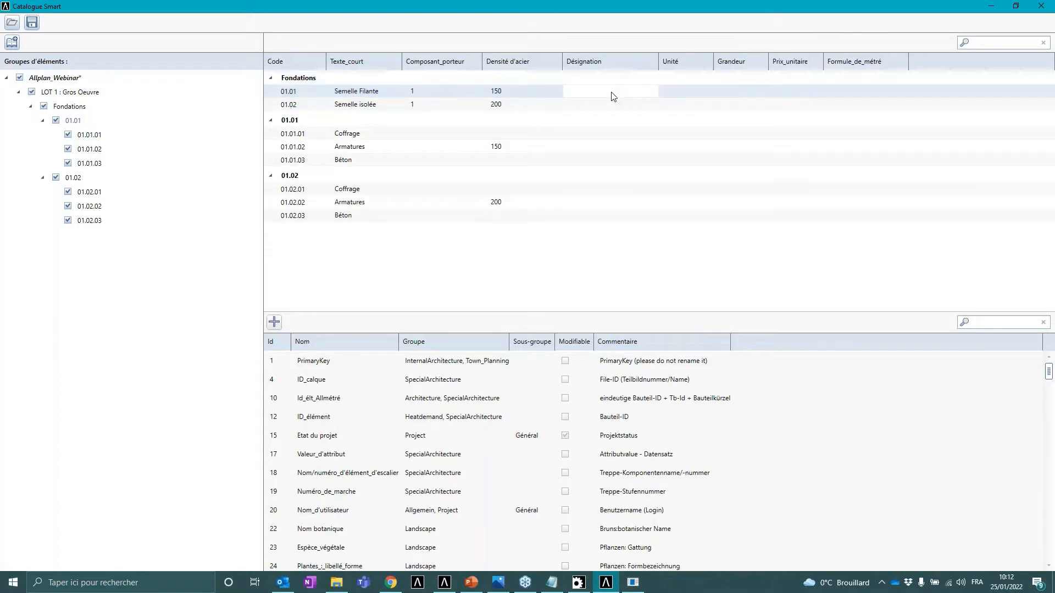
pyautogui.click(610, 93)
pyautogui.write('Semm')
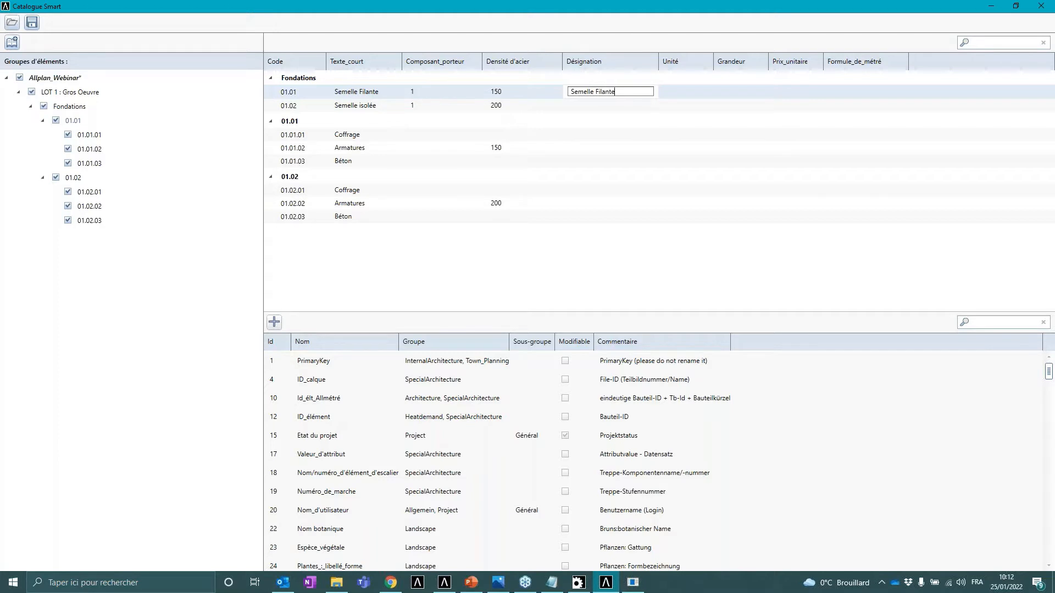
pyautogui.write('EP')
pyautogui.press('Return')
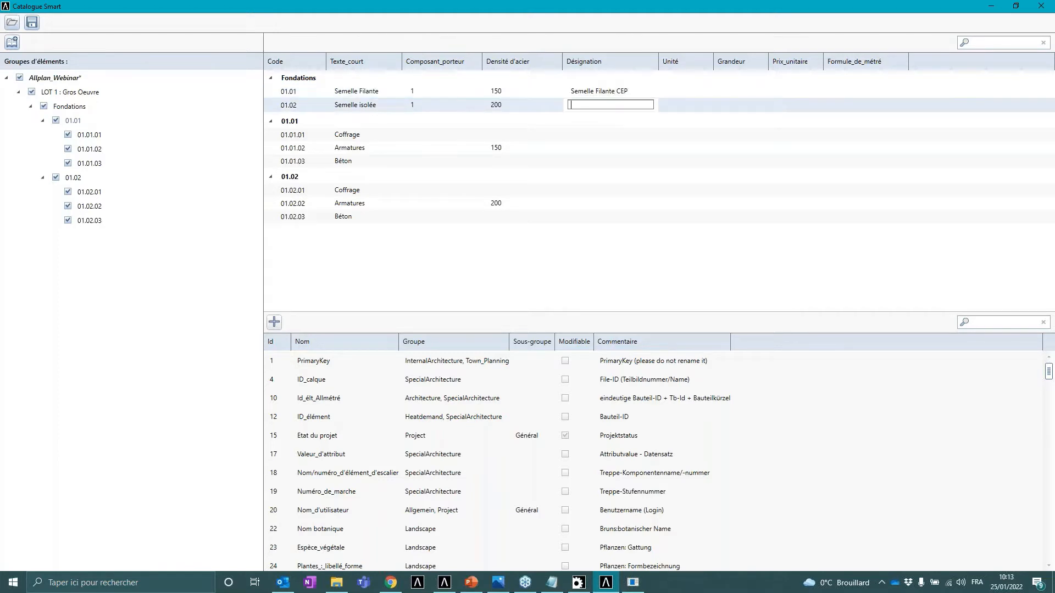
pyautogui.write('Se')
pyautogui.write('mm')
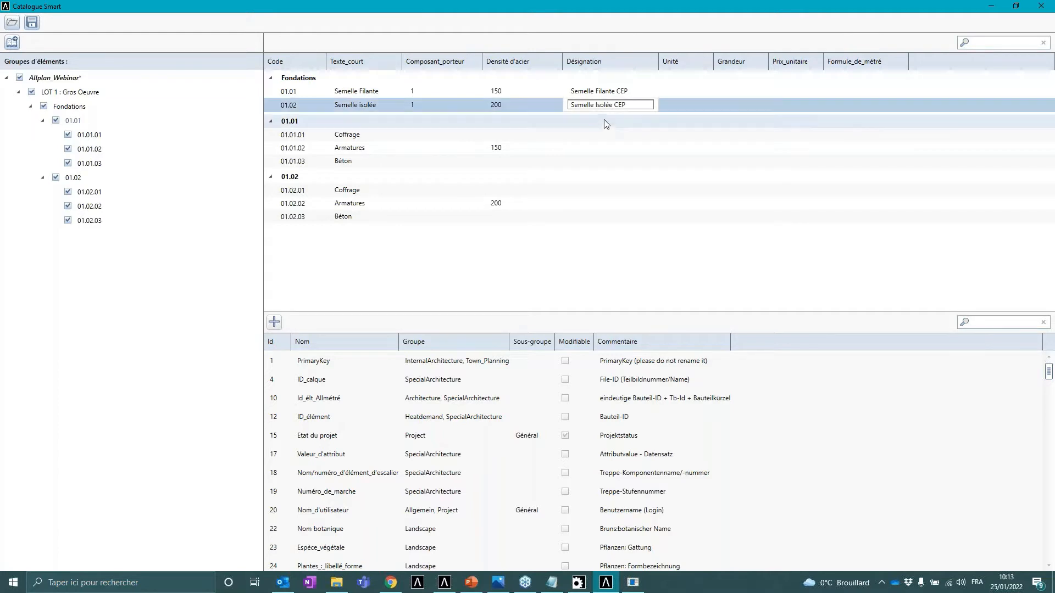
# - Enter designations Surface de Coffrage, Poids d'acier and Volume de béton for positions 01.01.01 to 01.01.03
pyautogui.click(607, 135)
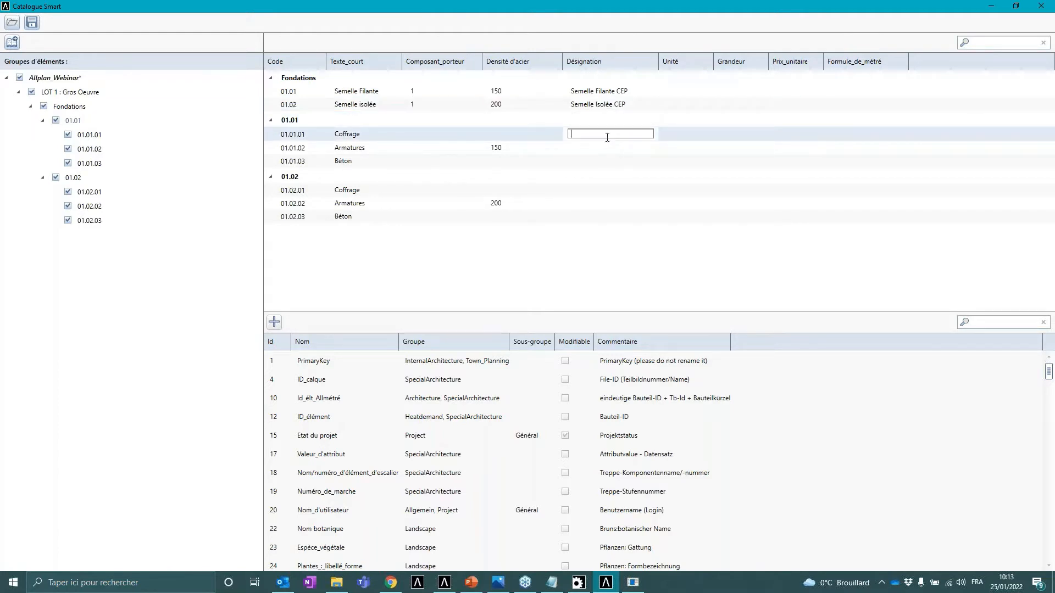
pyautogui.write('Surface de Coffrage')
pyautogui.press('Return')
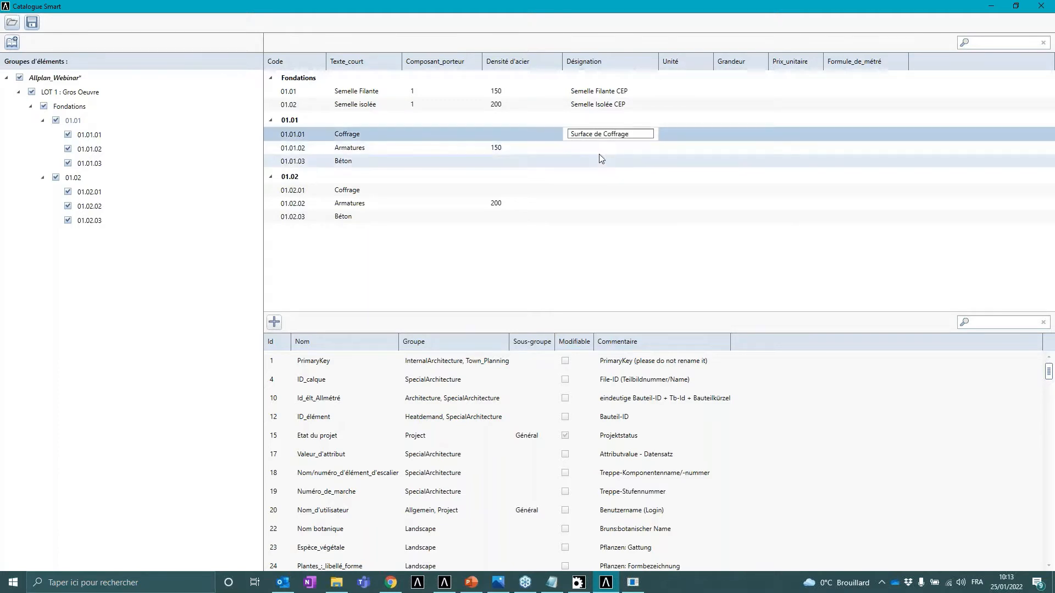
pyautogui.write('Po')
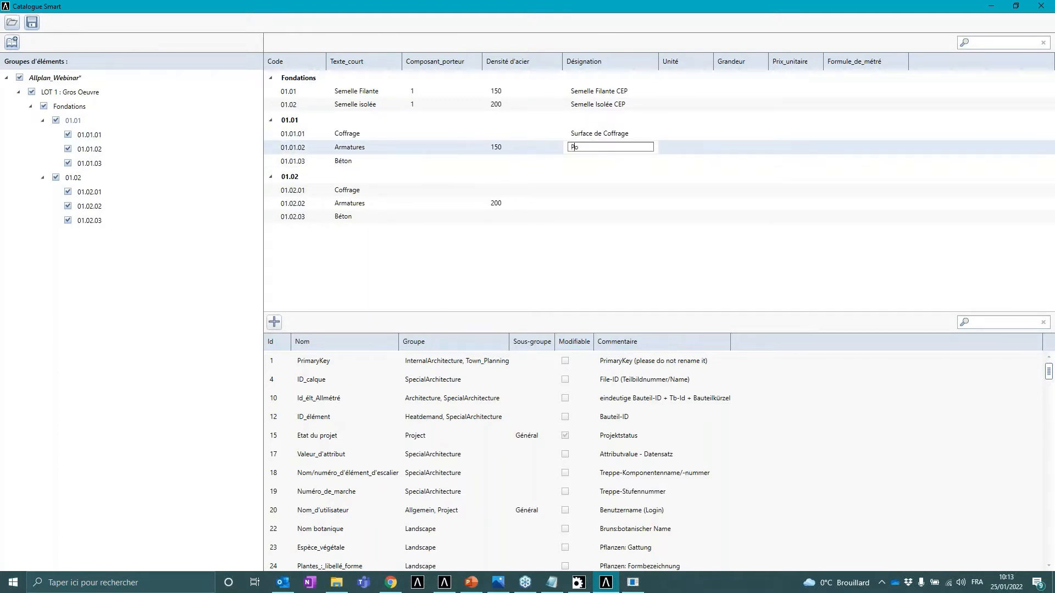
pyautogui.write("ids d'acier")
pyautogui.press('Return')
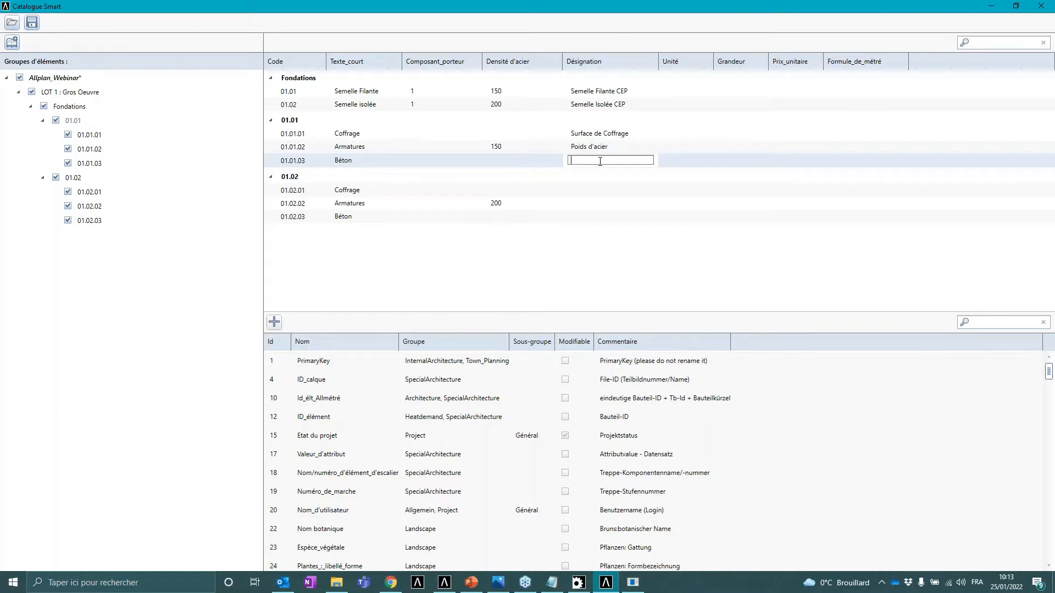
pyautogui.write('Volume de béton')
# - Copy the three designations from positions 01.01.01–01.01.03 to positions 01.02.01–01.02.03
pyautogui.click(612, 134)
pyautogui.hotkey('ctrl', 'c')
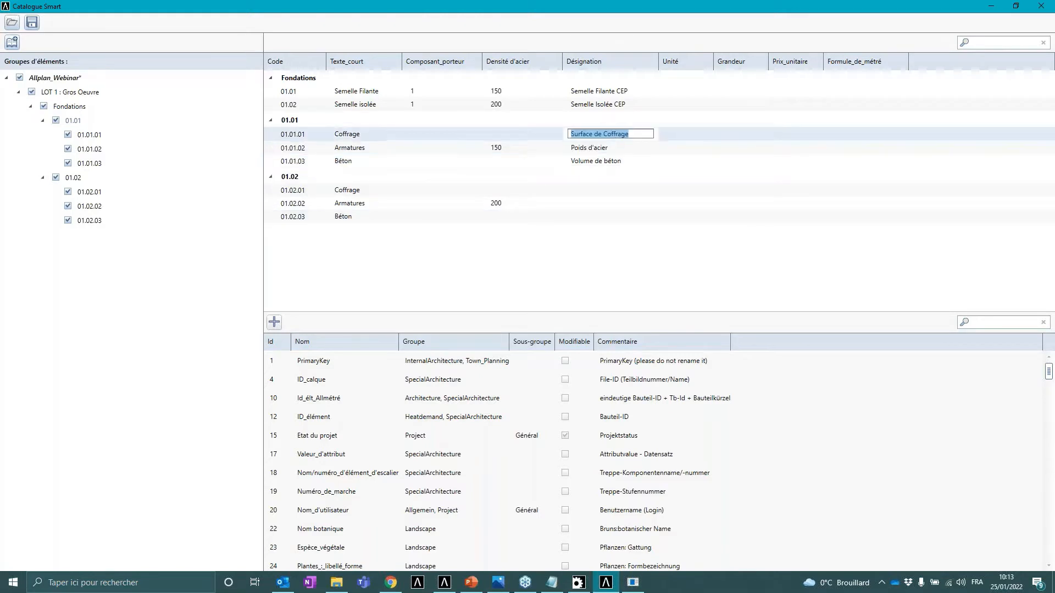
pyautogui.click(637, 132)
pyautogui.doubleClick(593, 189)
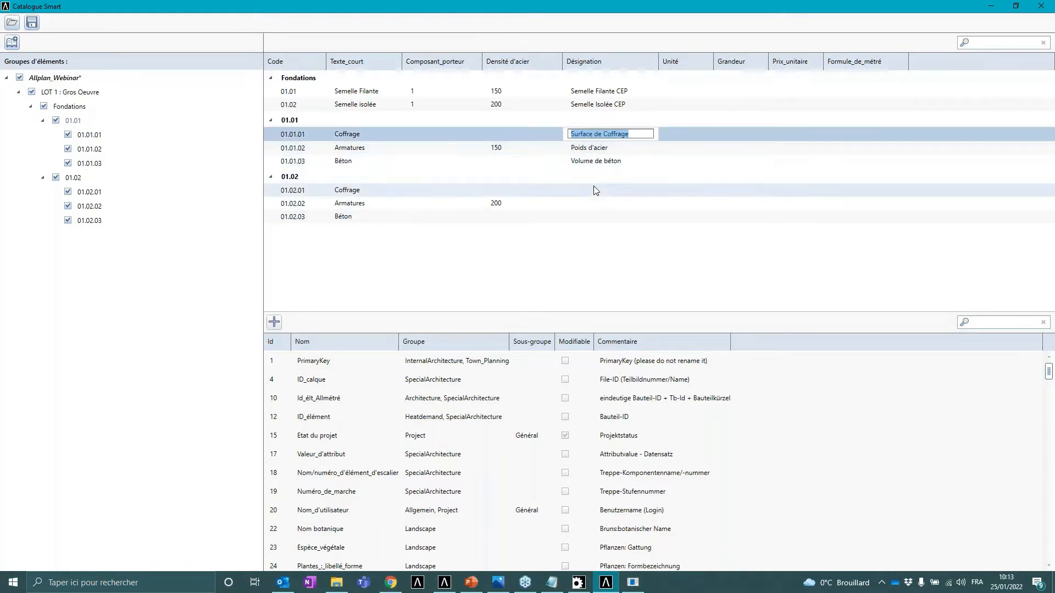
pyautogui.hotkey('ctrl', 'v')
pyautogui.click(597, 147)
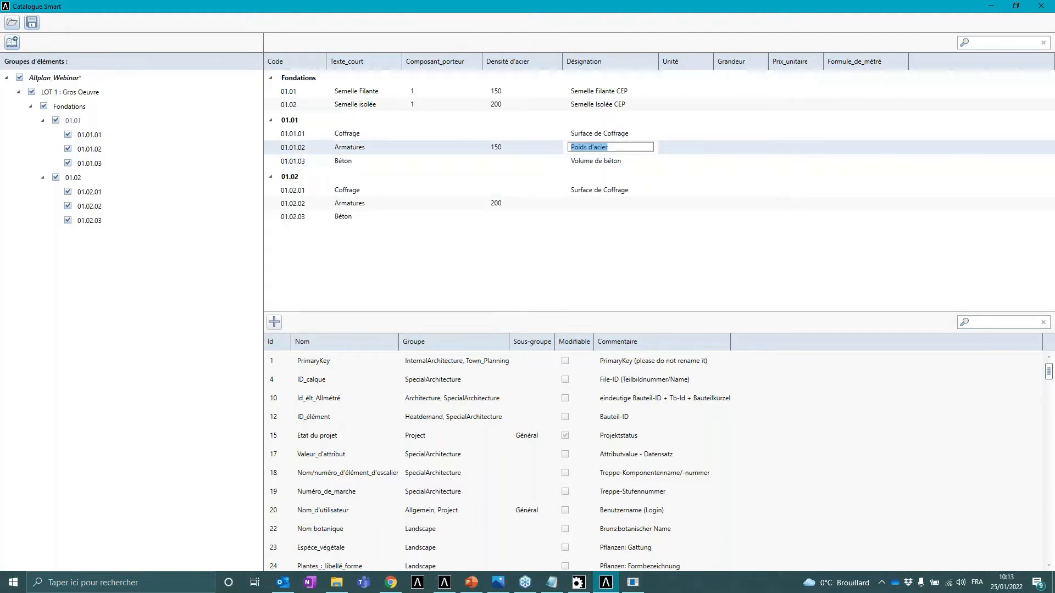
pyautogui.hotkey('ctrl', 'c')
pyautogui.doubleClick(593, 203)
pyautogui.hotkey('ctrl', 'v')
pyautogui.click(606, 160)
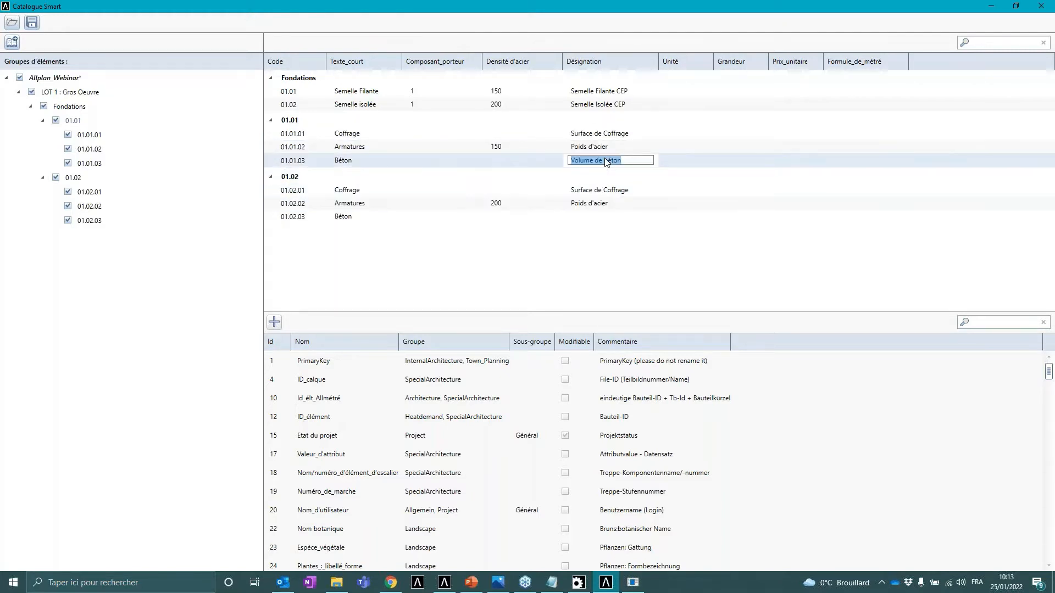
pyautogui.hotkey('ctrl', 'c')
pyautogui.doubleClick(603, 217)
pyautogui.hotkey('ctrl', 'v')
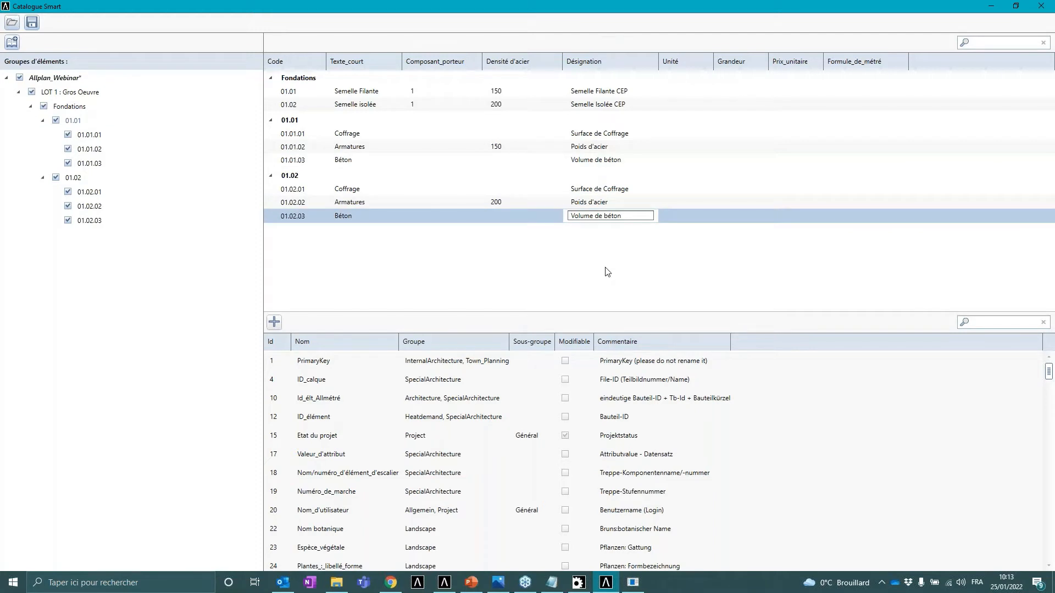
# - Set the Unité to m3 for groups 01.01 and 01.02, and m2, kg, m3 for positions 01.01.01 to 01.01.03
pyautogui.doubleClick(687, 91)
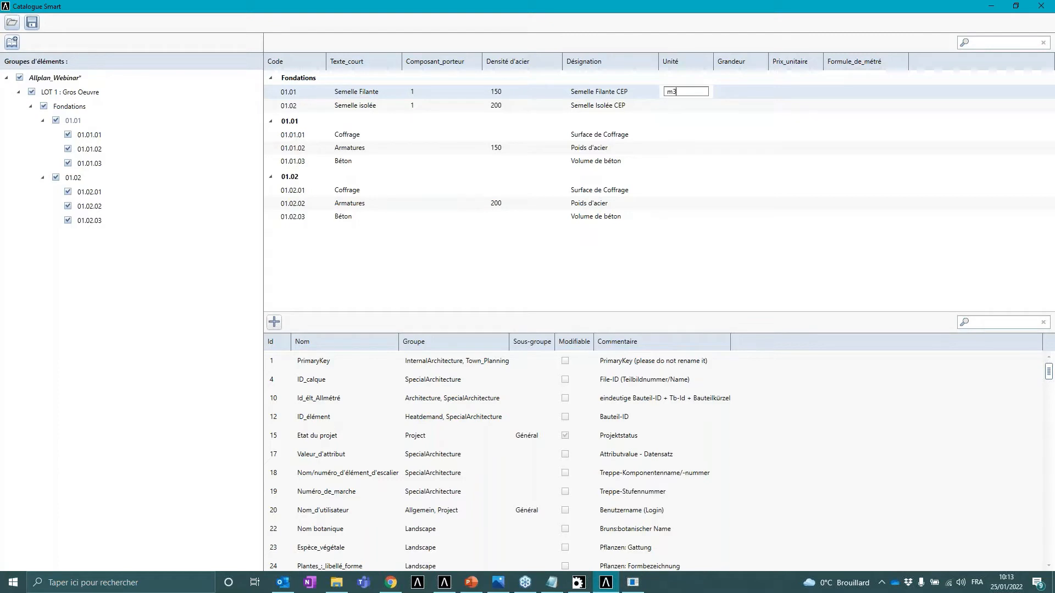
pyautogui.write('m3')
pyautogui.doubleClick(687, 105)
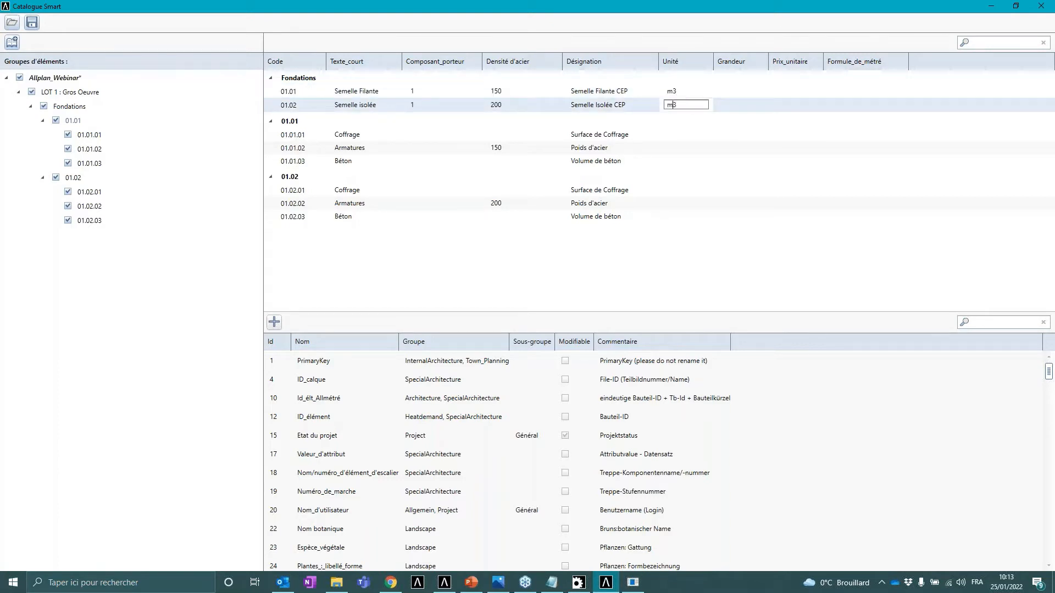
pyautogui.write('m3')
pyautogui.doubleClick(687, 133)
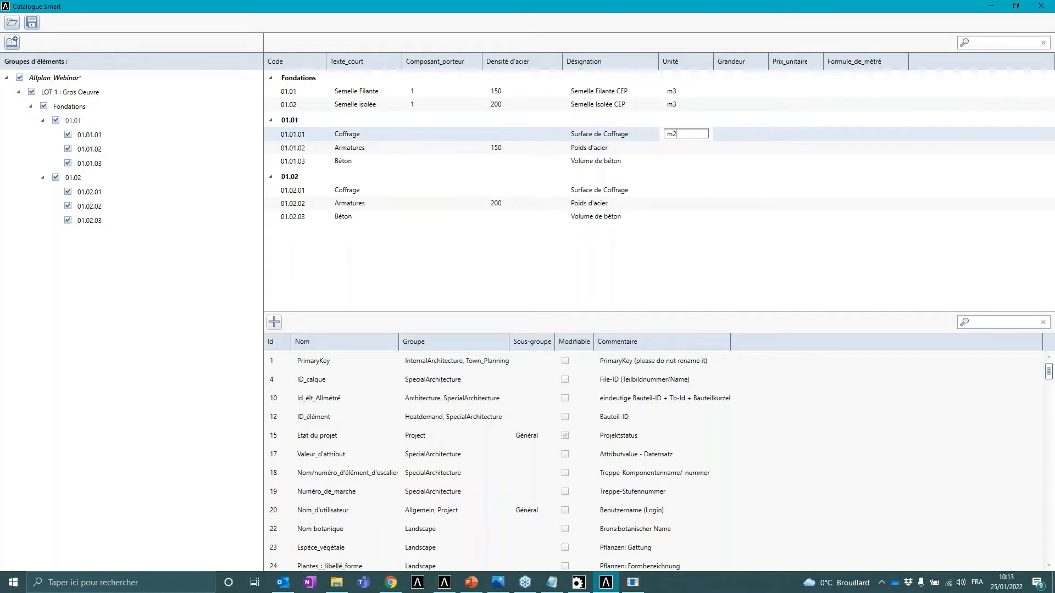
pyautogui.write('m2')
pyautogui.doubleClick(686, 147)
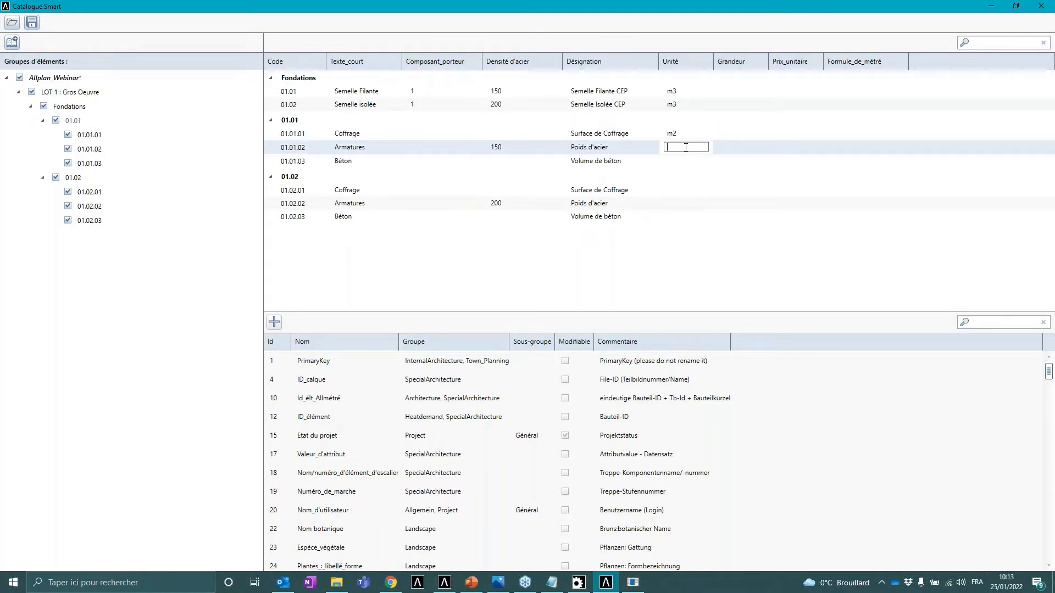
pyautogui.write('kg')
pyautogui.doubleClick(682, 161)
pyautogui.write('m3')
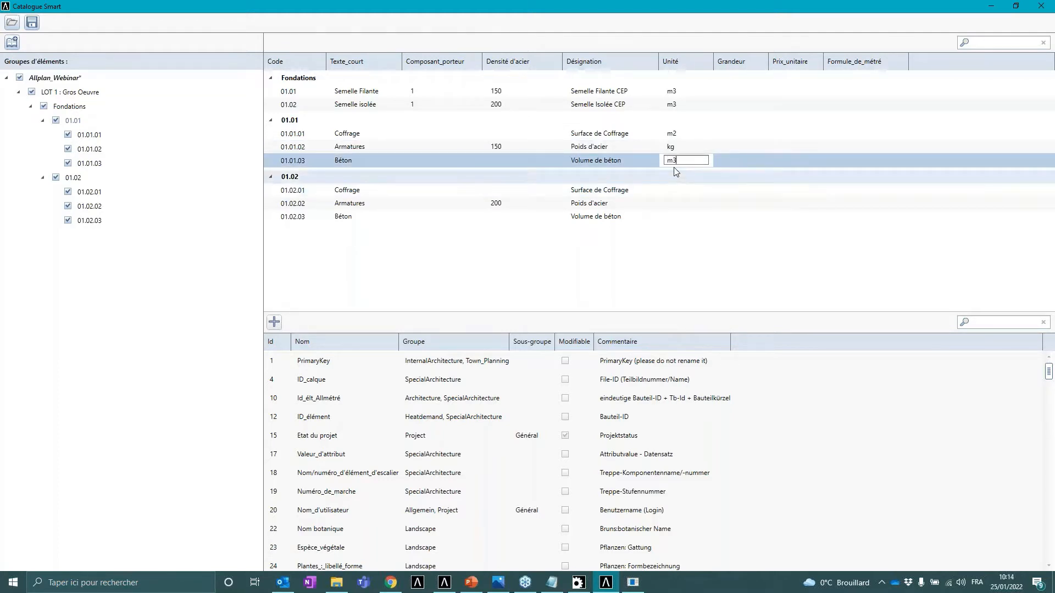
# - Set the Unité of positions 01.02.01, 01.02.02 and 01.02.03 to m2, kg and m3
pyautogui.click(681, 176)
pyautogui.click(269, 176)
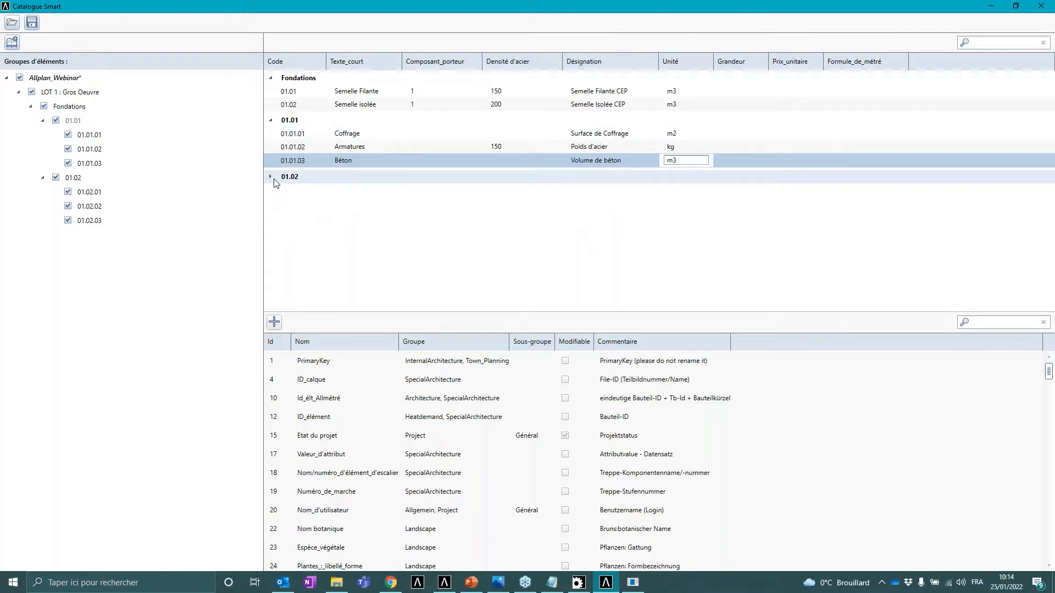
pyautogui.doubleClick(682, 190)
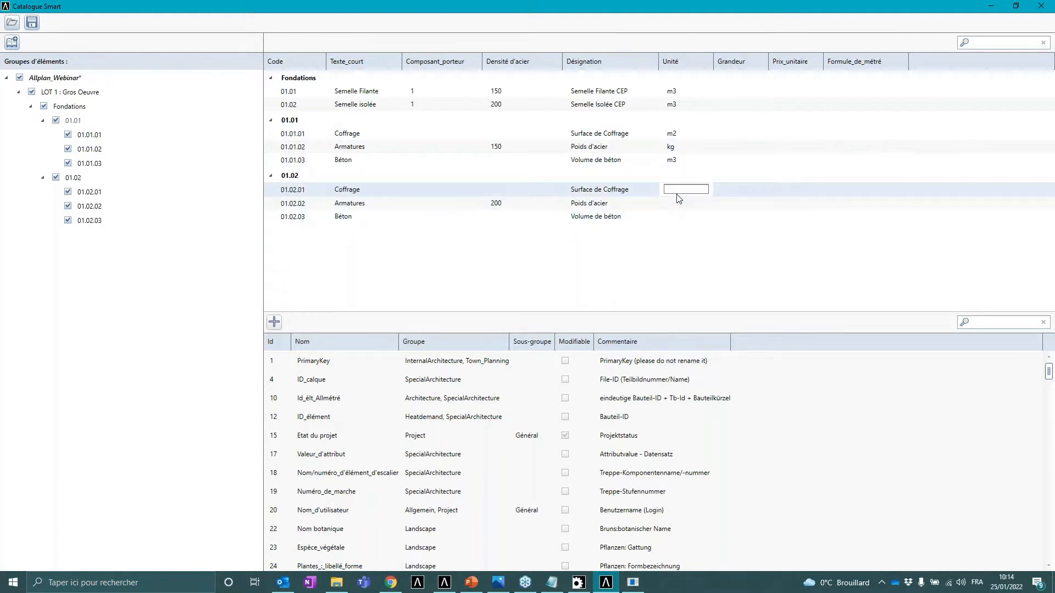
pyautogui.doubleClick(687, 204)
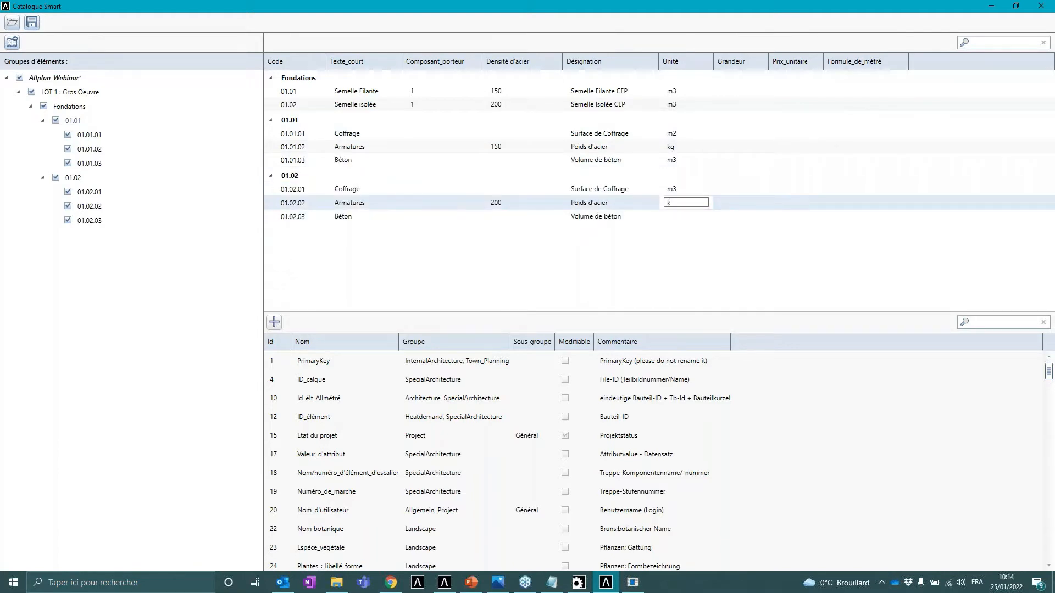
pyautogui.write('kg')
pyautogui.doubleClick(689, 217)
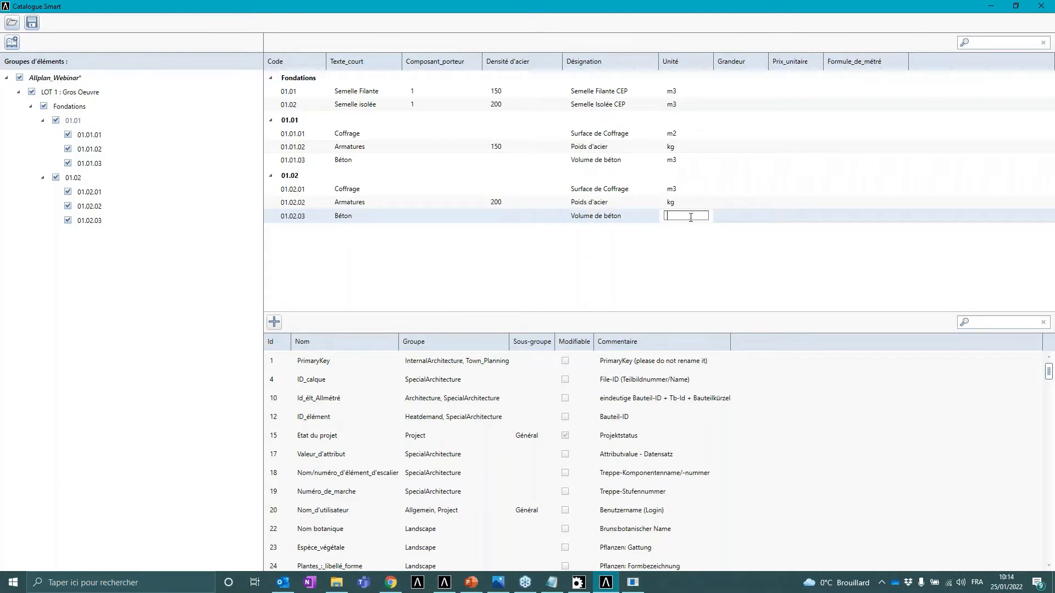
pyautogui.write('m3')
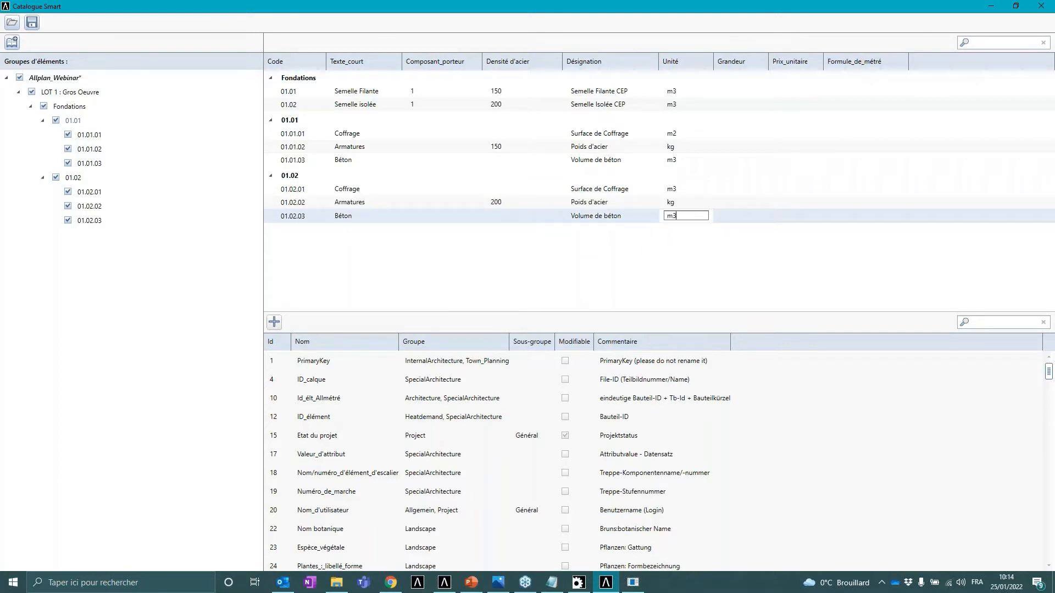
pyautogui.doubleClick(681, 189)
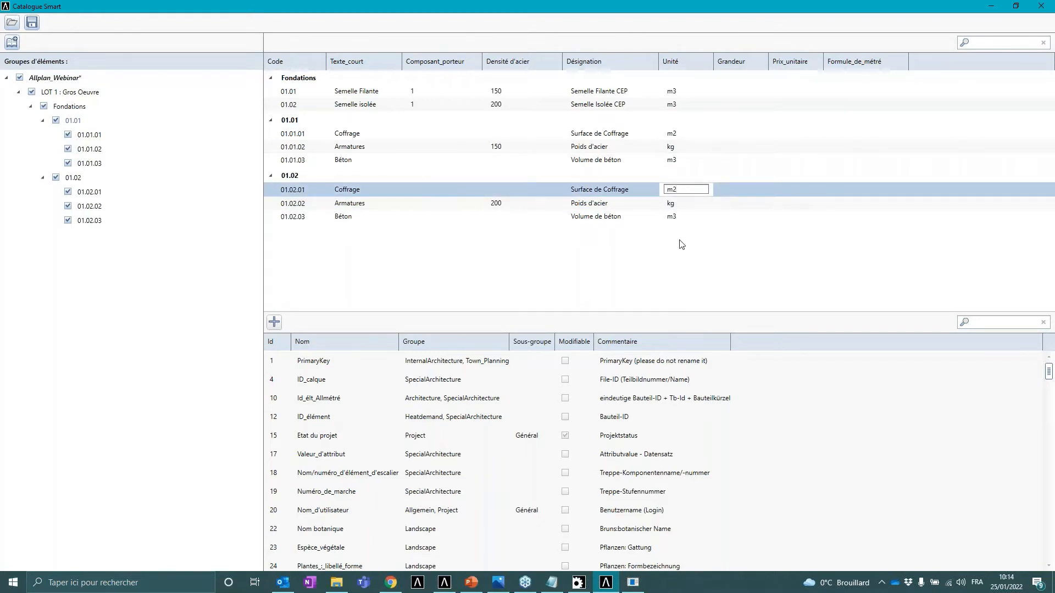
# - Set the Grandeur to m3 for 01.01 and 01.02, and m2, kg, m3 for positions 01.01.01 to 01.01.03
pyautogui.doubleClick(742, 92)
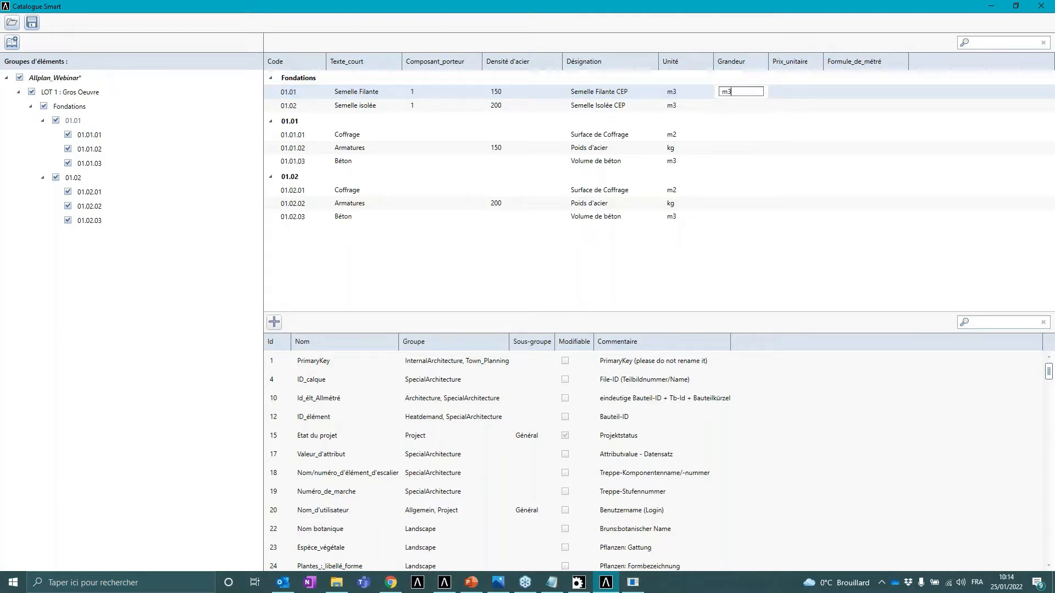
pyautogui.click(733, 104)
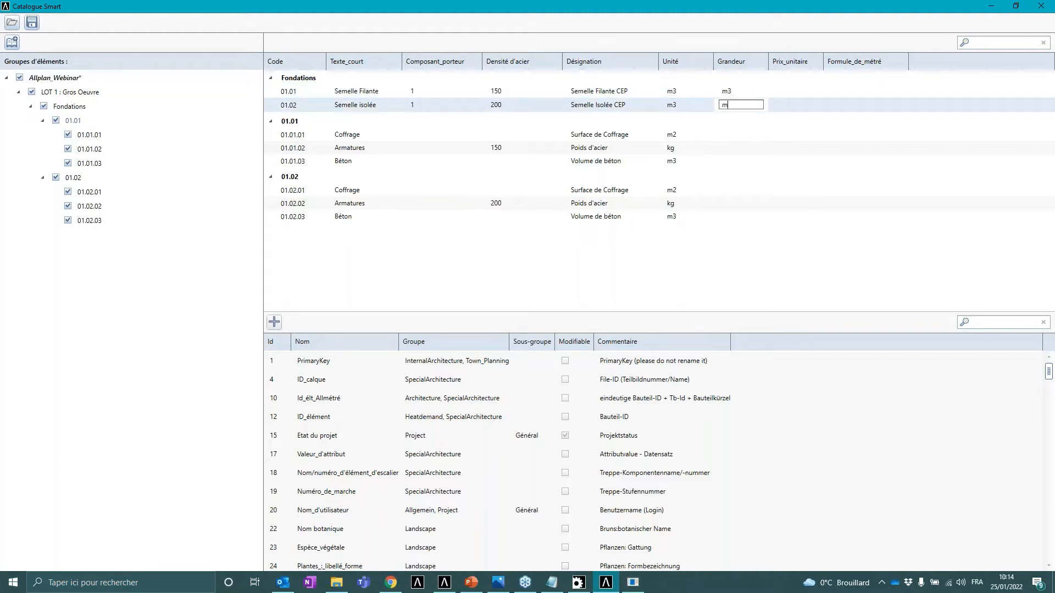
pyautogui.write('m3')
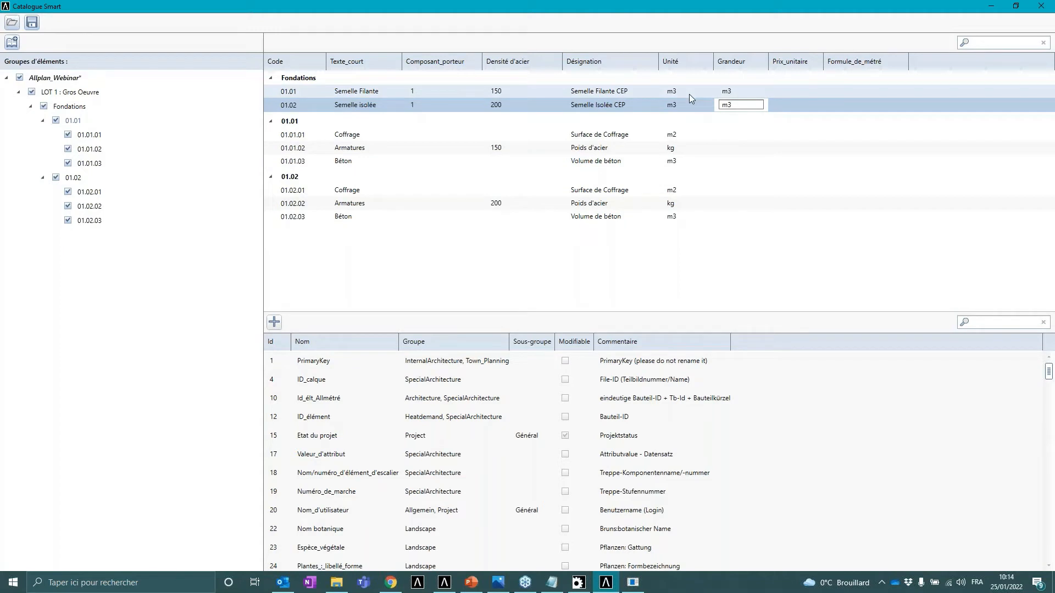
pyautogui.click(732, 134)
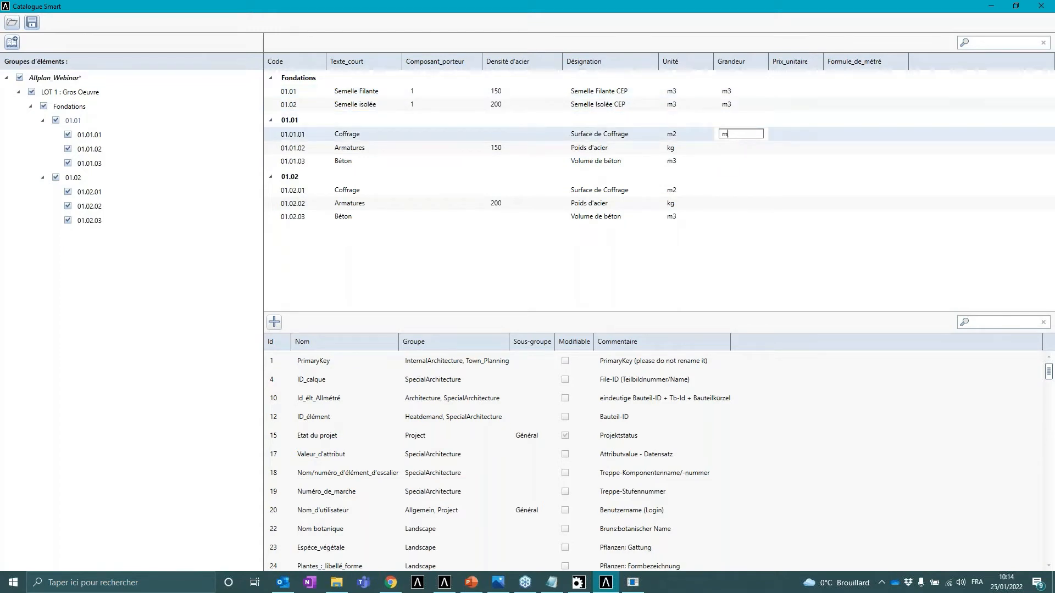
pyautogui.click(736, 146)
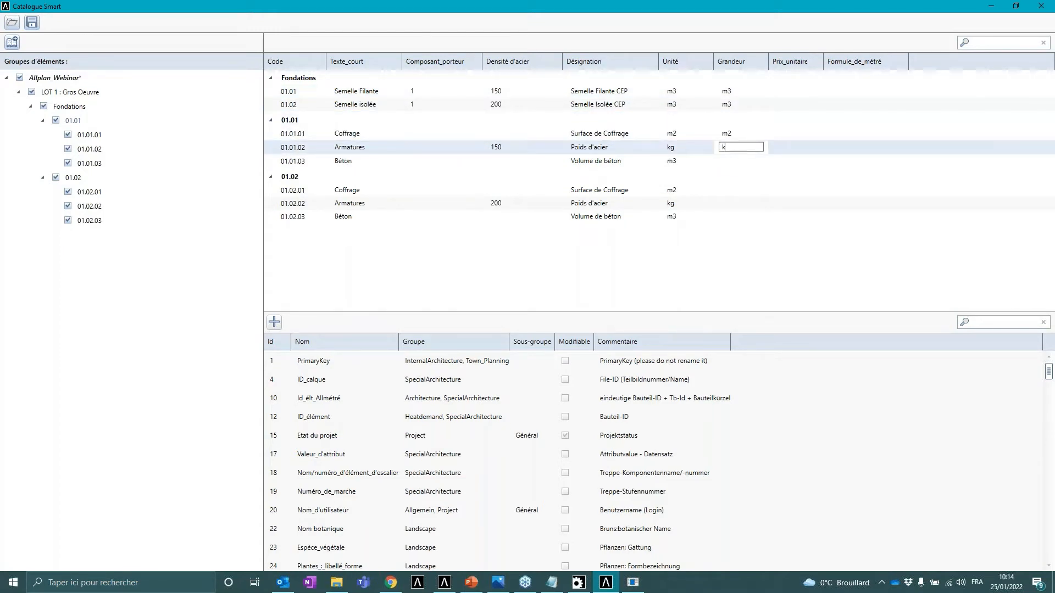
pyautogui.write('kg')
pyautogui.click(740, 161)
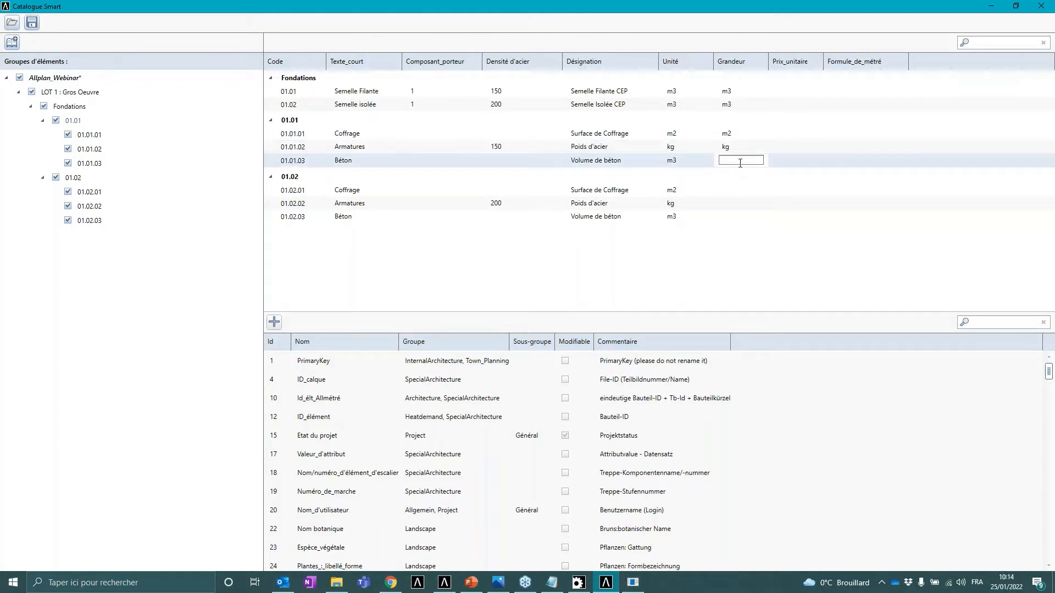
# - Set the Grandeur of positions 01.02.01, 01.02.02 and 01.02.03 to m2, kg and m3
pyautogui.click(736, 189)
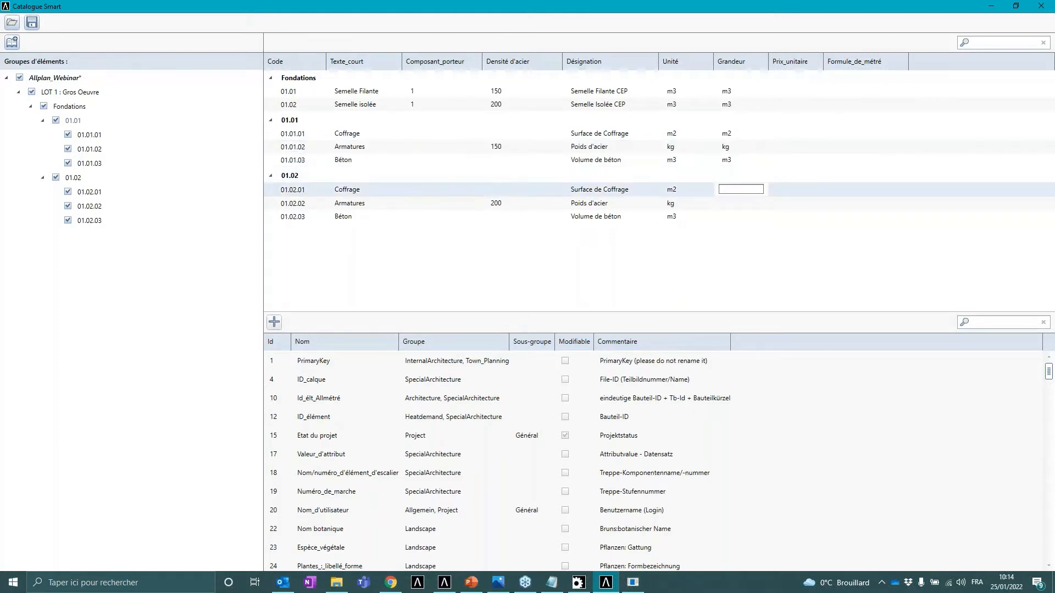
pyautogui.click(733, 202)
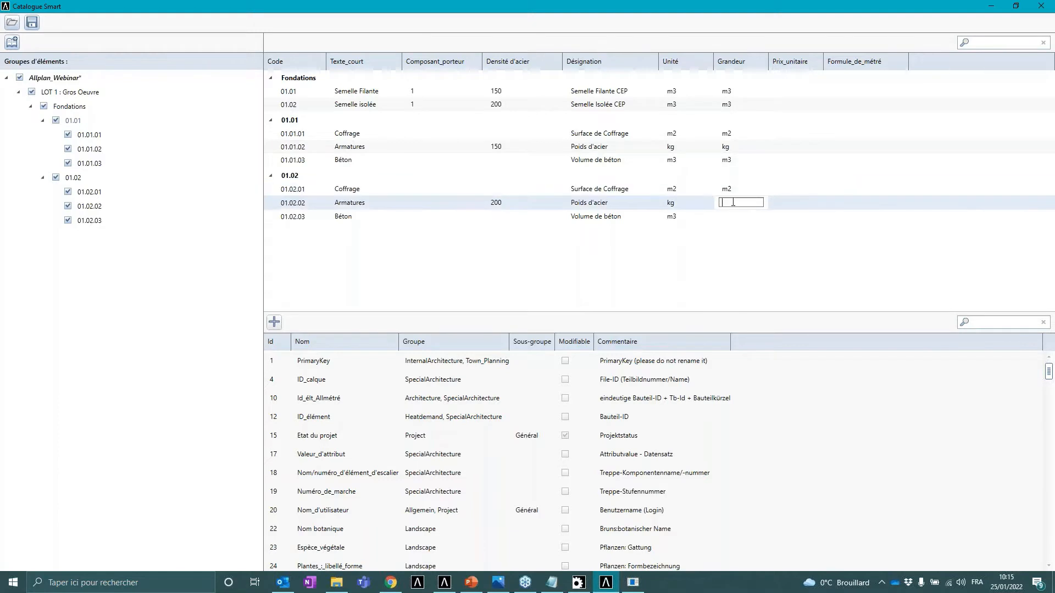
pyautogui.write('kg')
pyautogui.click(733, 216)
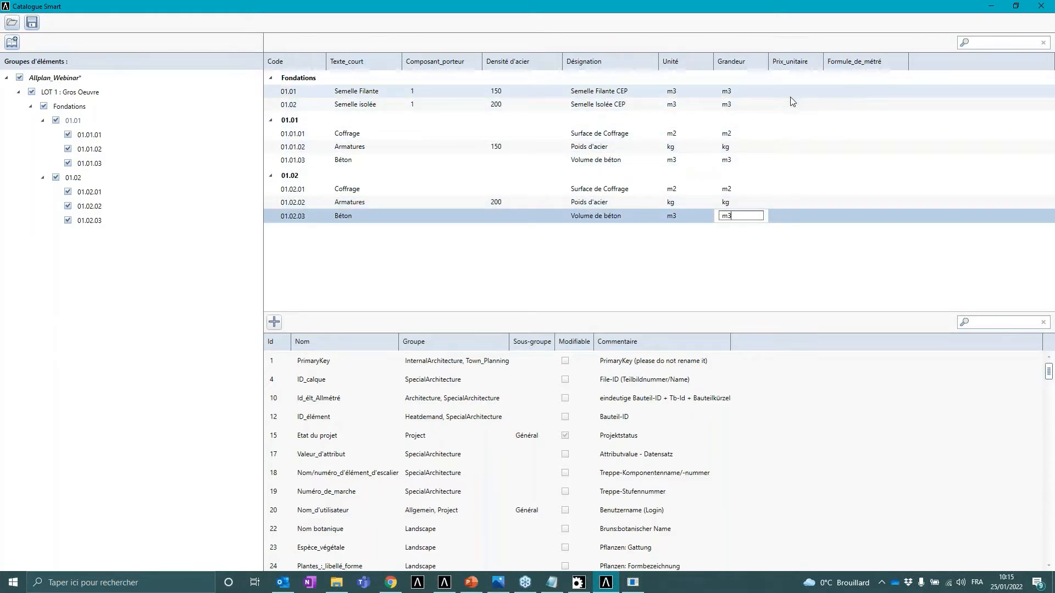
# - Enter Prix_unitaire values 10, 20 and 30 for the Coffrage, Armatures and Béton positions of both 01.01 and 01.02
pyautogui.click(795, 134)
pyautogui.write('10')
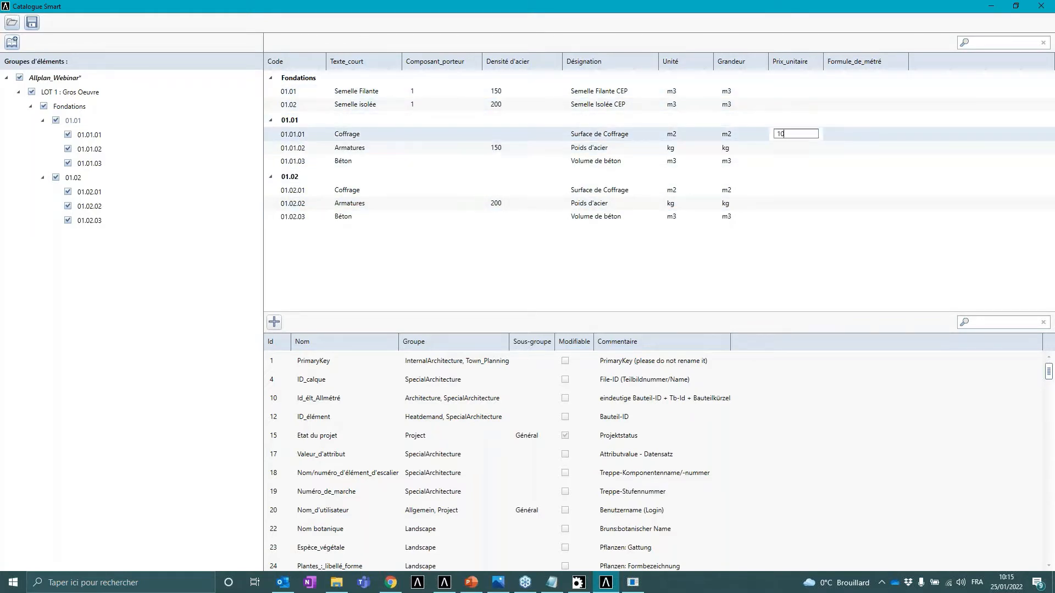
pyautogui.click(796, 147)
pyautogui.write('20')
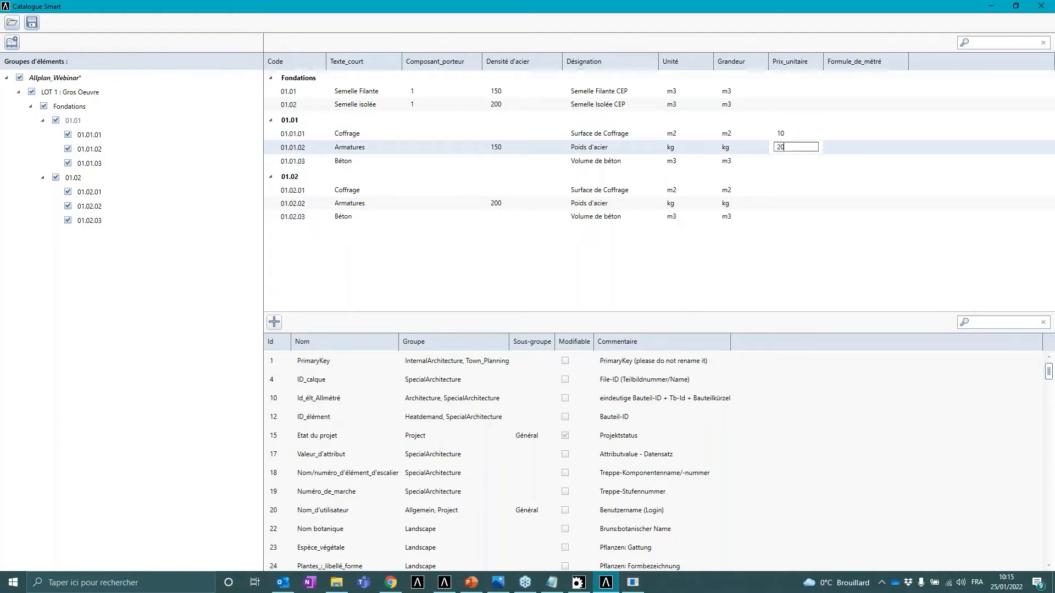
pyautogui.click(796, 161)
pyautogui.write('30')
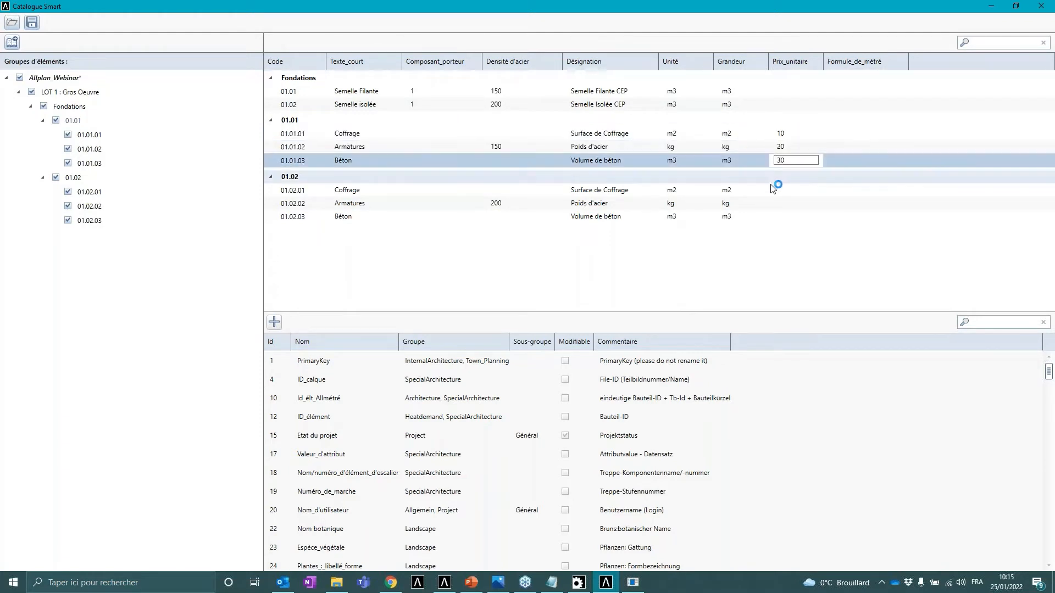
pyautogui.click(785, 189)
pyautogui.write('10')
pyautogui.click(794, 203)
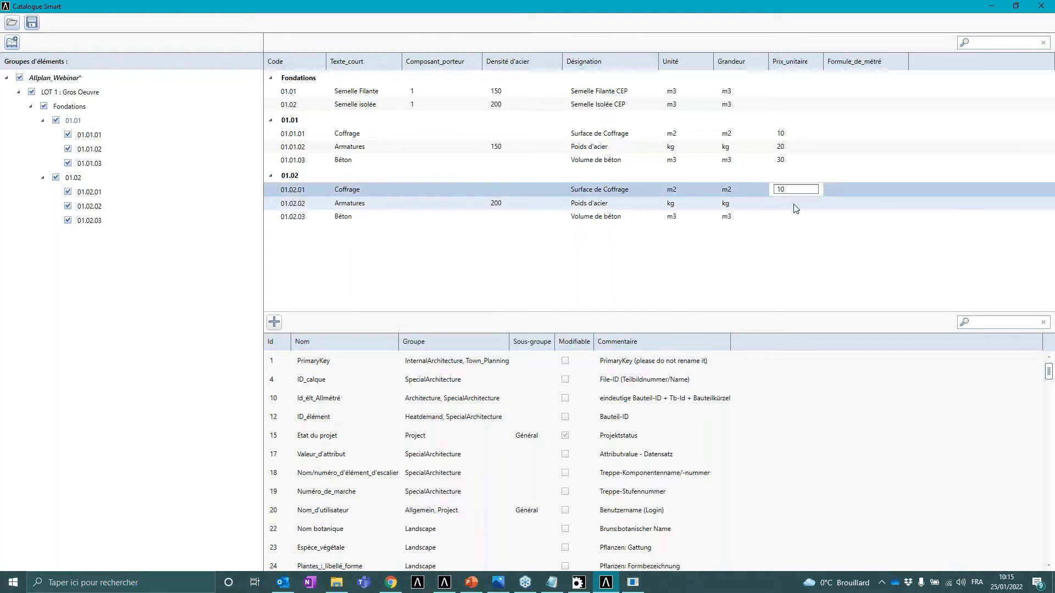
pyautogui.write('20')
pyautogui.click(780, 216)
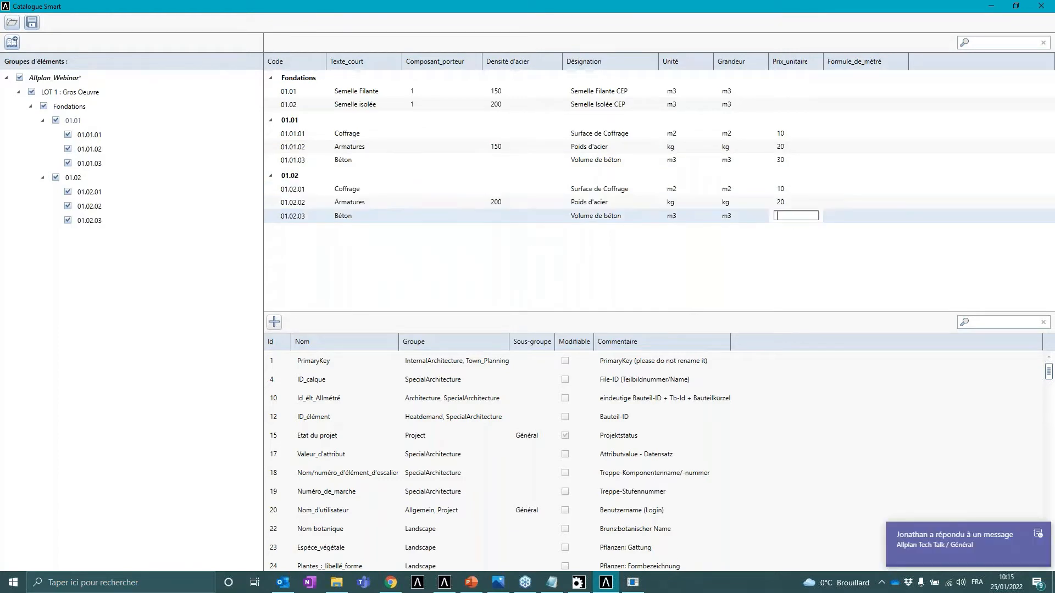
pyautogui.click(778, 258)
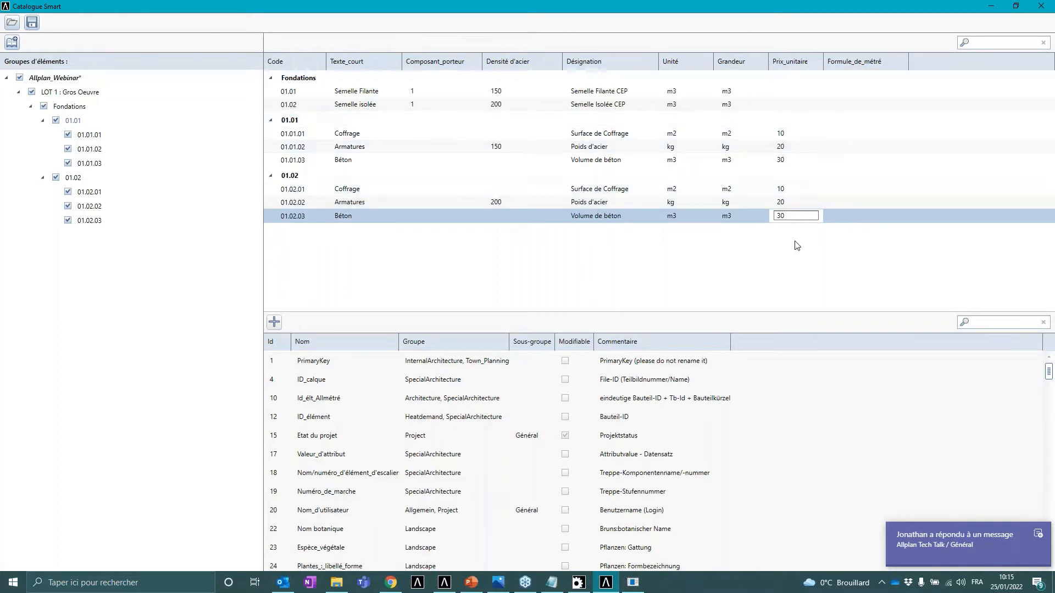
pyautogui.click(870, 62)
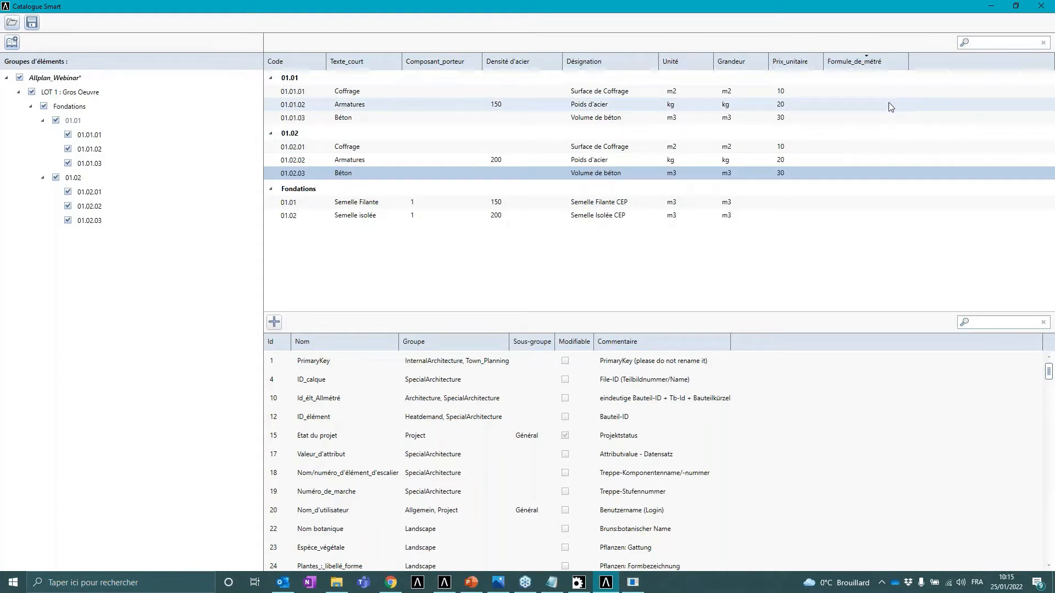
pyautogui.doubleClick(857, 92)
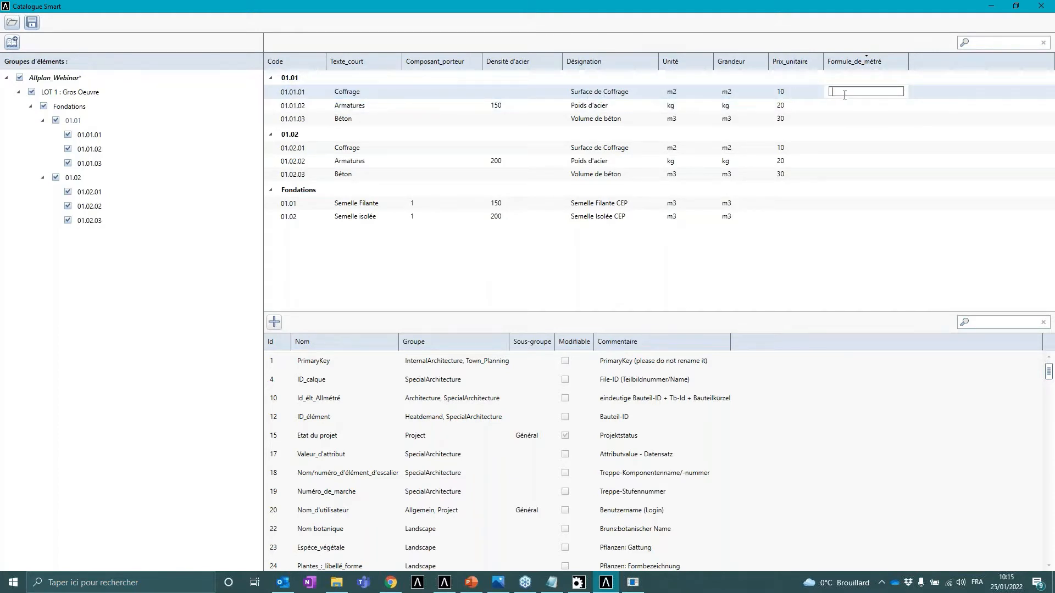
pyautogui.write('@')
pyautogui.write('@*2')
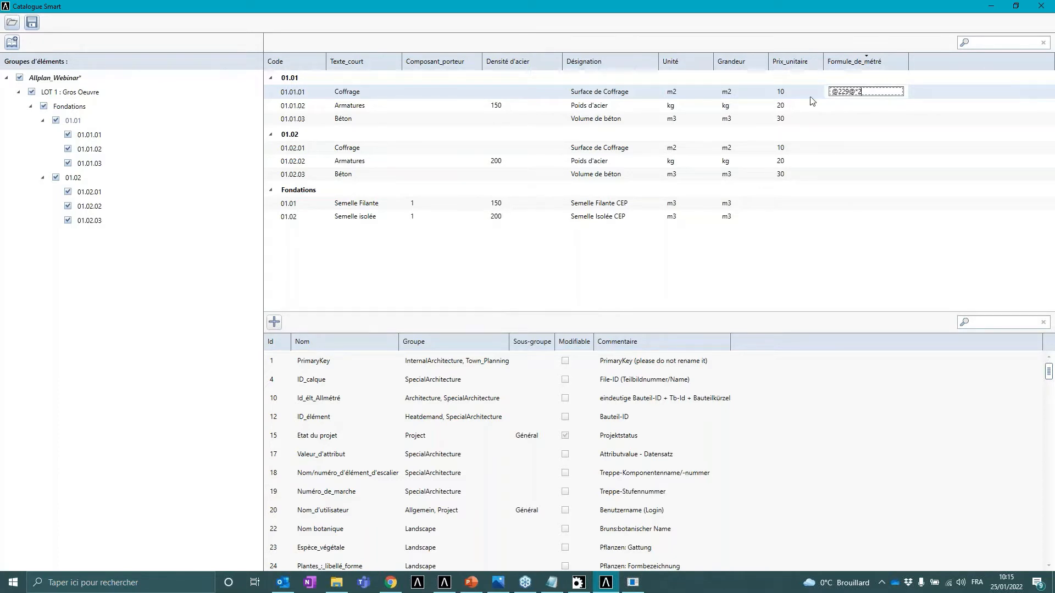
pyautogui.click(364, 105)
pyautogui.click(852, 105)
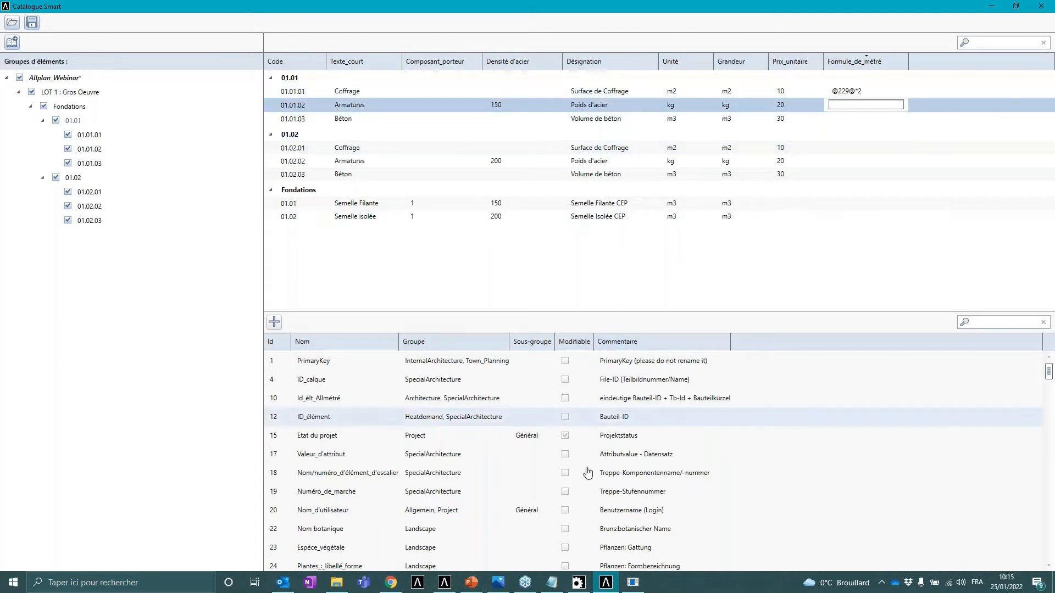
# - Browse the attribute manager's list of attributes and their numbers
pyautogui.click(633, 583)
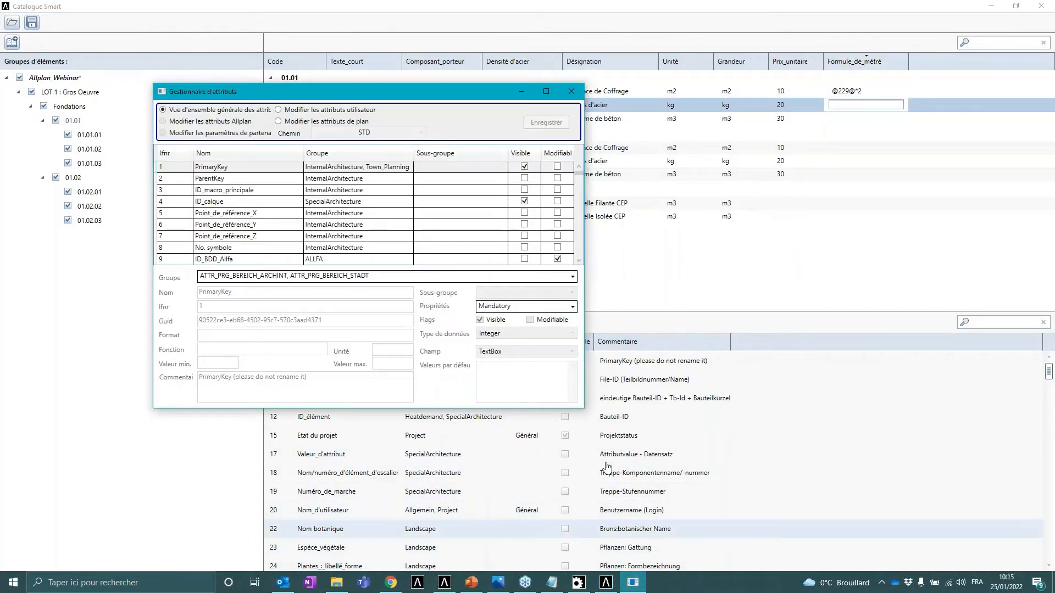
pyautogui.scroll(-20, 185, 214)
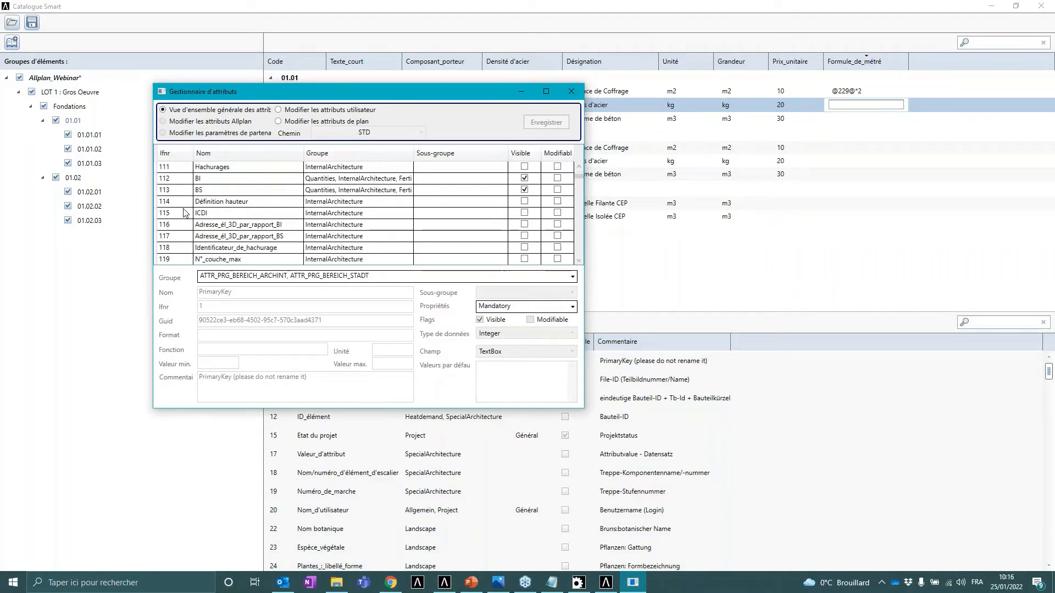
pyautogui.scroll(-20, 185, 213)
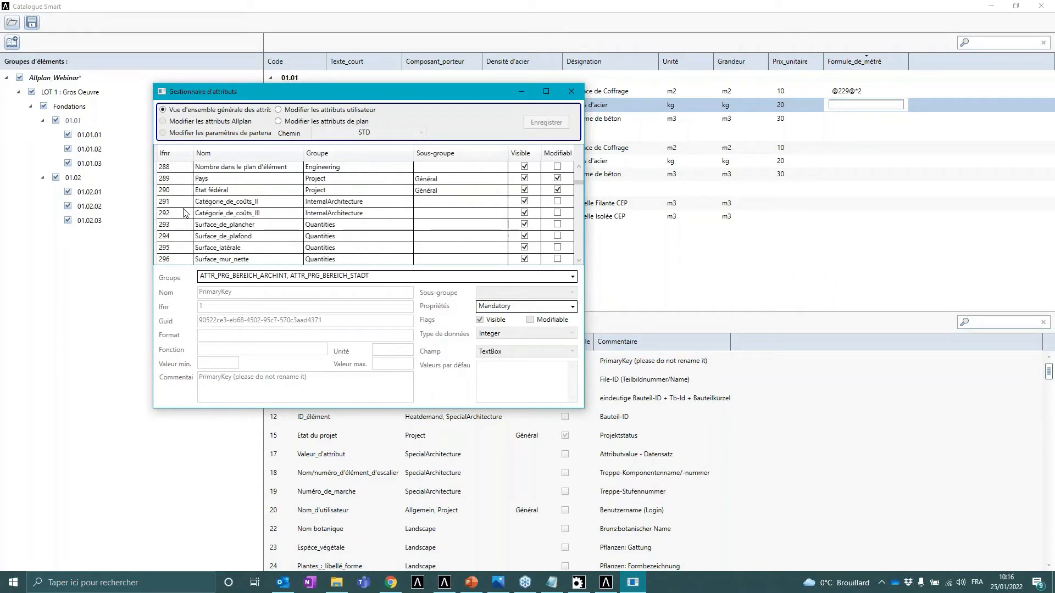
pyautogui.scroll(-3, 185, 213)
pyautogui.scroll(6, 186, 213)
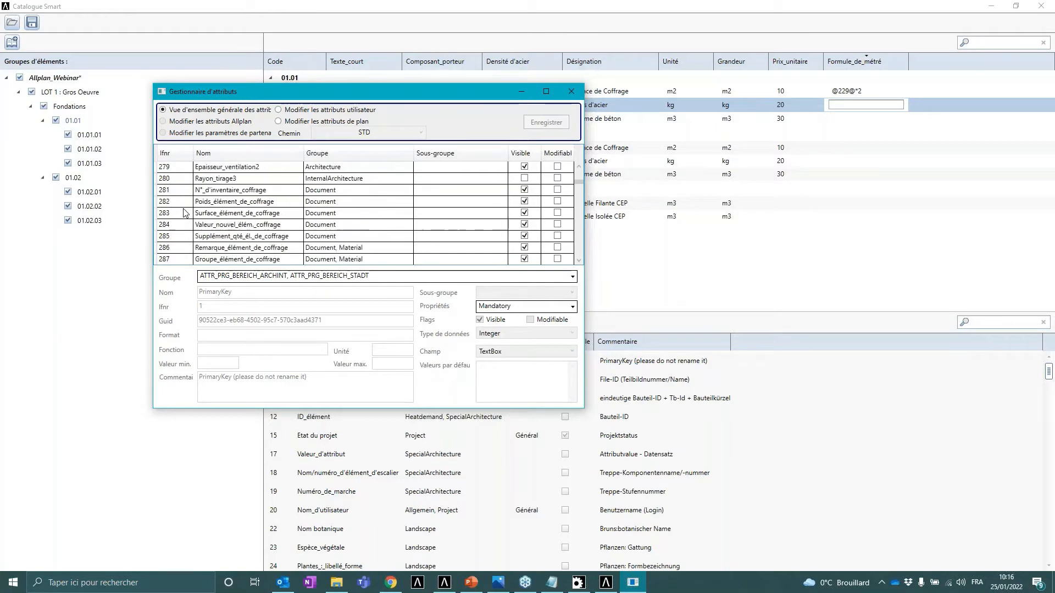
pyautogui.scroll(12, 185, 214)
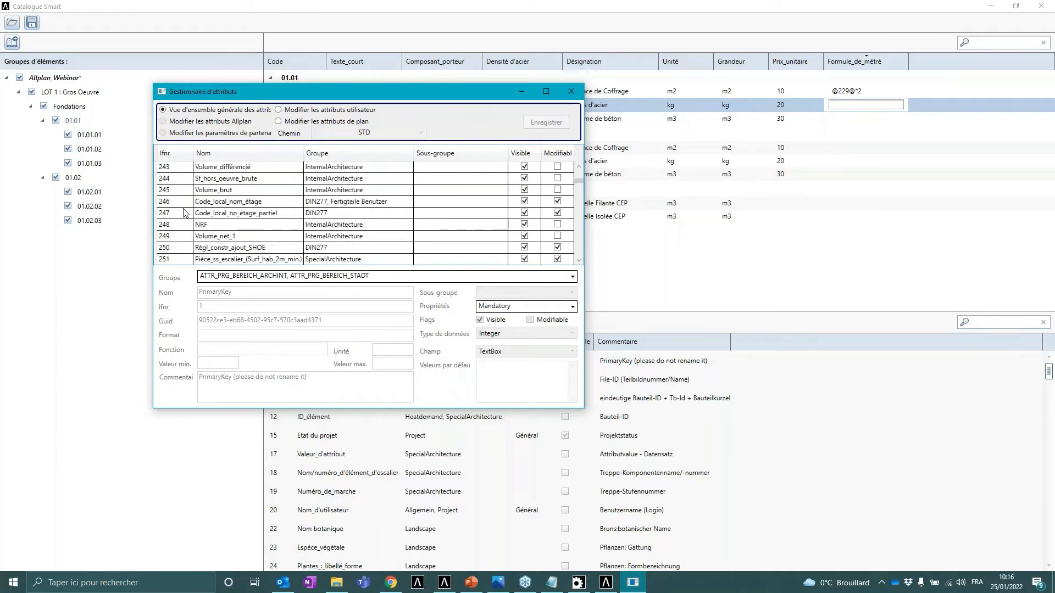
pyautogui.scroll(7, 186, 213)
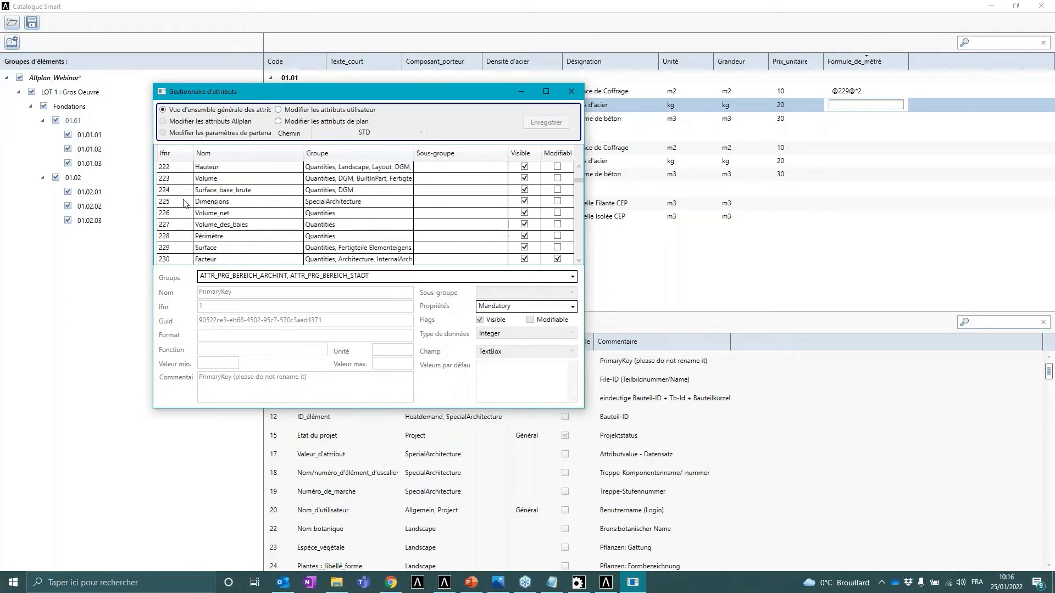
pyautogui.scroll(-1, 181, 200)
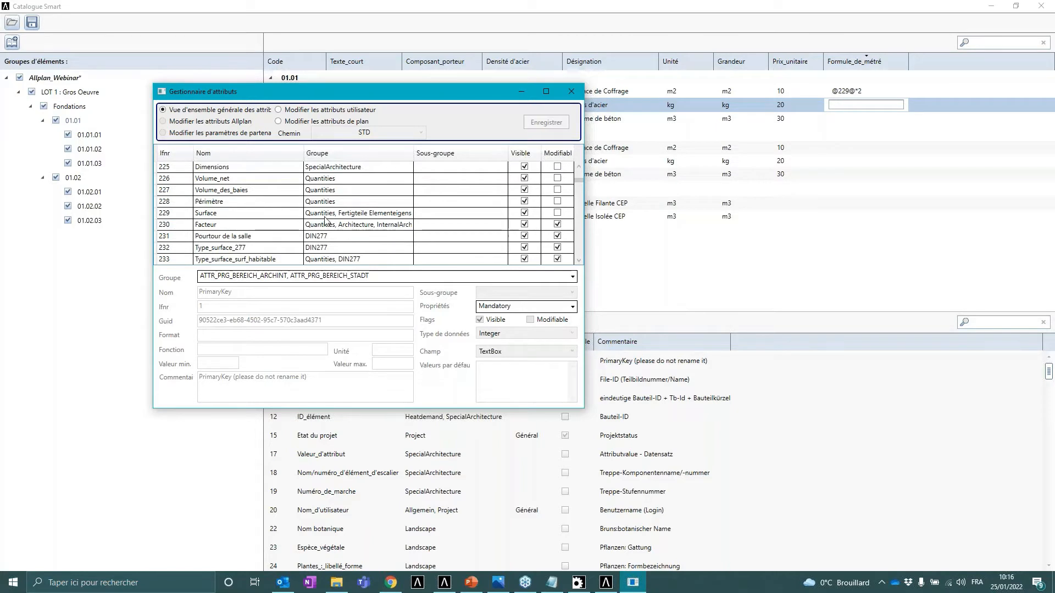
pyautogui.click(522, 92)
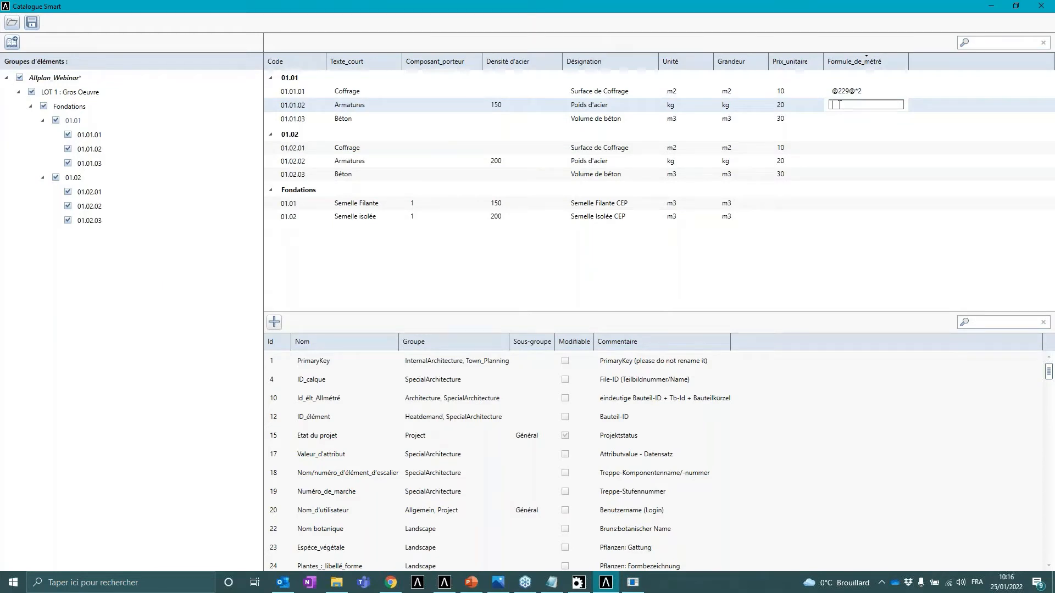
pyautogui.write('@223@*@514@')
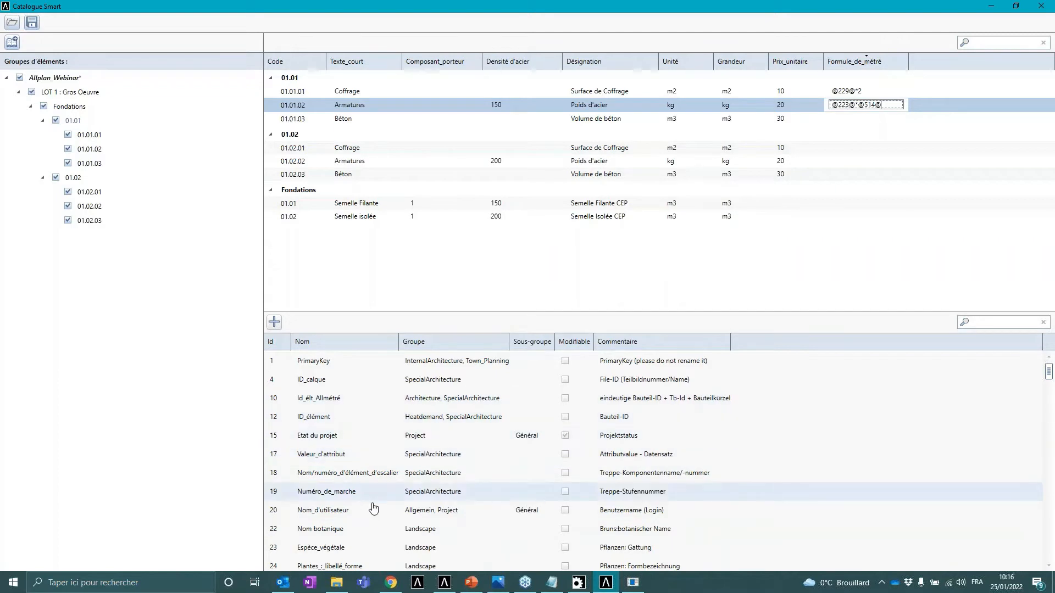
pyautogui.scroll(-3, 329, 533)
pyautogui.scroll(3, 385, 517)
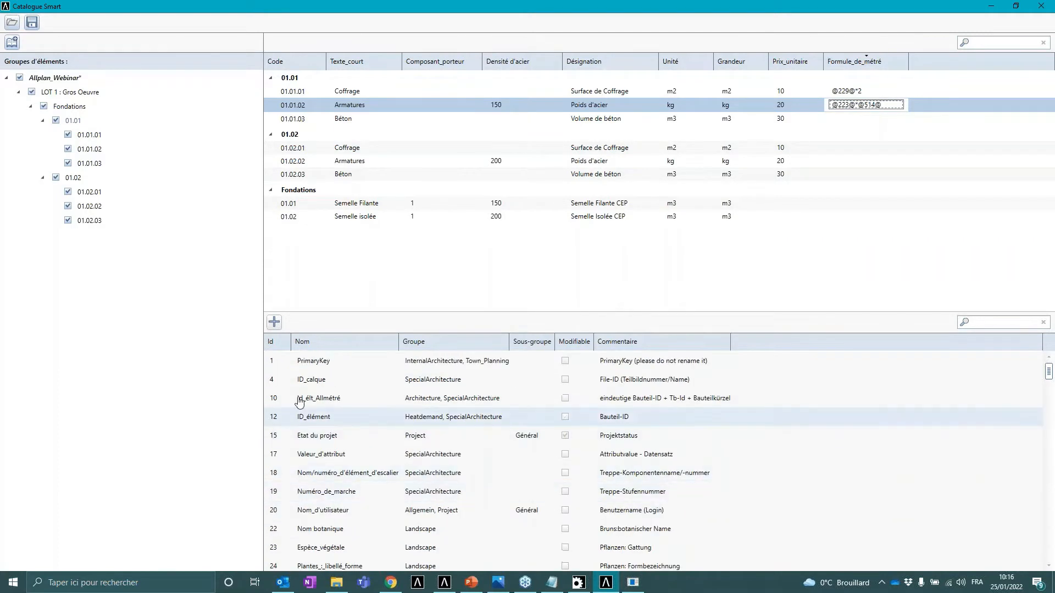
# - Browse the attribute manager's list again to check the attribute numbers used in the formulas
pyautogui.click(633, 583)
pyautogui.scroll(8, 228, 212)
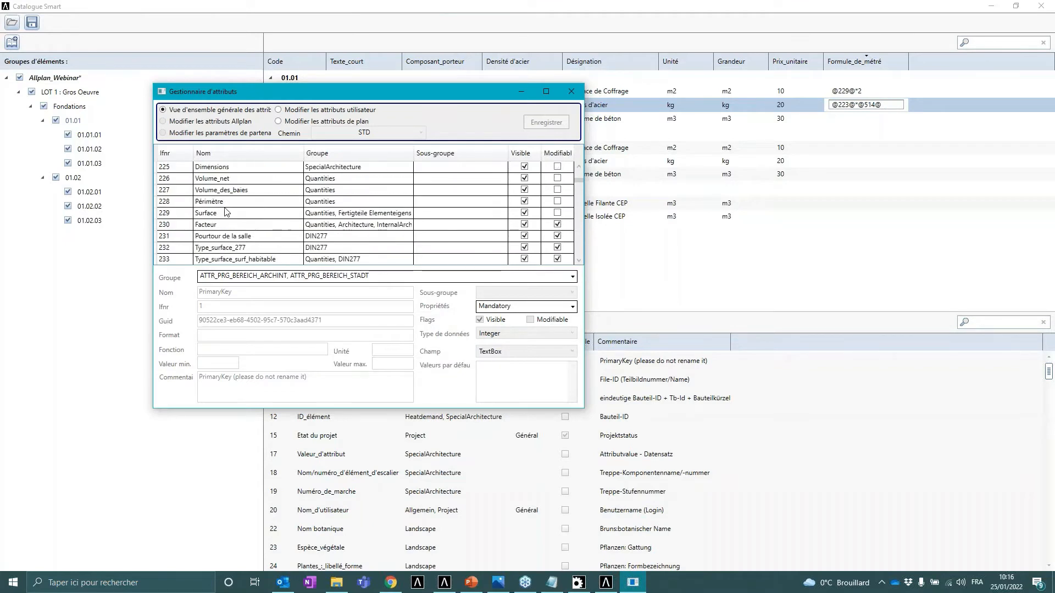
pyautogui.scroll(-4, 225, 212)
pyautogui.scroll(2, 200, 211)
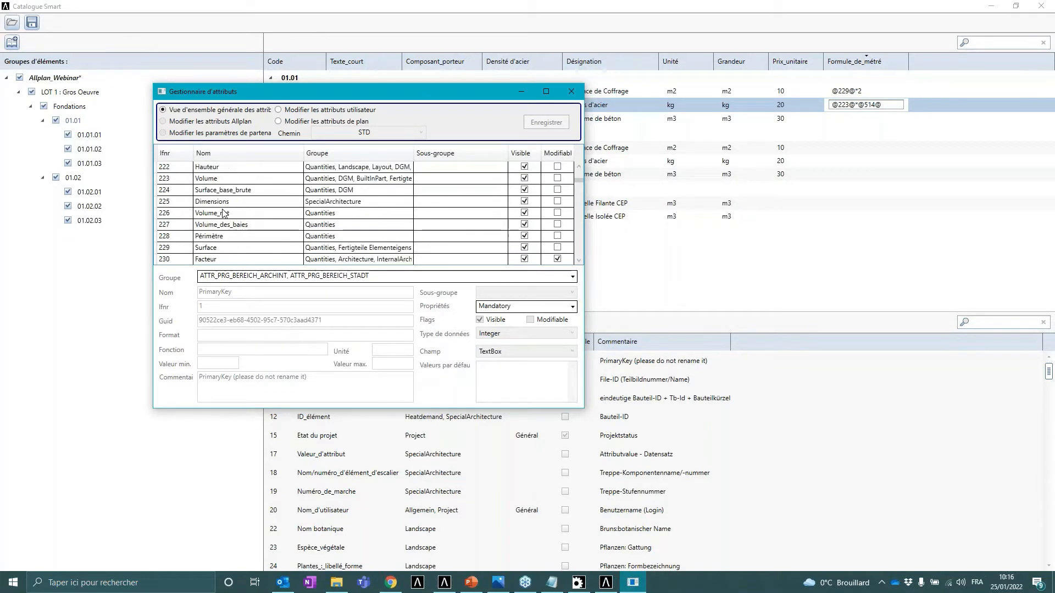
pyautogui.scroll(-20, 204, 214)
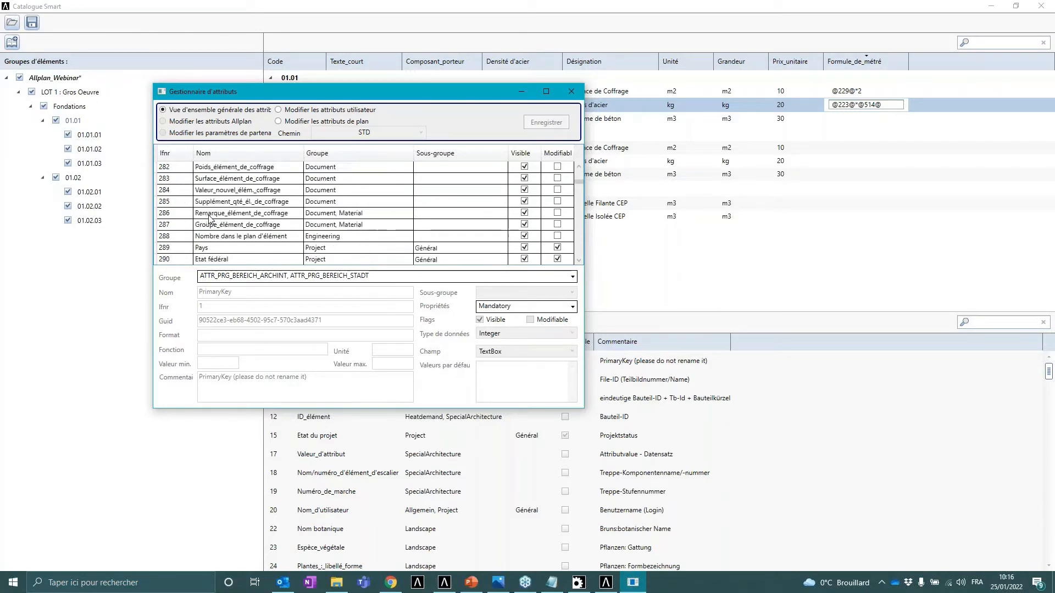
pyautogui.scroll(-20, 207, 216)
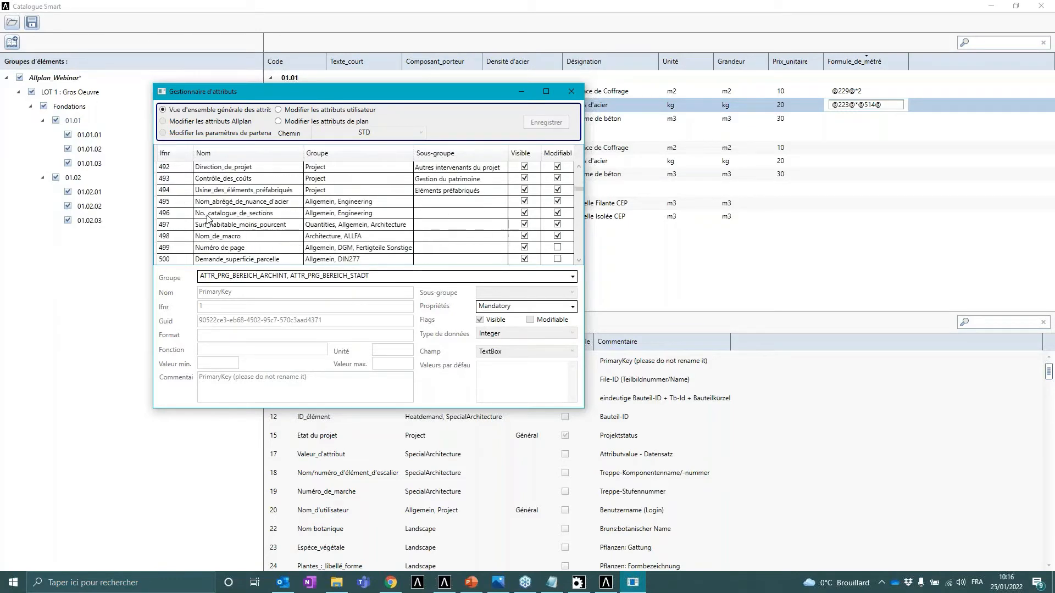
pyautogui.scroll(10, 207, 216)
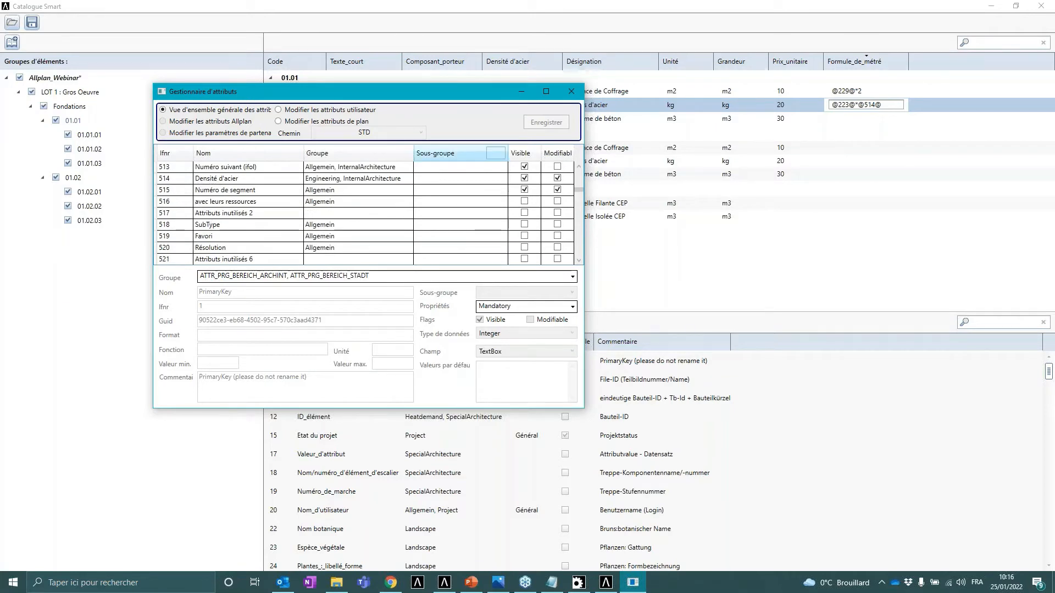
pyautogui.click(525, 93)
pyautogui.click(843, 118)
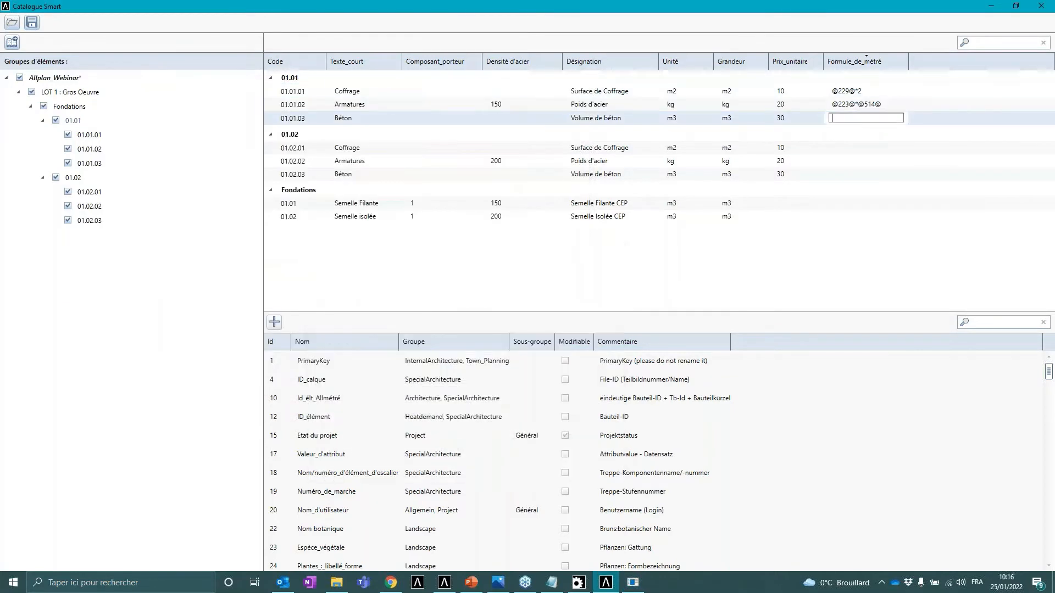
pyautogui.click(843, 120)
pyautogui.write('@223@')
# - Copy the formulas of positions 01.01.01, 01.01.02 and 01.01.03 into positions 01.02.01, 01.02.02 and 01.02.03
pyautogui.click(878, 92)
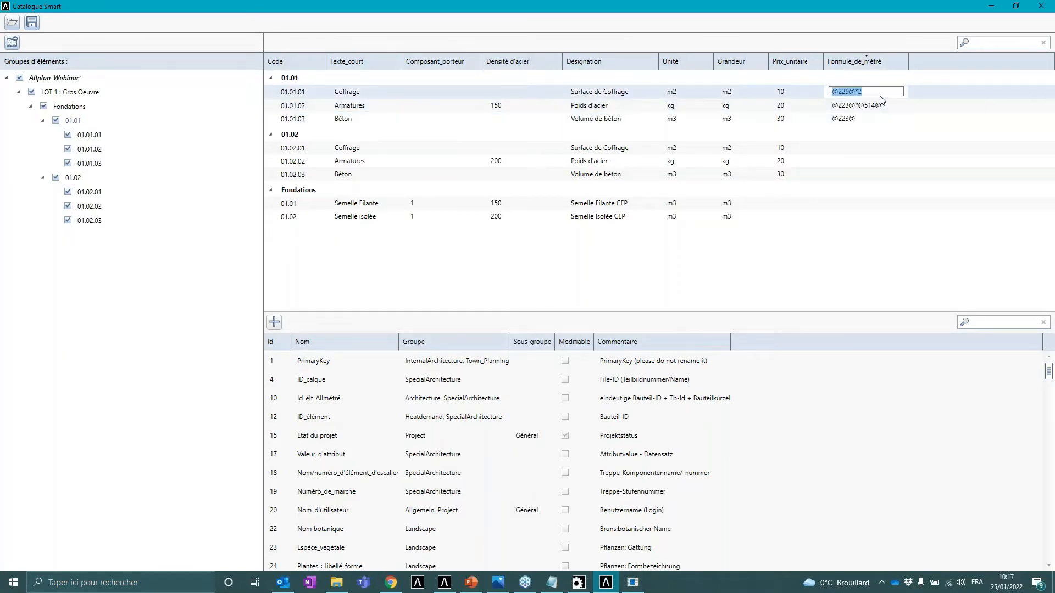
pyautogui.hotkey('ctrl', 'c')
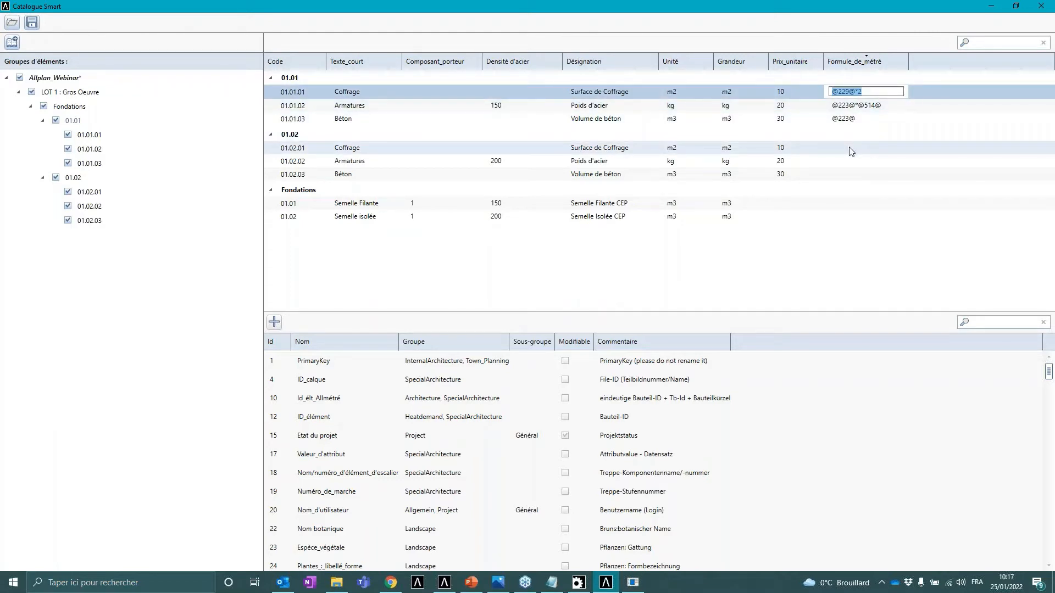
pyautogui.click(851, 147)
pyautogui.hotkey('ctrl', 'v')
pyautogui.click(901, 105)
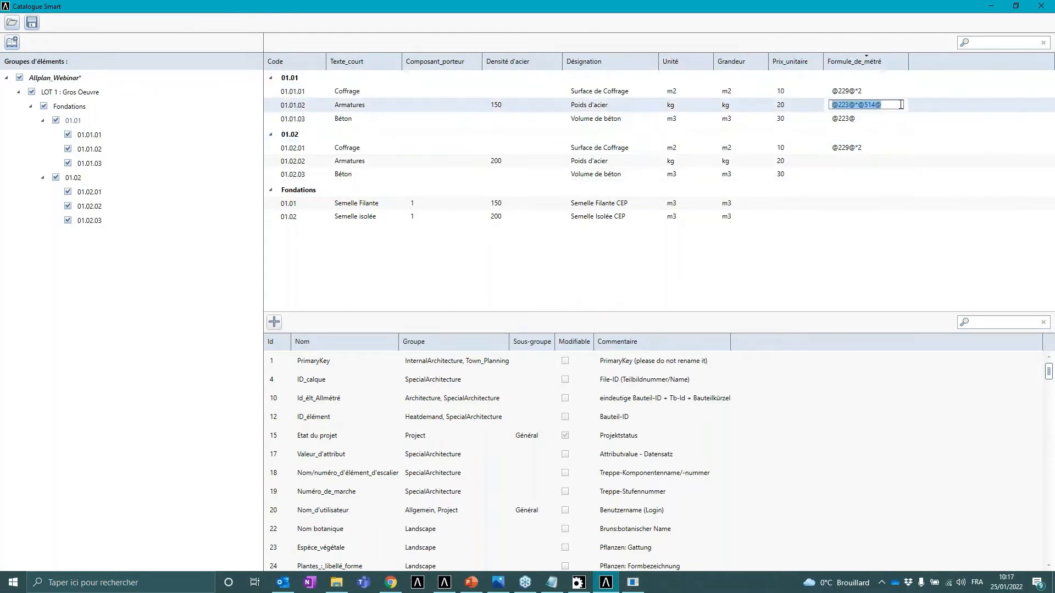
pyautogui.hotkey('ctrl', 'c')
pyautogui.click(852, 159)
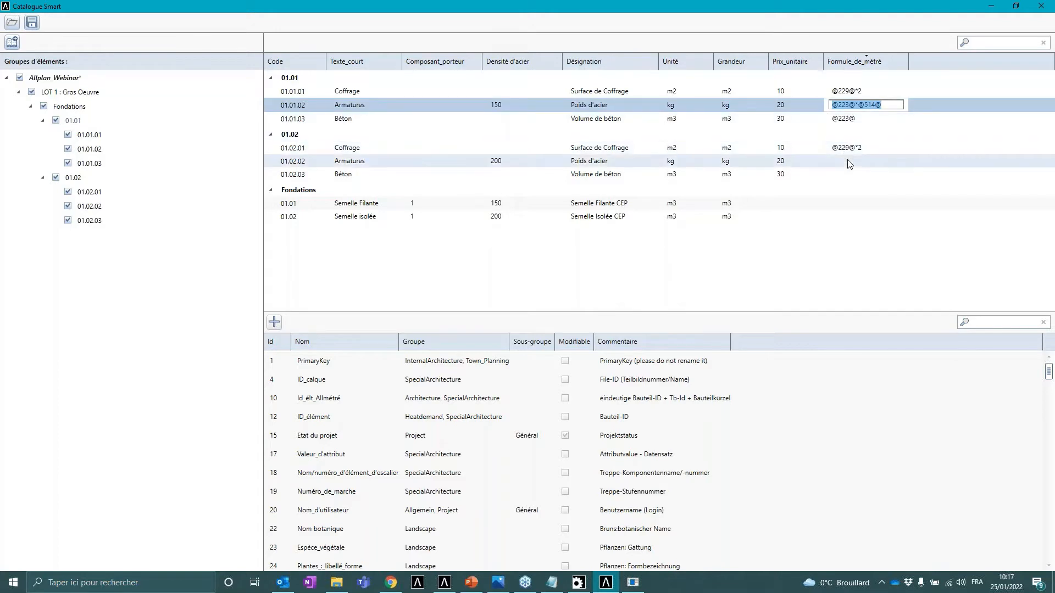
pyautogui.hotkey('ctrl', 'v')
pyautogui.click(866, 117)
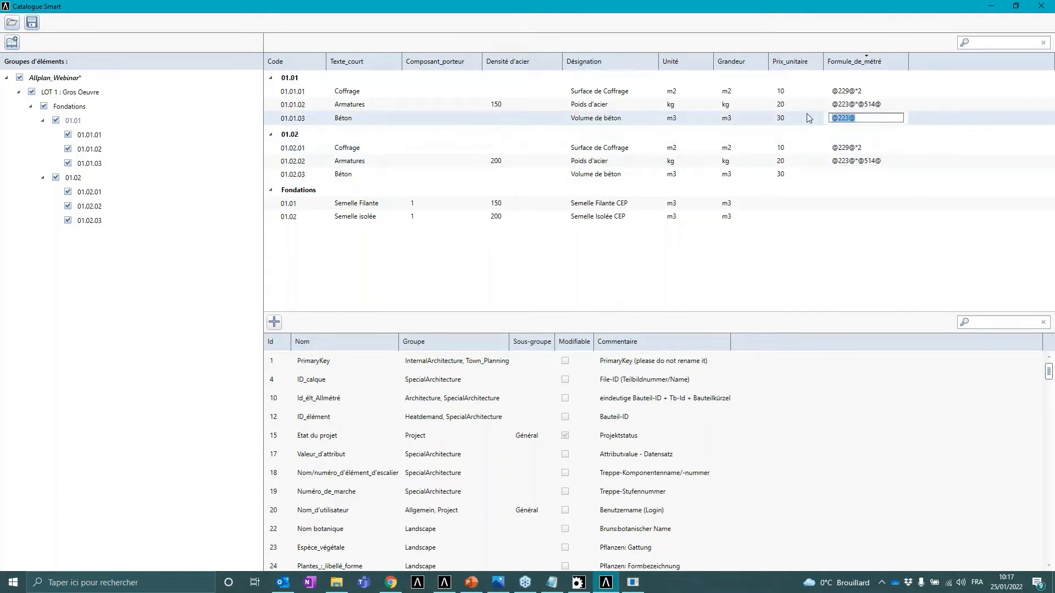
pyautogui.hotkey('ctrl', 'c')
pyautogui.click(846, 174)
pyautogui.hotkey('ctrl', 'v')
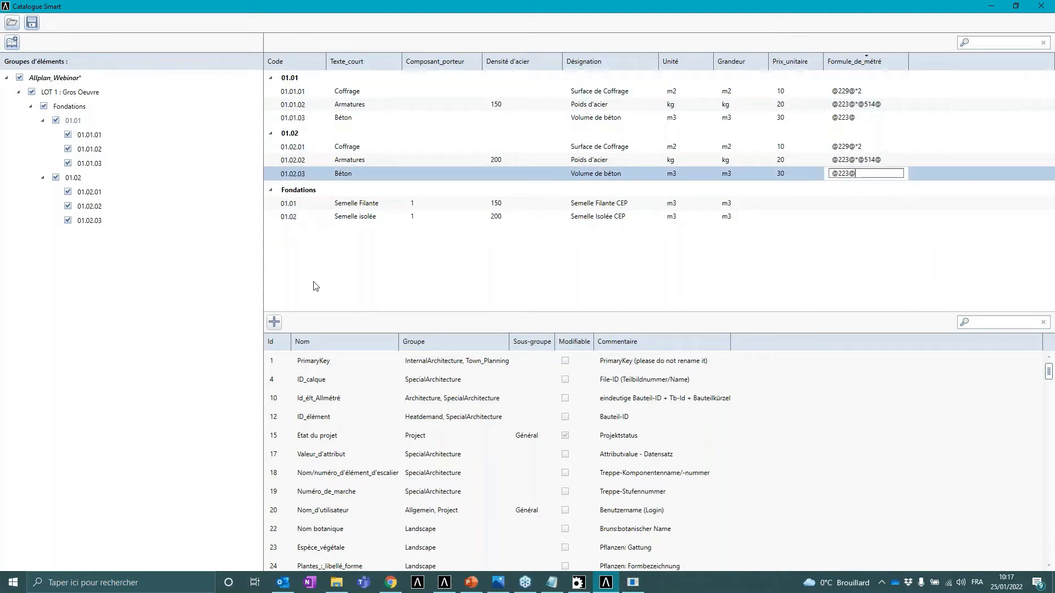
# - Save the catalogue under its current file name Allplan_Webinar.xml
pyautogui.click(32, 23)
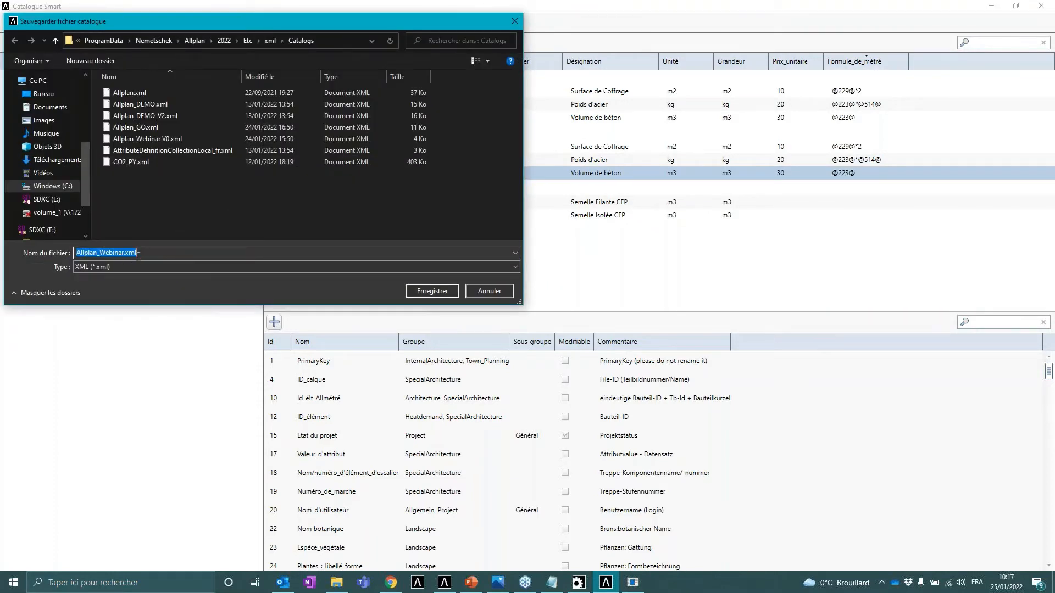
pyautogui.click(413, 294)
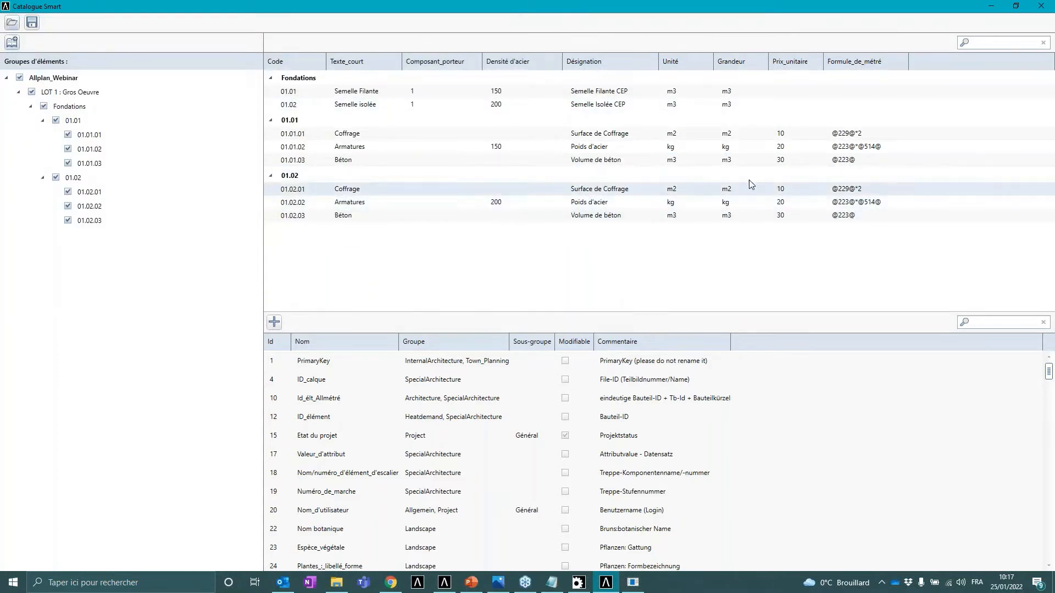
# - Sort the catalogue table by several columns in turn, ending with Désignation
pyautogui.click(879, 66)
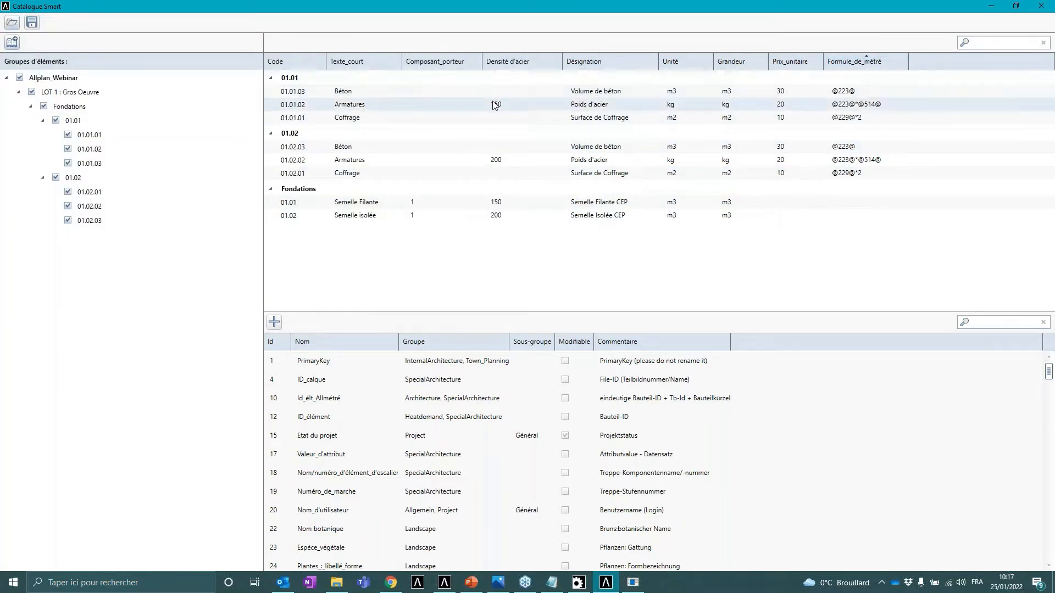
pyautogui.click(308, 65)
pyautogui.click(357, 66)
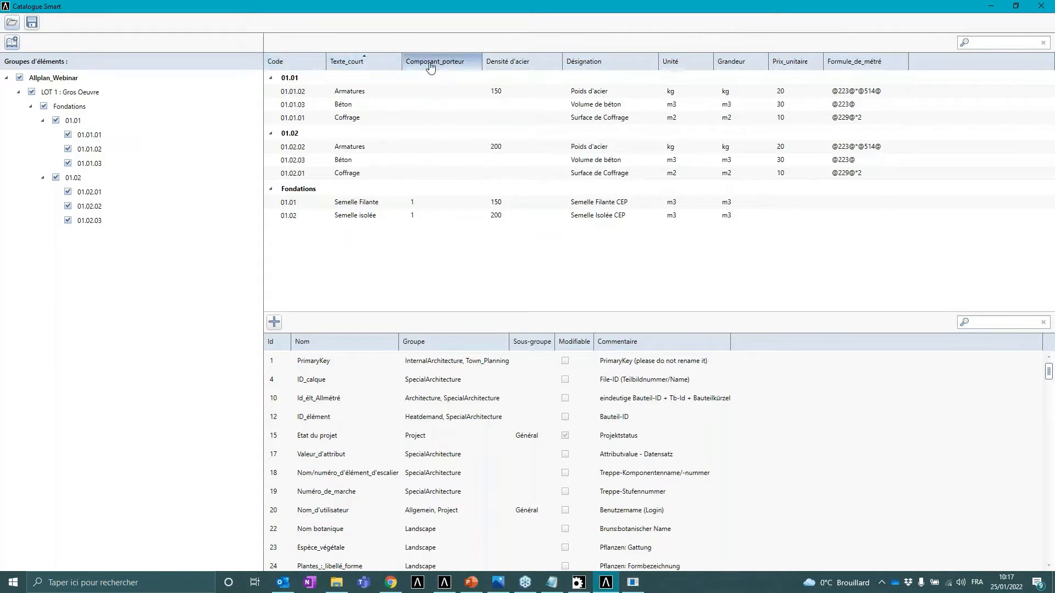
pyautogui.click(522, 65)
pyautogui.click(308, 61)
pyautogui.click(360, 63)
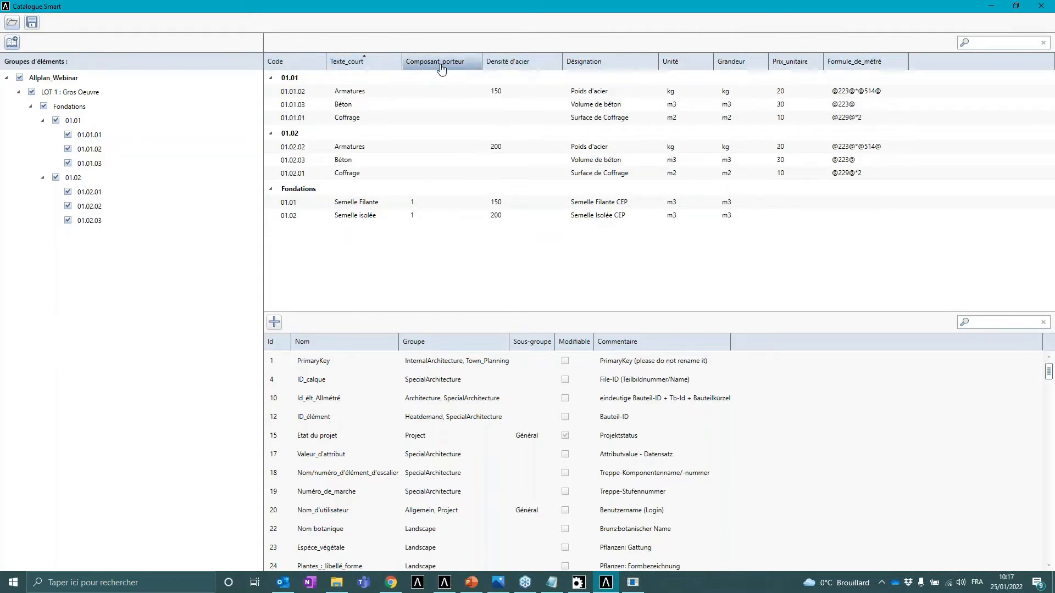
pyautogui.click(435, 63)
pyautogui.click(508, 63)
pyautogui.click(590, 63)
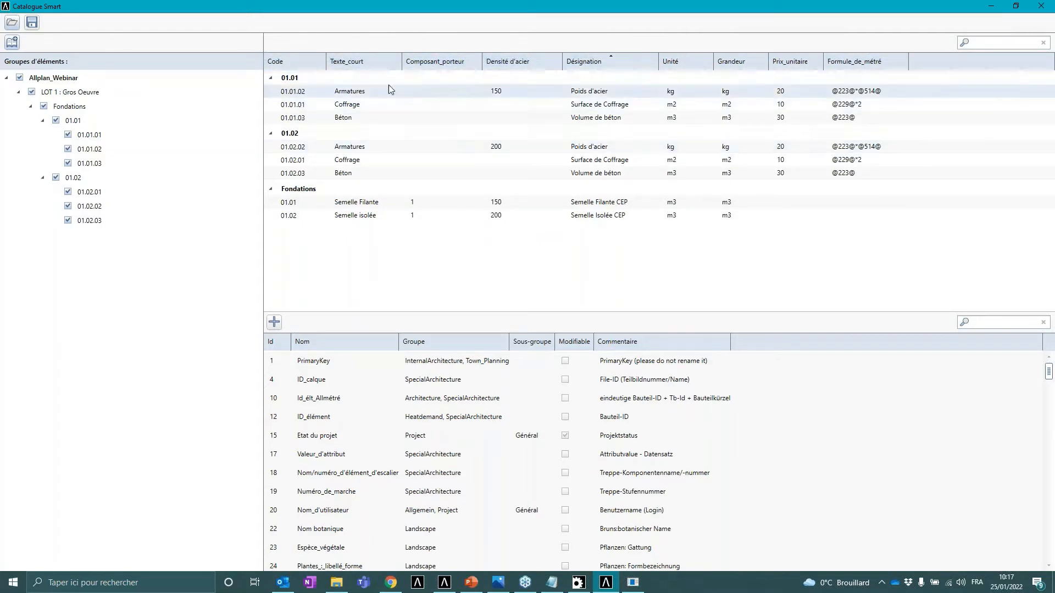
pyautogui.press('ctrl')
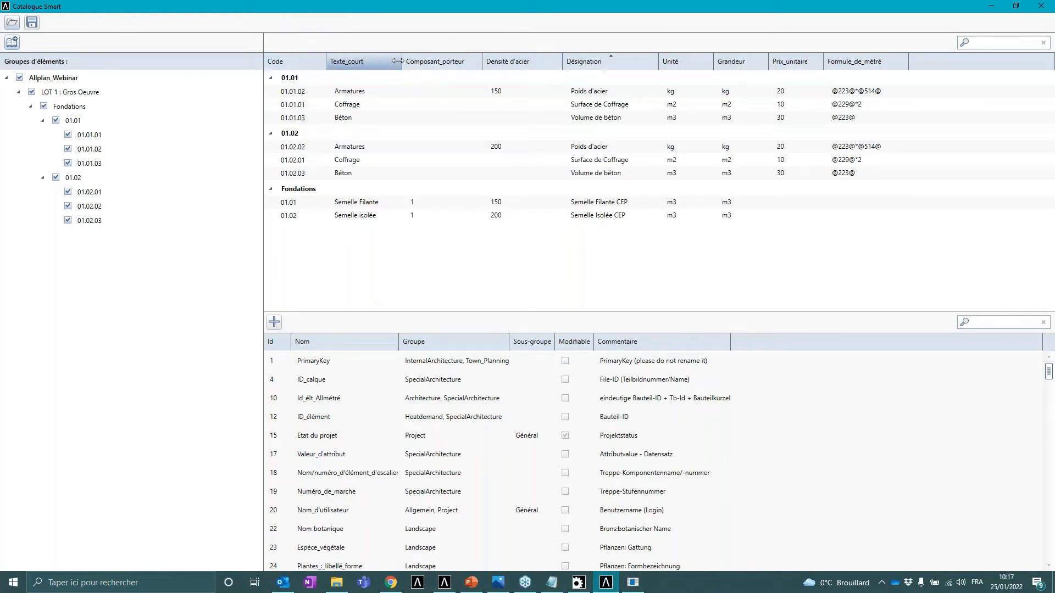
# - Filter the Code column to show only the 01.01 group and its positions
pyautogui.click(320, 61)
pyautogui.click(336, 83)
pyautogui.click(332, 94)
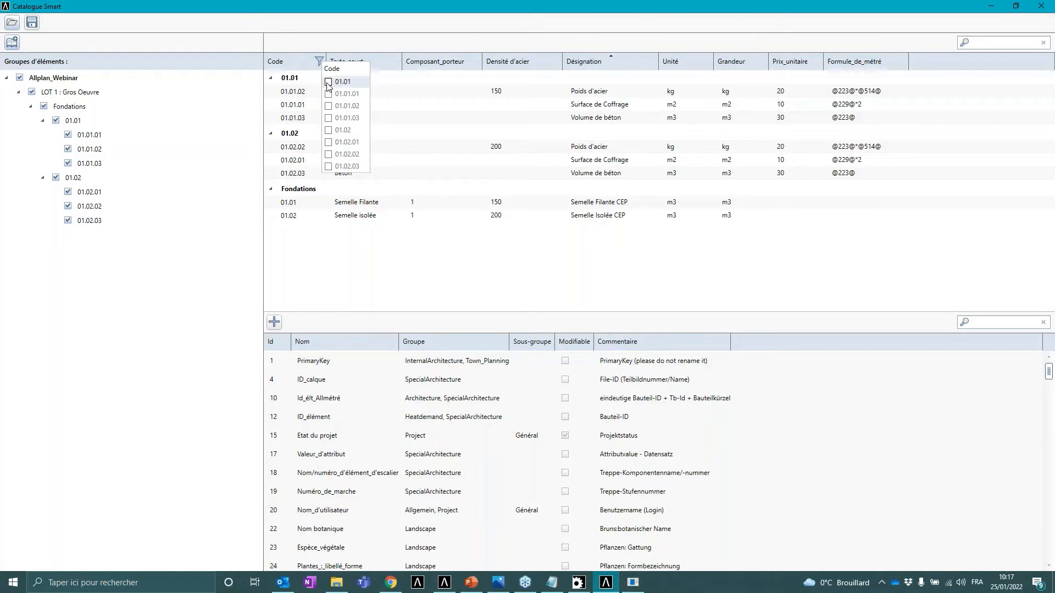
pyautogui.click(329, 107)
pyautogui.click(329, 118)
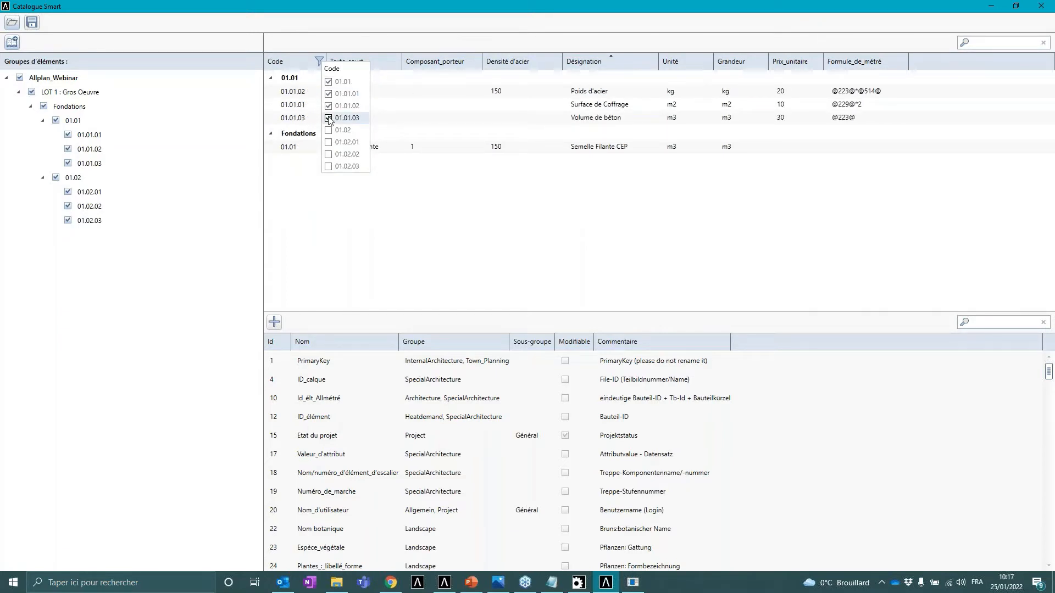
pyautogui.click(328, 82)
# - Filter the table to rows with Unité m3 and Prix_unitaire 30
pyautogui.click(706, 62)
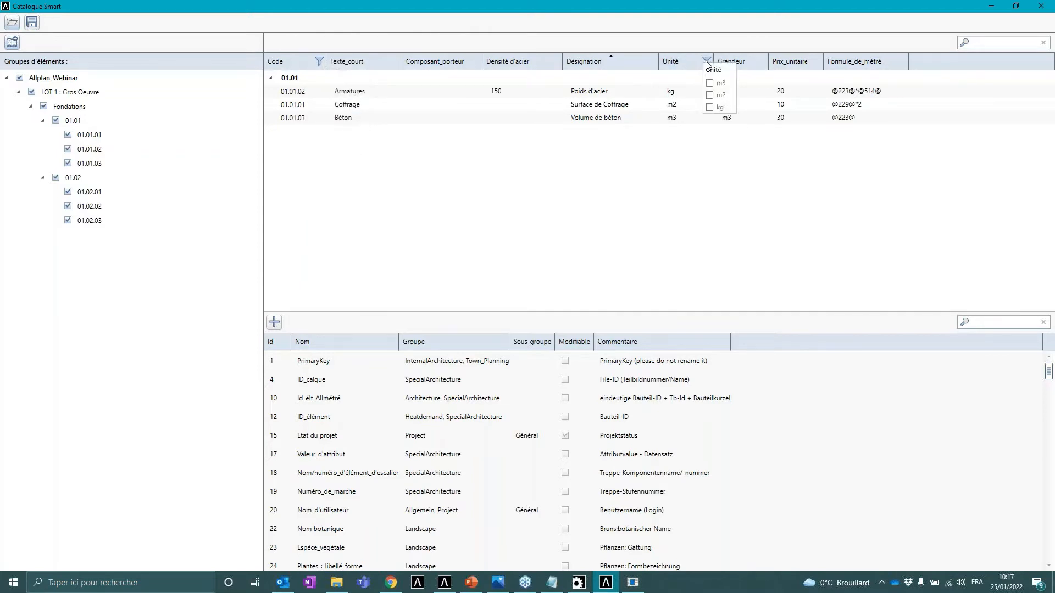
pyautogui.click(709, 83)
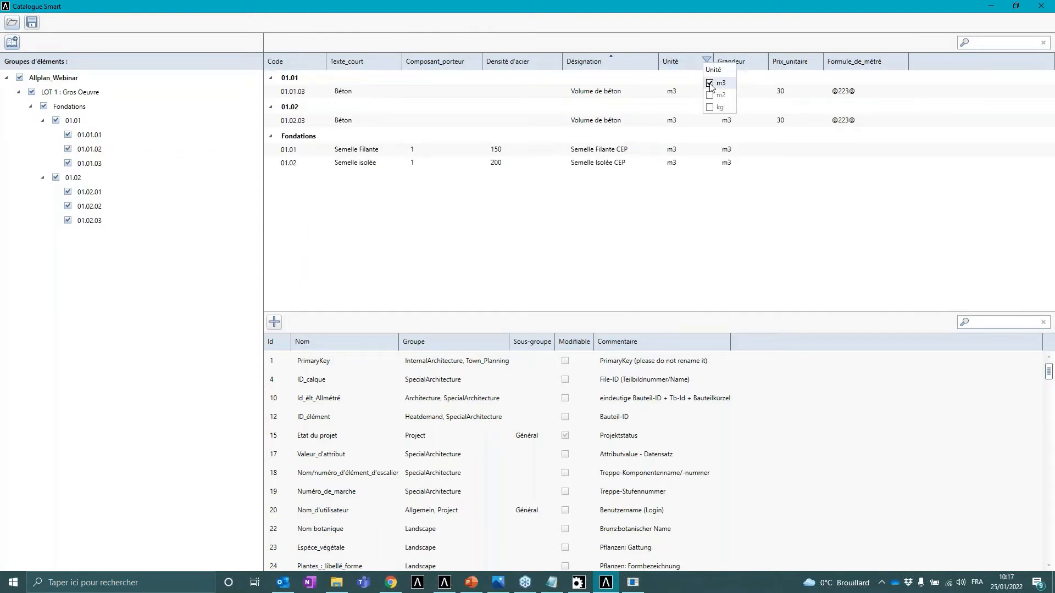
pyautogui.click(817, 60)
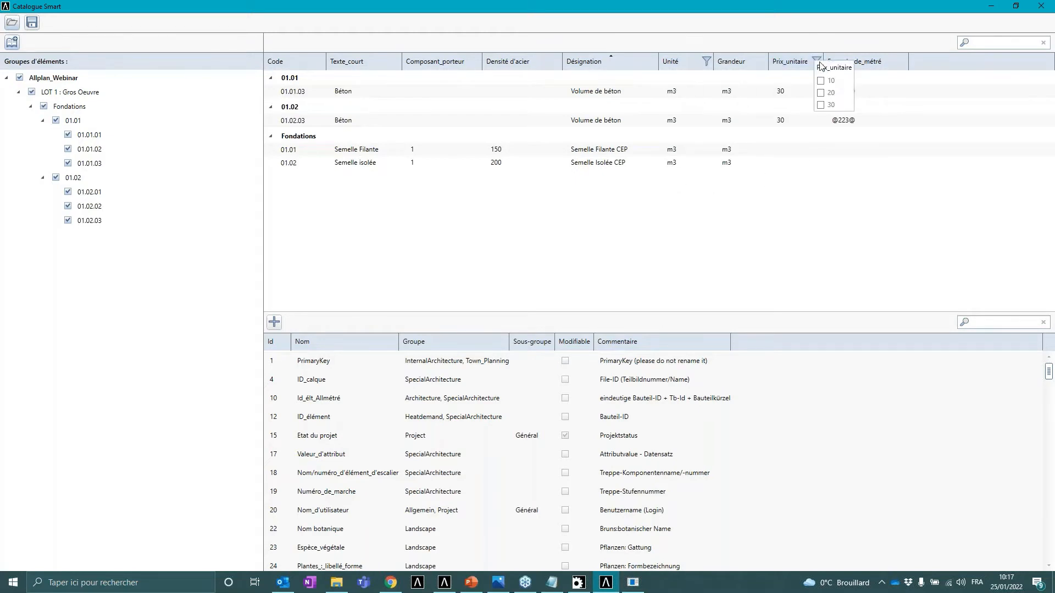
pyautogui.click(821, 105)
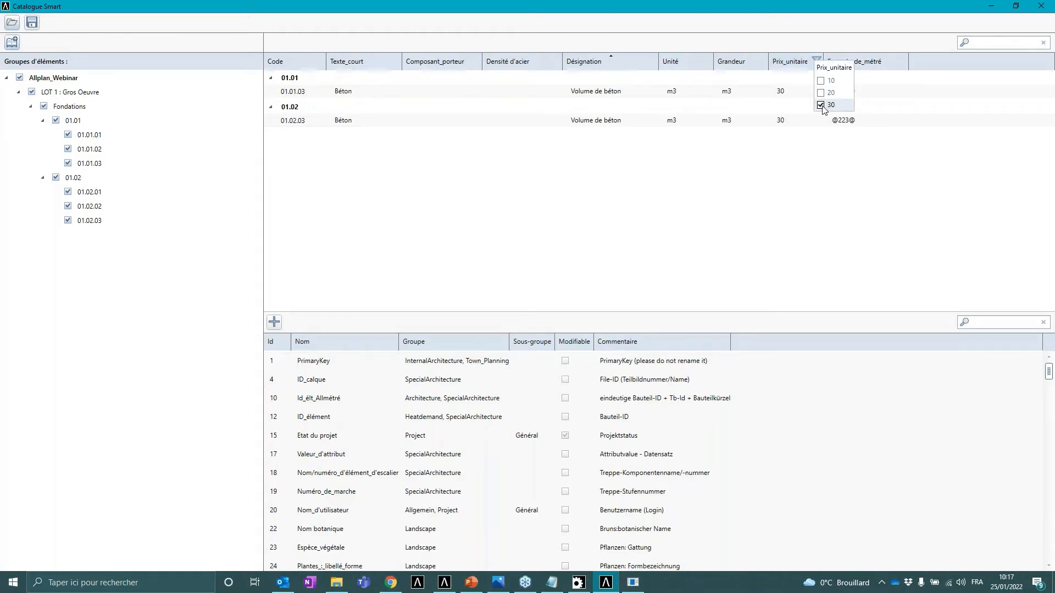
# - Filter the Densité d'acier column to 200, then clear the filter to show all catalogue rows again
pyautogui.click(554, 61)
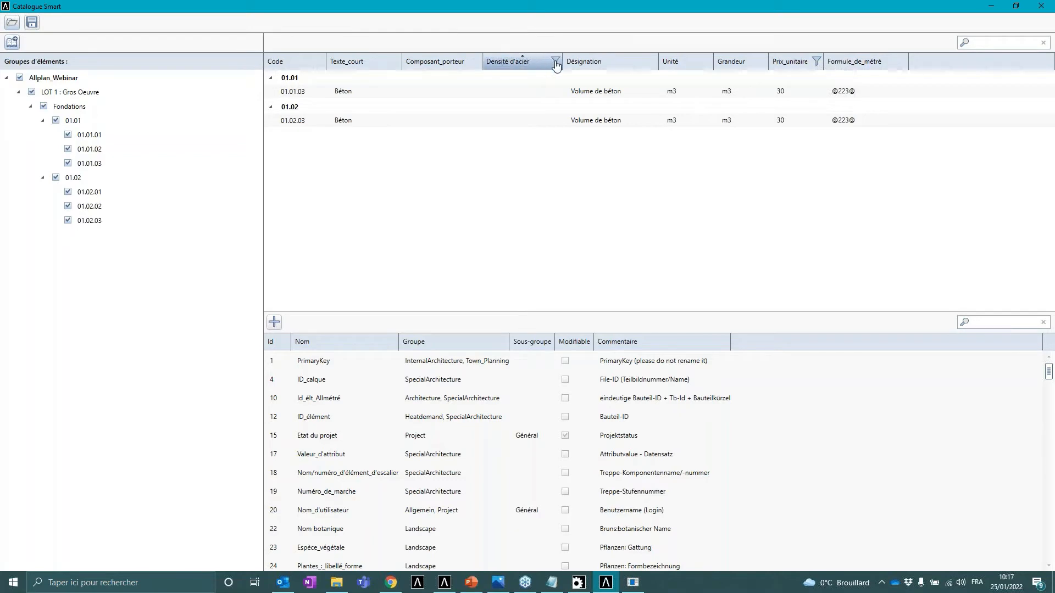
pyautogui.click(555, 60)
pyautogui.click(572, 94)
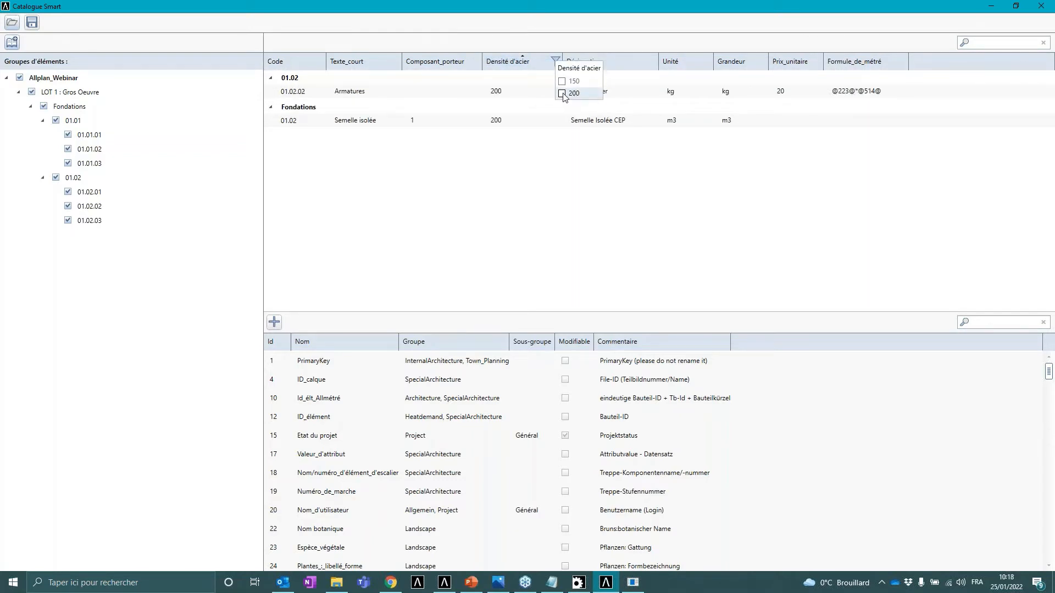
pyautogui.click(562, 94)
pyautogui.click(469, 284)
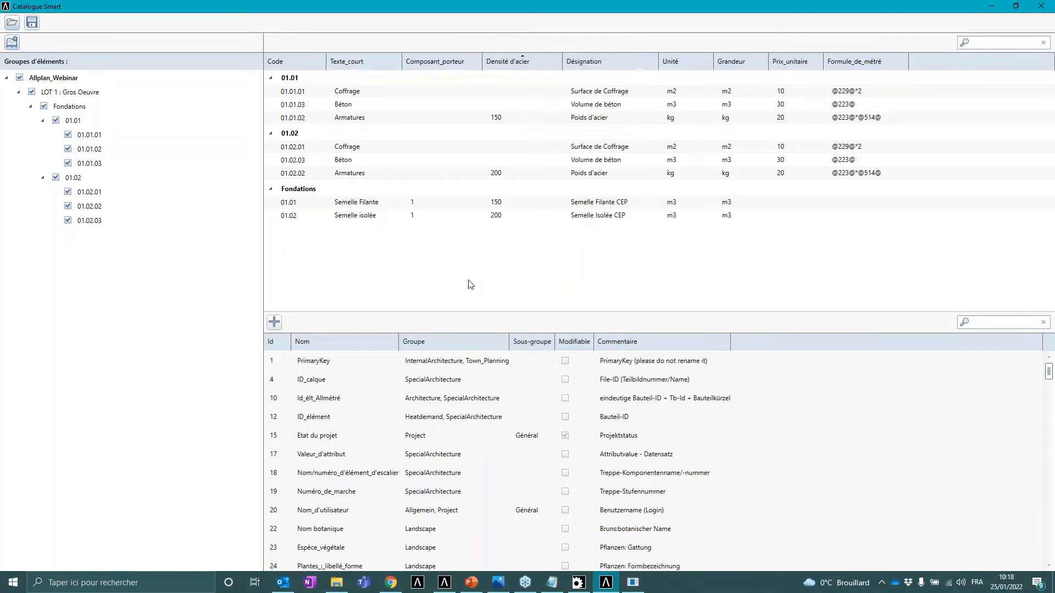
# - Switch to the presentation and browse to the slides on adding the Smart Catalogue to the project
pyautogui.click(472, 582)
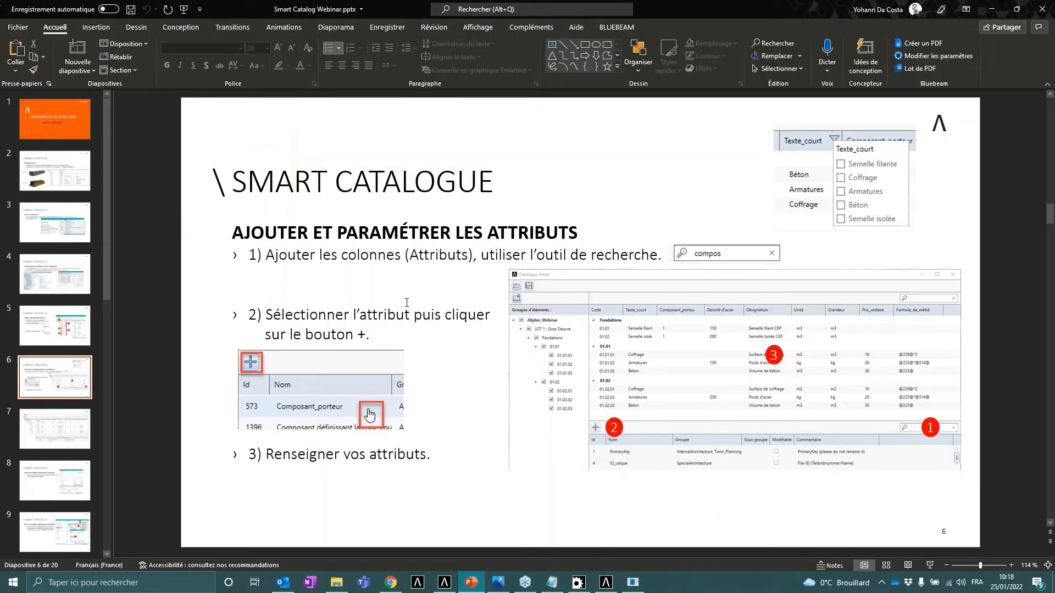
pyautogui.press('ctrl')
pyautogui.click(46, 422)
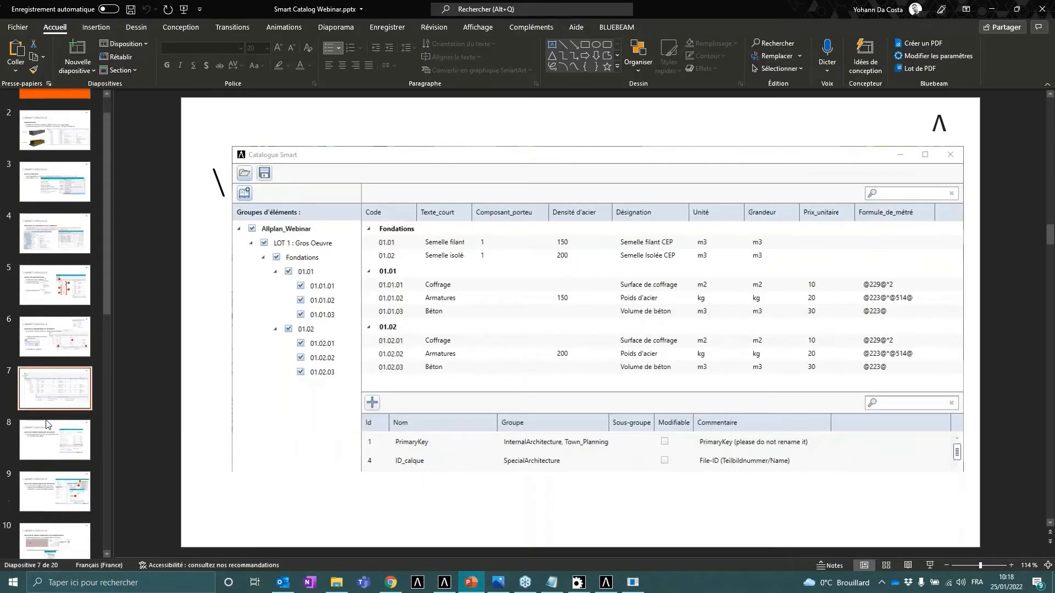
pyautogui.scroll(-4, 46, 424)
pyautogui.click(64, 329)
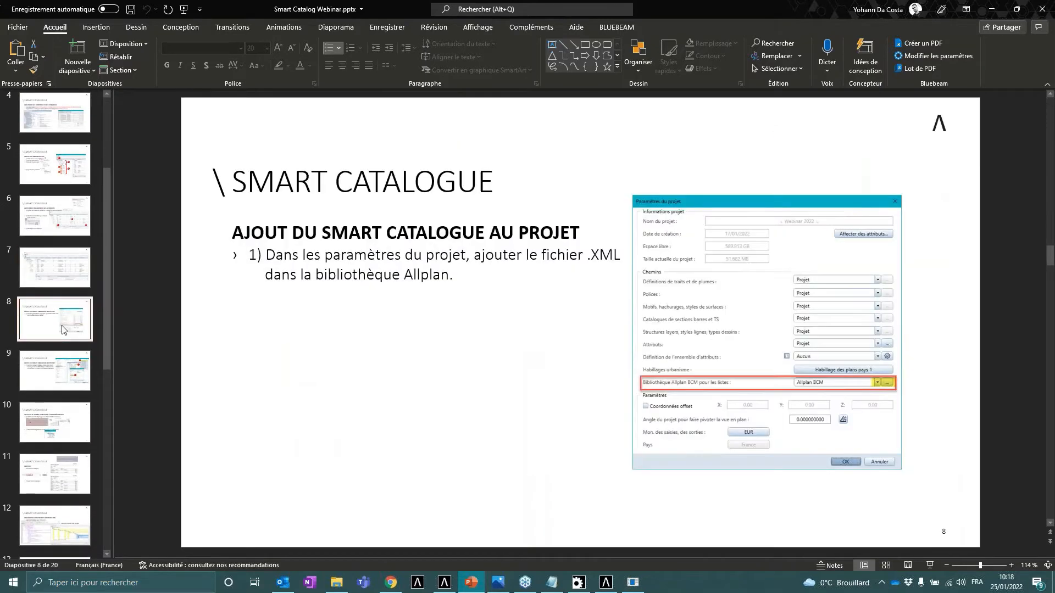
pyautogui.scroll(-2, 63, 330)
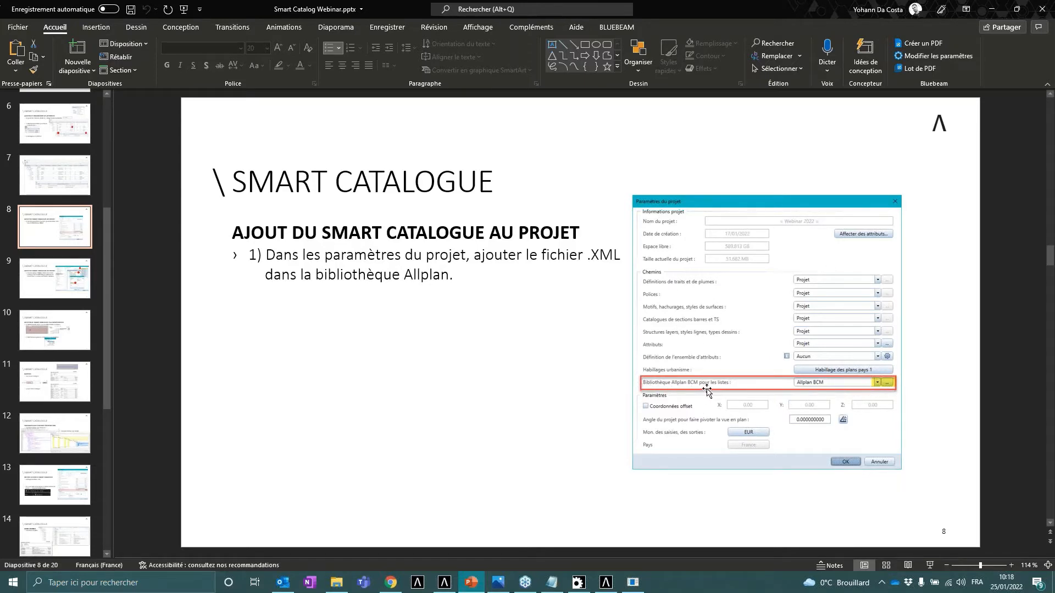
pyautogui.click(66, 273)
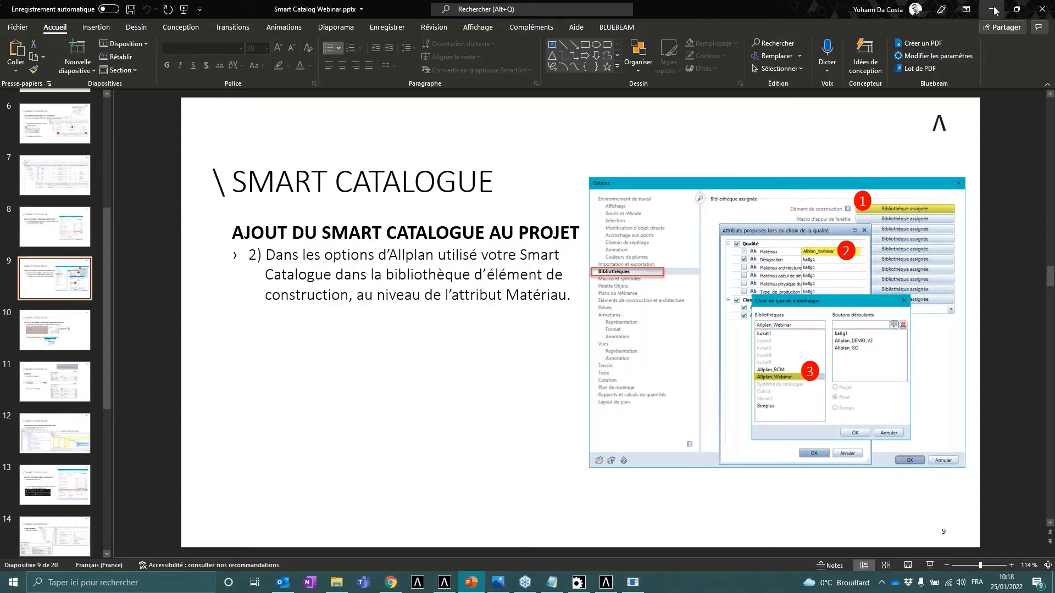
# - In the Webinar 2022 Smart Catalogue project properties, set the Allplan BCM library for lists to Allplan_Webinar.xml
pyautogui.click(444, 582)
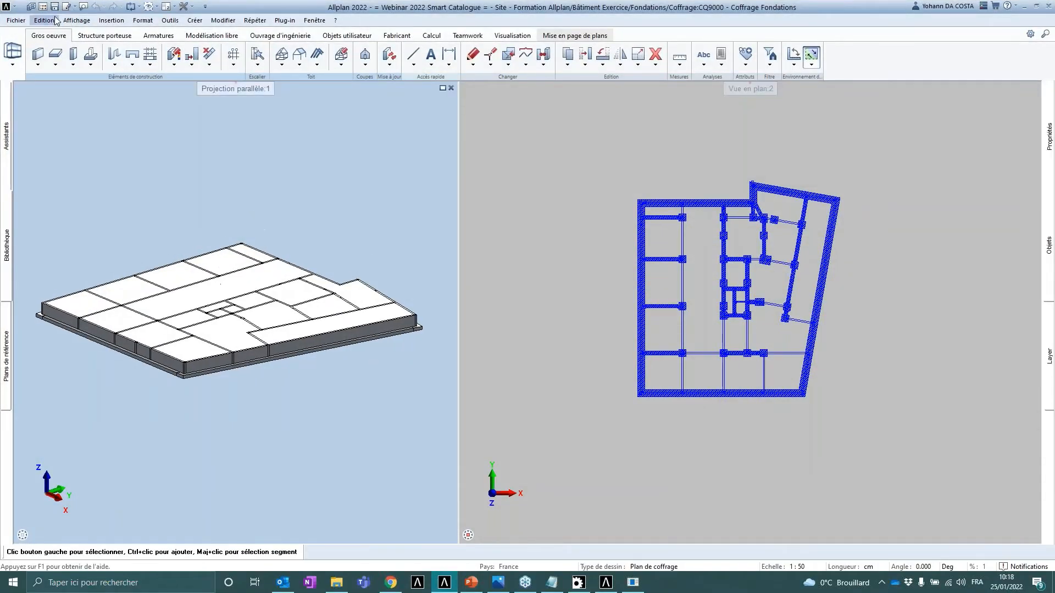
pyautogui.click(31, 6)
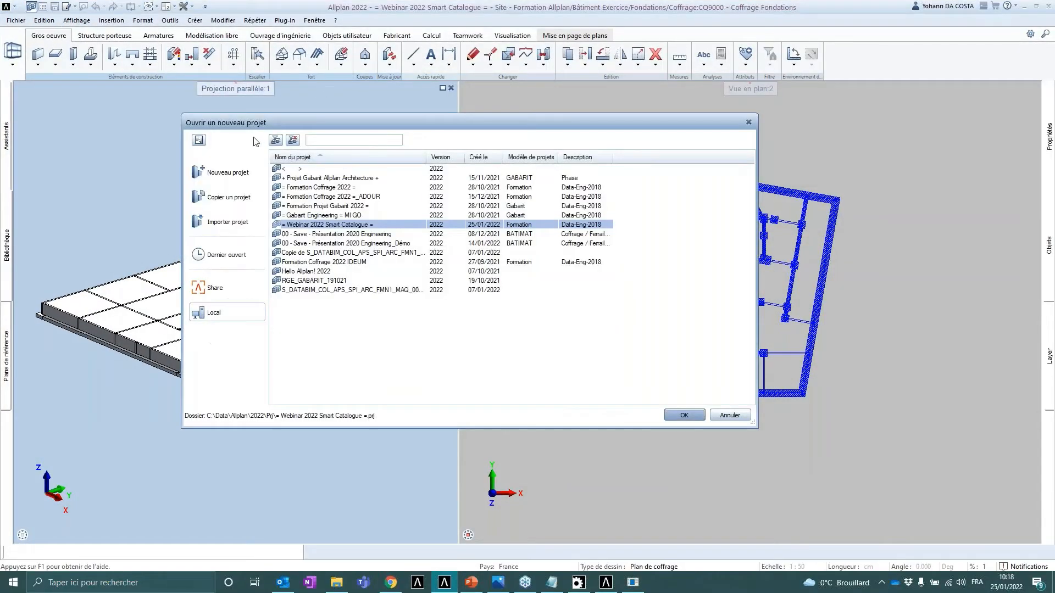
pyautogui.rightClick(335, 227)
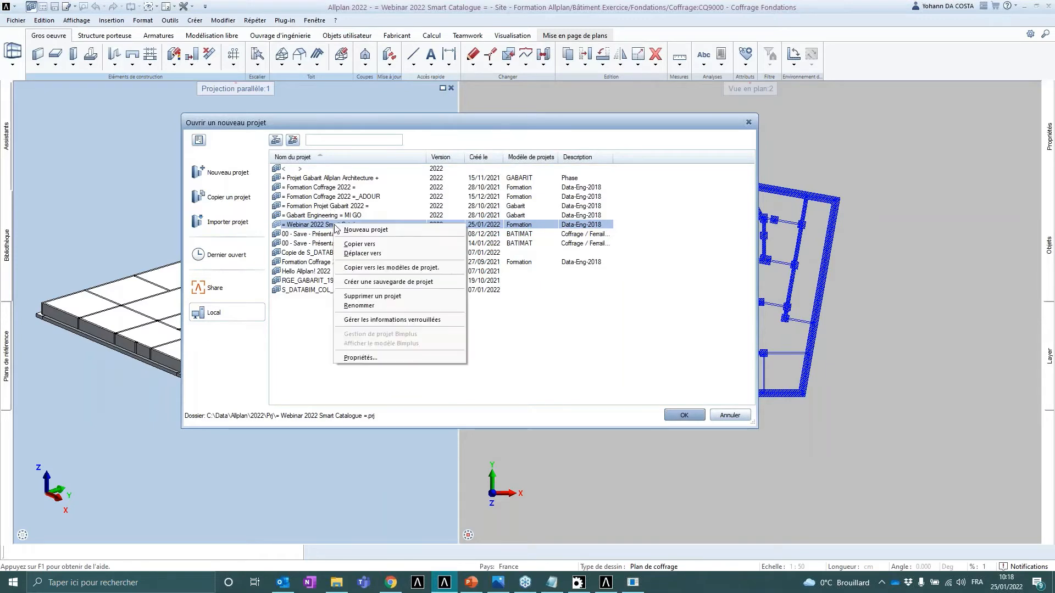
pyautogui.click(368, 359)
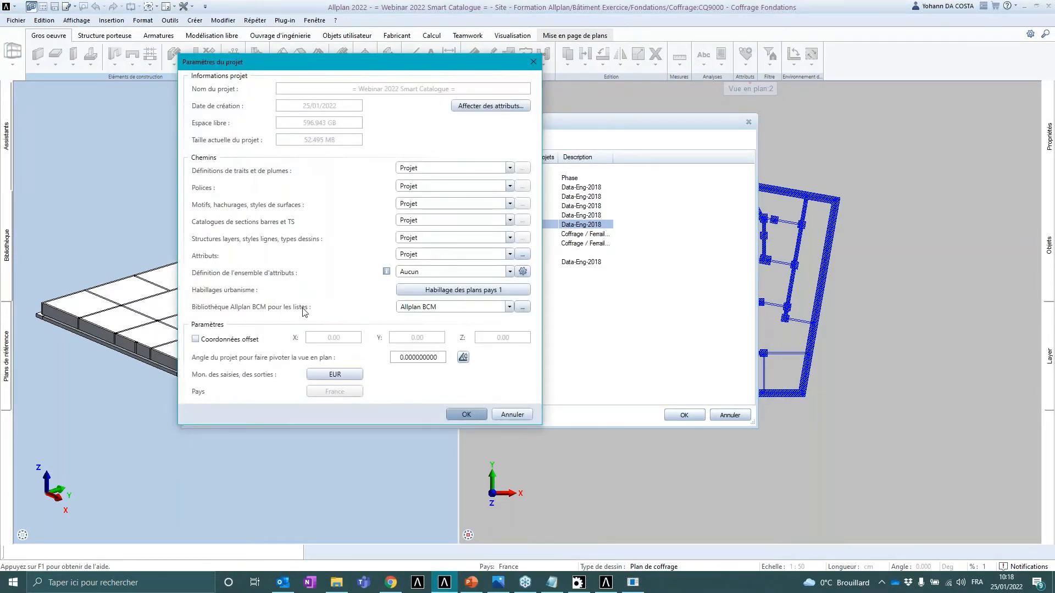
pyautogui.click(509, 308)
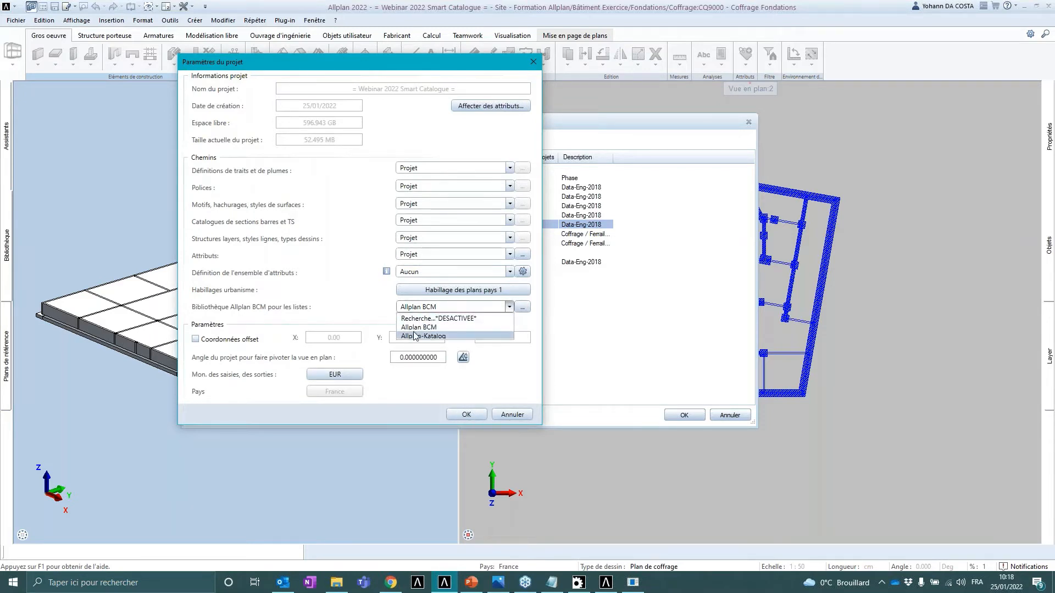
pyautogui.click(434, 336)
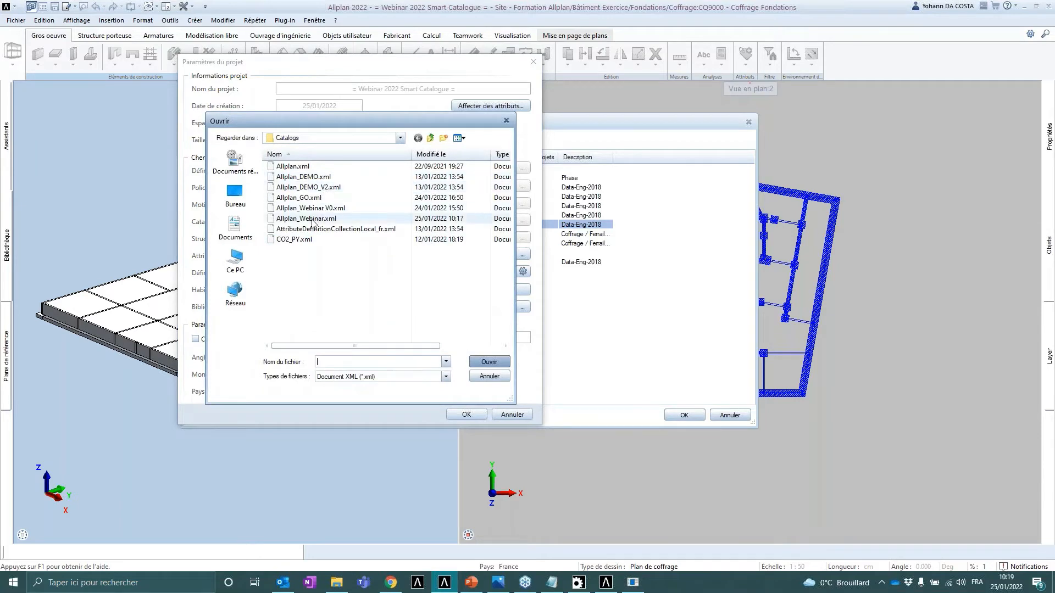
pyautogui.click(306, 219)
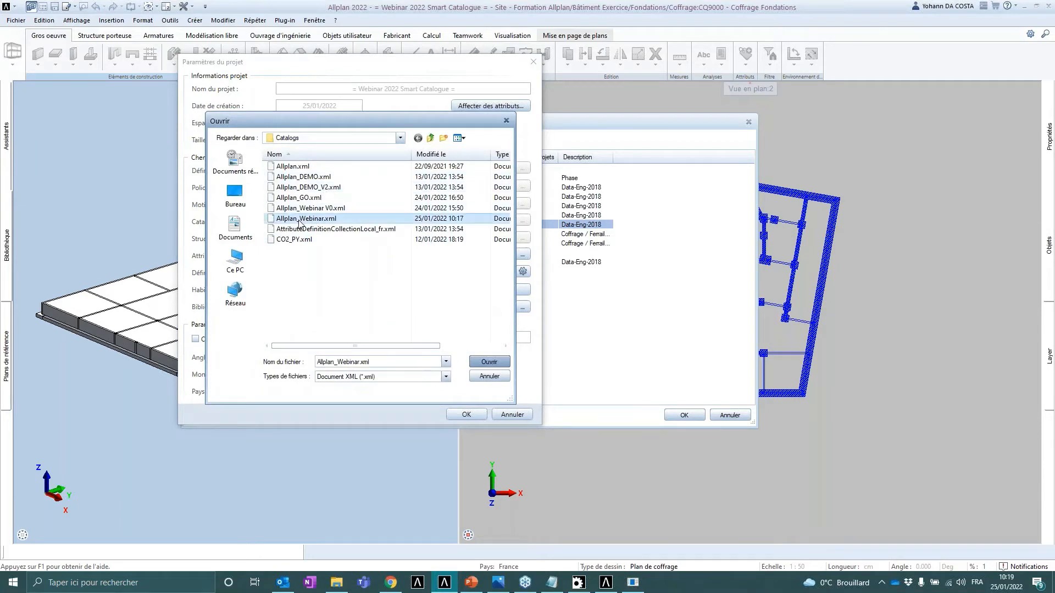
pyautogui.click(486, 363)
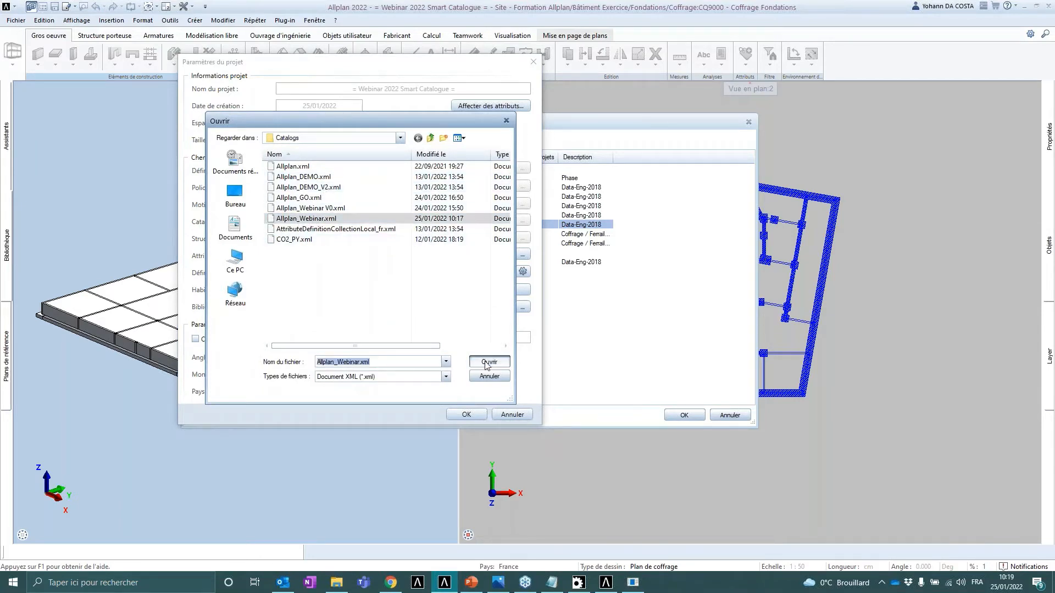
pyautogui.click(466, 414)
pyautogui.click(703, 415)
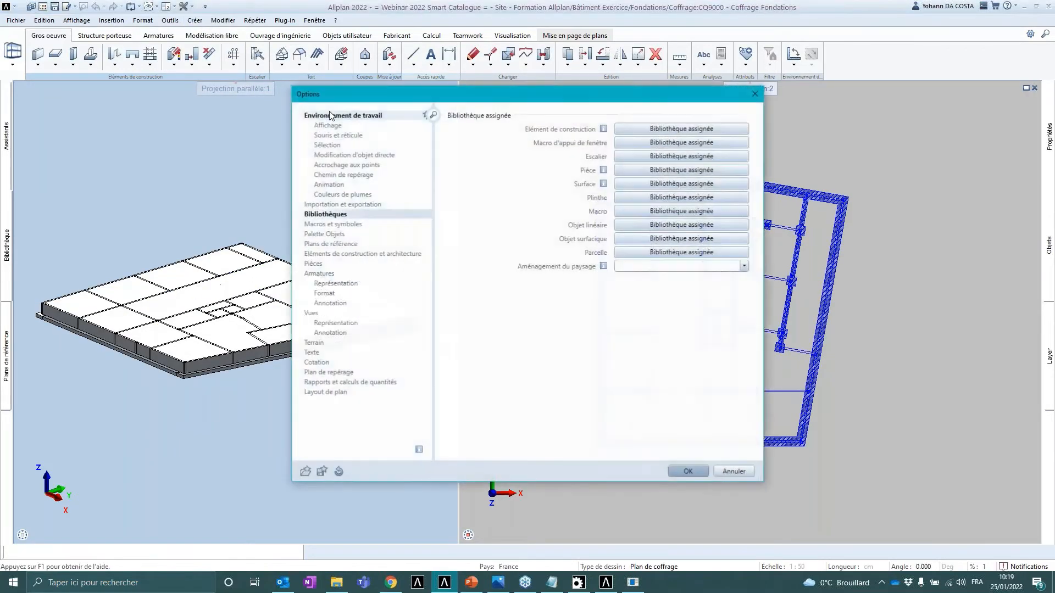
# - Assign the Allplan_Webinar library to the Matériau attribute of construction elements in the library options
pyautogui.click(649, 130)
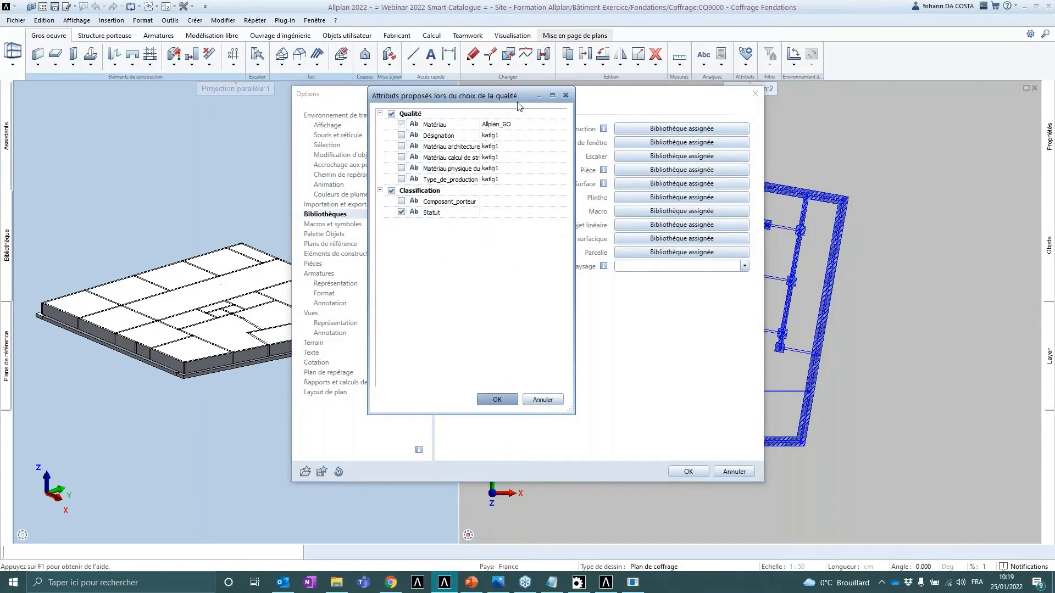
pyautogui.click(528, 125)
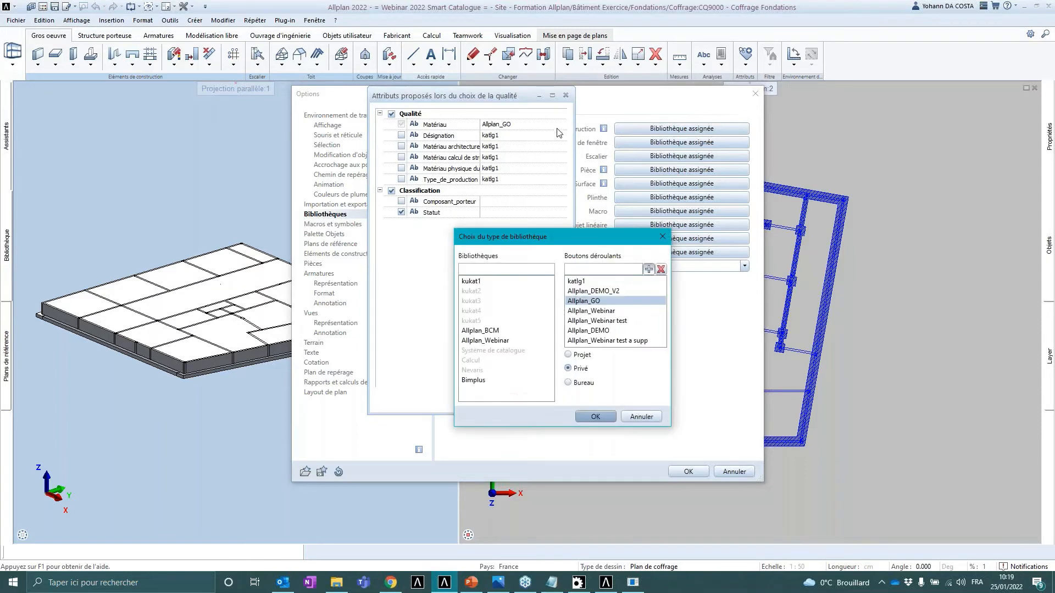
pyautogui.click(500, 341)
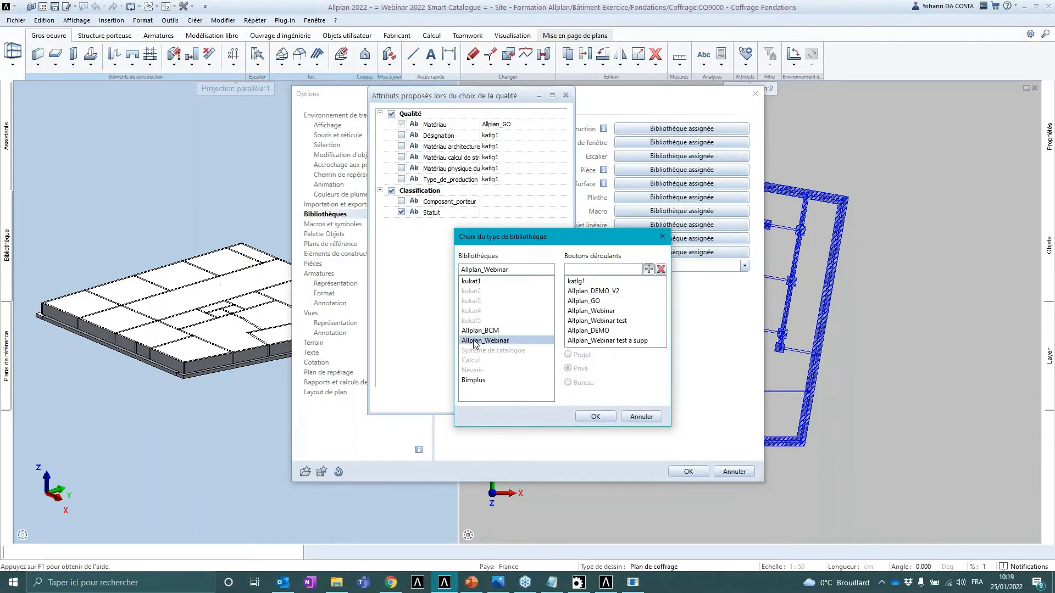
pyautogui.click(604, 417)
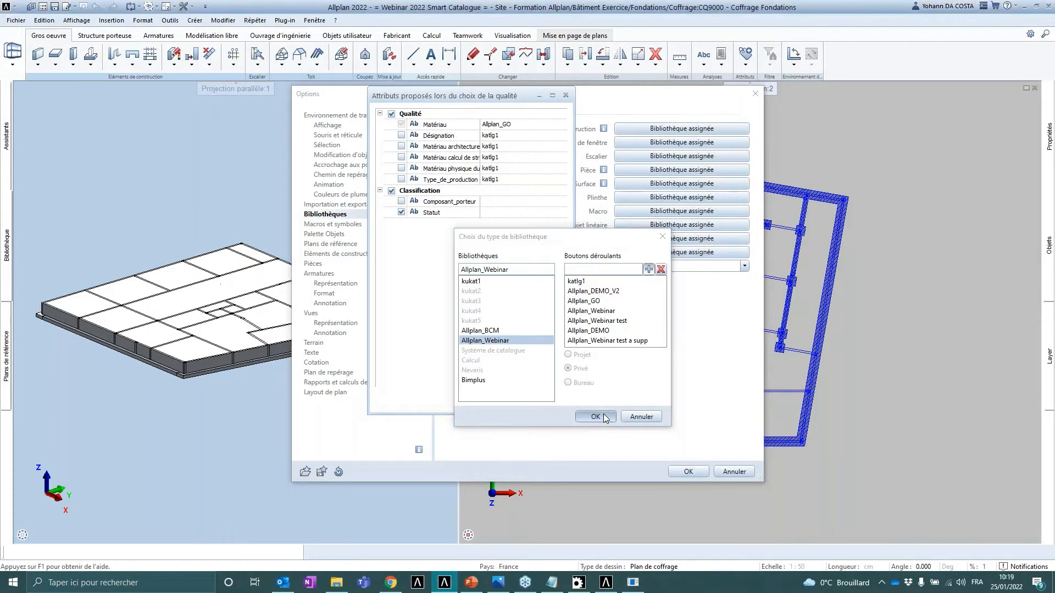
pyautogui.click(497, 399)
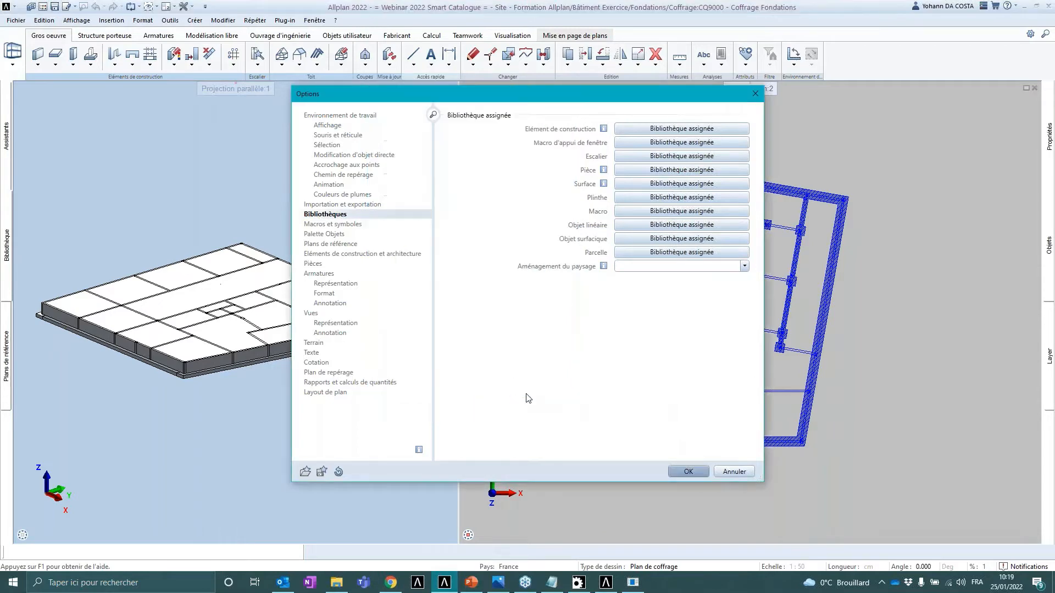
pyautogui.click(687, 471)
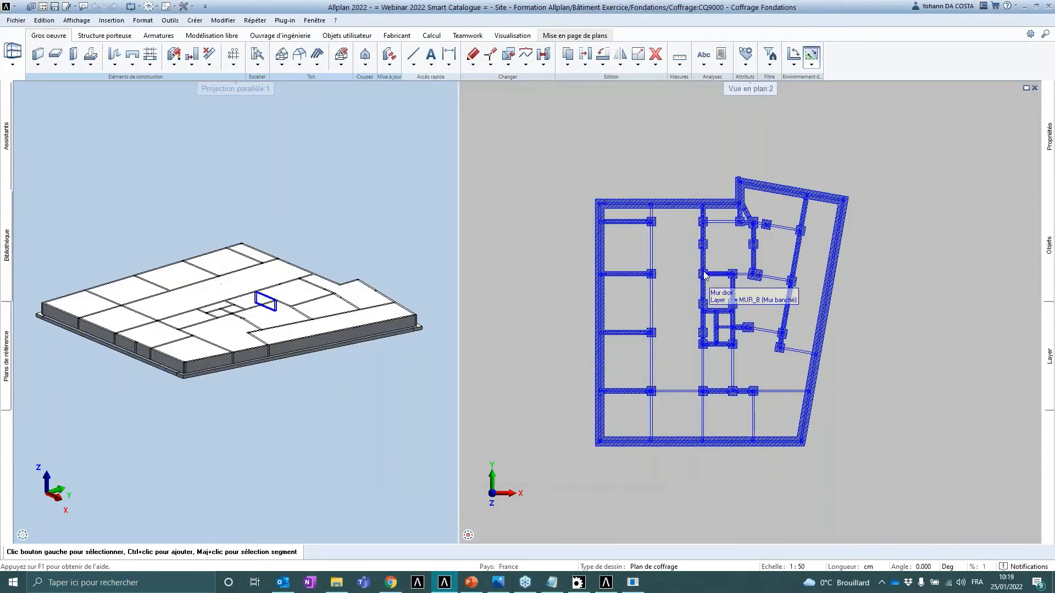
# - Switch to the presentation and view the slide on assigning the Smart Catalogue to modelled objects
pyautogui.click(471, 582)
pyautogui.click(55, 323)
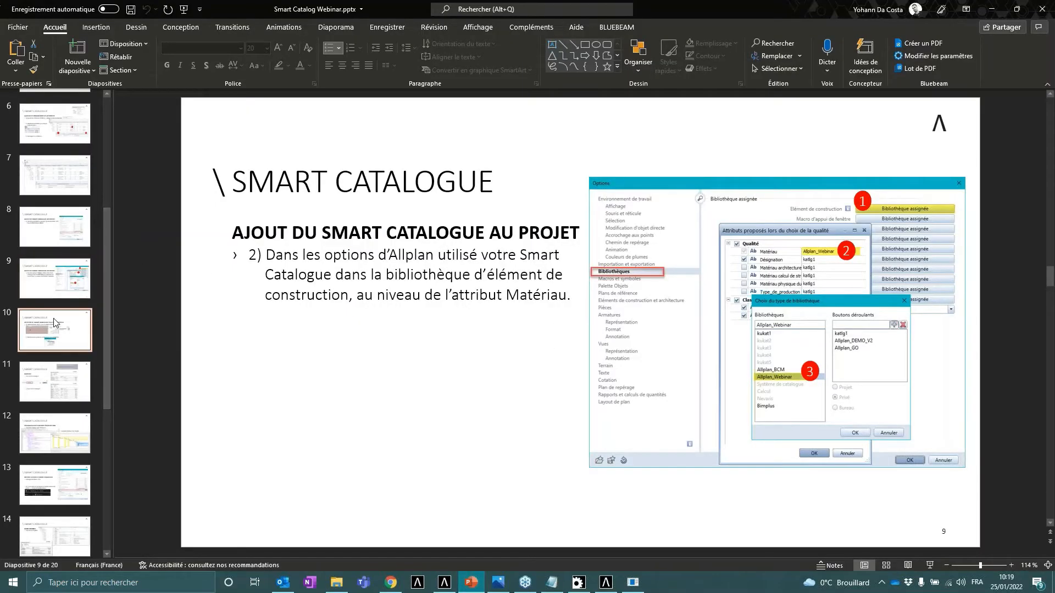
pyautogui.scroll(-3, 55, 322)
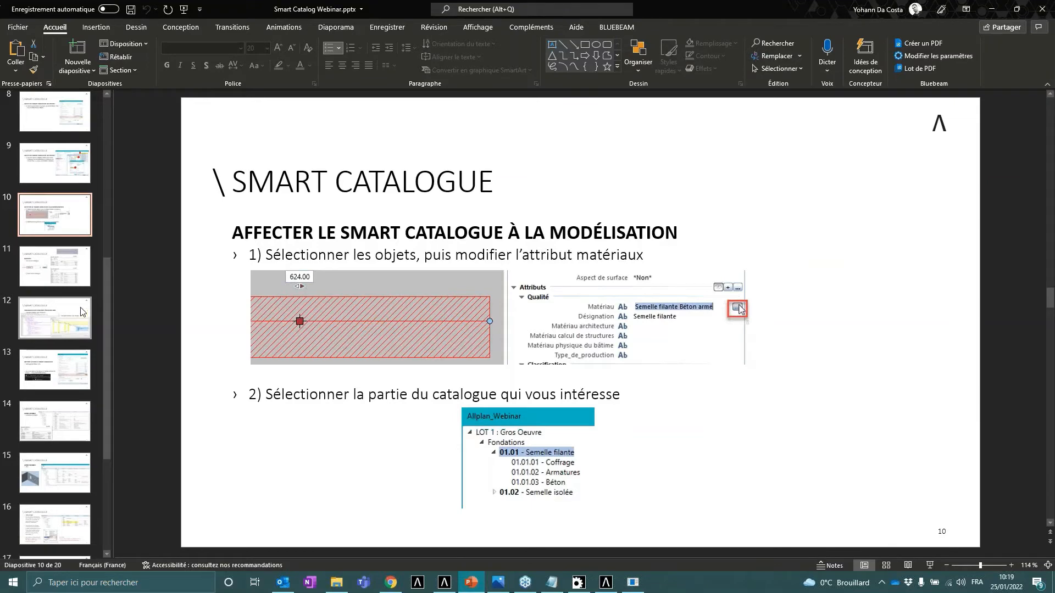
pyautogui.click(991, 9)
# - Copy a strip footing from the foundation plan and paste the copy above the plan
pyautogui.scroll(5, 637, 205)
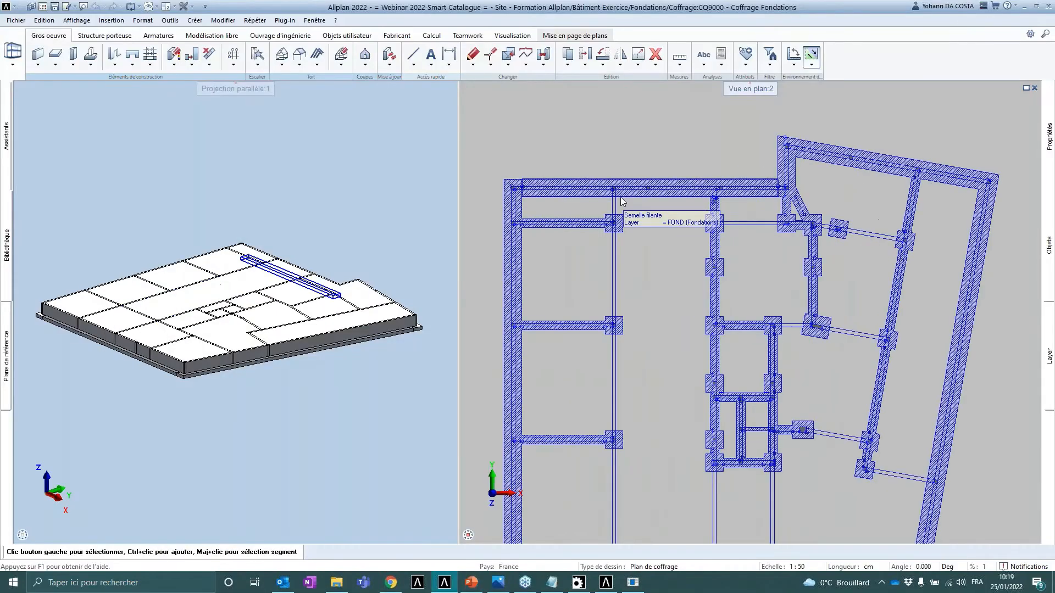
pyautogui.click(577, 257)
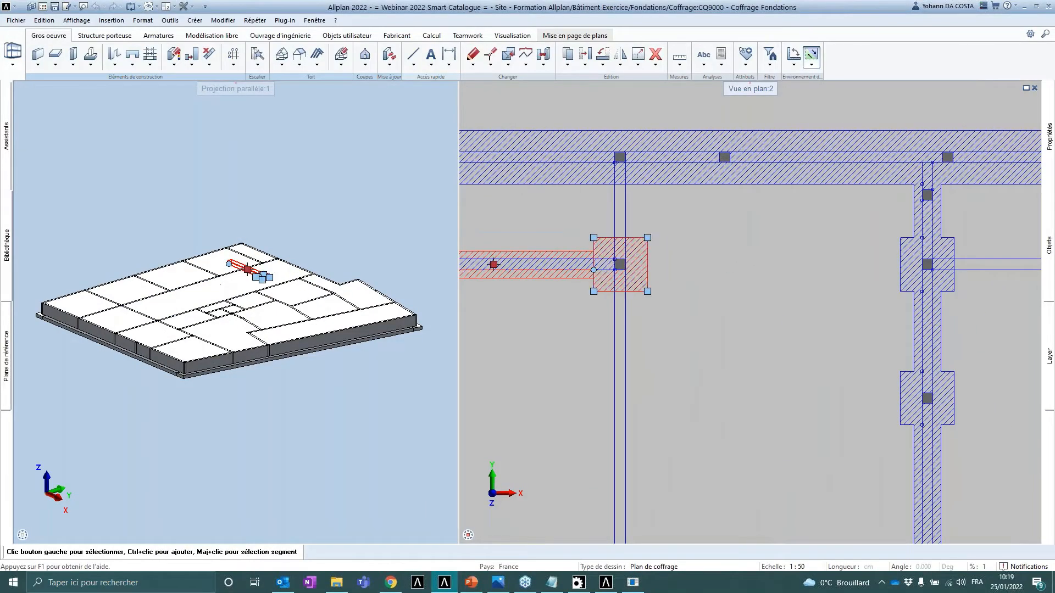
pyautogui.hotkey('ctrl', 'c')
pyautogui.hotkey('ctrl', 'v')
pyautogui.scroll(-5, 591, 249)
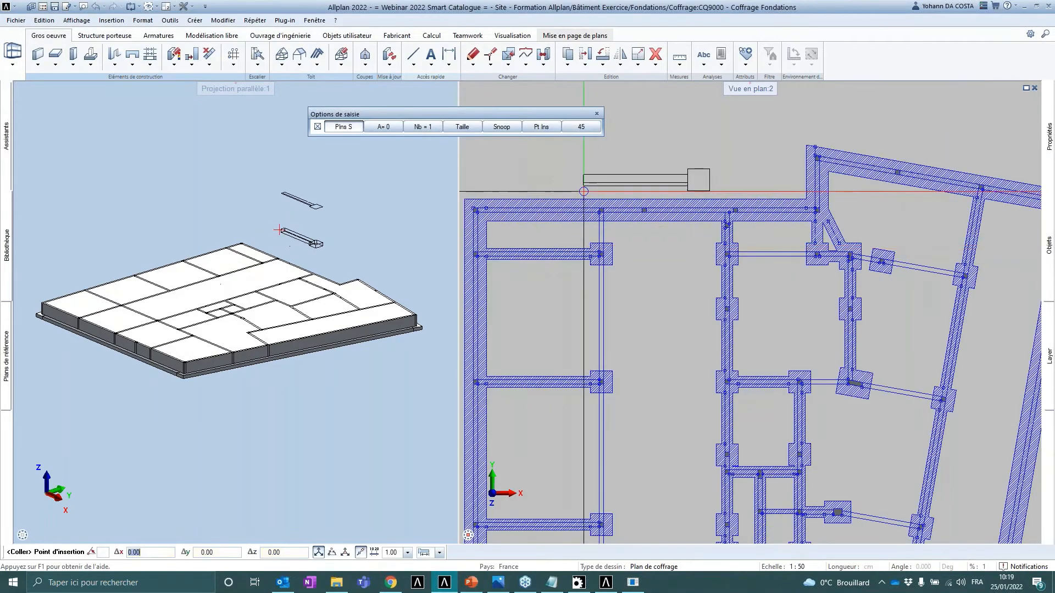
pyautogui.moveTo(582, 191); pyautogui.dragTo(629, 336, button='middle')
pyautogui.click(557, 270)
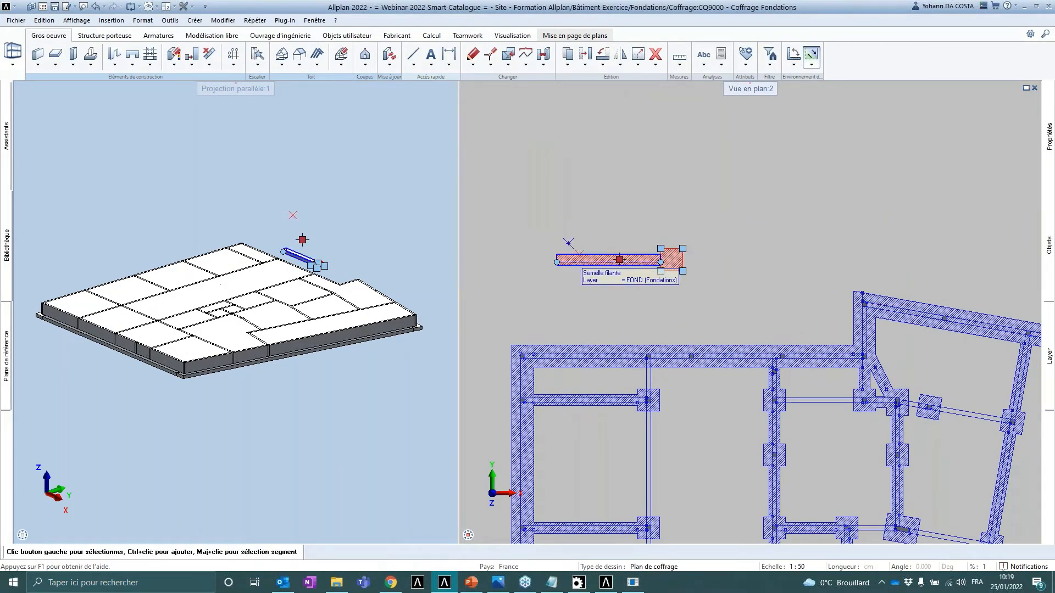
# - Paste a second copy of the strip footing above the first one
pyautogui.hotkey('ctrl', 'c')
pyautogui.hotkey('ctrl', 'v')
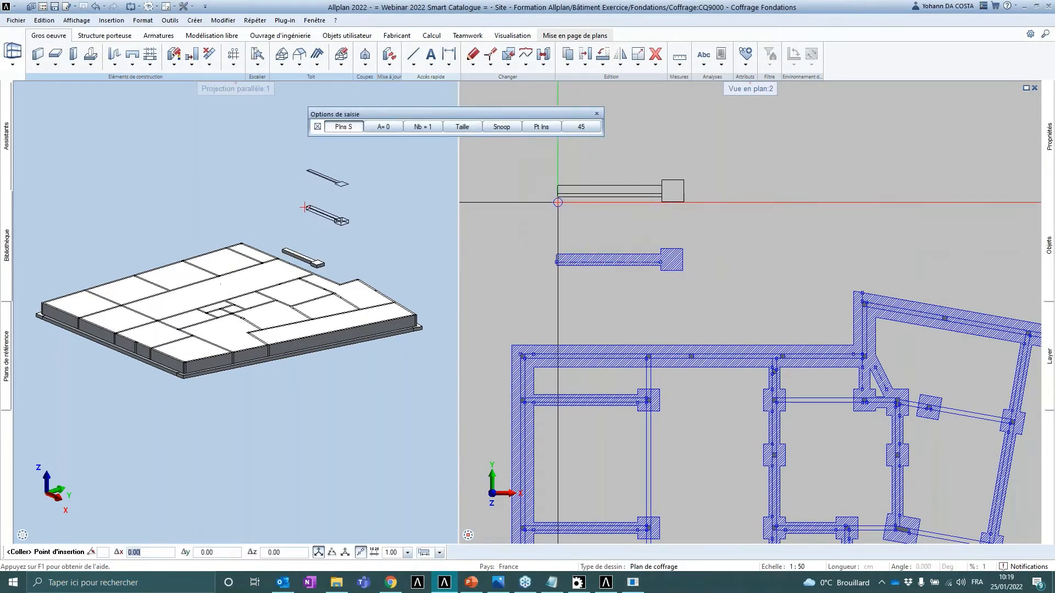
pyautogui.click(559, 201)
pyautogui.scroll(3, 644, 244)
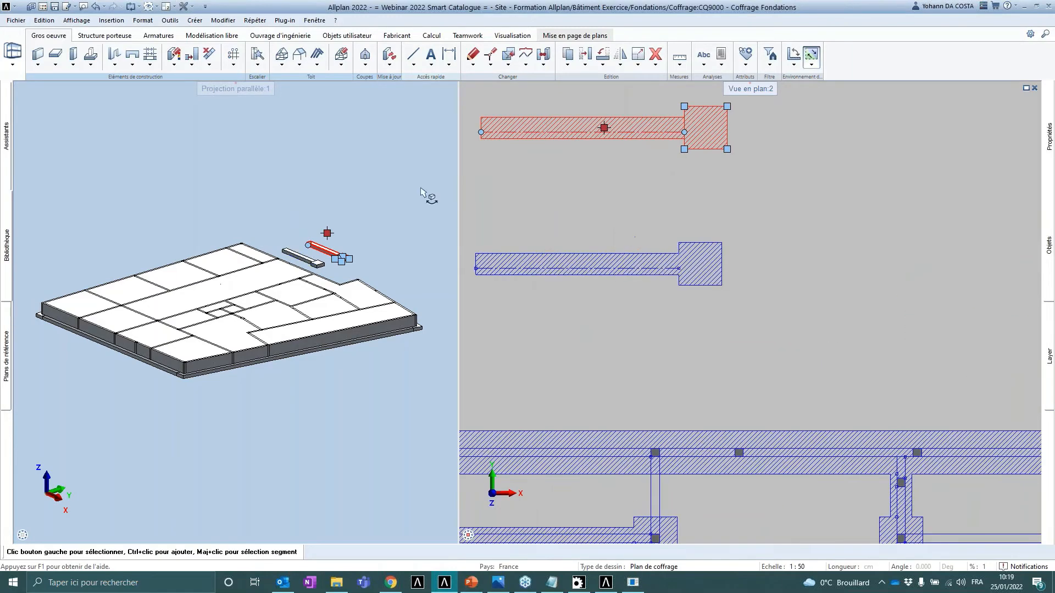
pyautogui.moveTo(560, 209); pyautogui.dragTo(583, 248, button='middle')
pyautogui.press('Escape')
pyautogui.scroll(-2, 634, 224)
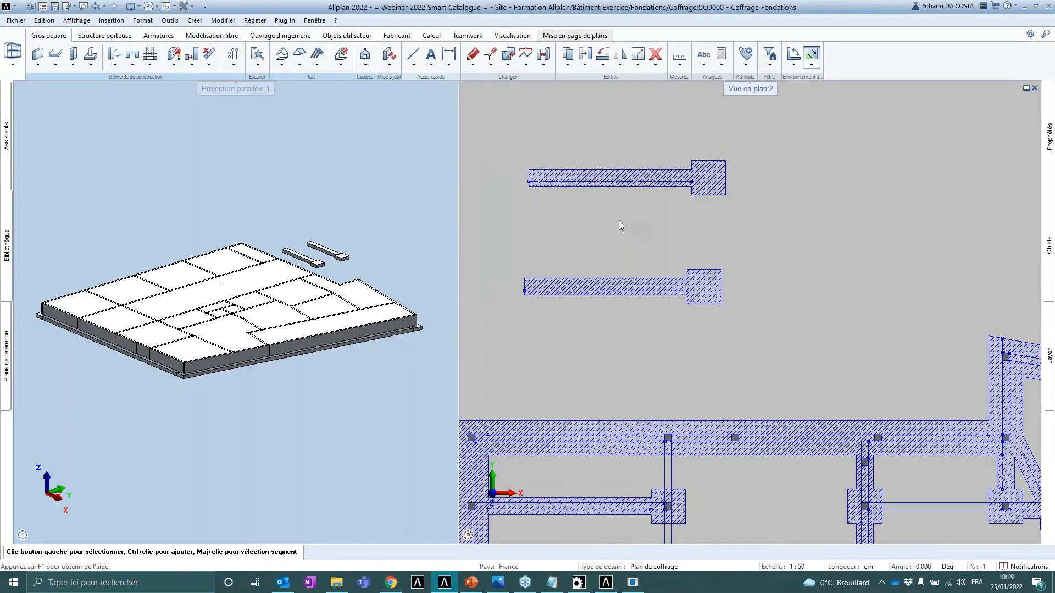
# - Select the upper copied strip footing and open the catalogue browser for its Matériau attribute in Properties
pyautogui.moveTo(511, 136); pyautogui.dragTo(643, 200)
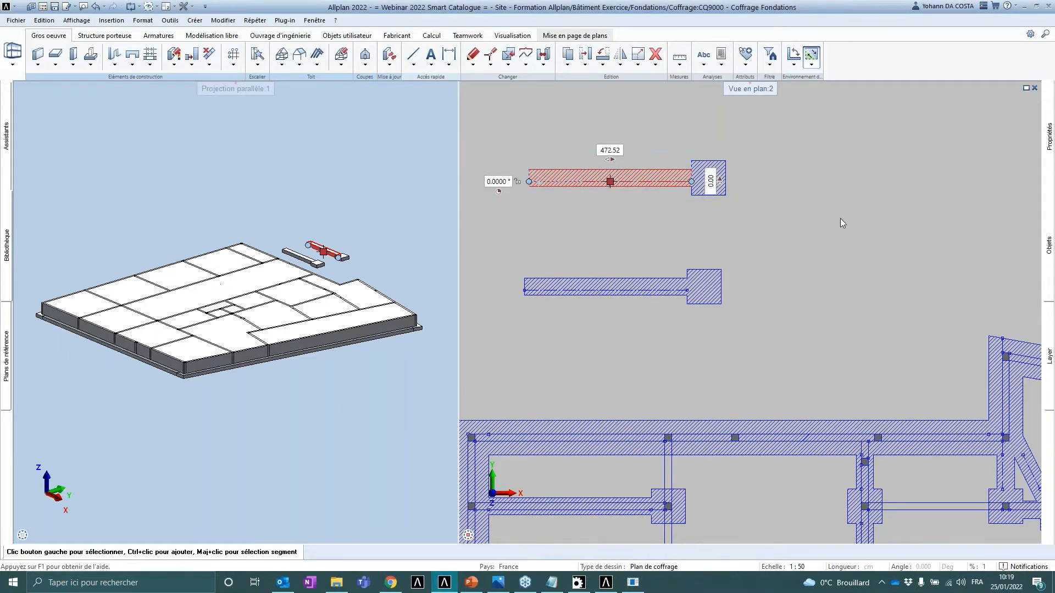
pyautogui.click(1045, 133)
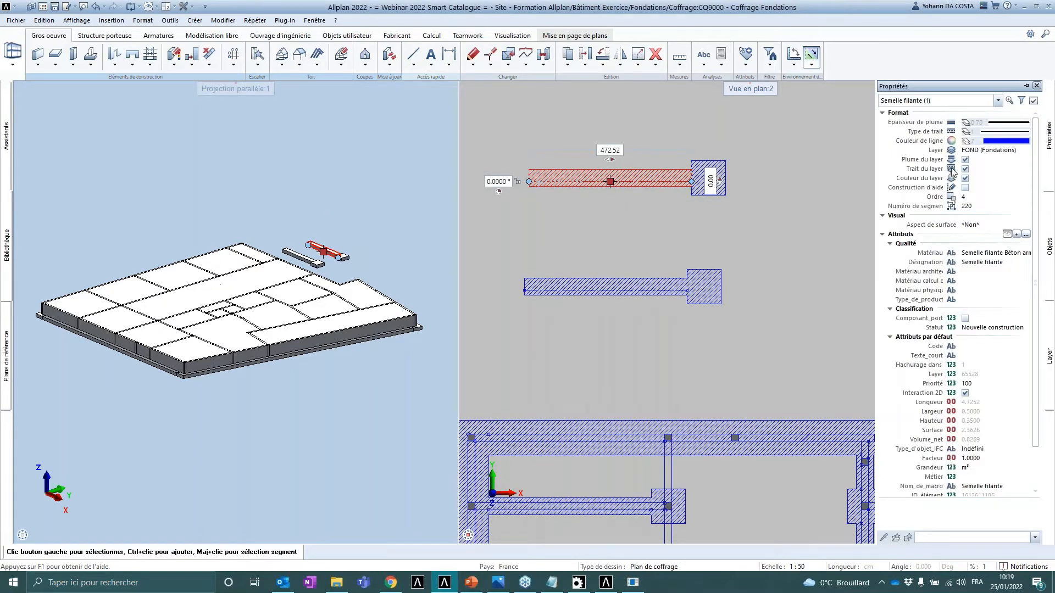
pyautogui.click(1014, 253)
pyautogui.click(1026, 254)
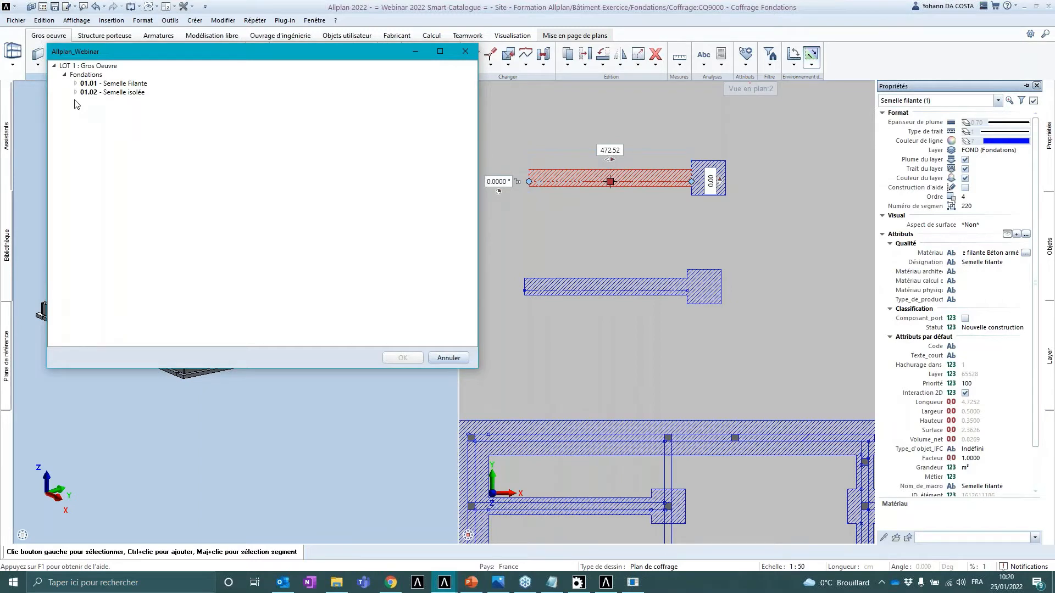
# - Assign catalogue entry 01.01 - Semelle Filante to the upper copied footing's Matériau attribute
pyautogui.click(76, 84)
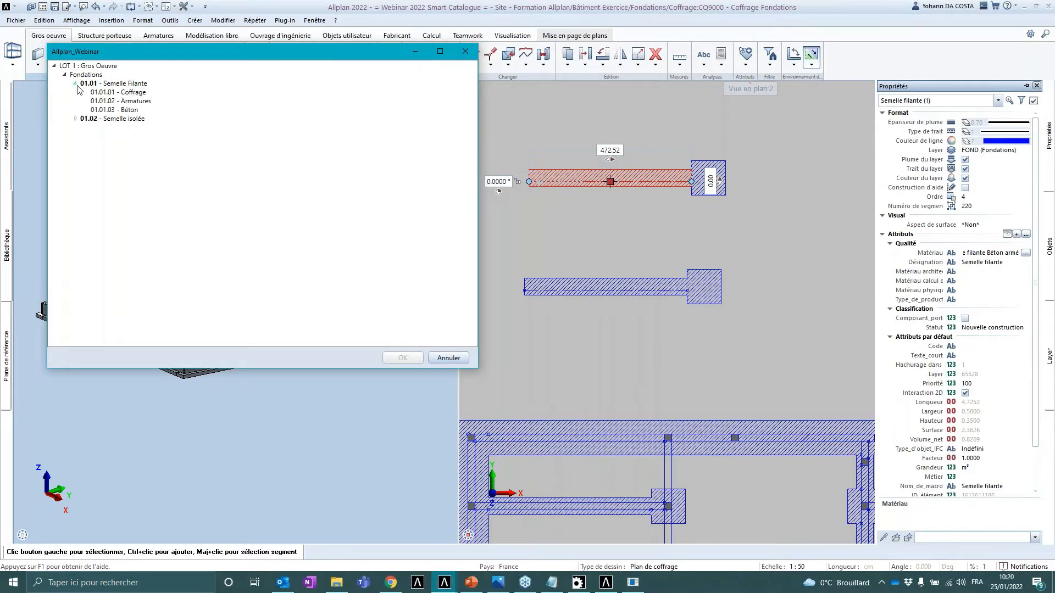
pyautogui.click(118, 85)
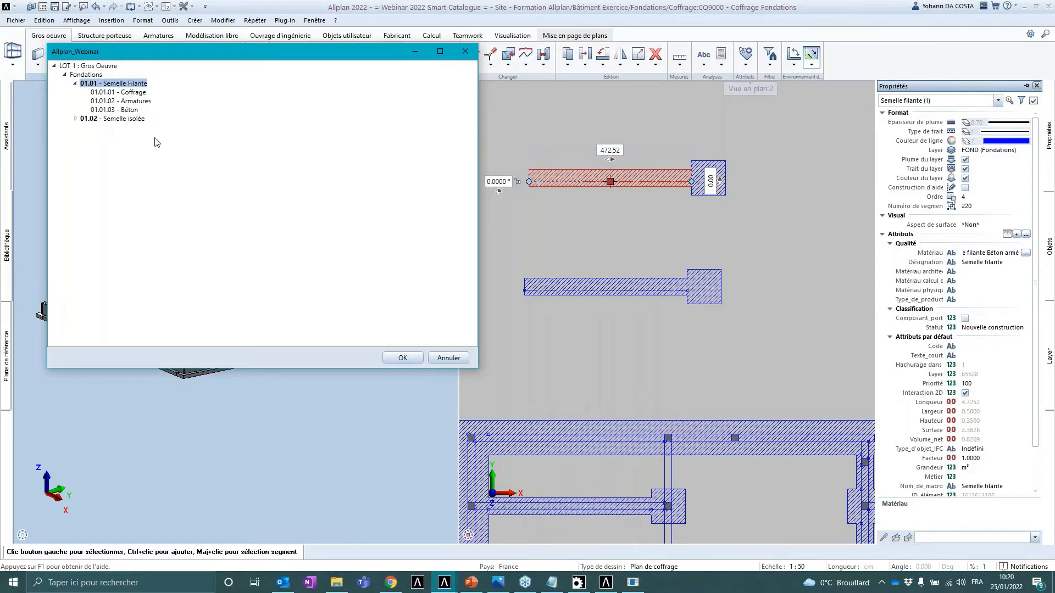
pyautogui.click(403, 359)
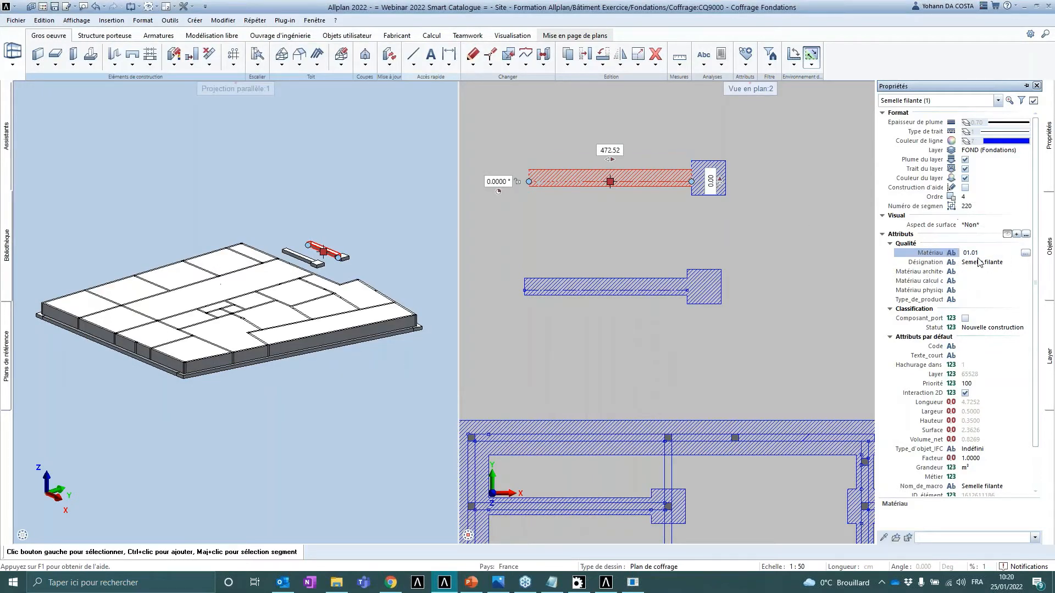
pyautogui.click(980, 263)
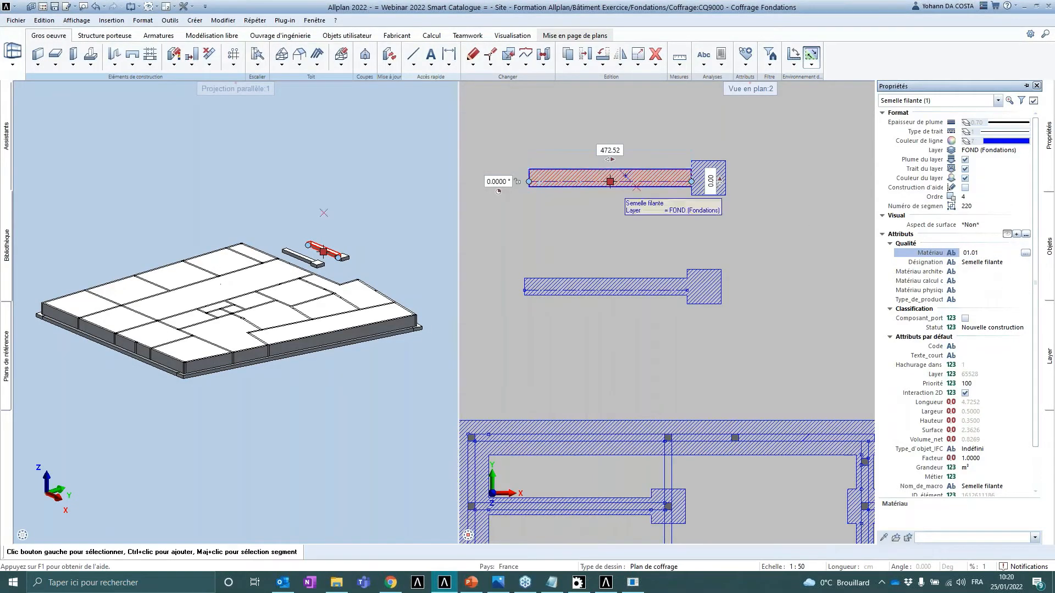
# - Select the isolated footing at the end of the upper copy and assign catalogue entry 01.02 - Semelle isolée to its Matériau
pyautogui.click(708, 177)
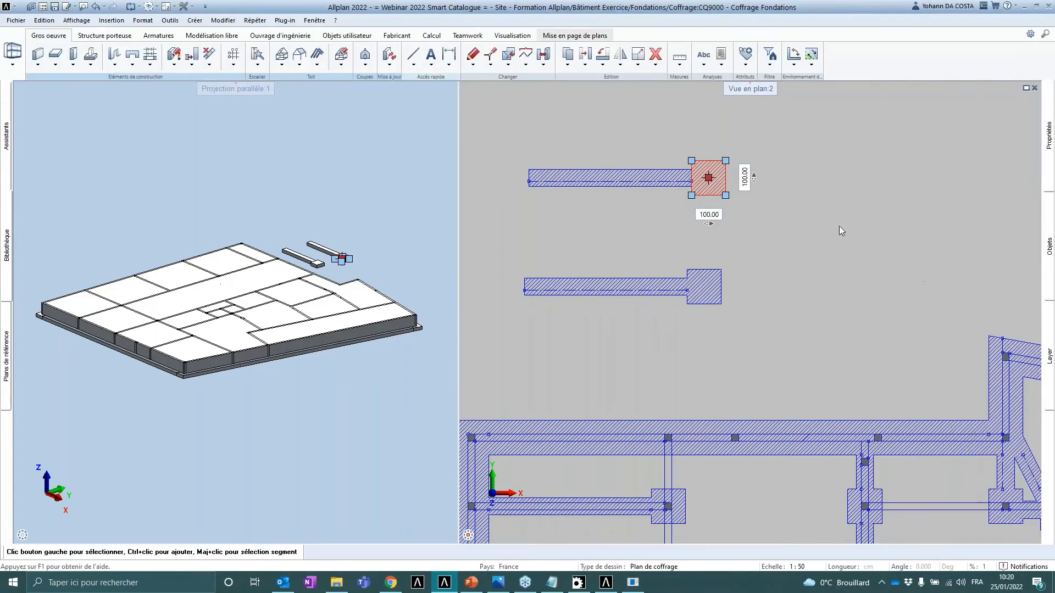
pyautogui.moveTo(1049, 148)
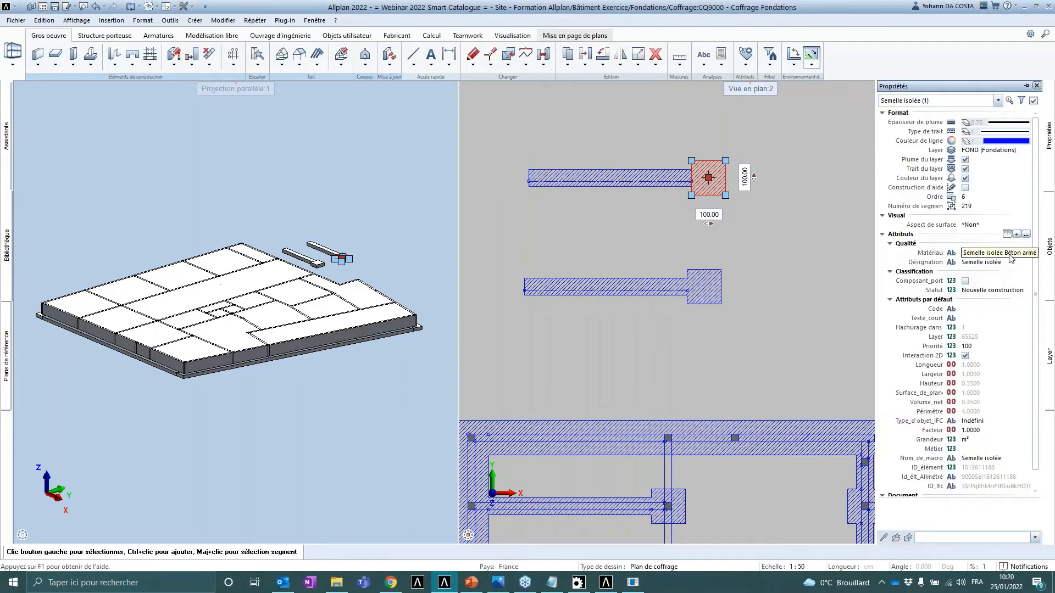
pyautogui.click(1025, 253)
pyautogui.click(175, 136)
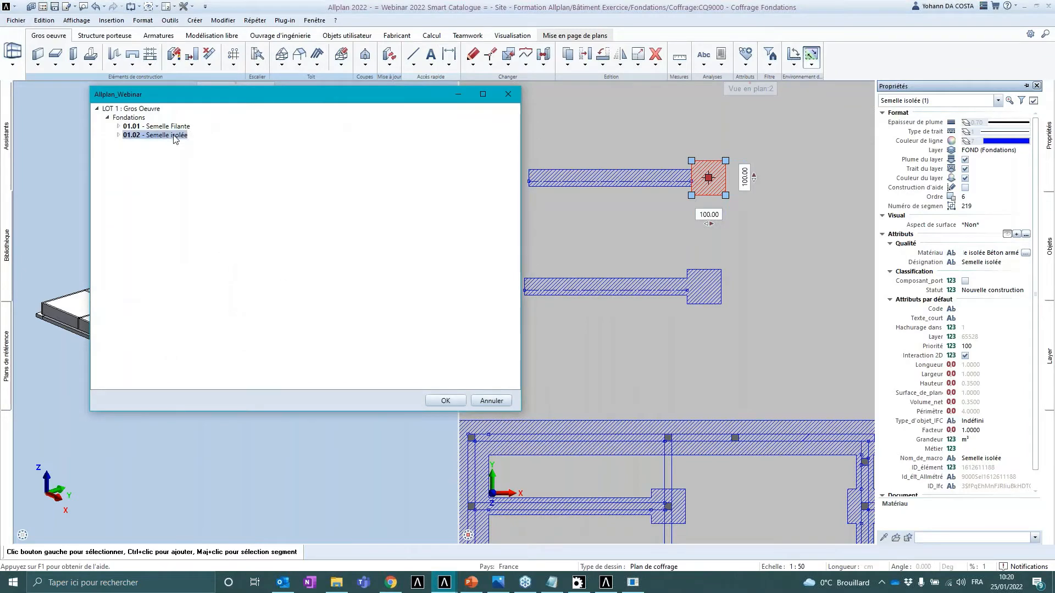
pyautogui.click(119, 135)
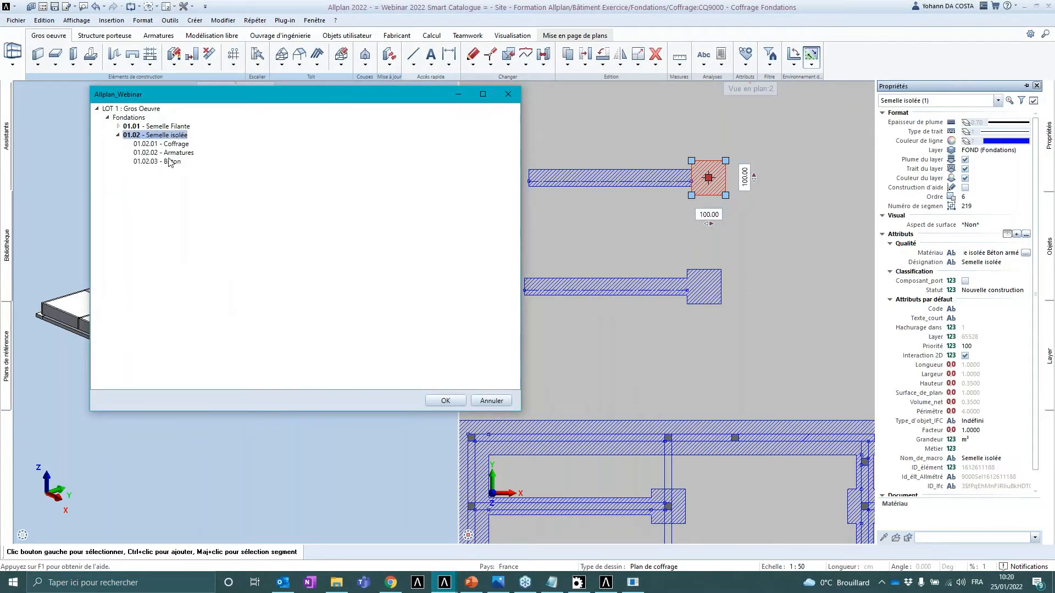
pyautogui.click(445, 400)
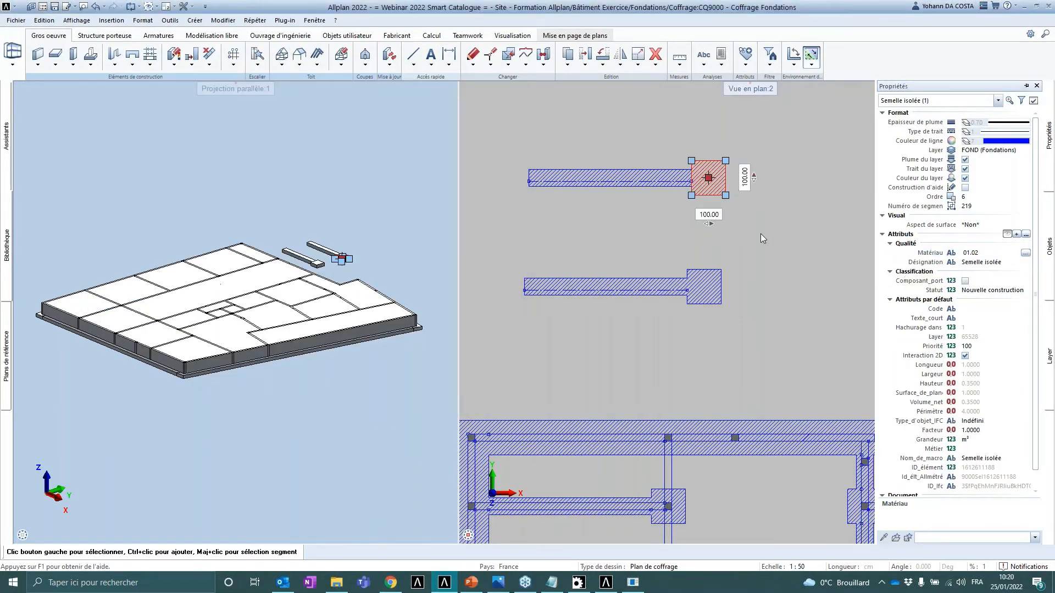
# - Set the architecture element filter to pick only Semelle isolée elements
pyautogui.press('Escape')
pyautogui.scroll(-2, 744, 236)
pyautogui.moveTo(728, 209); pyautogui.dragTo(543, 152)
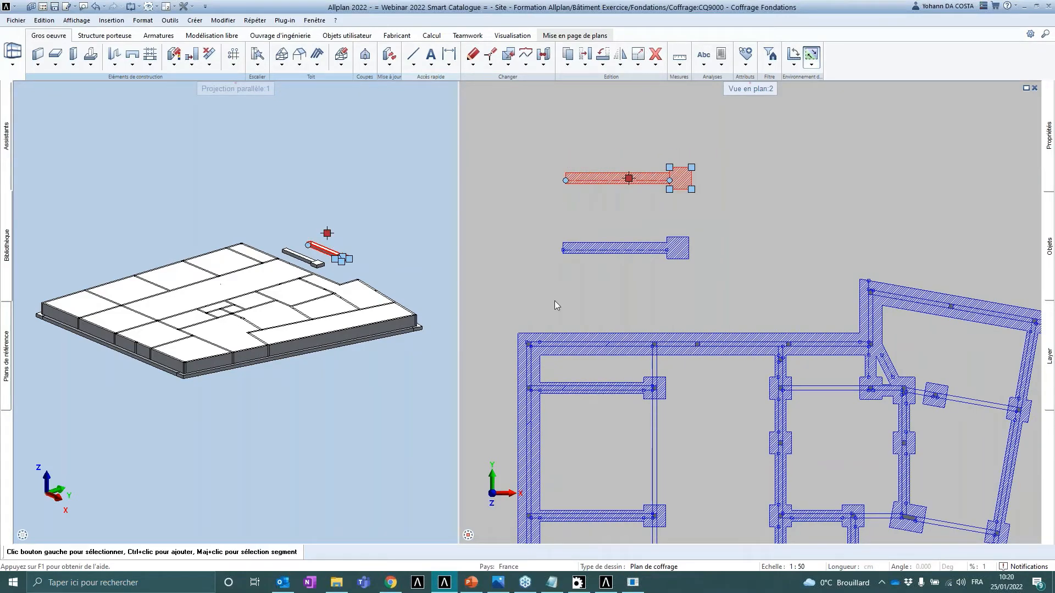
pyautogui.press('Escape')
pyautogui.scroll(-2, 653, 297)
pyautogui.moveTo(653, 298); pyautogui.dragTo(654, 230, button='middle')
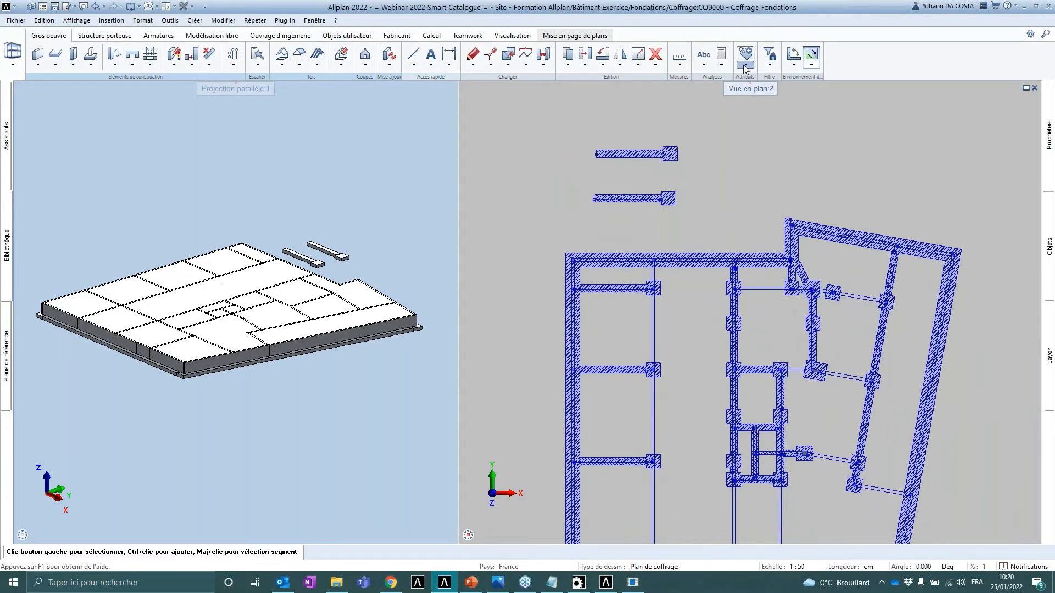
pyautogui.click(770, 64)
pyautogui.click(770, 72)
pyautogui.click(771, 73)
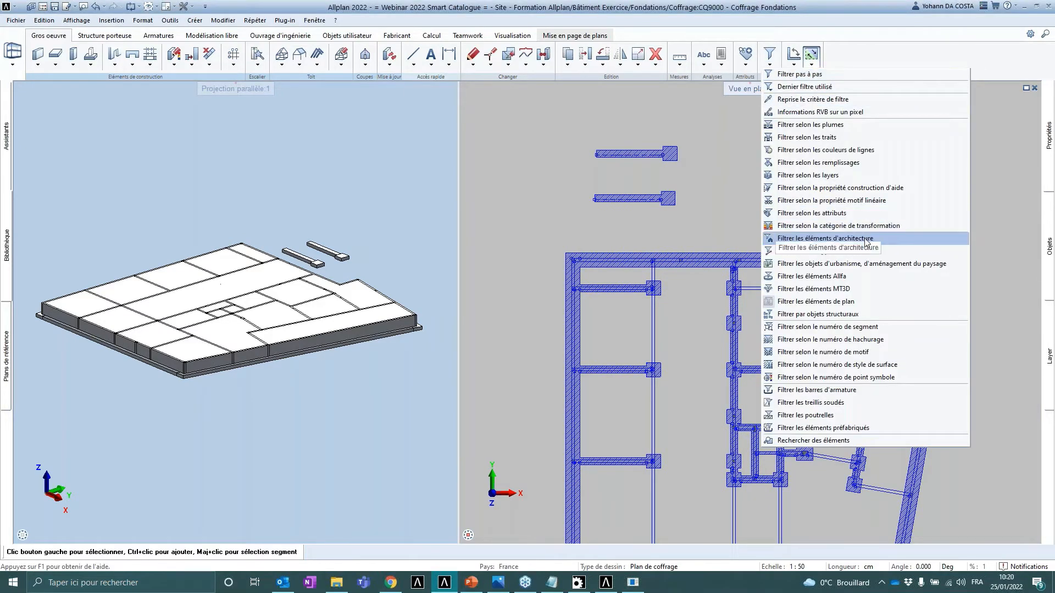
pyautogui.click(864, 238)
pyautogui.click(292, 230)
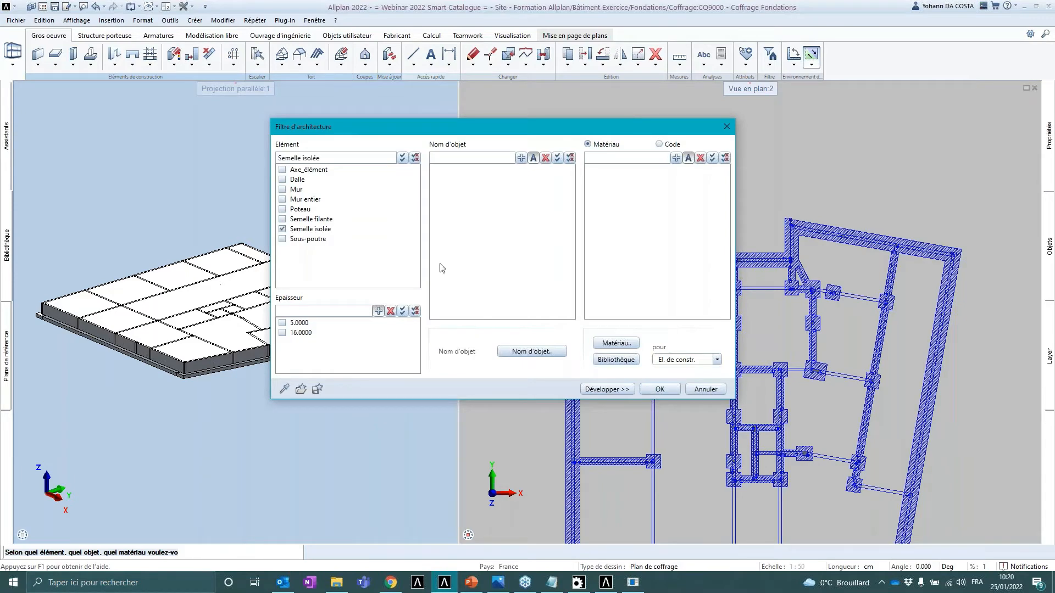
pyautogui.click(658, 389)
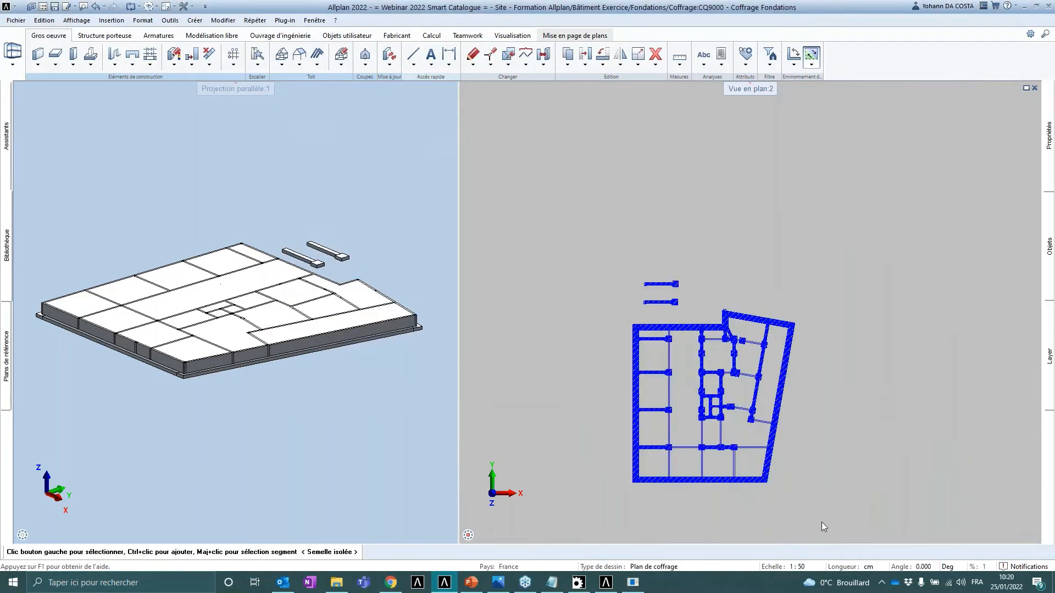
# - Window-select all isolated footings of the foundation plan and assign catalogue entry 01.02 to their Matériau attribute
pyautogui.moveTo(829, 522); pyautogui.dragTo(585, 309)
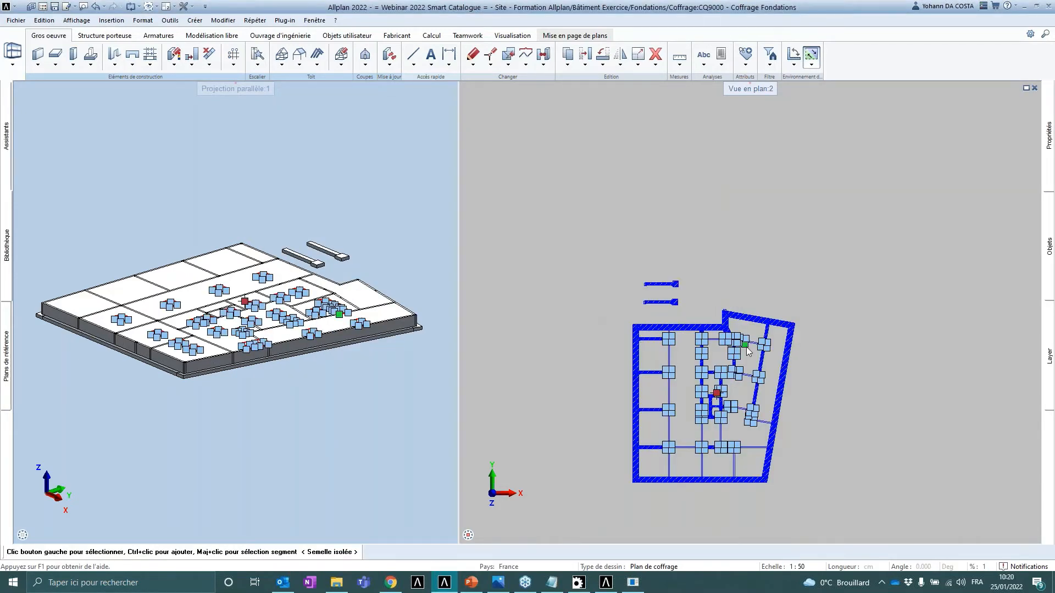
pyautogui.scroll(2, 722, 505)
pyautogui.moveTo(1045, 142)
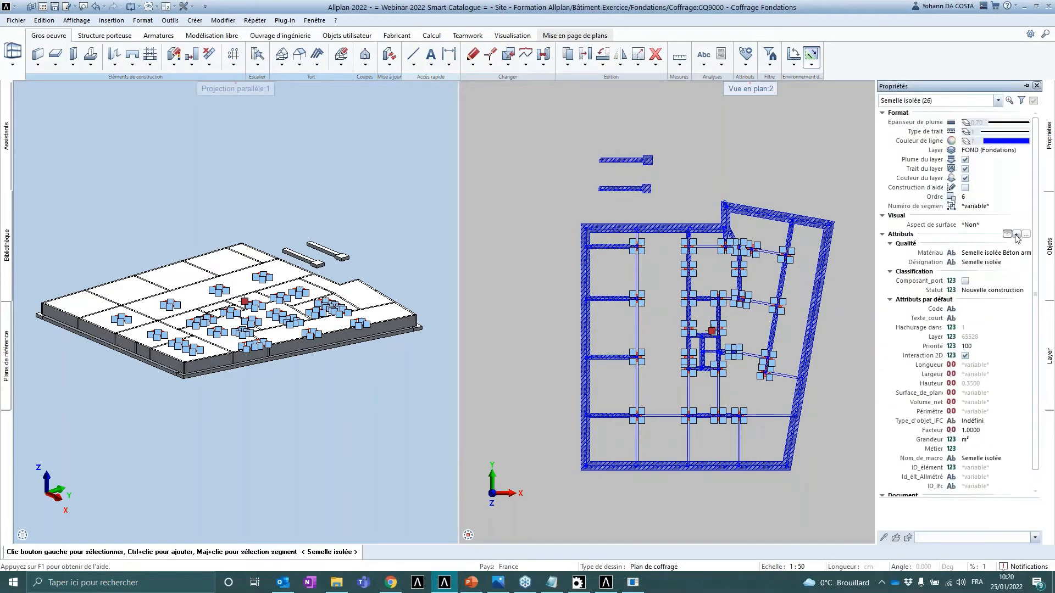
pyautogui.click(1022, 254)
pyautogui.click(1025, 252)
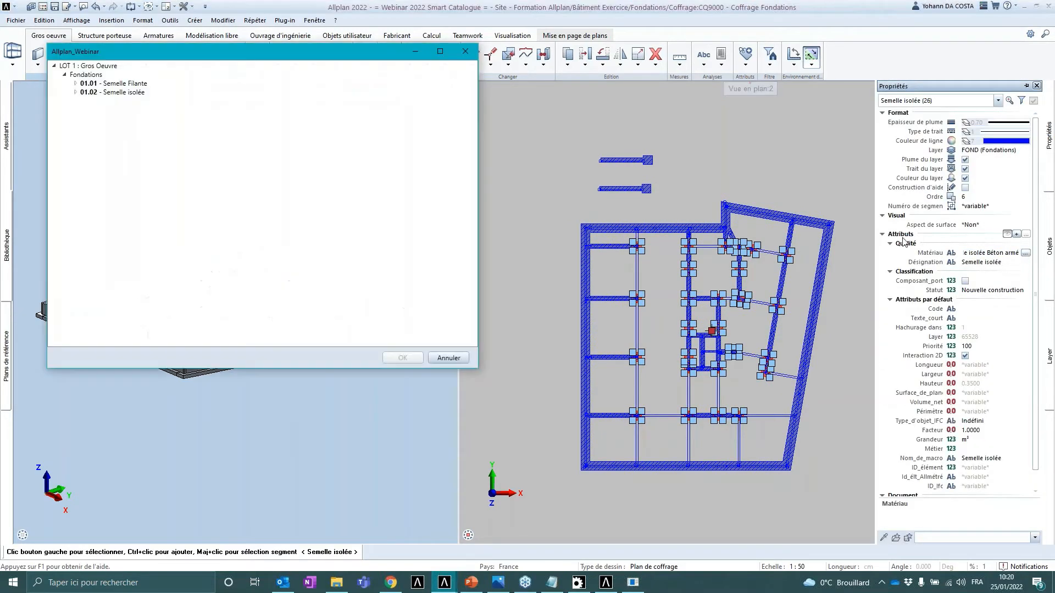
pyautogui.click(100, 94)
pyautogui.click(402, 357)
pyautogui.scroll(2, 652, 213)
pyautogui.scroll(4, 610, 198)
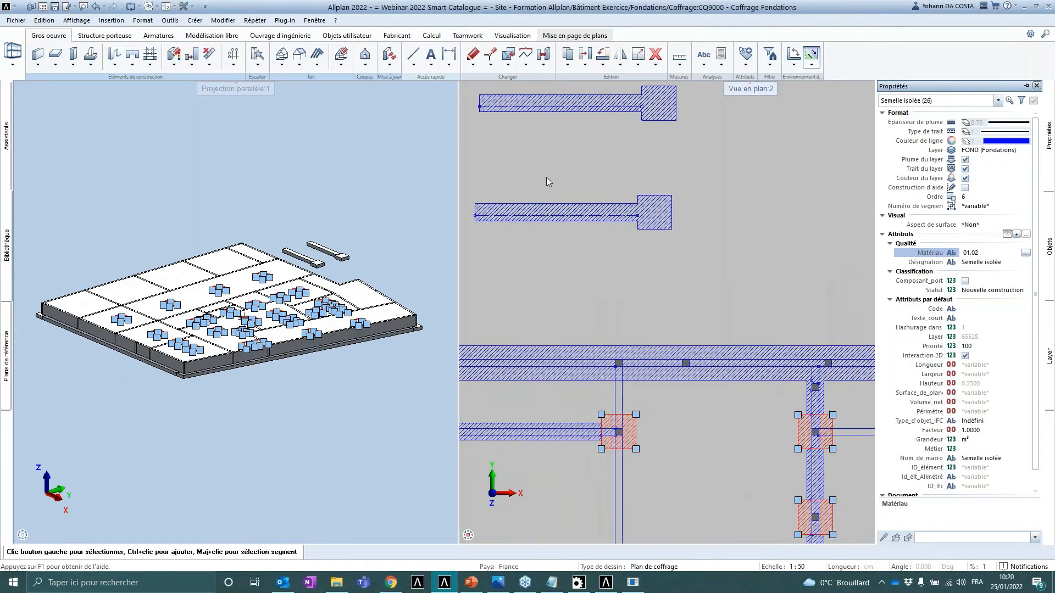
pyautogui.moveTo(546, 177); pyautogui.dragTo(647, 270, button='middle')
pyautogui.press('Escape')
pyautogui.scroll(1, 611, 236)
pyautogui.moveTo(611, 236); pyautogui.dragTo(622, 255, button='middle')
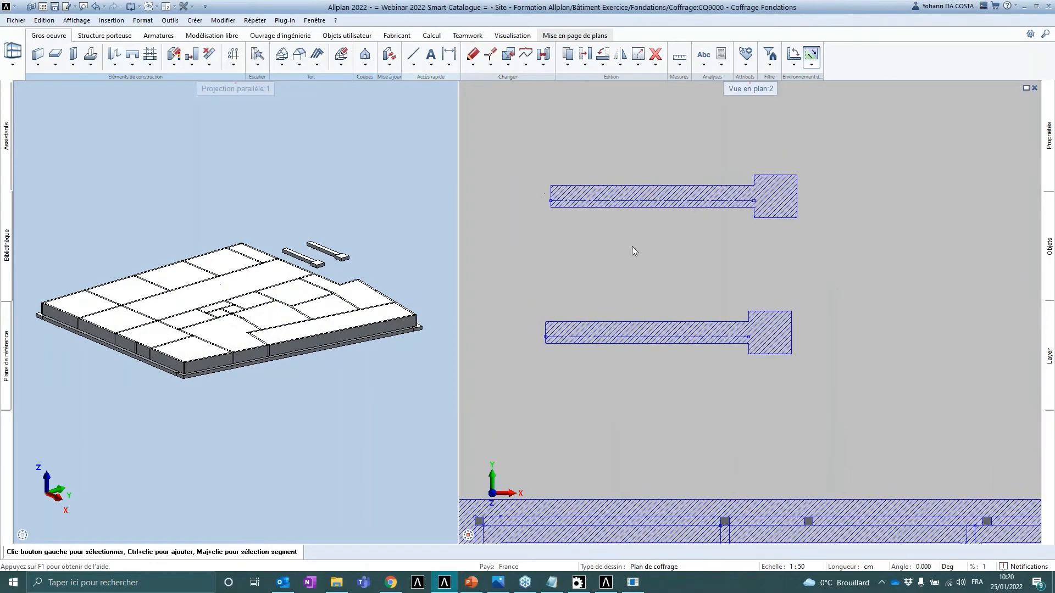
# - Switch to the presentation and view the slide comparing reports without and with the Smart Catalogue
pyautogui.click(471, 582)
pyautogui.click(82, 255)
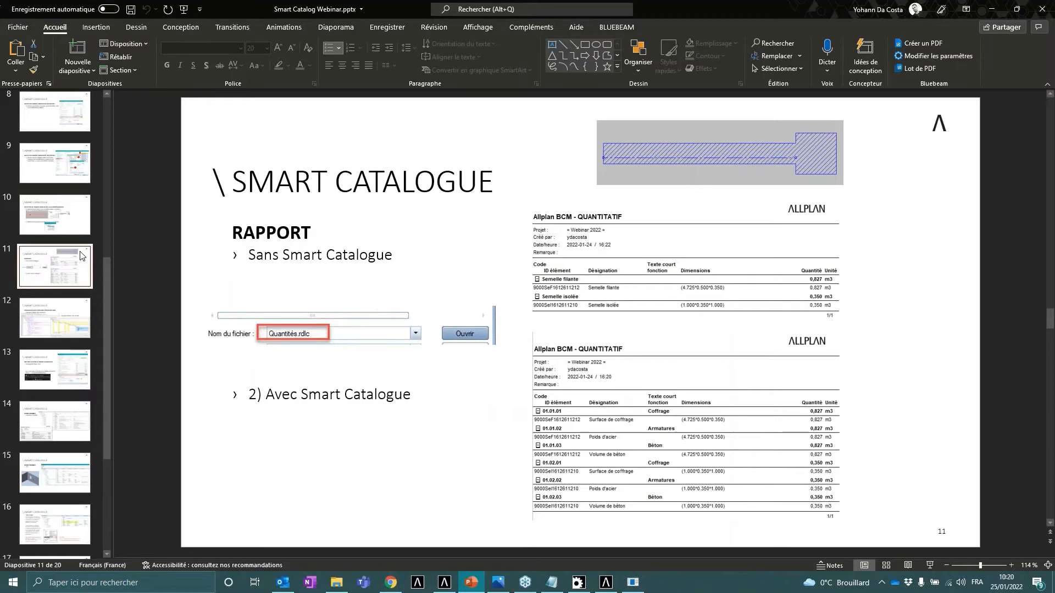
pyautogui.click(991, 9)
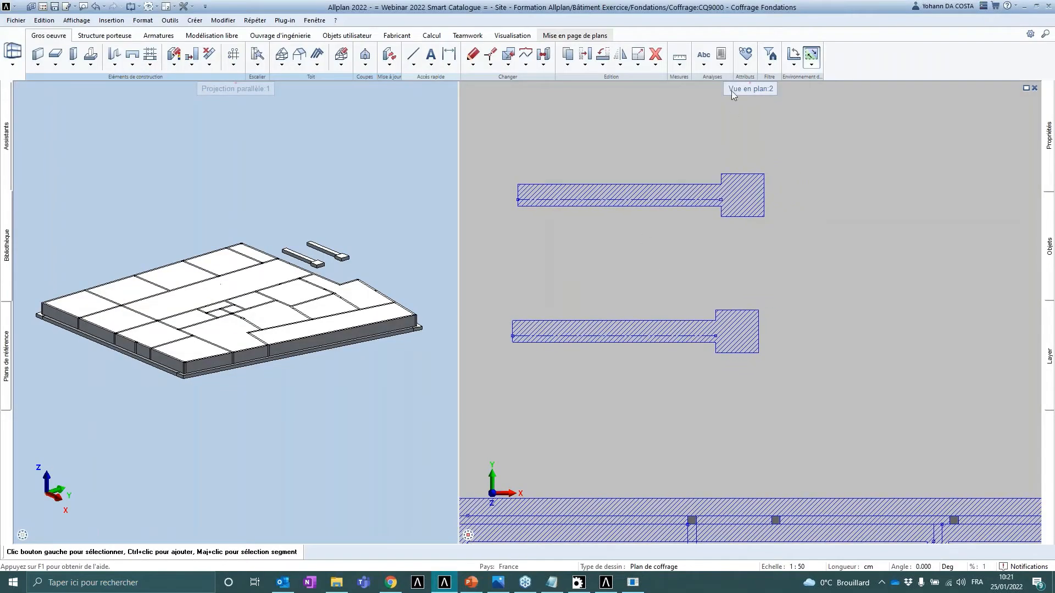
# - Generate the Quantités.rdlc report for the lower copied footing, which has no catalogue entries
pyautogui.click(722, 54)
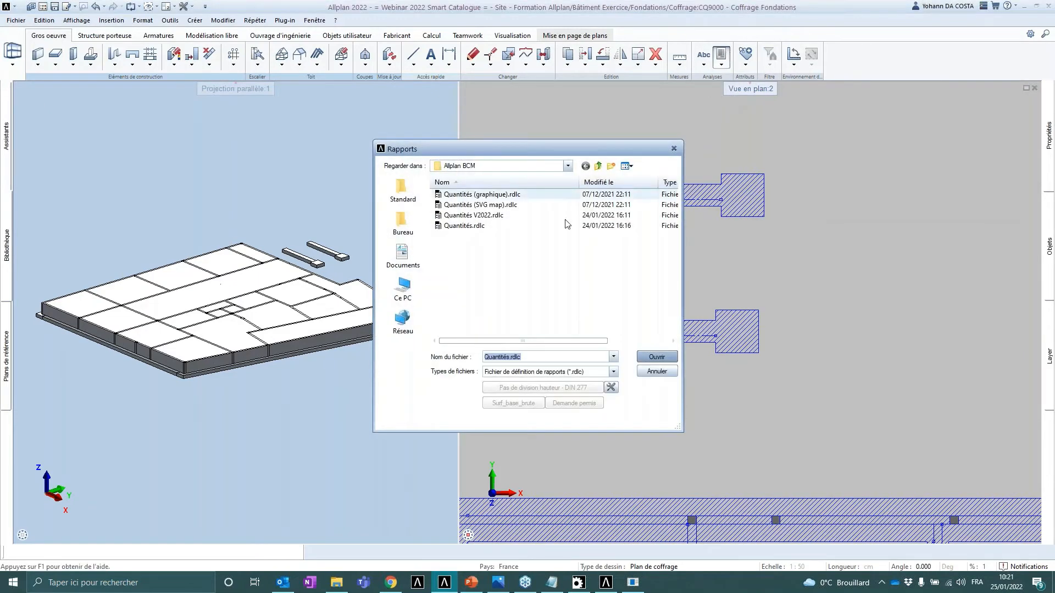
pyautogui.click(464, 226)
pyautogui.moveTo(467, 141); pyautogui.dragTo(409, 110)
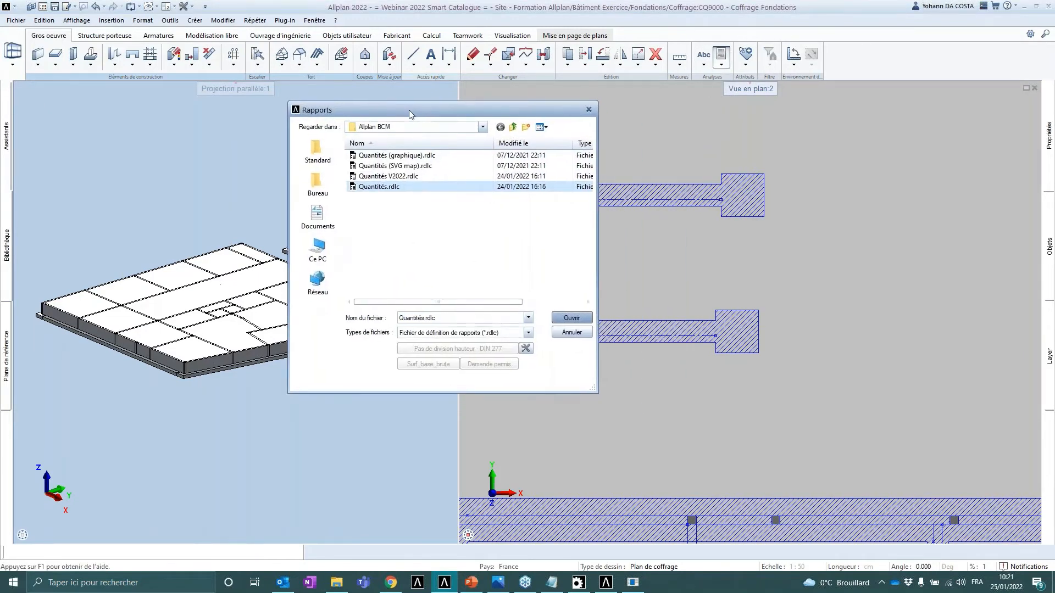
pyautogui.click(571, 317)
pyautogui.moveTo(486, 282); pyautogui.dragTo(775, 376)
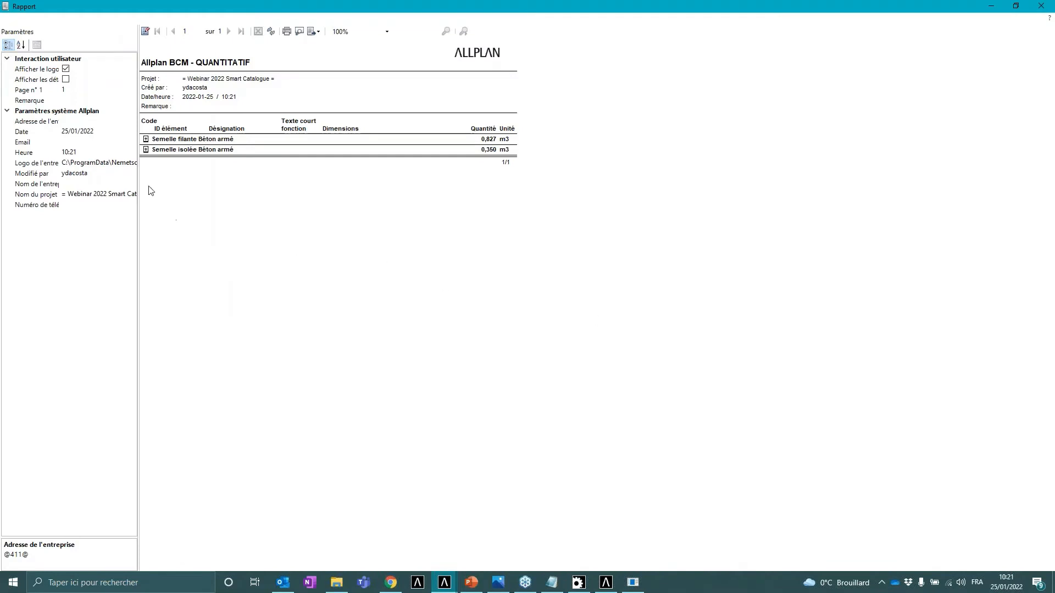
# - Expand the Semelle filante and Semelle isolée groups in the report, then close the report
pyautogui.click(147, 139)
pyautogui.click(146, 161)
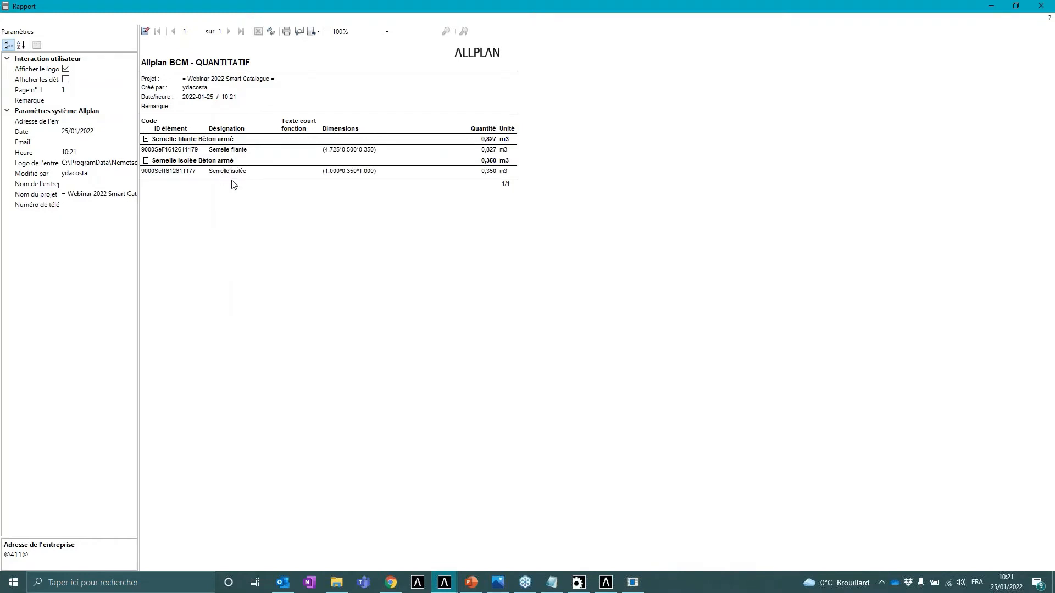
pyautogui.click(130, 163)
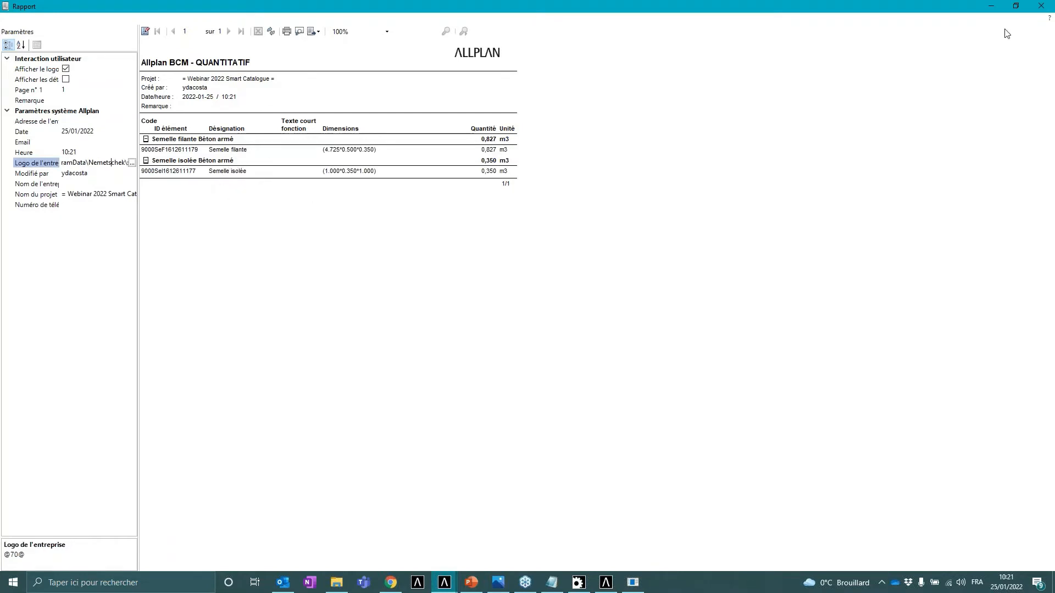
pyautogui.click(1041, 6)
# - Generate the Quantités.rdlc report for the upper copied footing with the catalogue entries
pyautogui.click(721, 58)
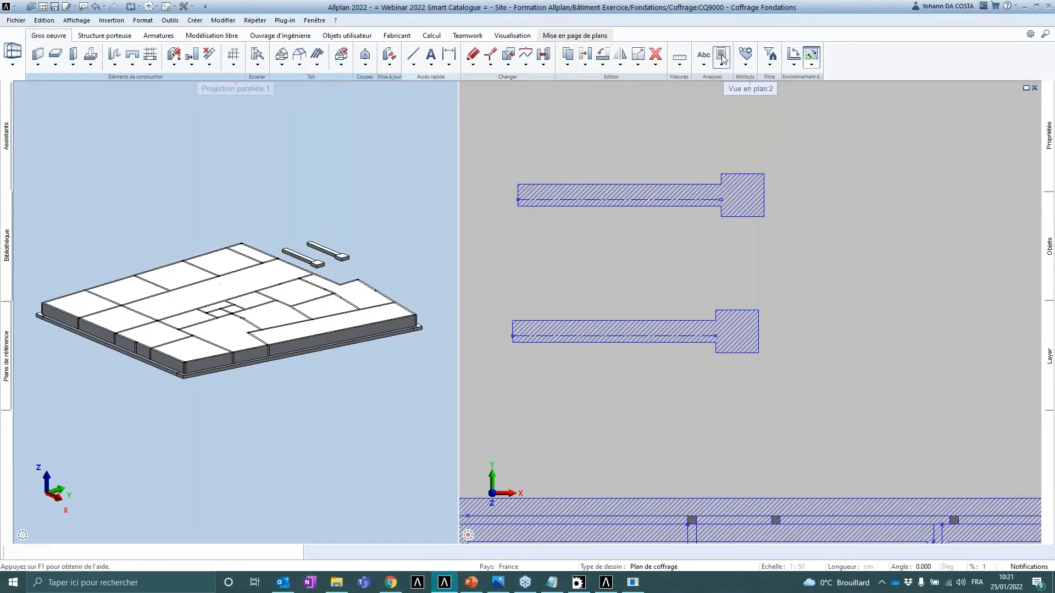
pyautogui.click(379, 187)
pyautogui.click(571, 318)
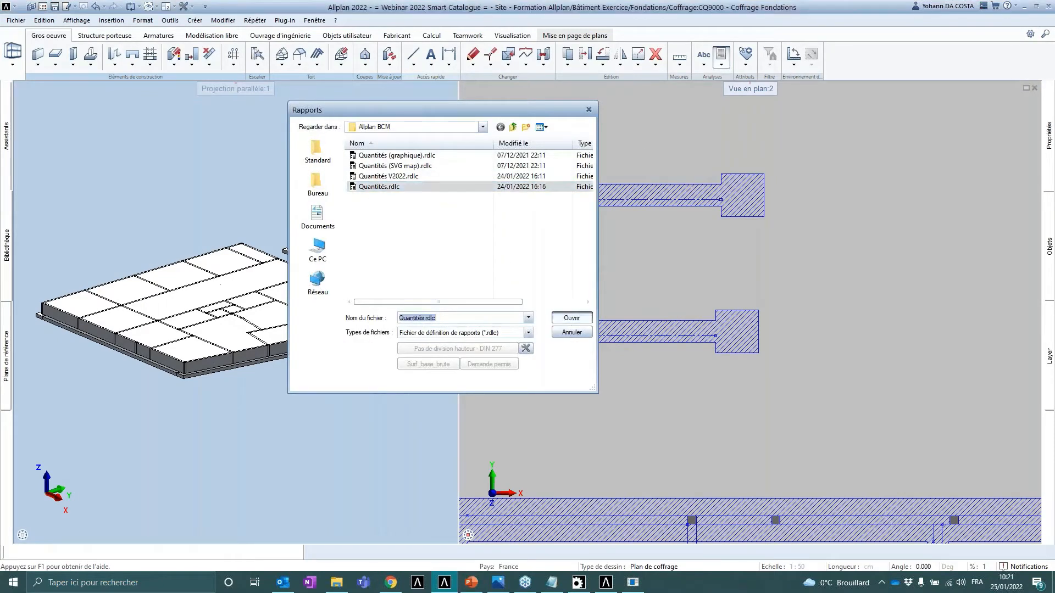
pyautogui.moveTo(496, 136); pyautogui.dragTo(790, 245)
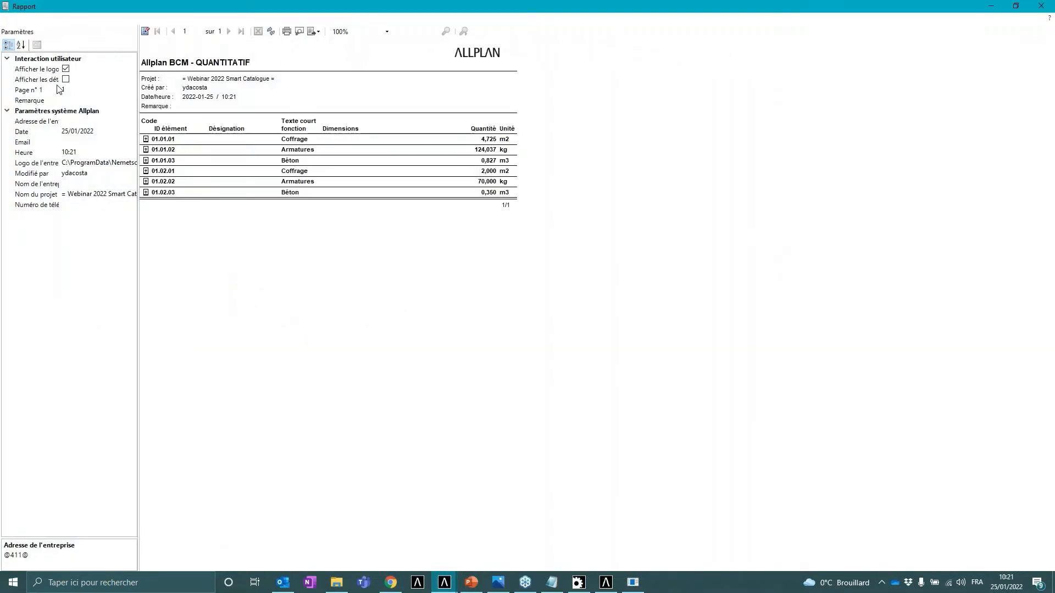
# - Show the report's details, then close the report
pyautogui.click(65, 79)
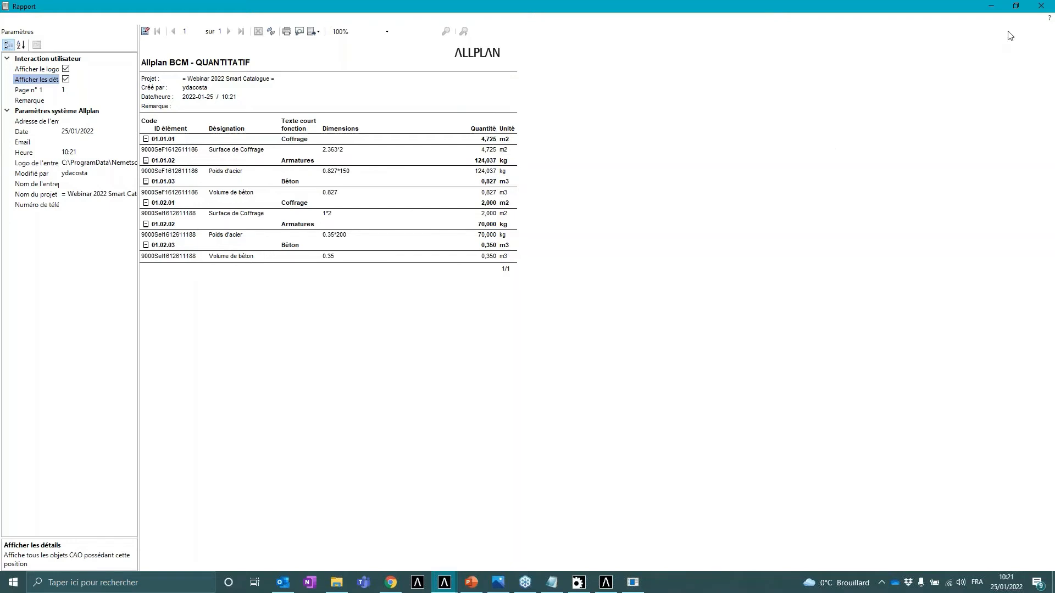
pyautogui.click(1041, 7)
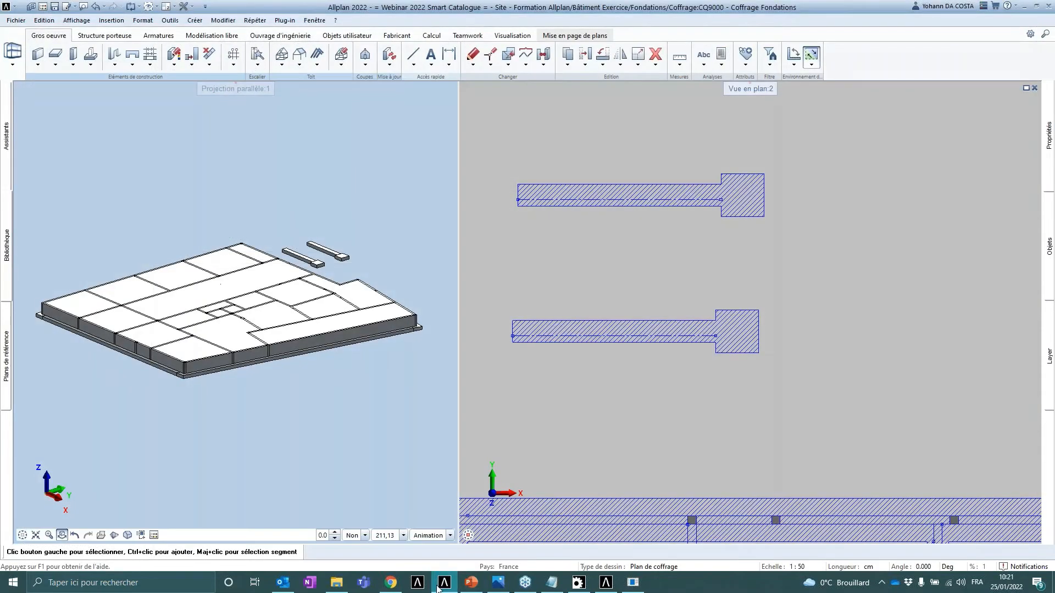
# - Switch to the presentation and view the slide on editing the catalogue with other XML editors
pyautogui.click(471, 582)
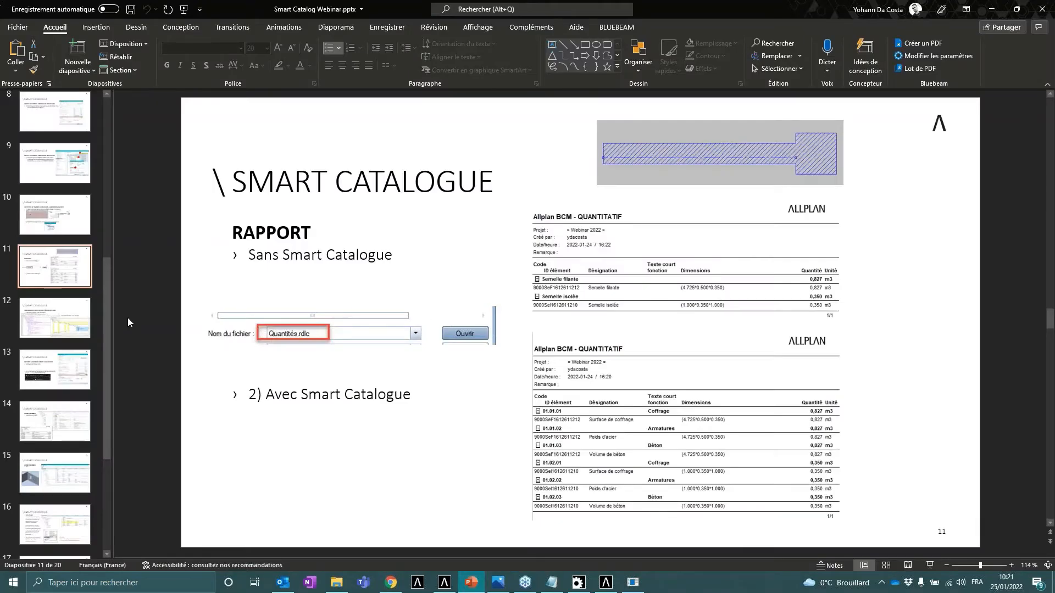
pyautogui.click(72, 312)
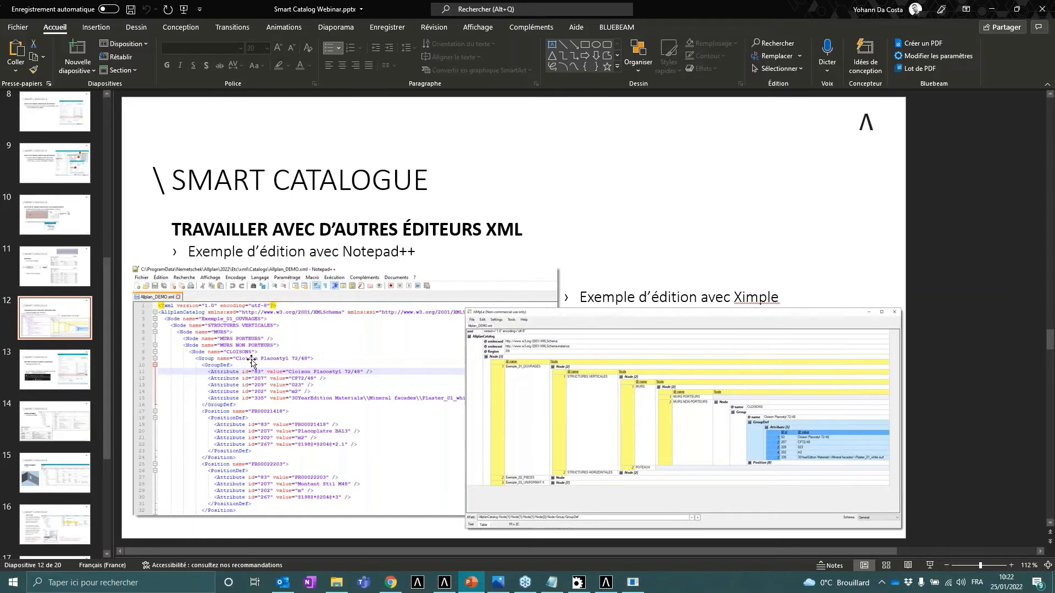
pyautogui.click(273, 334)
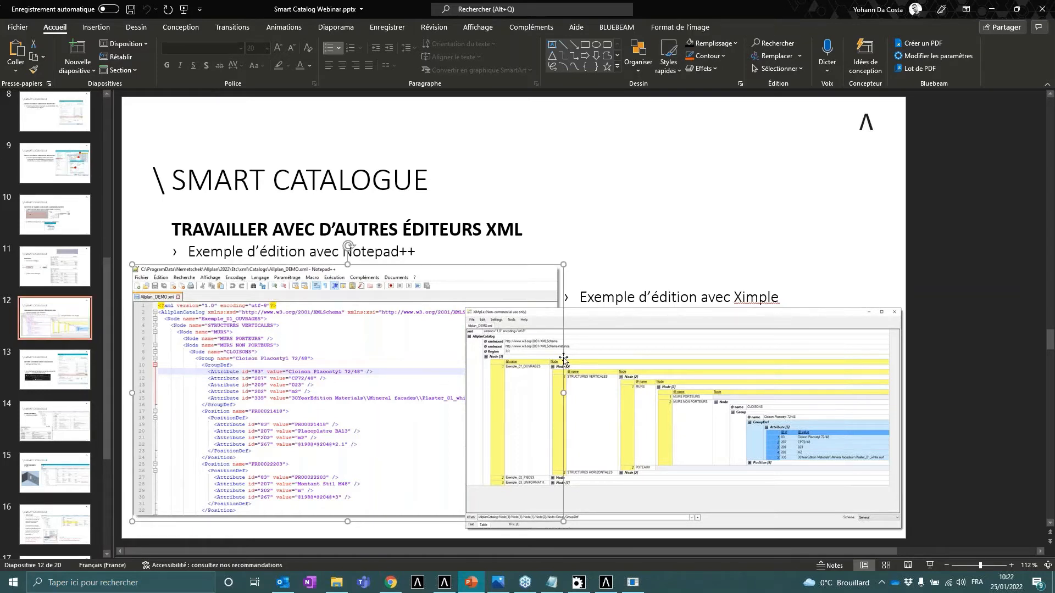
pyautogui.click(683, 341)
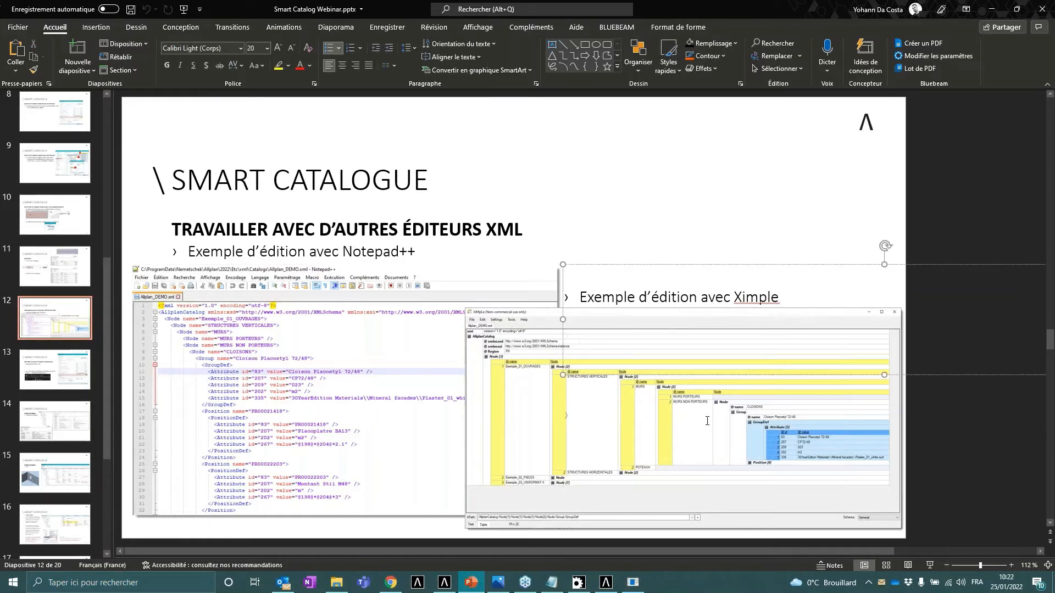
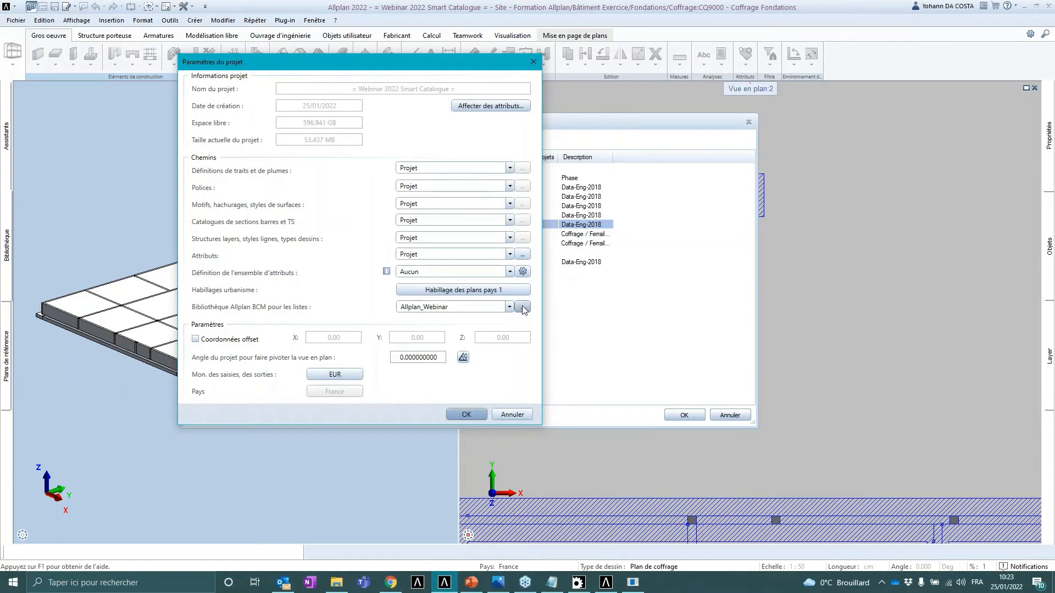
# - Reload Allplan_Webinar.xml as the project's Allplan BCM library and confirm the project settings and project opening
pyautogui.click(522, 307)
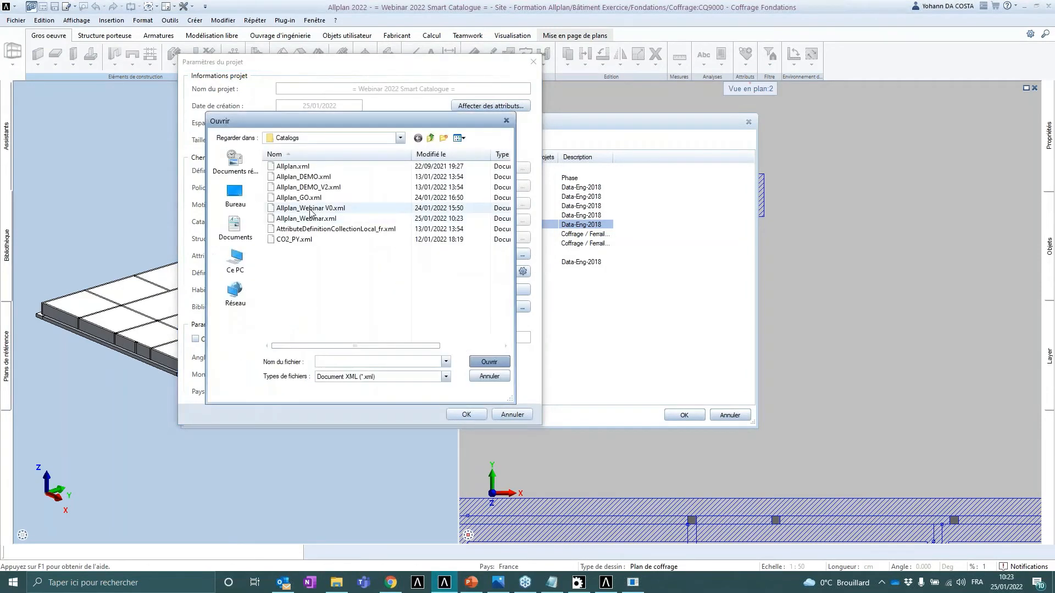
pyautogui.click(311, 219)
pyautogui.click(488, 362)
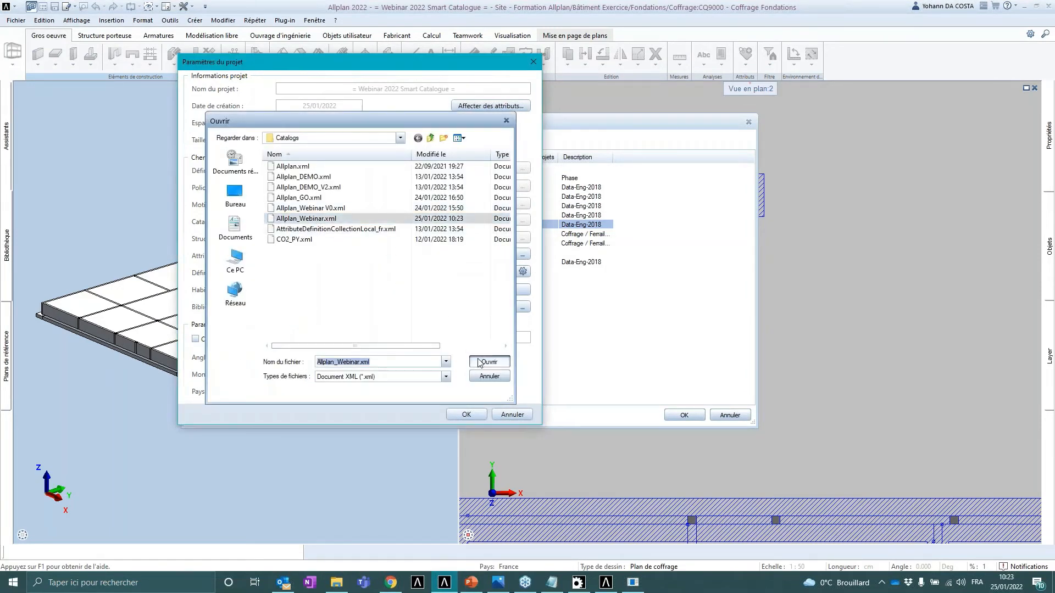
pyautogui.click(466, 415)
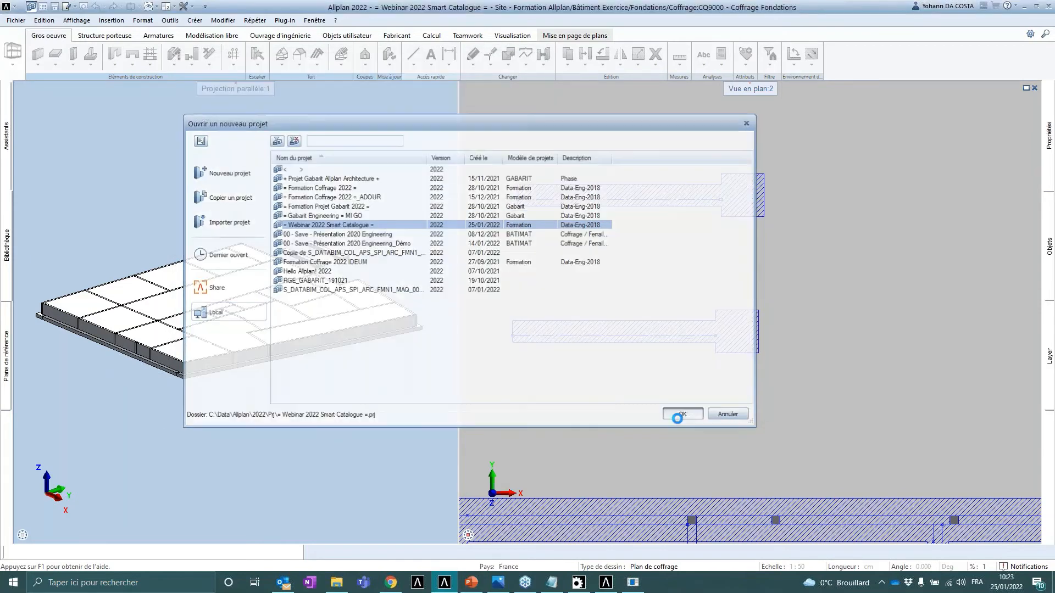
pyautogui.click(682, 415)
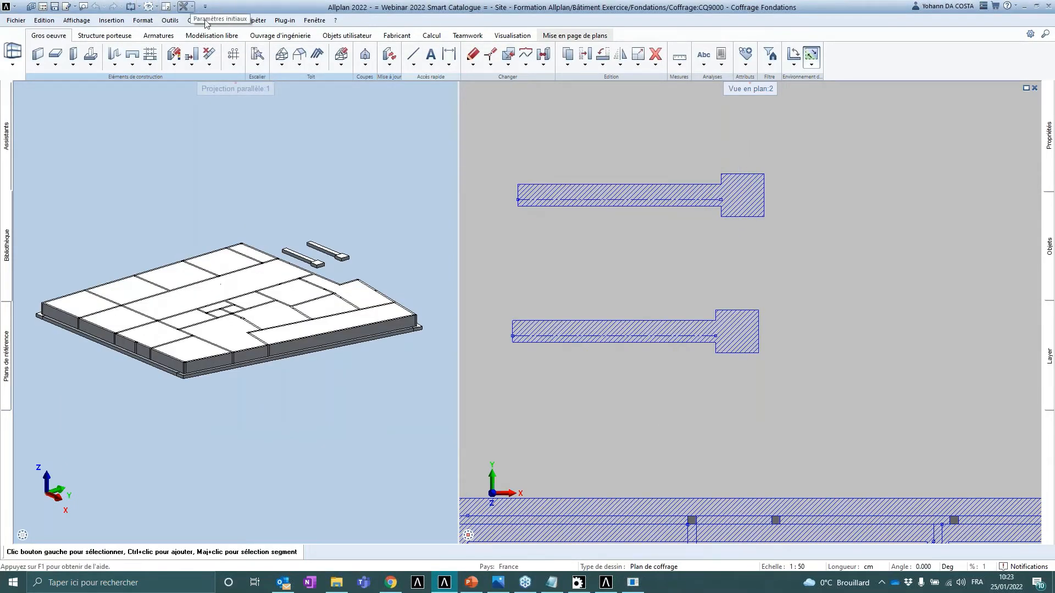
# - Generate the Quantités.rdlc report for the upper footing selected with a window
pyautogui.click(721, 54)
pyautogui.moveTo(542, 157); pyautogui.dragTo(364, 118)
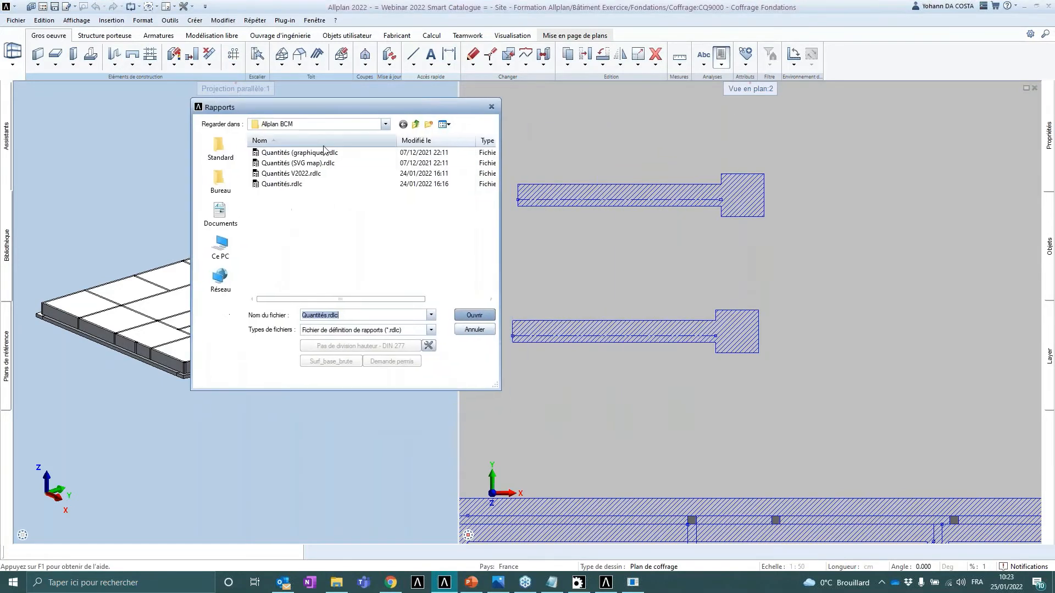
pyautogui.click(291, 185)
pyautogui.click(471, 313)
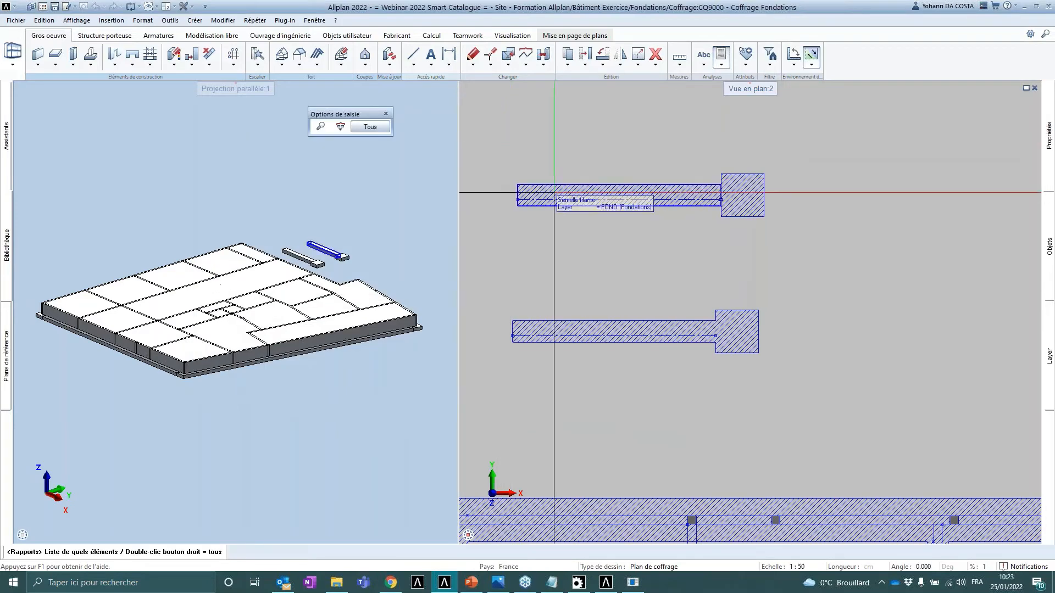
pyautogui.moveTo(494, 138); pyautogui.dragTo(802, 246)
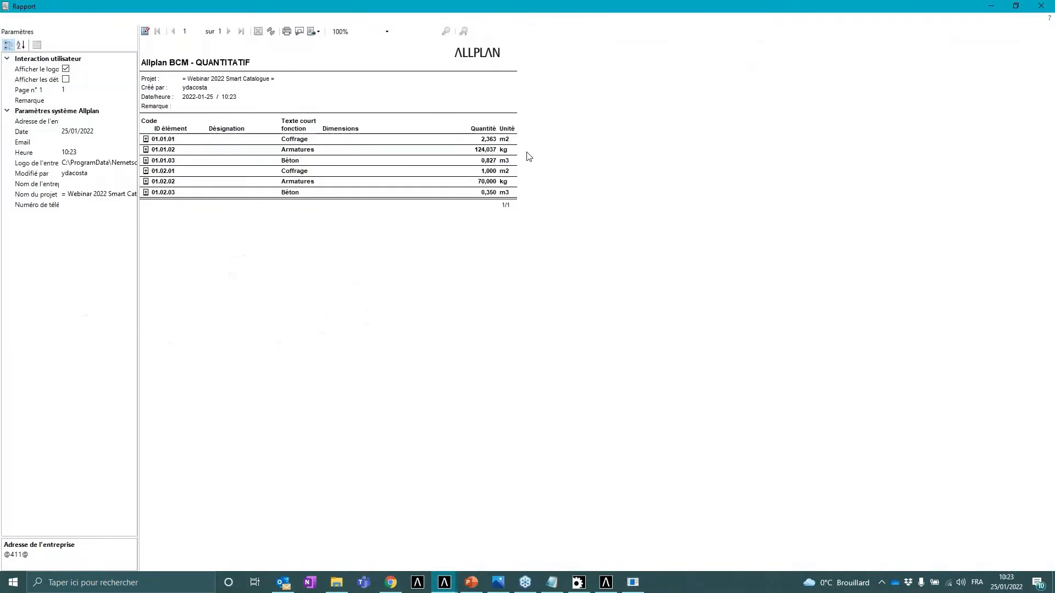
# - Expand the formwork entries 01.01.01 and 01.02.01 in the report, then close the report
pyautogui.click(146, 139)
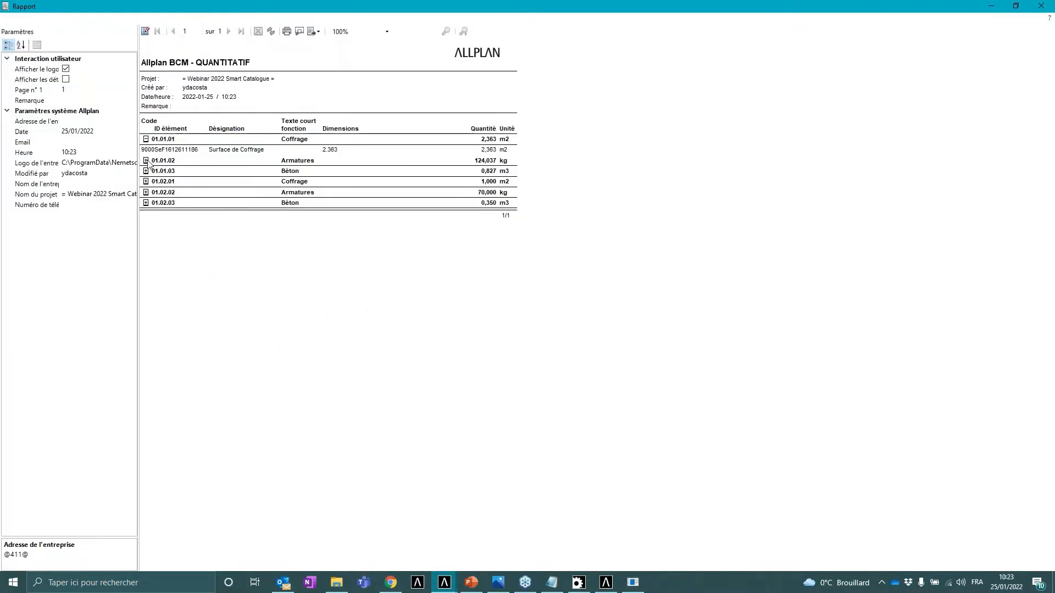
pyautogui.click(146, 181)
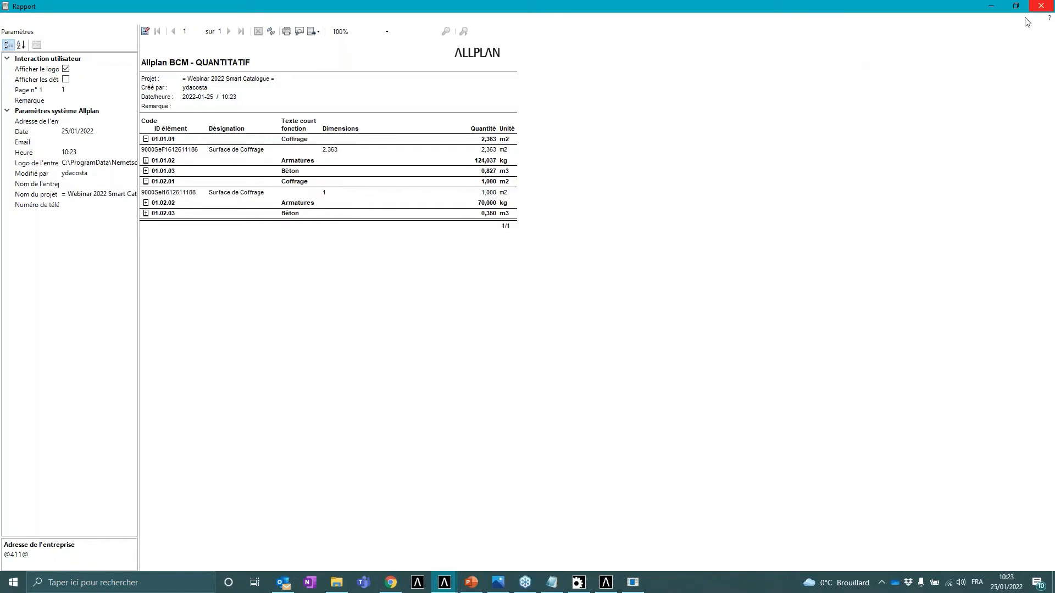
pyautogui.click(1040, 6)
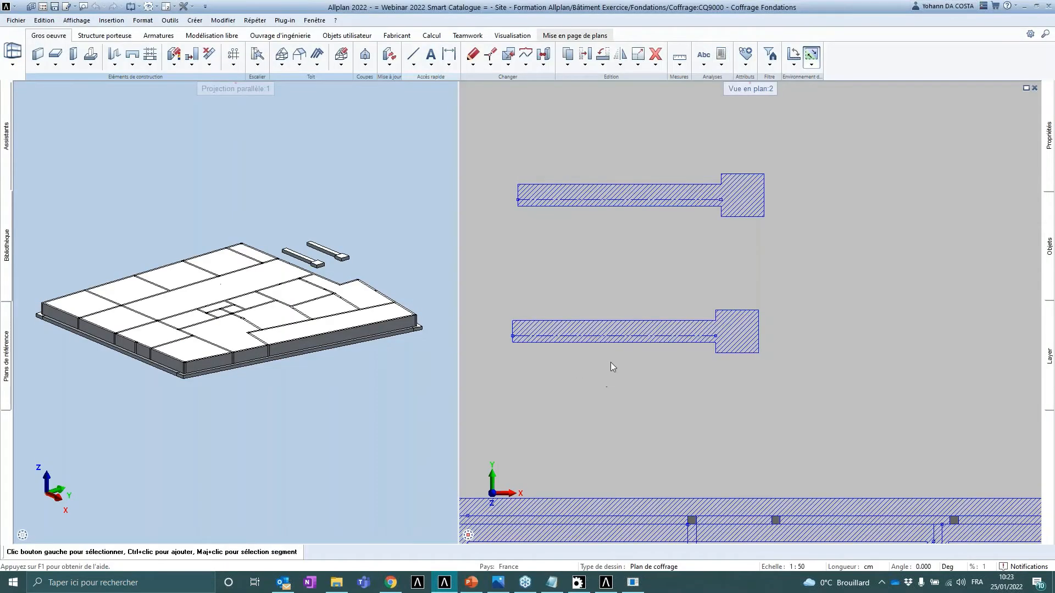
# - Switch to the presentation and move on to the slide showing other catalogue examples
pyautogui.click(472, 583)
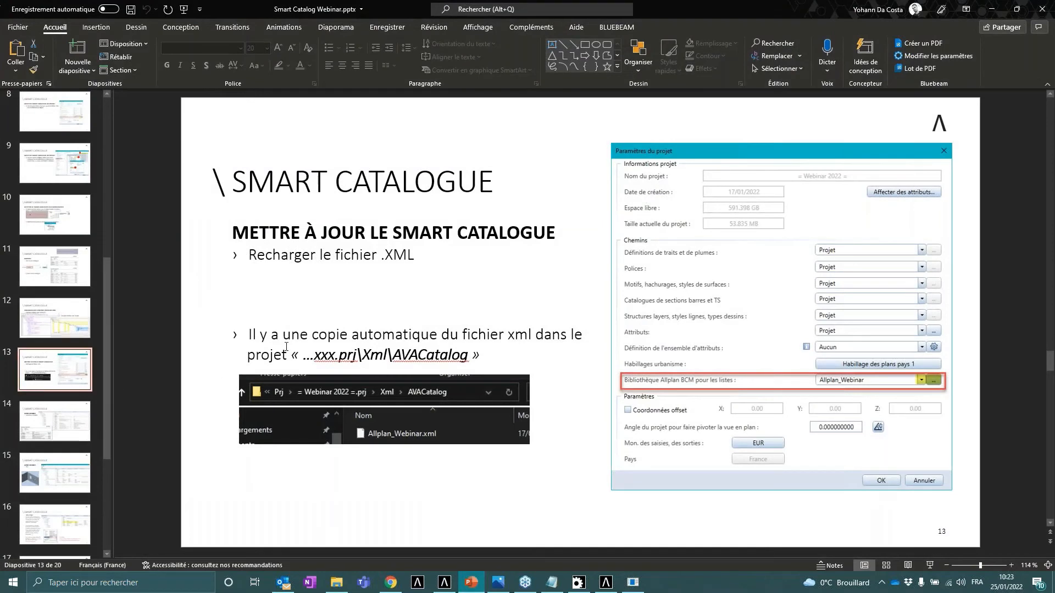
pyautogui.moveTo(251, 332)
pyautogui.mouseDown()
pyautogui.moveTo(494, 350)
pyautogui.moveTo(314, 356)
pyautogui.moveTo(254, 337)
pyautogui.mouseUp()
pyautogui.click(496, 356)
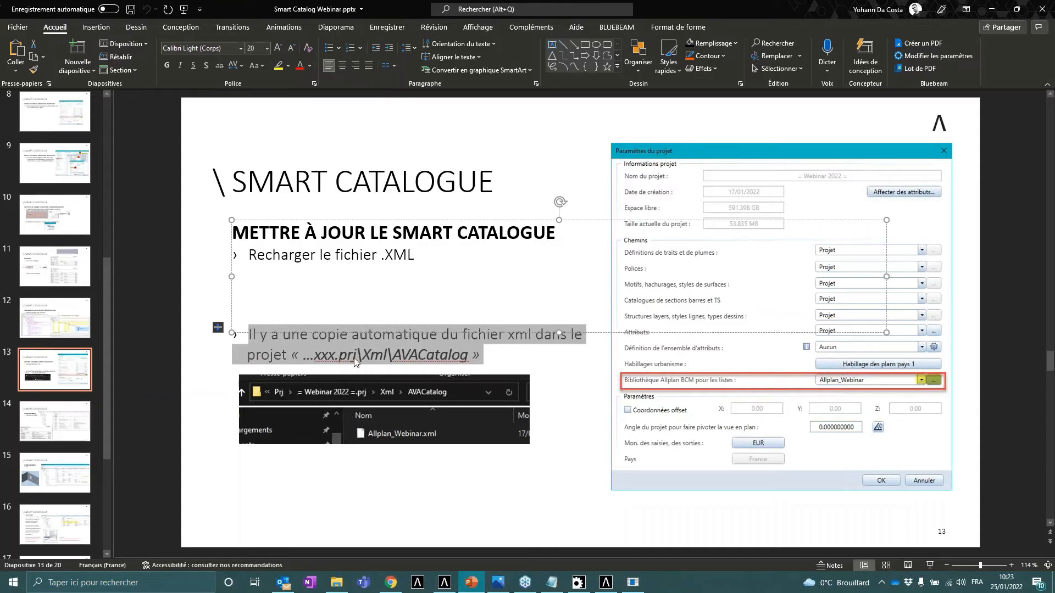
pyautogui.press('Right')
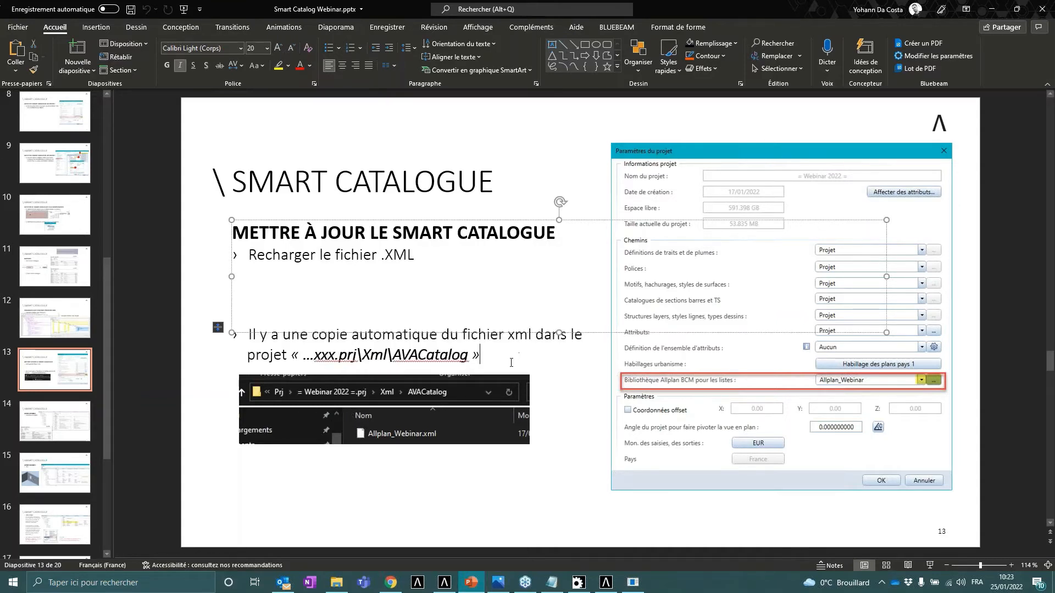
pyautogui.press('ctrl')
pyautogui.press('ctrl')
pyautogui.click(85, 422)
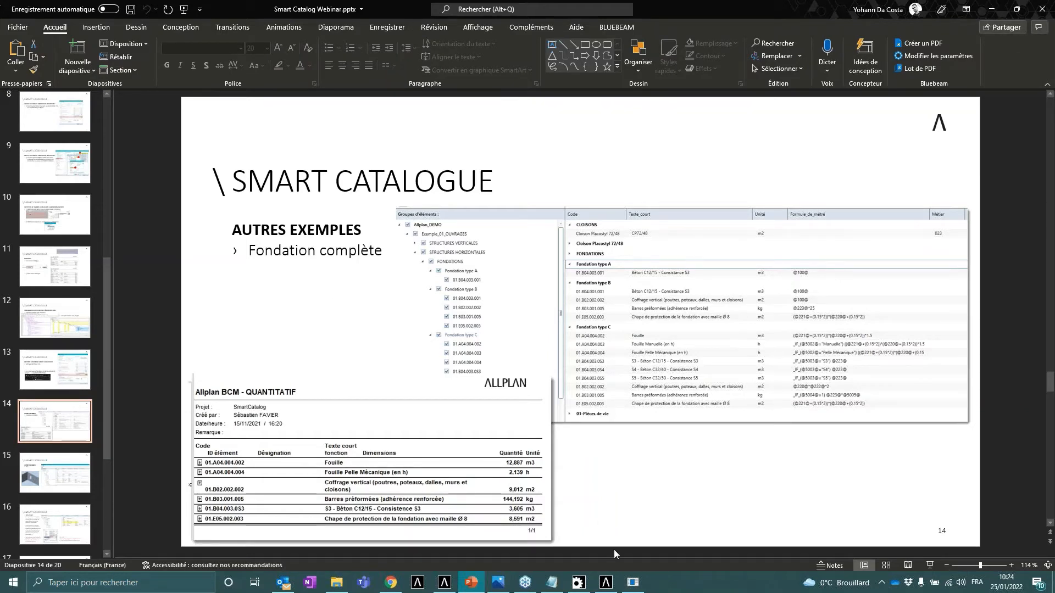
# - Switch to the Smart Catalogue editor and open the Allplan_DEMO.xml catalogue
pyautogui.click(605, 582)
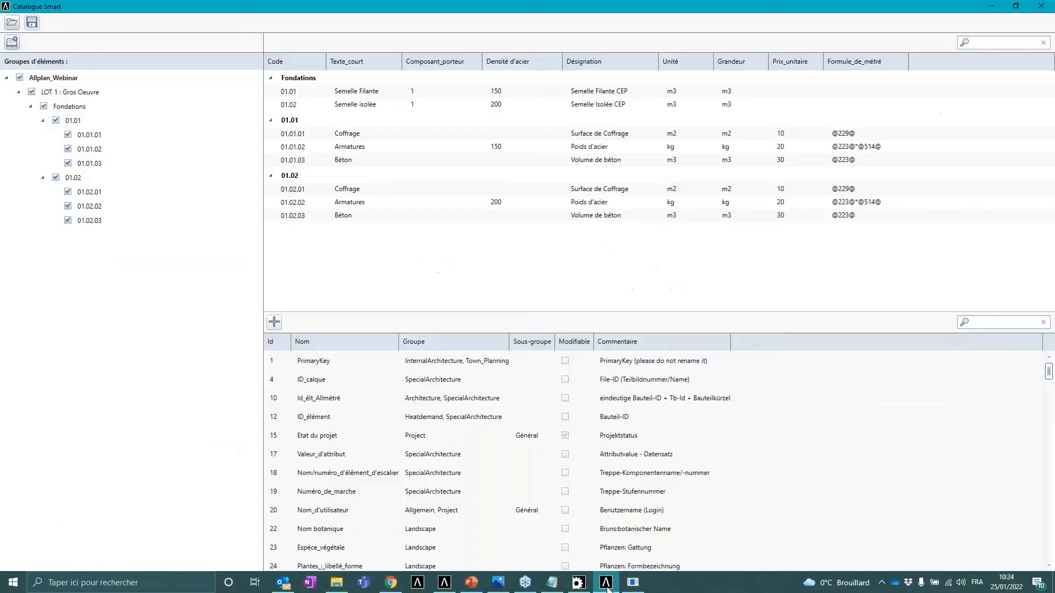
pyautogui.click(12, 23)
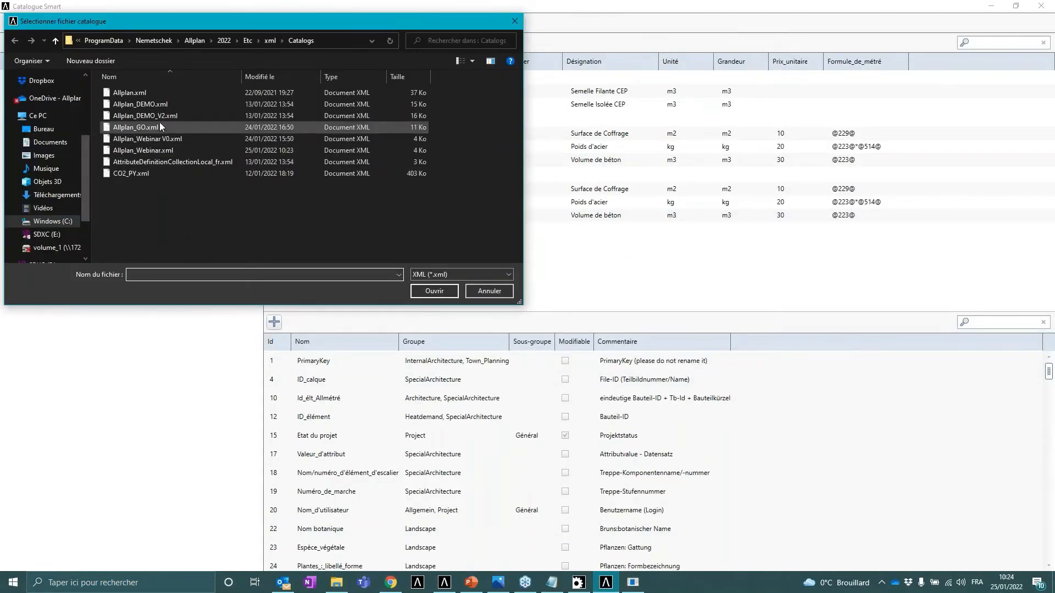
pyautogui.click(156, 105)
pyautogui.click(413, 293)
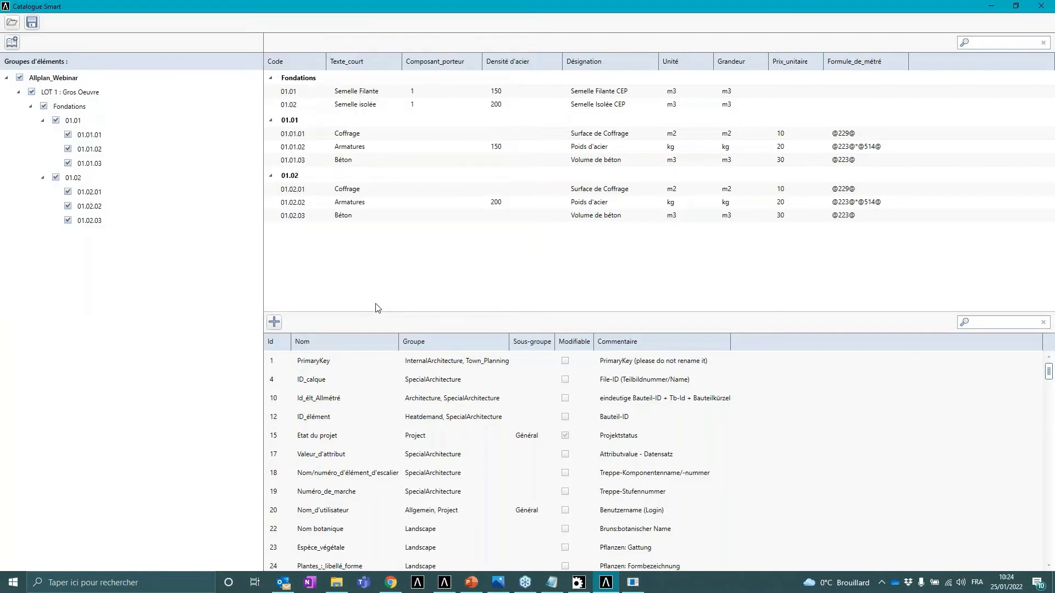
# - Collapse the Exemple_02_PIECES group and uncheck the vertical structures in the demo catalogue's group tree
pyautogui.scroll(-15, 94, 207)
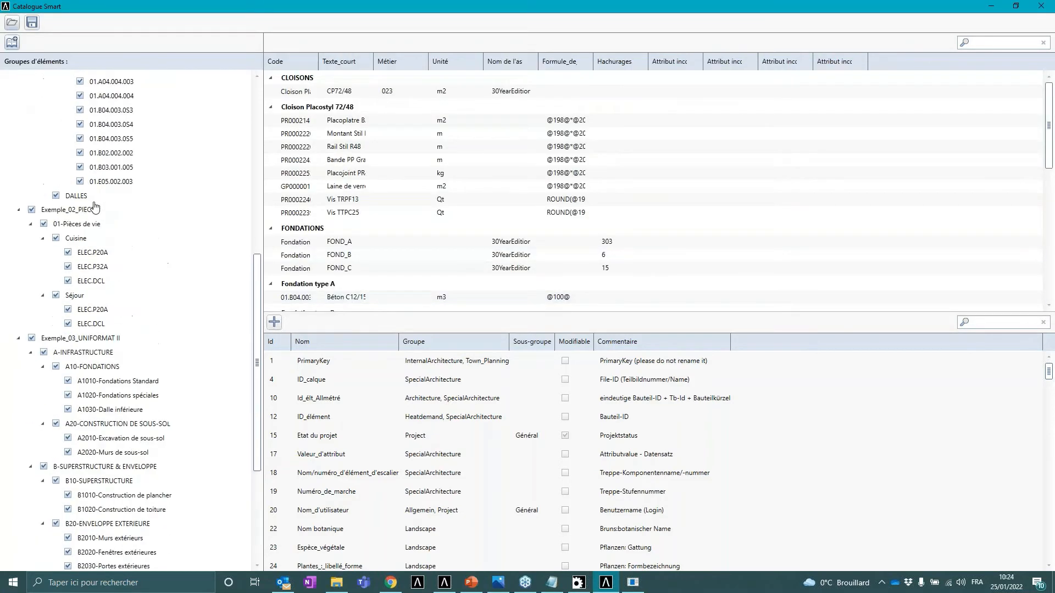
pyautogui.scroll(6, 95, 207)
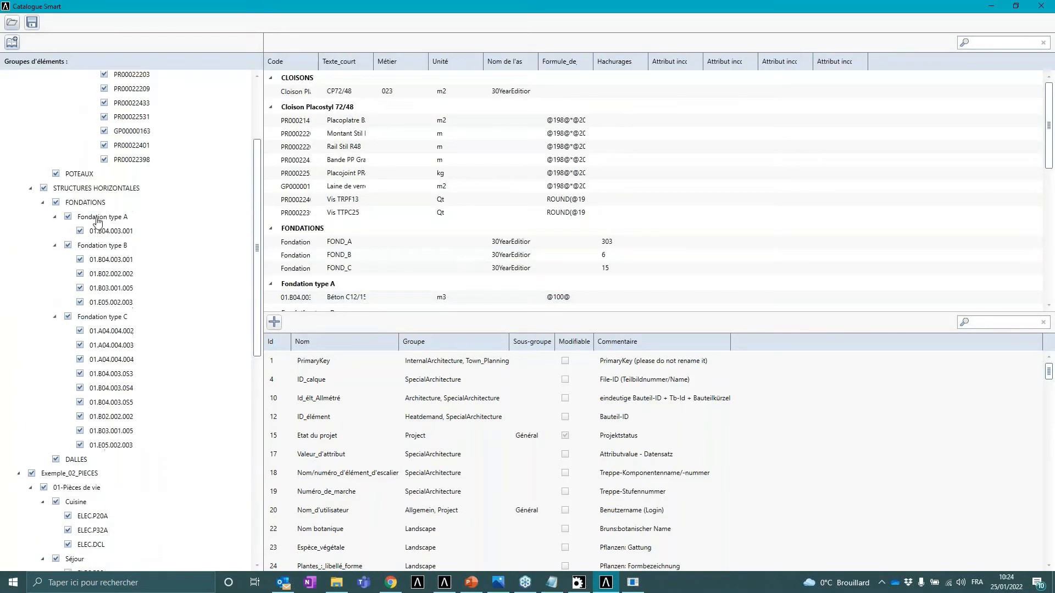
pyautogui.click(18, 473)
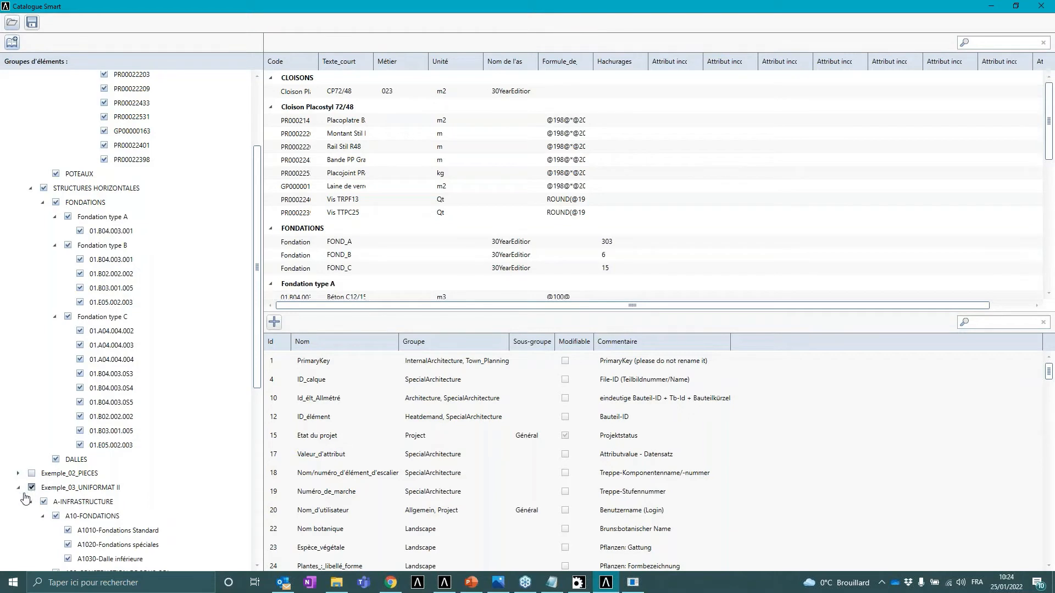
pyautogui.scroll(3, 101, 279)
pyautogui.click(104, 262)
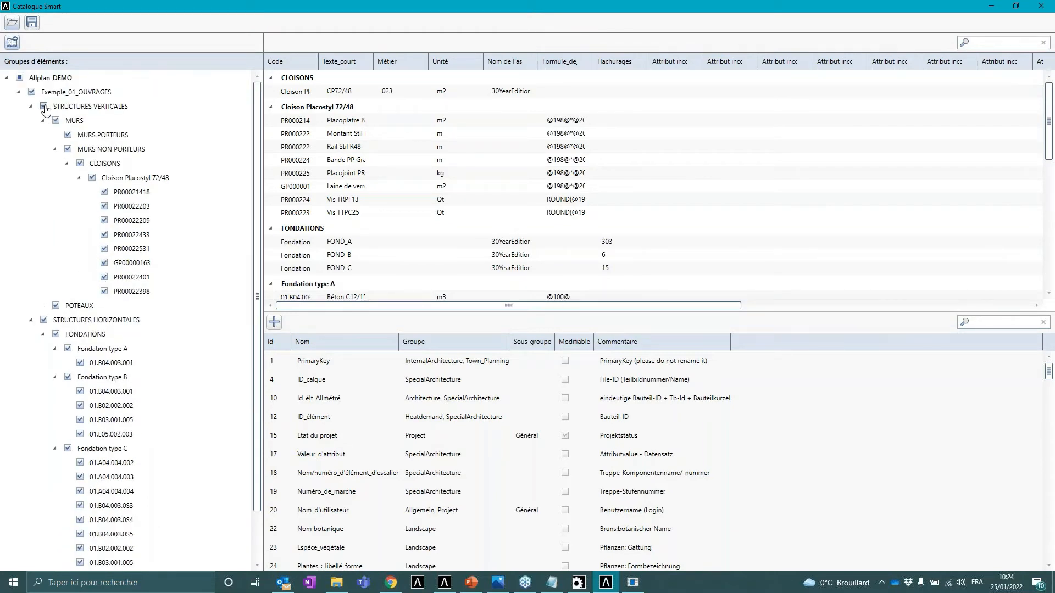
pyautogui.click(31, 92)
pyautogui.click(44, 321)
pyautogui.scroll(-2, 249, 307)
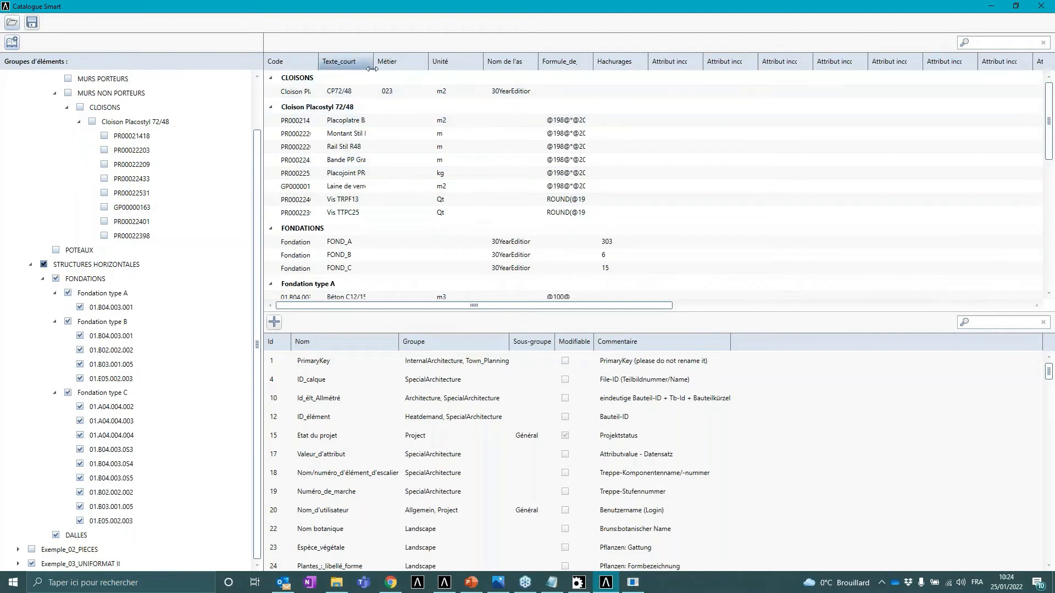
# - Widen the Texte_court and Formule_de_métré columns and scroll to the foundation type entries
pyautogui.moveTo(373, 61); pyautogui.dragTo(479, 62)
pyautogui.scroll(-4, 458, 166)
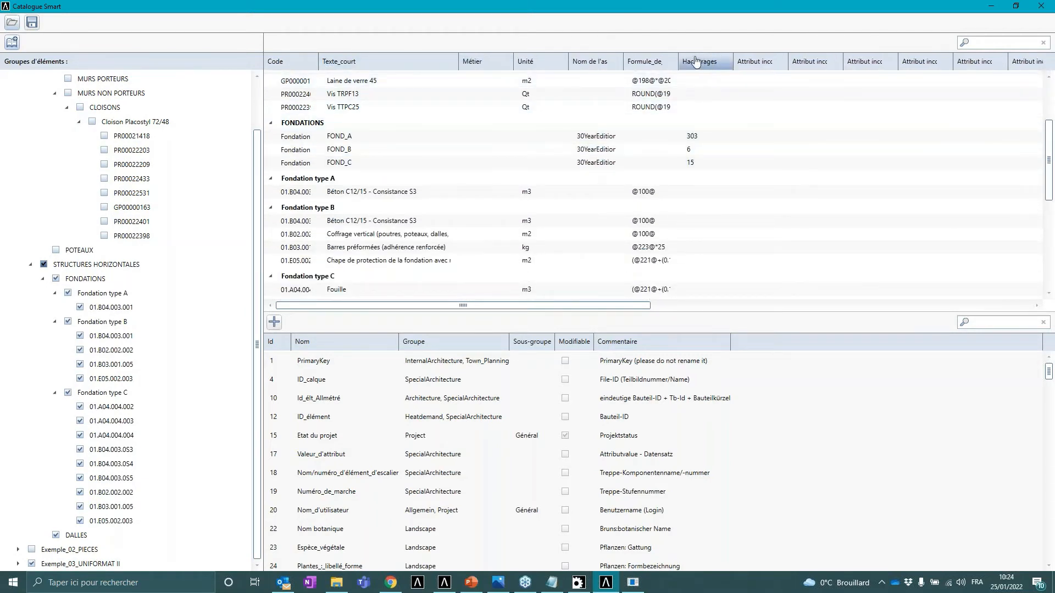
pyautogui.moveTo(678, 62); pyautogui.dragTo(843, 62)
pyautogui.scroll(-2, 766, 147)
pyautogui.scroll(-1, 766, 147)
pyautogui.scroll(-1, 693, 154)
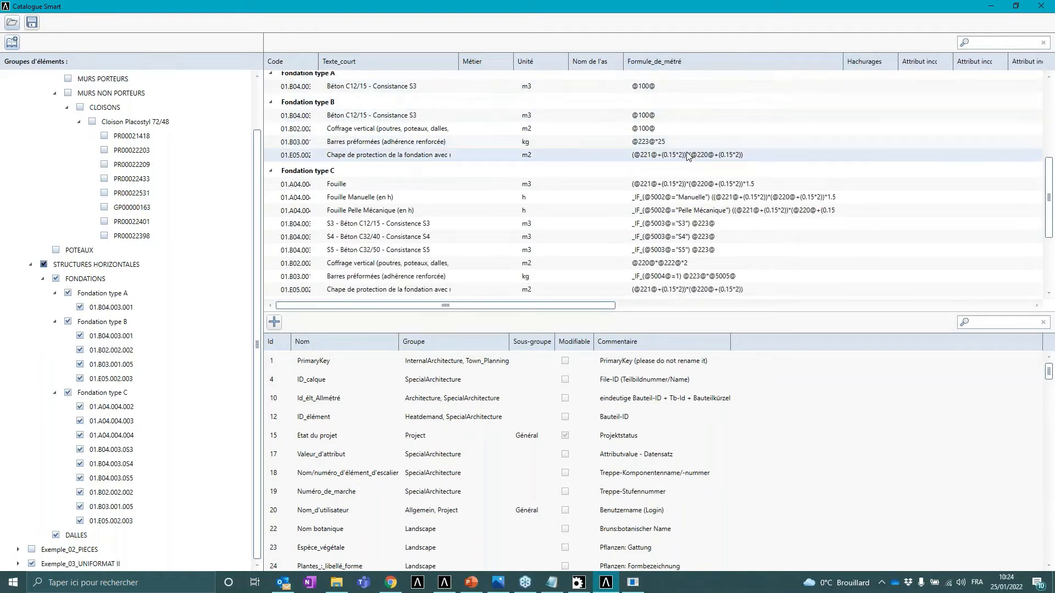
# - Inspect the quantity formulas of the Fondation type B and C entries and the attribute list
pyautogui.doubleClick(681, 156)
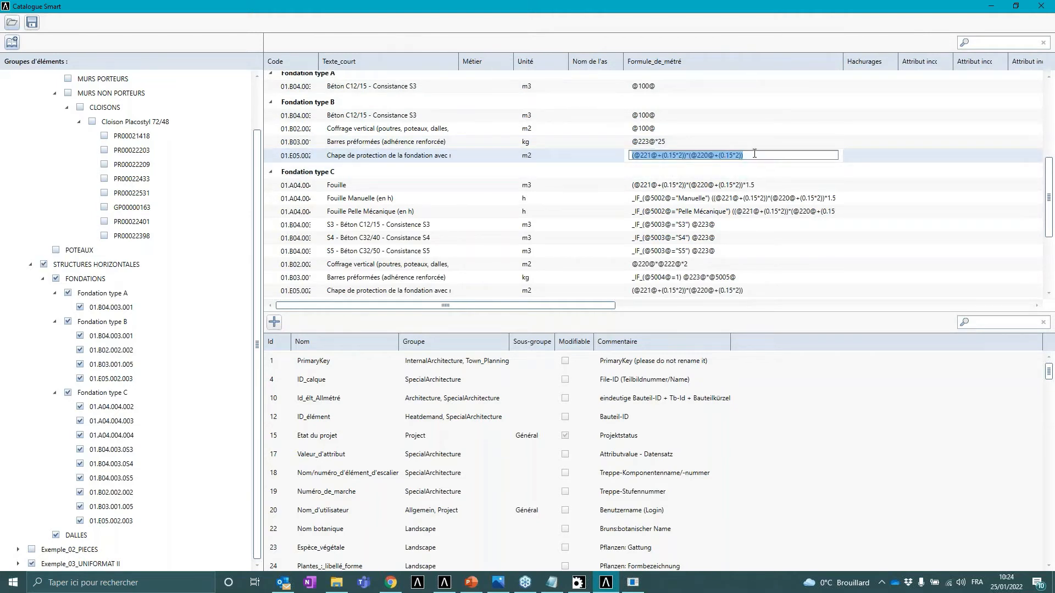
pyautogui.doubleClick(686, 198)
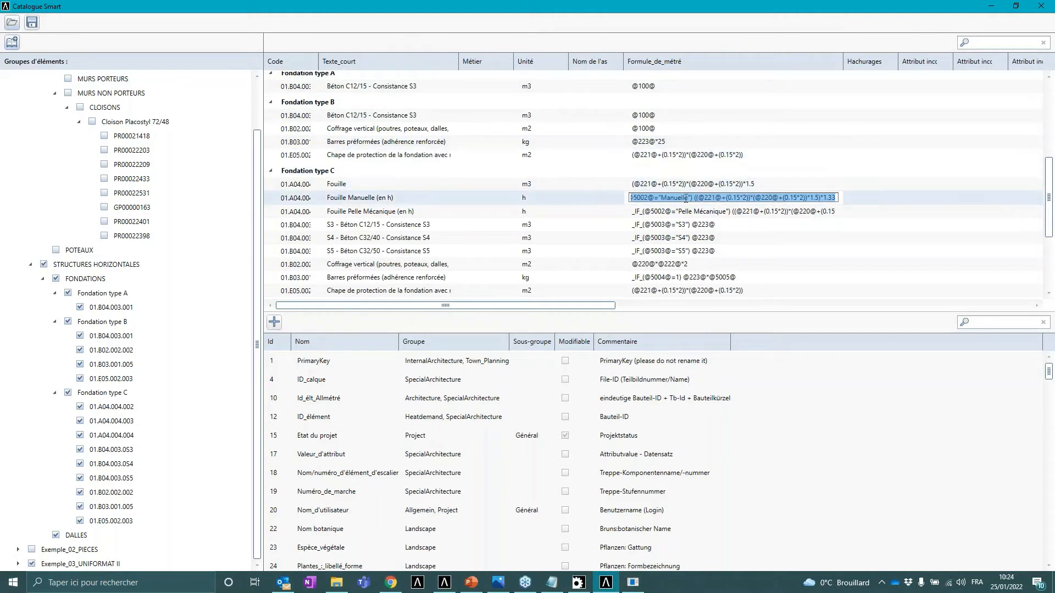
pyautogui.doubleClick(649, 211)
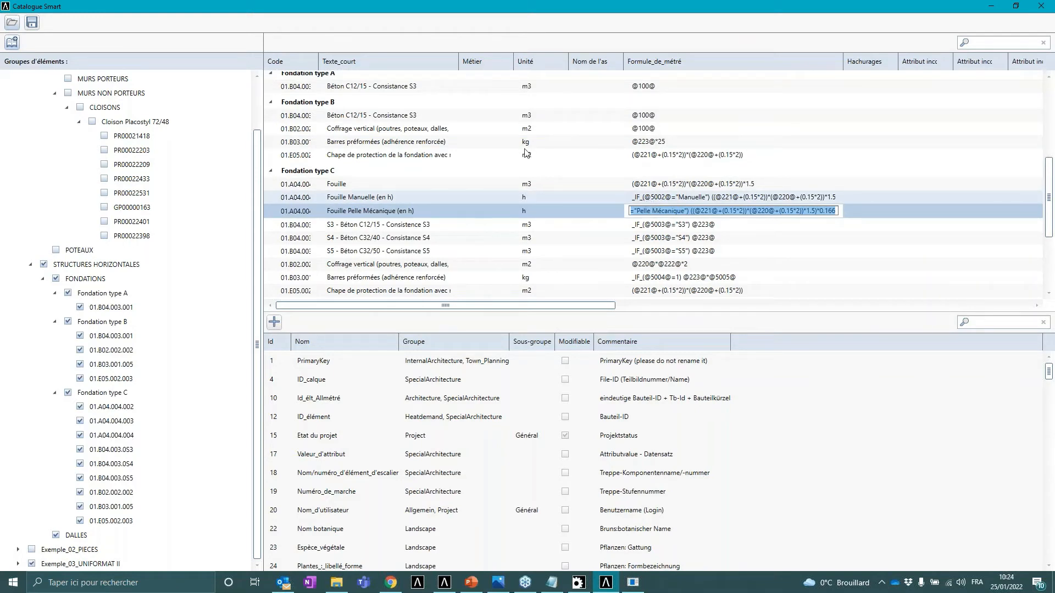
pyautogui.click(649, 199)
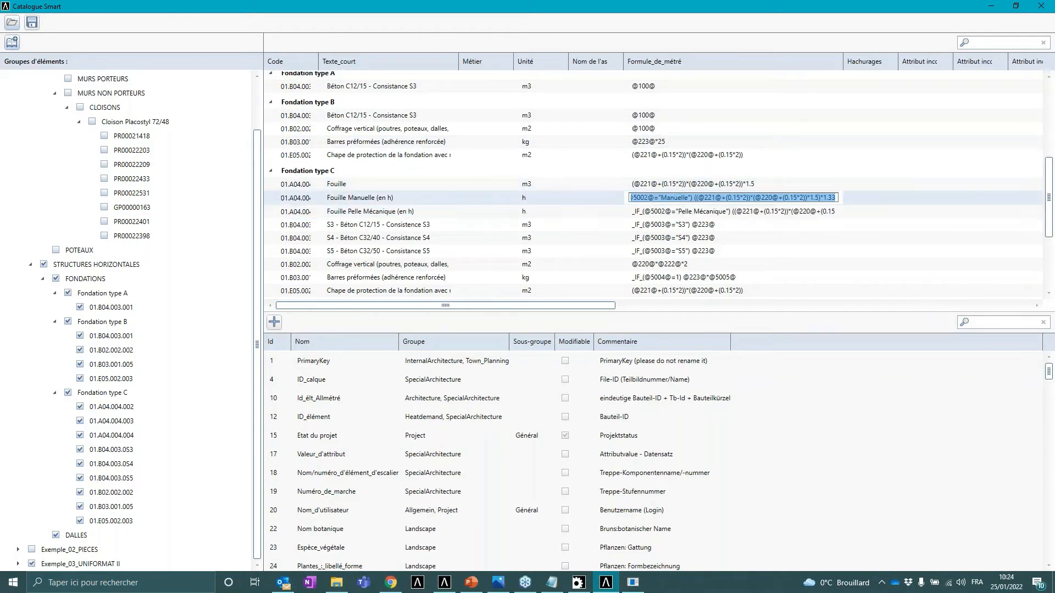
pyautogui.click(653, 198)
pyautogui.doubleClick(653, 198)
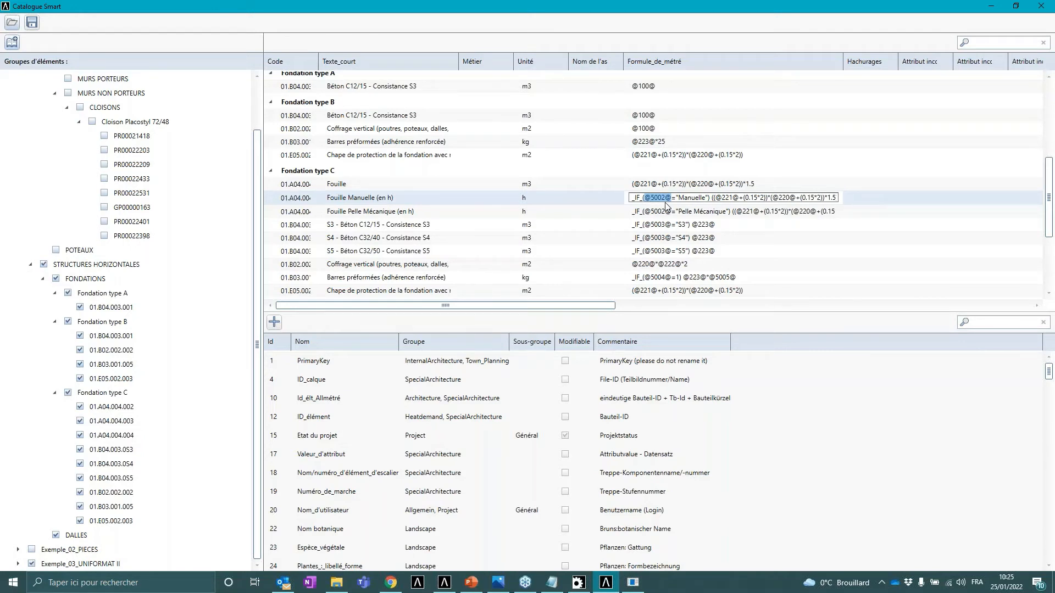
pyautogui.scroll(-8, 428, 413)
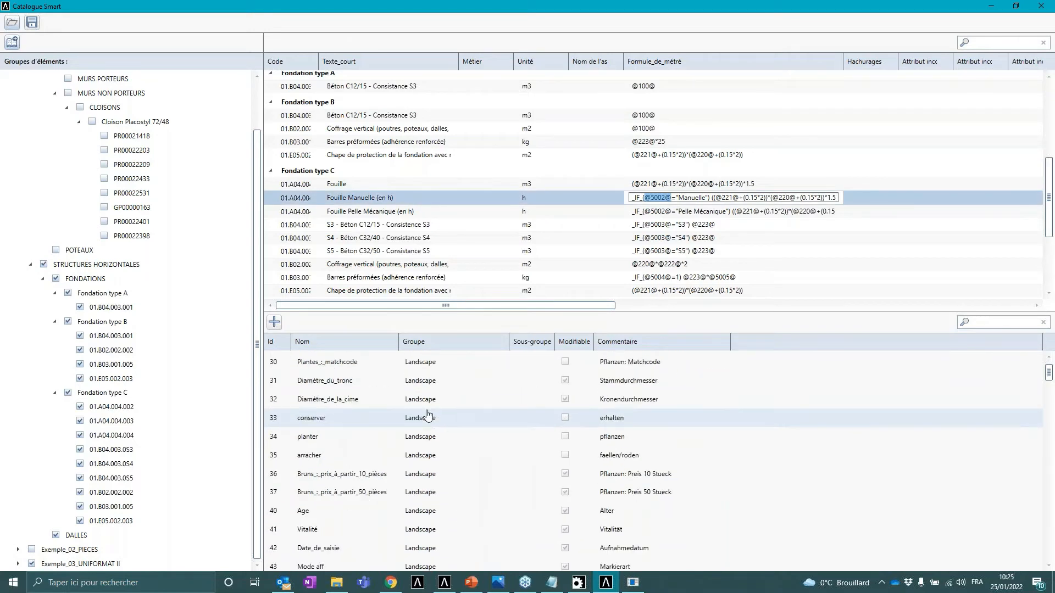
pyautogui.scroll(-17, 427, 416)
pyautogui.scroll(20, 429, 417)
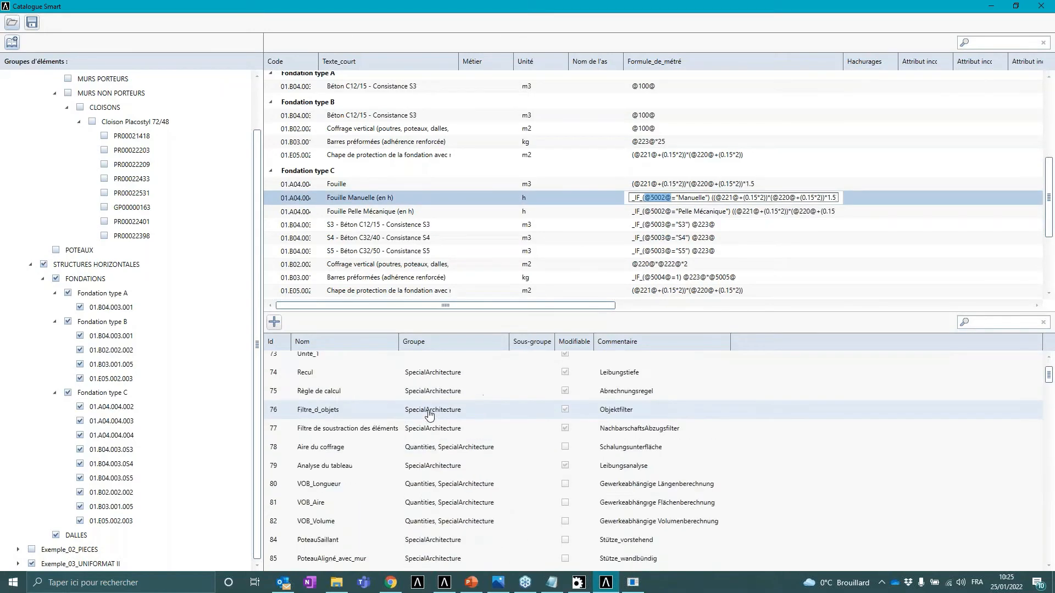
pyautogui.scroll(5, 430, 416)
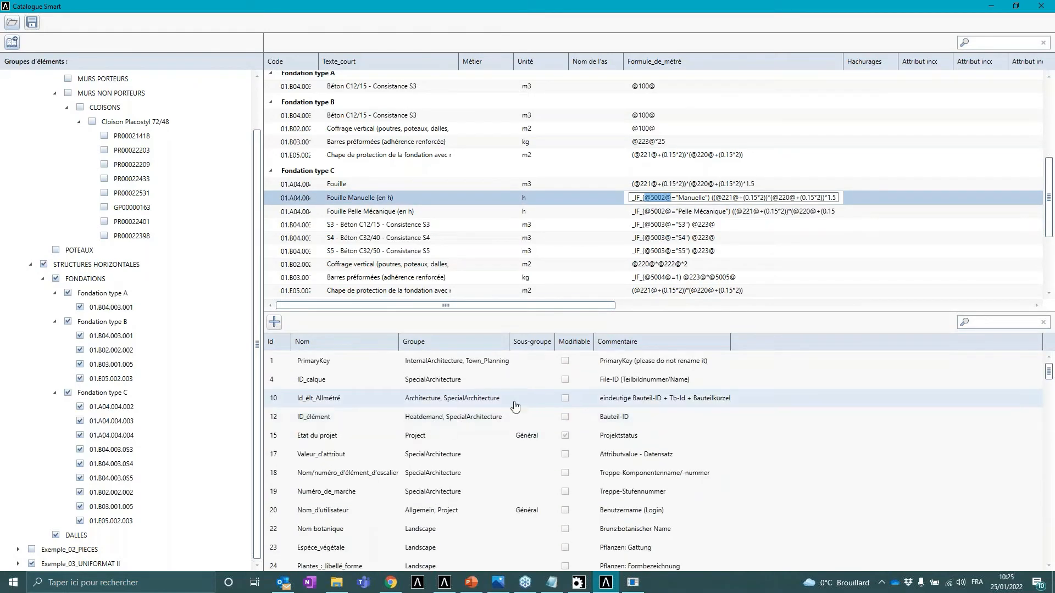
# - Open the Attribute manager and switch it to editing user attributes
pyautogui.click(633, 583)
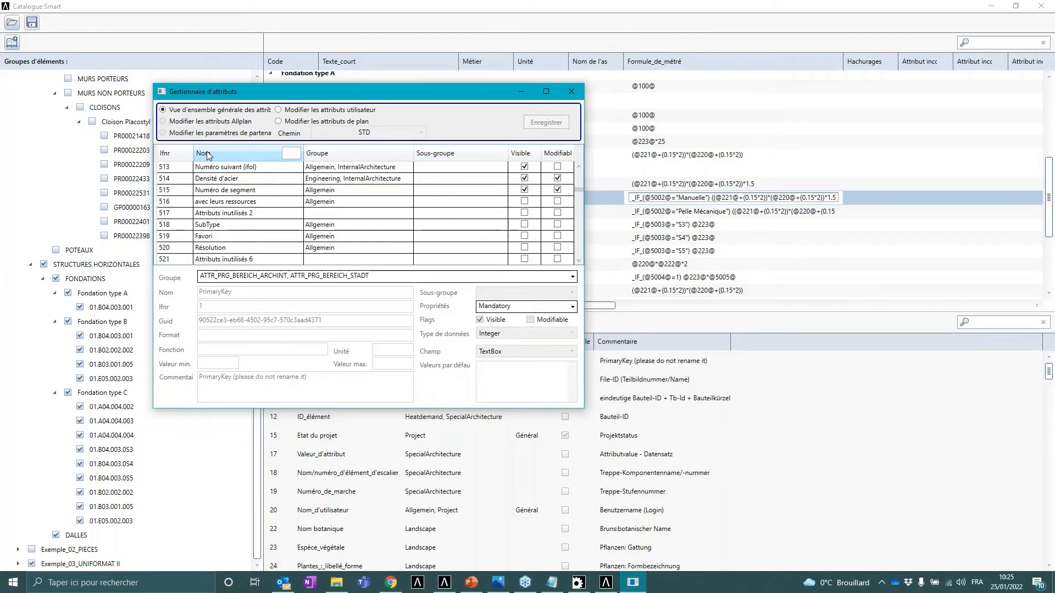
pyautogui.press('ctrl')
pyautogui.press('ctrl')
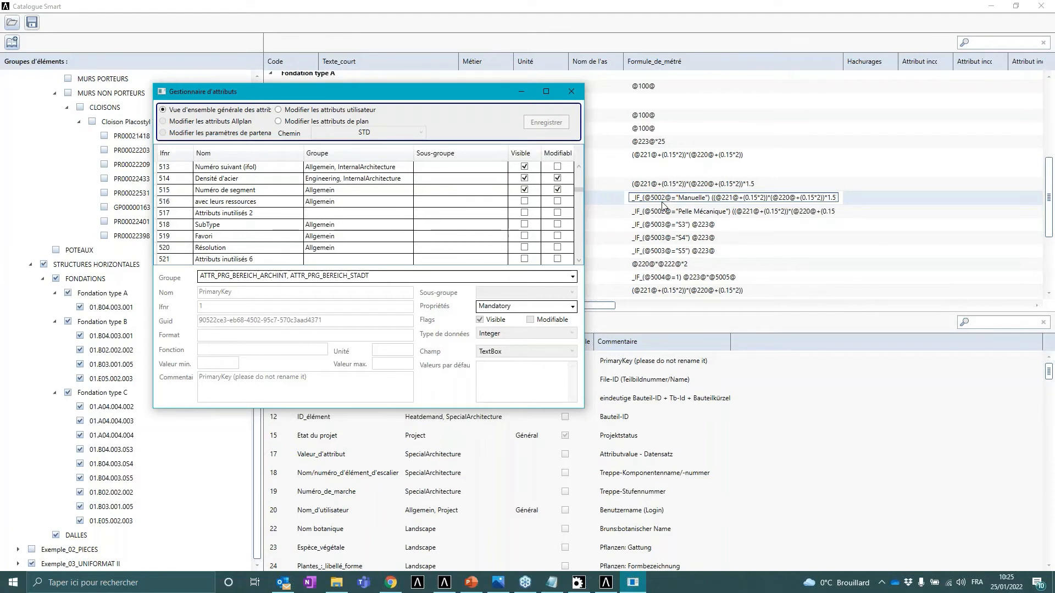
pyautogui.click(296, 113)
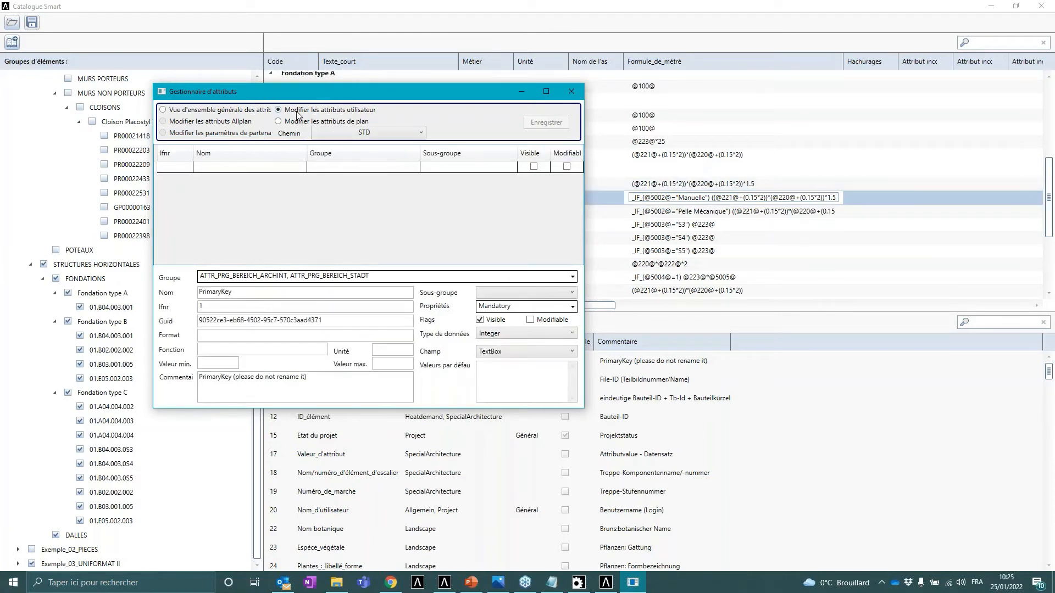
# - Switch the Attribute manager's path to the = Formation Coffrage 2022 = project to review its user attributes, then close it
pyautogui.click(359, 134)
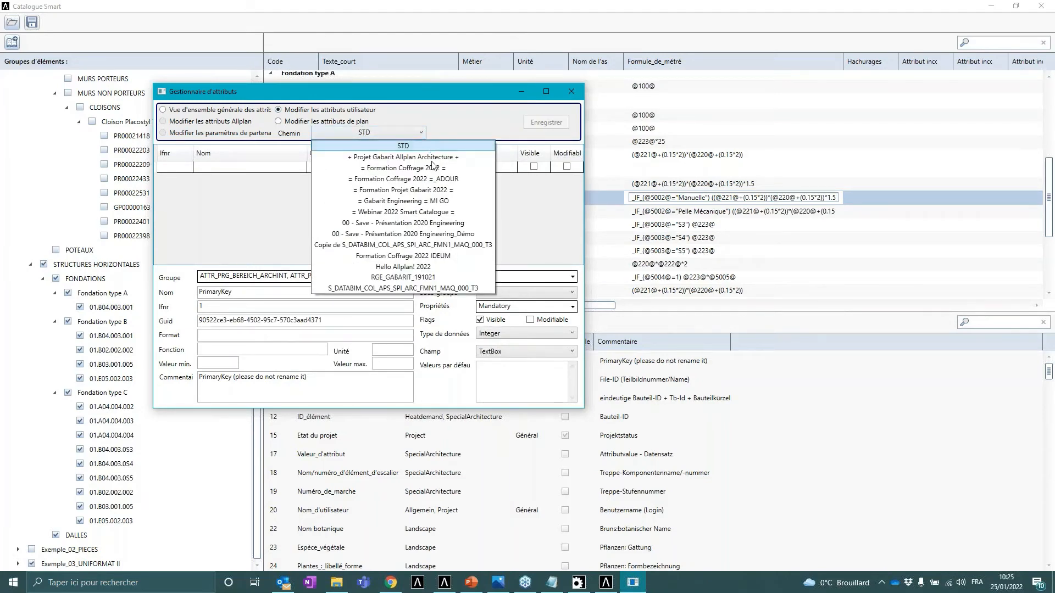
pyautogui.click(391, 212)
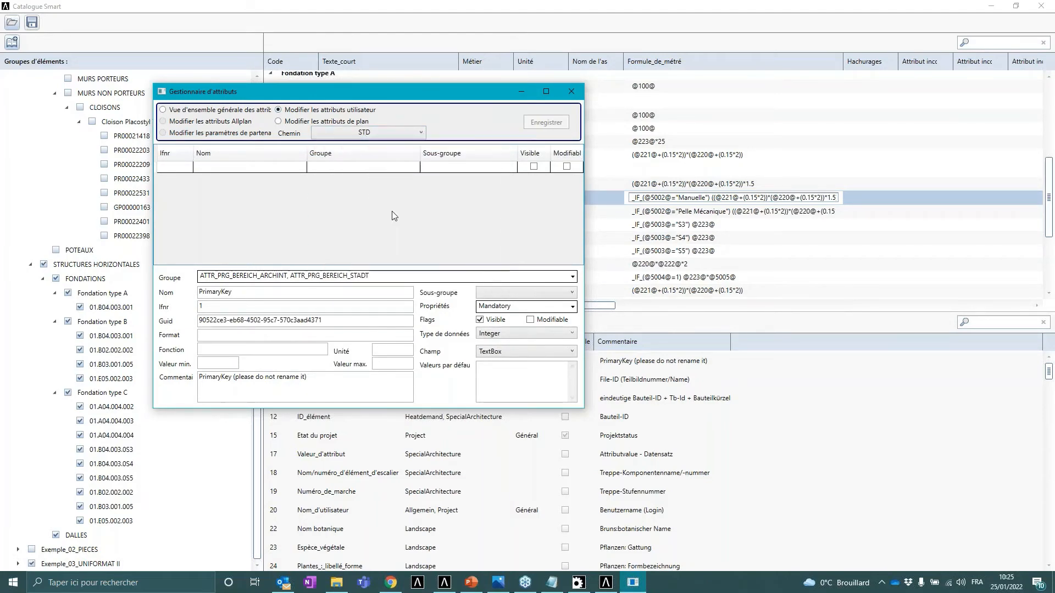
pyautogui.click(407, 130)
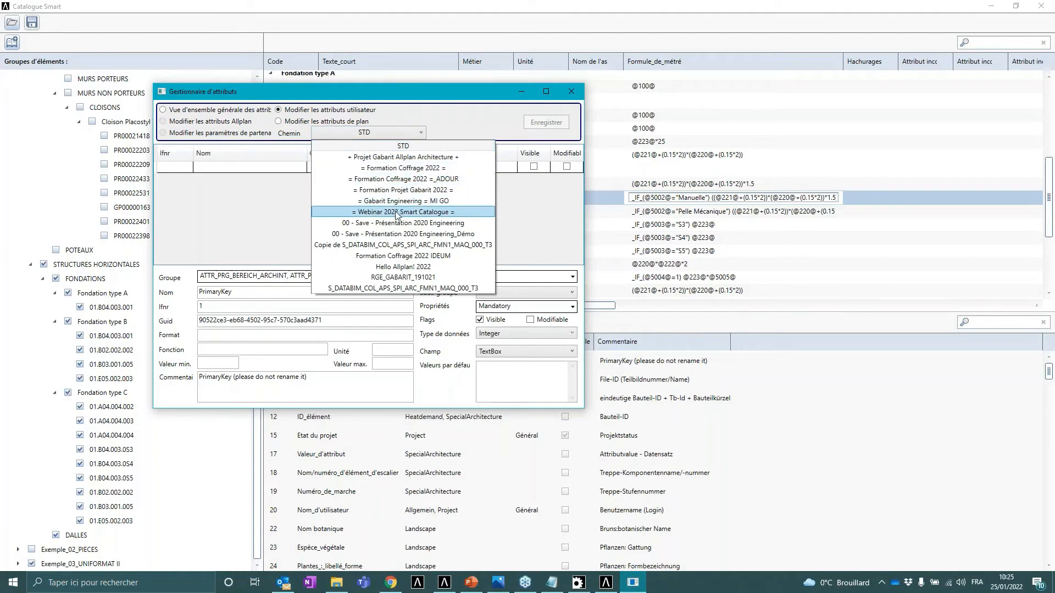
pyautogui.click(392, 213)
pyautogui.click(397, 130)
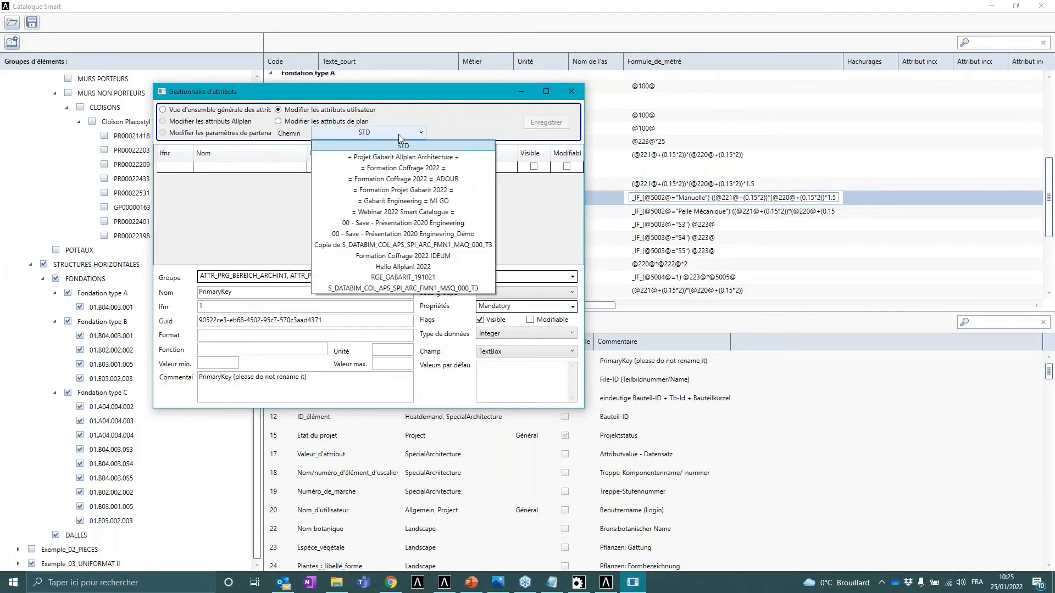
pyautogui.click(408, 168)
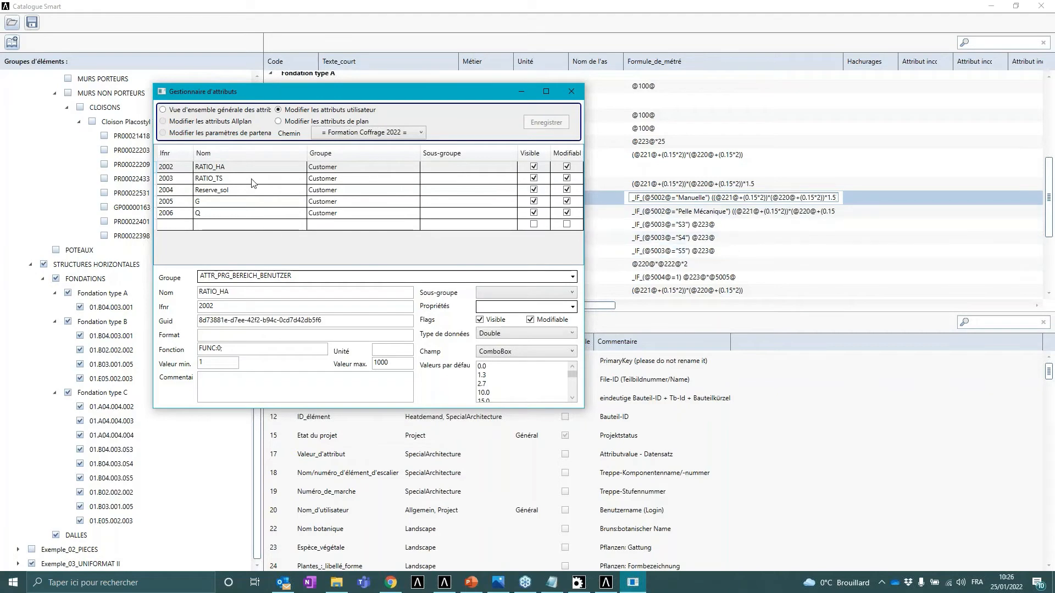
pyautogui.click(569, 90)
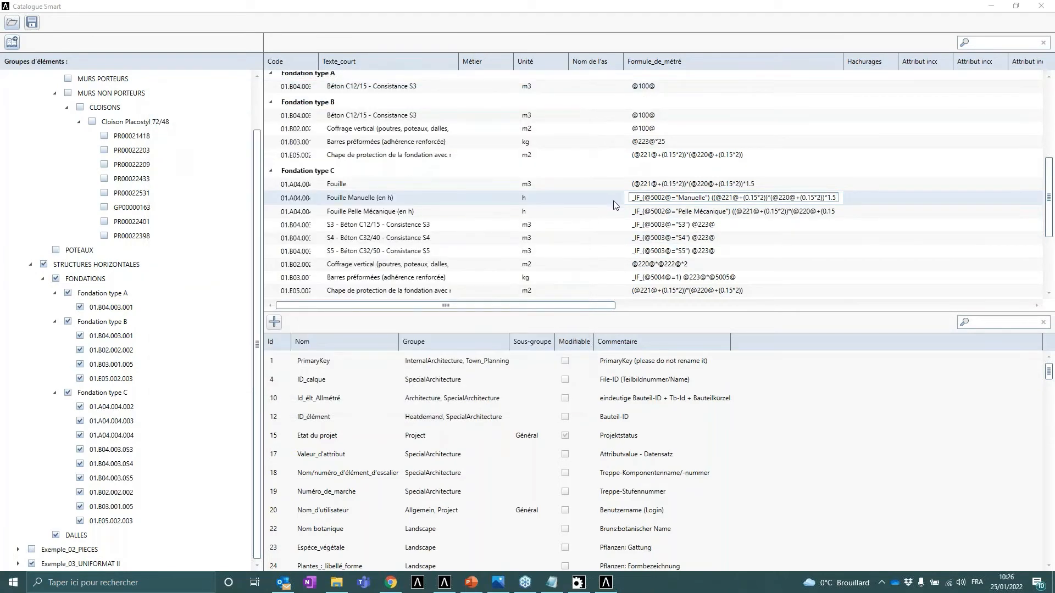
# - Open the Fouille Manuelle (en h) quantity formula and scroll through its full expression
pyautogui.doubleClick(642, 199)
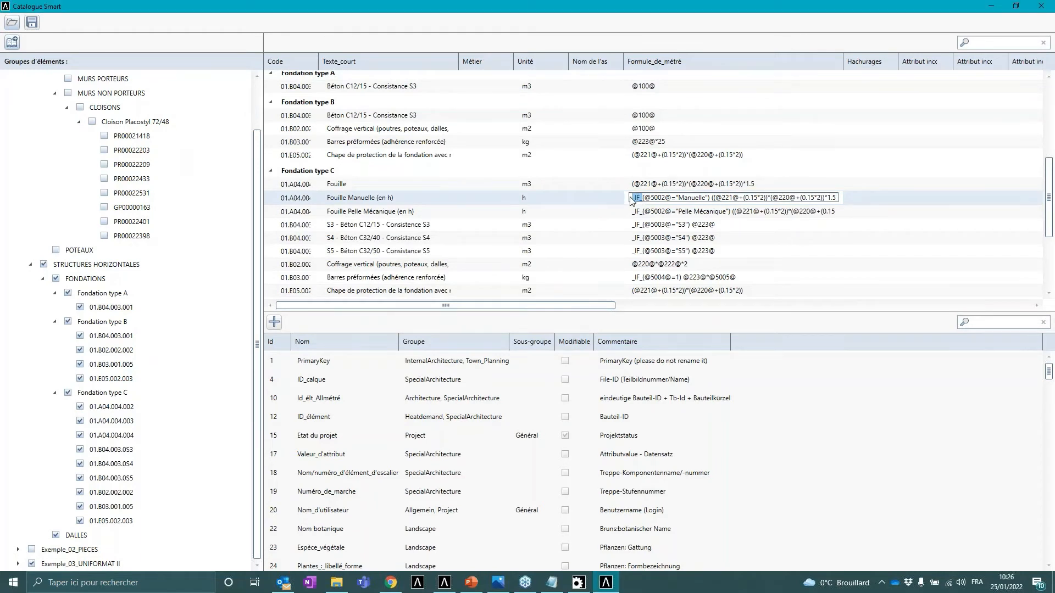
pyautogui.click(645, 200)
pyautogui.moveTo(645, 199); pyautogui.dragTo(840, 209)
pyautogui.click(714, 199)
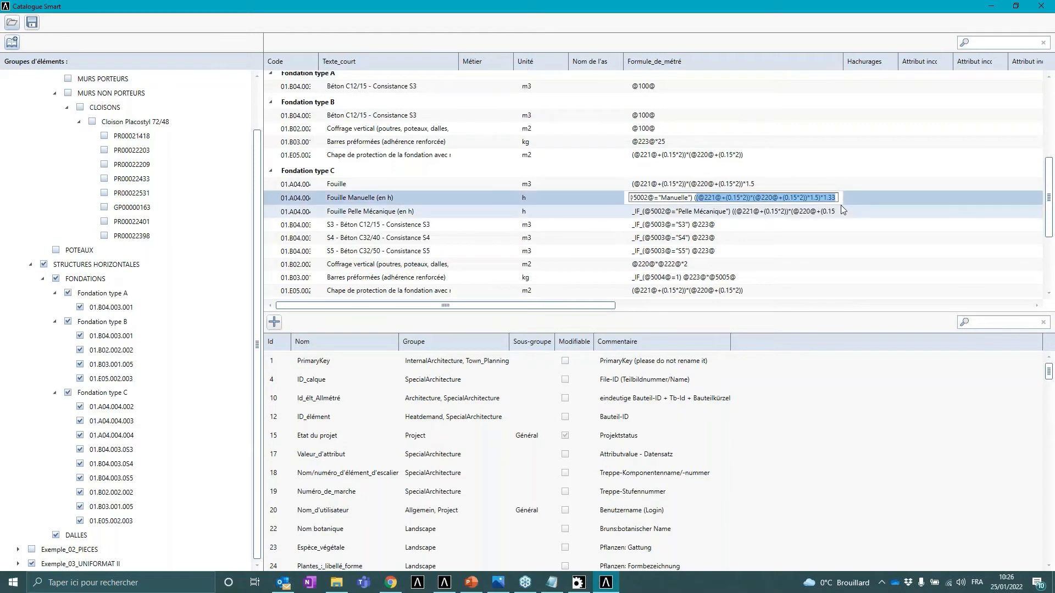
# - Read through the full Fouille Pelle Mécanique (en h) formula and scroll the Fondation type C entries
pyautogui.click(680, 212)
pyautogui.click(680, 212)
pyautogui.click(721, 211)
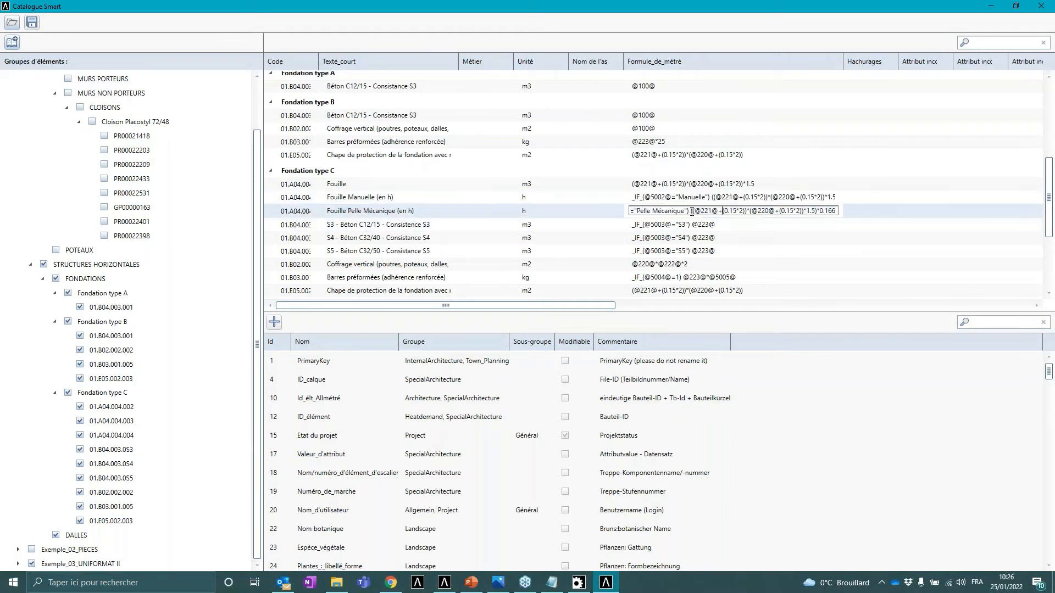
pyautogui.moveTo(694, 212); pyautogui.dragTo(848, 217)
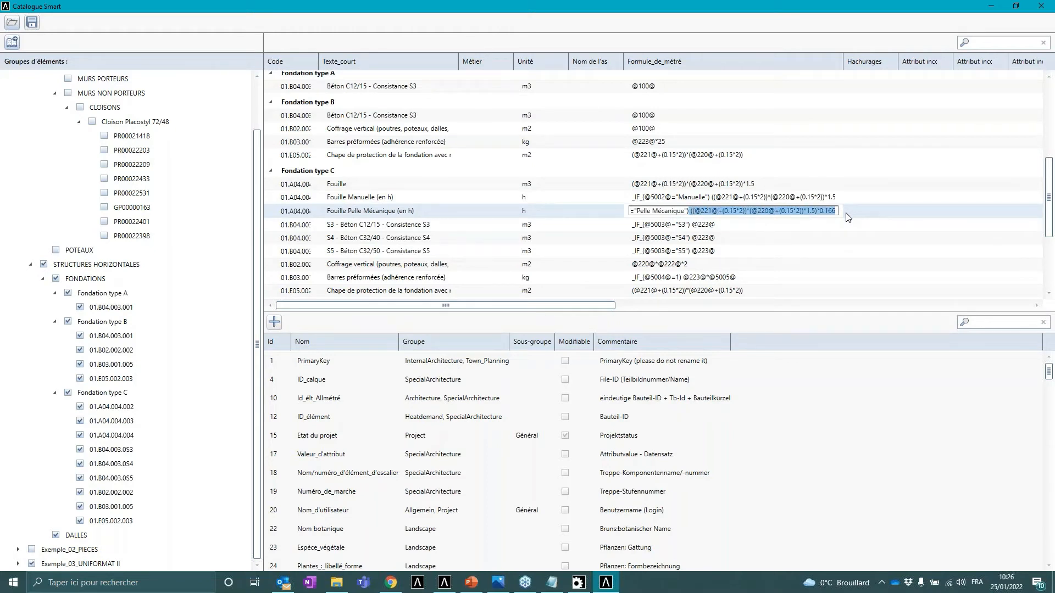
pyautogui.click(696, 211)
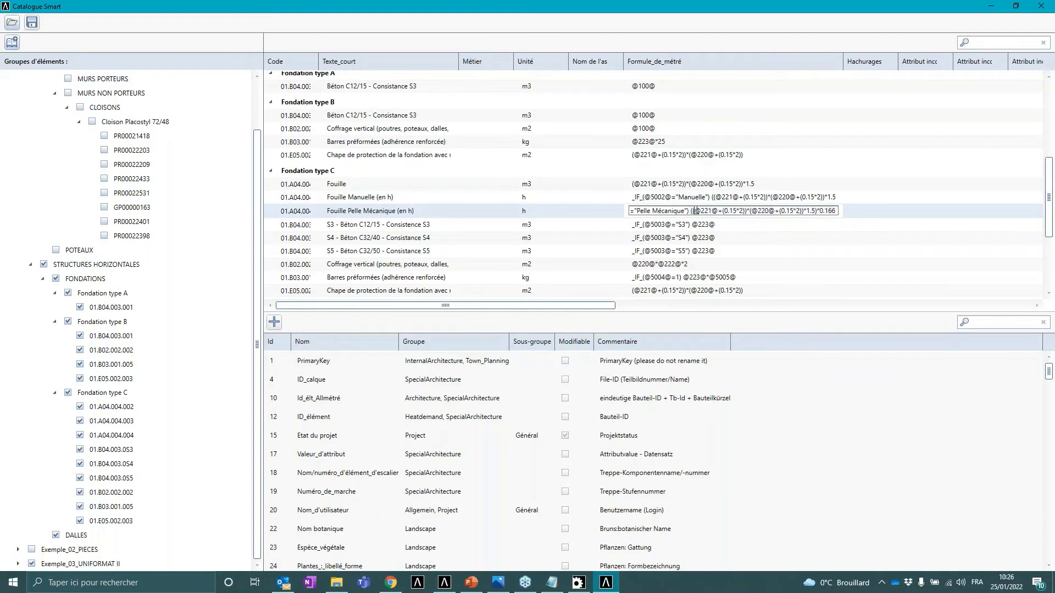
pyautogui.moveTo(678, 211); pyautogui.dragTo(652, 221)
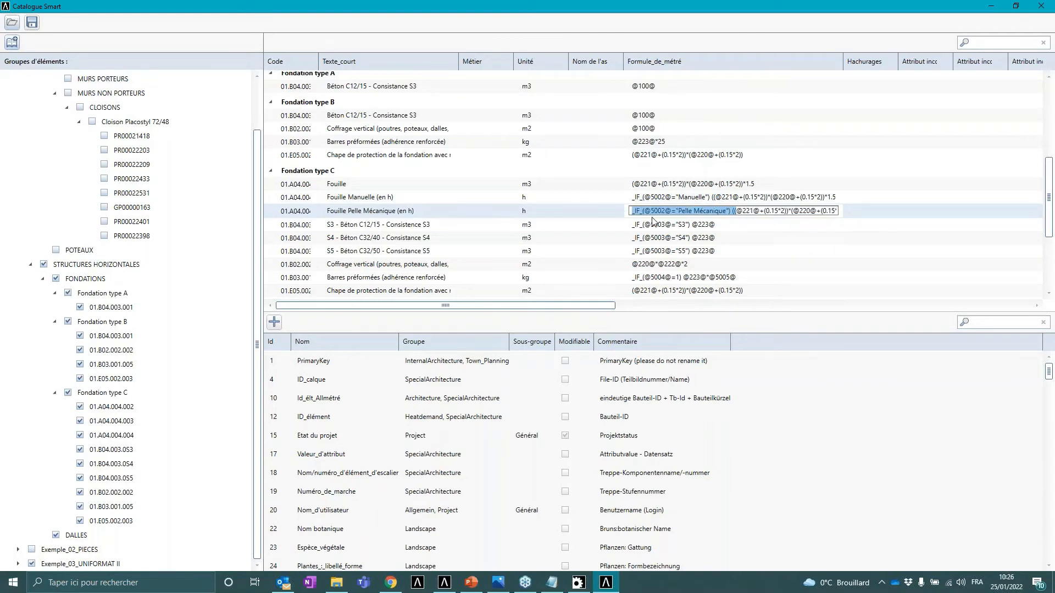
pyautogui.scroll(-3, 671, 188)
pyautogui.scroll(3, 687, 249)
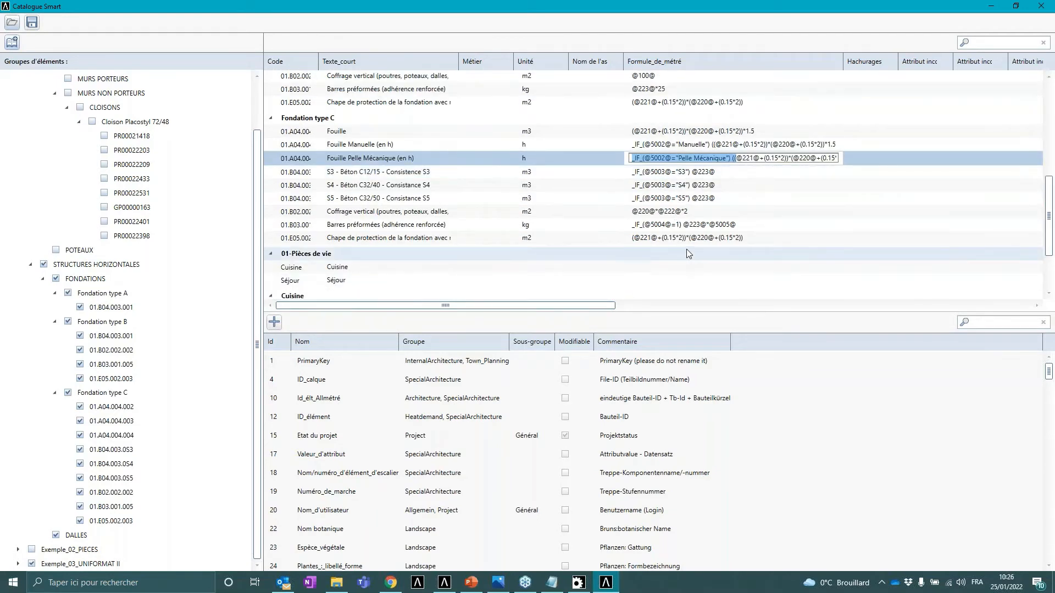
pyautogui.scroll(3, 688, 209)
pyautogui.scroll(-6, 686, 159)
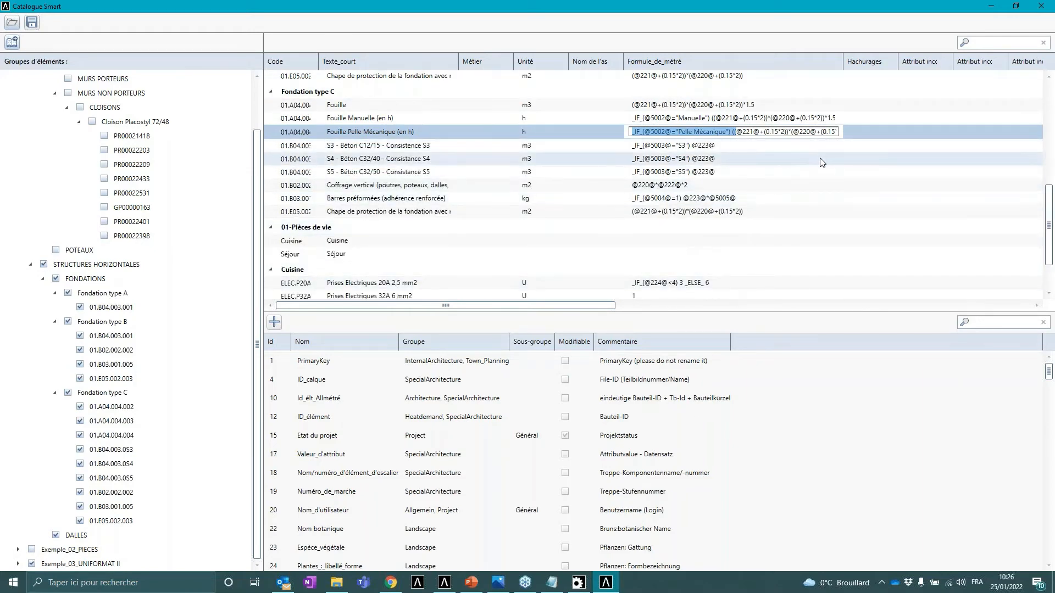
# - Switch to the presentation and move from the foundation example slide to the wall example slide
pyautogui.click(473, 585)
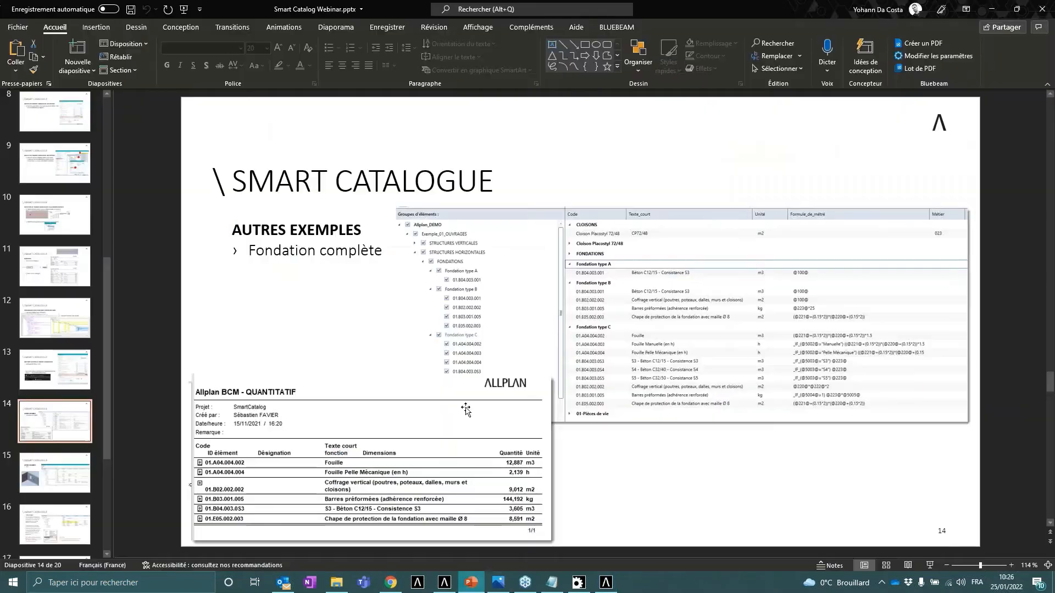
pyautogui.click(47, 479)
pyautogui.scroll(-4, 58, 384)
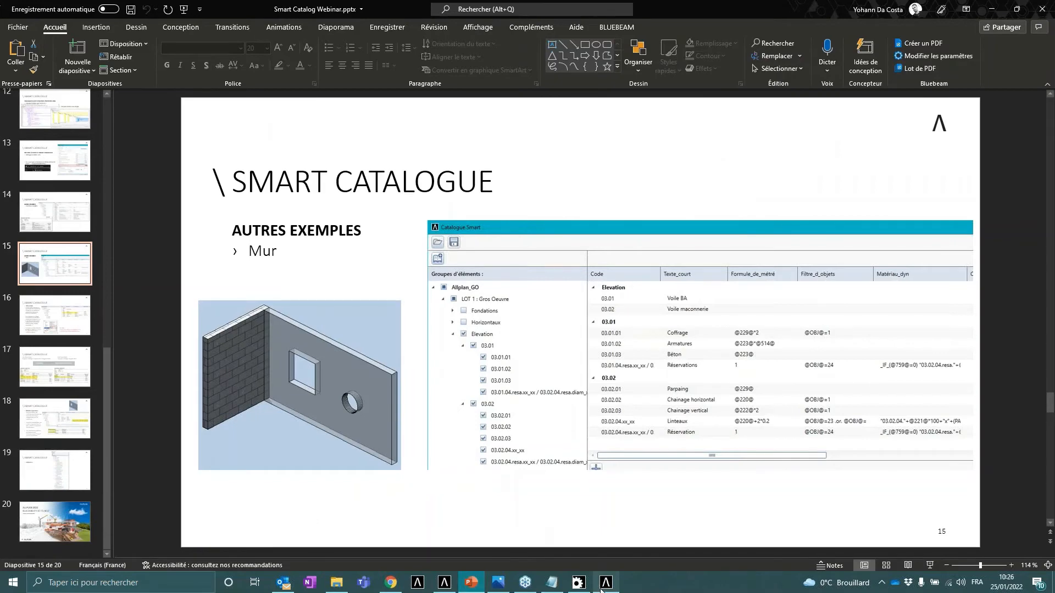
# - Open the Allplan_GO.xml catalogue in the Smart Catalogue
pyautogui.click(604, 583)
pyautogui.click(13, 19)
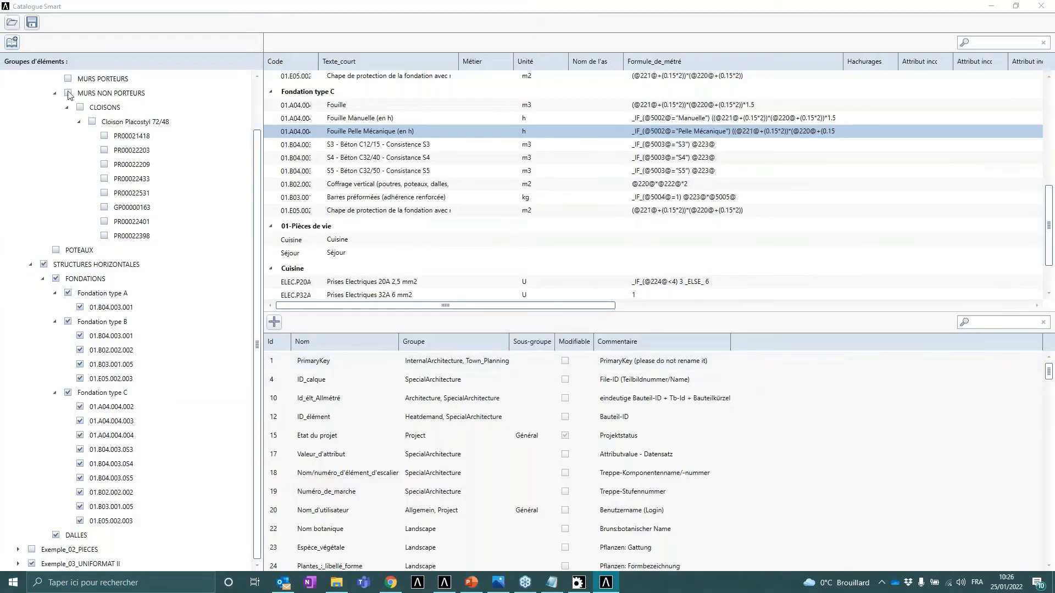
pyautogui.click(164, 127)
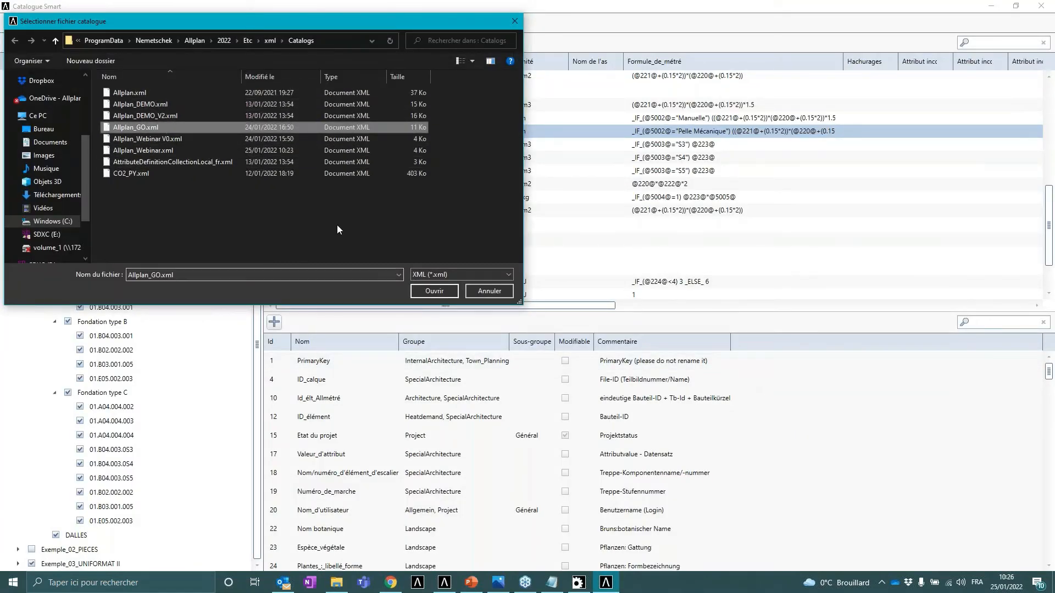
pyautogui.click(433, 291)
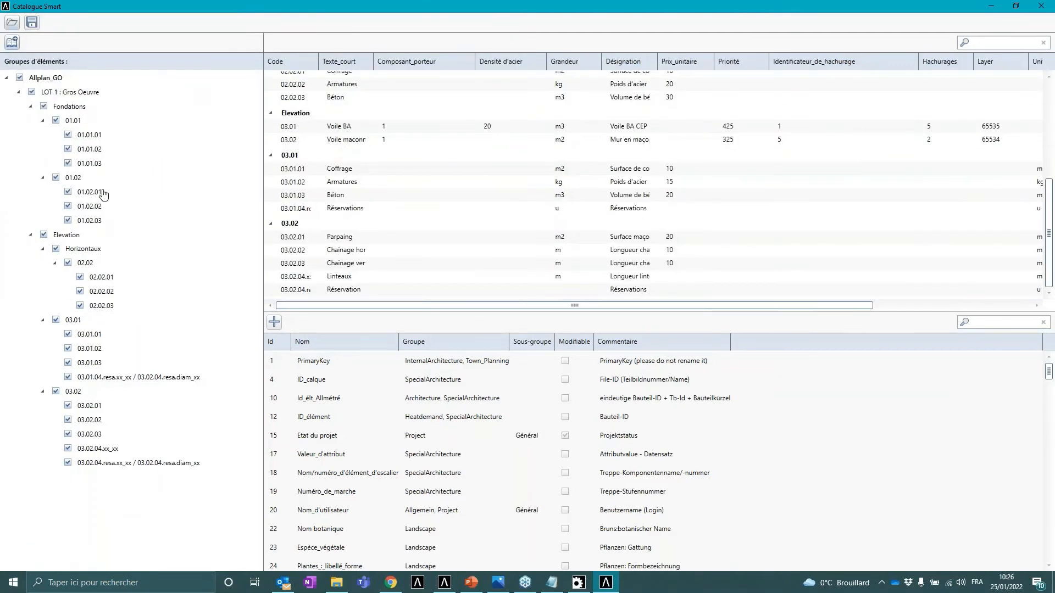
# - Uncheck the Elevation group and check only the 03.01 and 03.02 wall subgroups
pyautogui.click(44, 236)
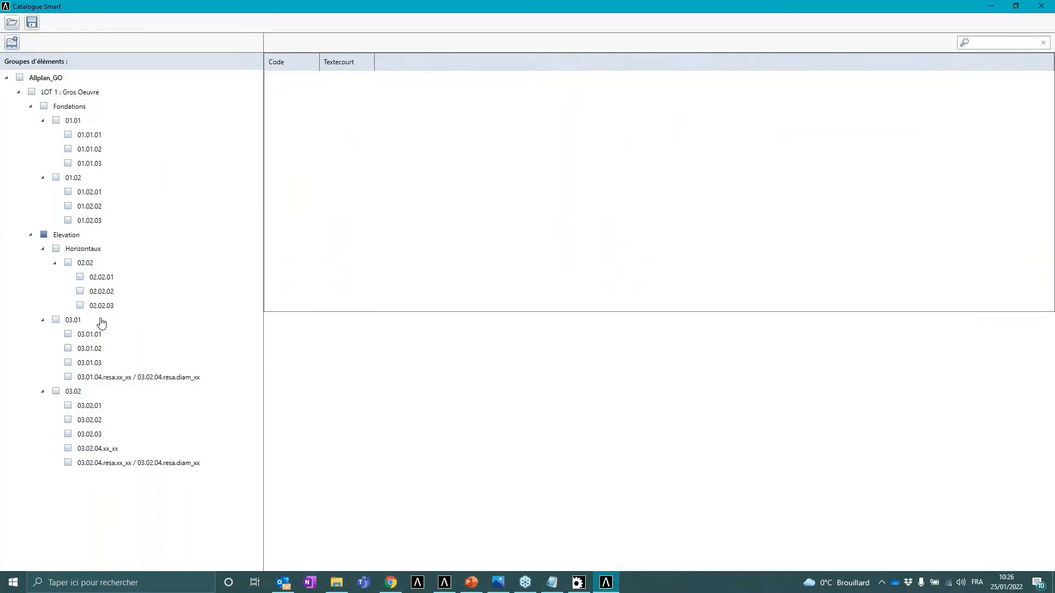
pyautogui.click(56, 320)
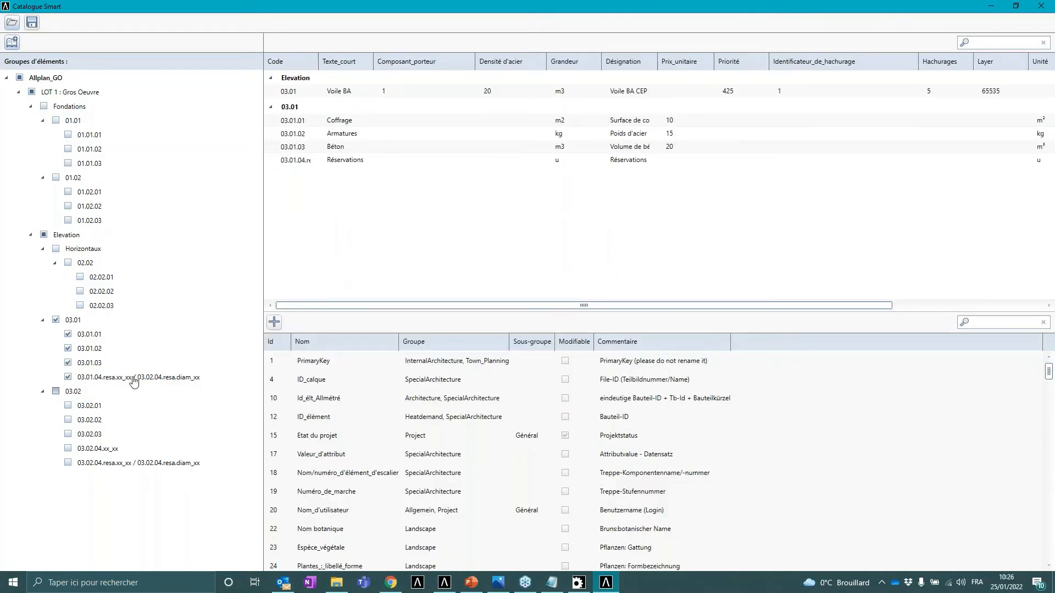
pyautogui.click(56, 391)
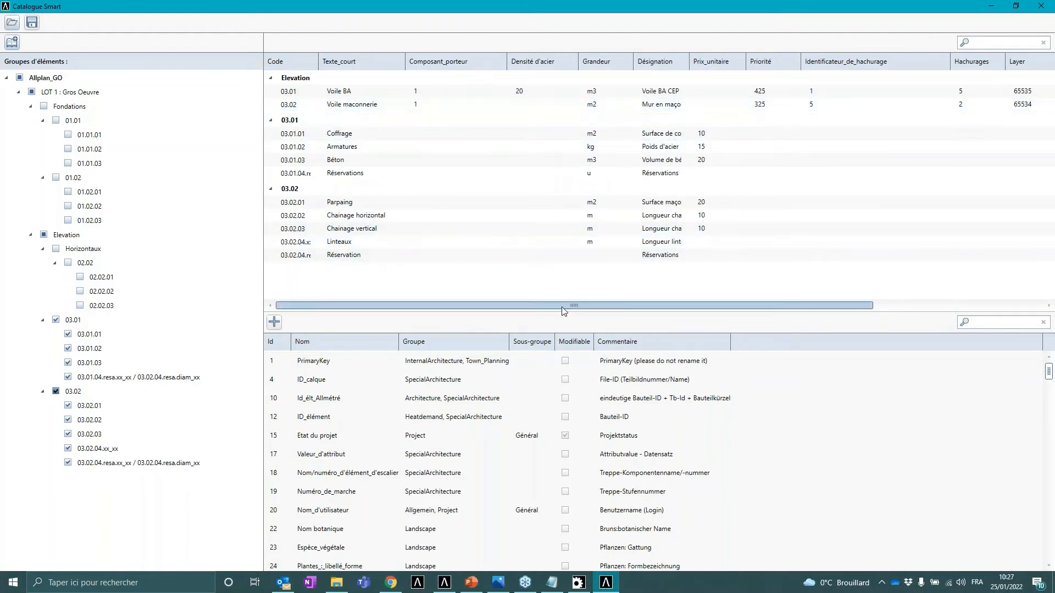
# - Move the Formule_de column next to Composant_porteur and scroll across the wall entries' fields
pyautogui.moveTo(562, 311); pyautogui.dragTo(852, 321)
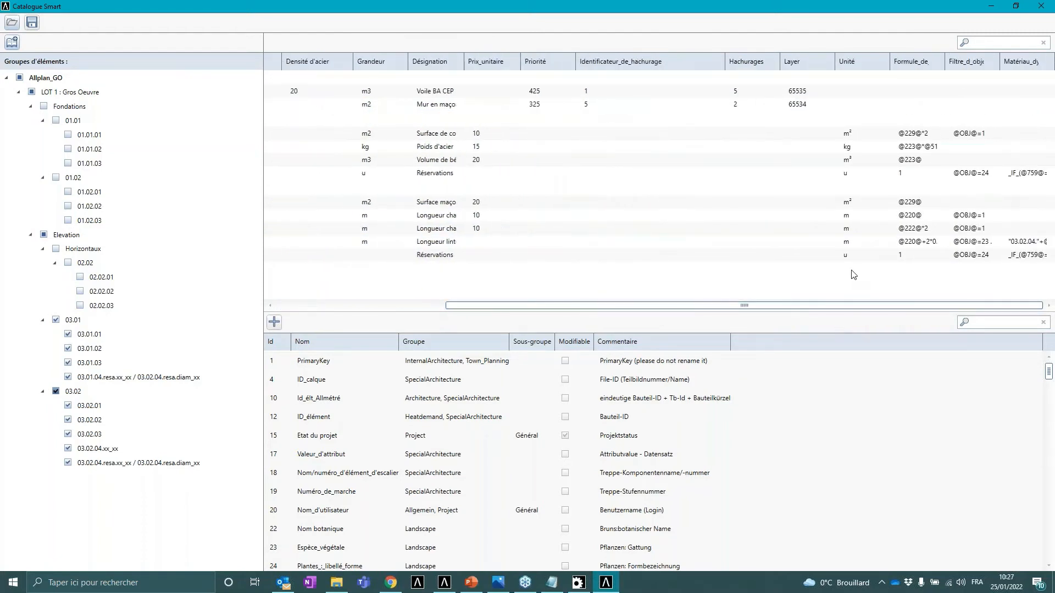
pyautogui.moveTo(914, 63); pyautogui.dragTo(286, 54)
pyautogui.moveTo(542, 304); pyautogui.dragTo(372, 306)
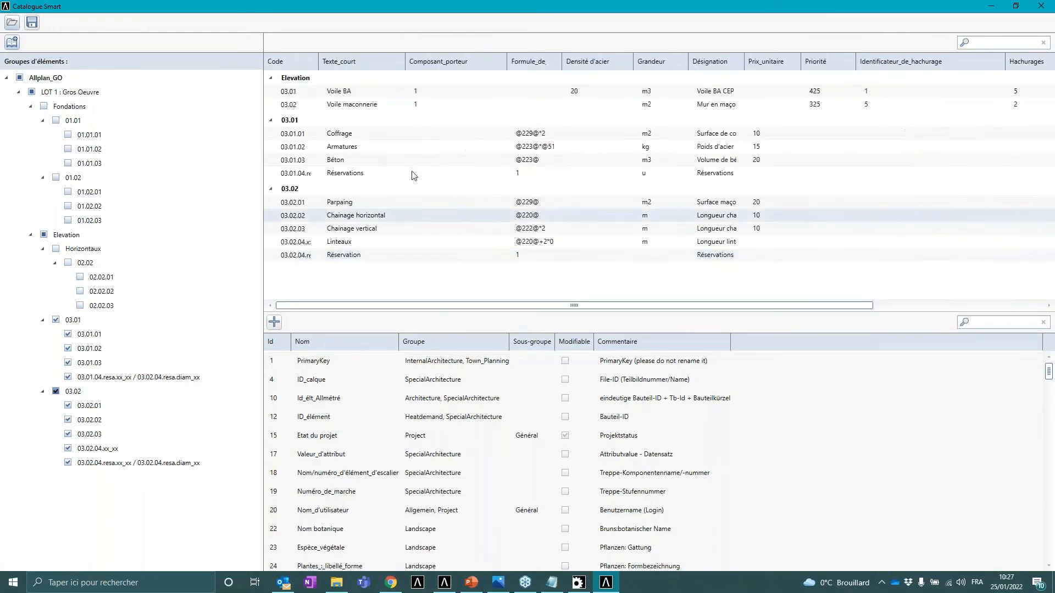
pyautogui.moveTo(546, 65); pyautogui.dragTo(525, 64)
pyautogui.moveTo(494, 305); pyautogui.dragTo(812, 311)
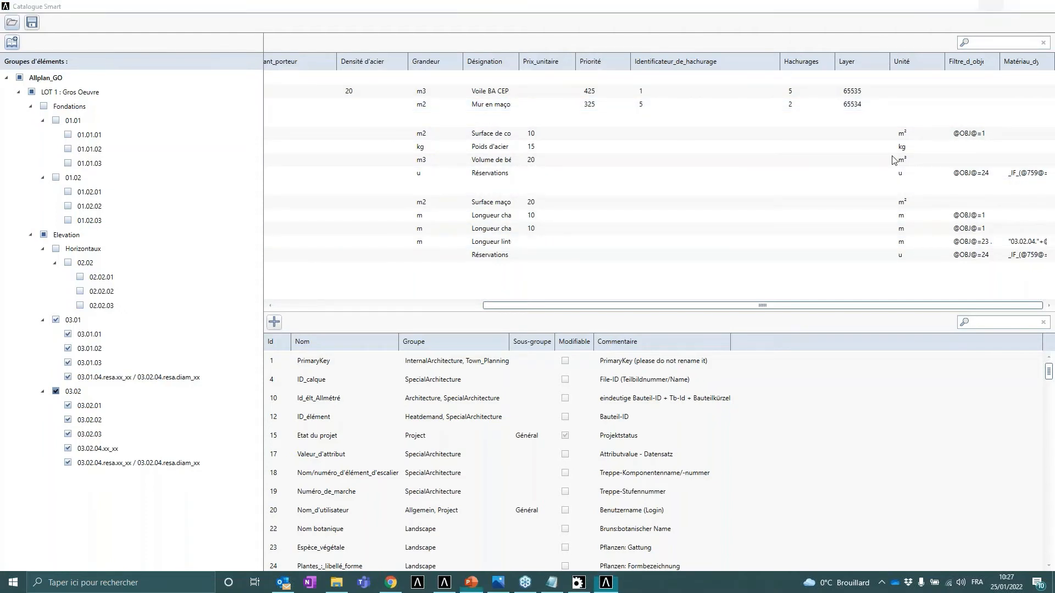
# - Return to Allplan and open the 9020 Coffrage RdC drawing of the RdC storey
pyautogui.click(605, 587)
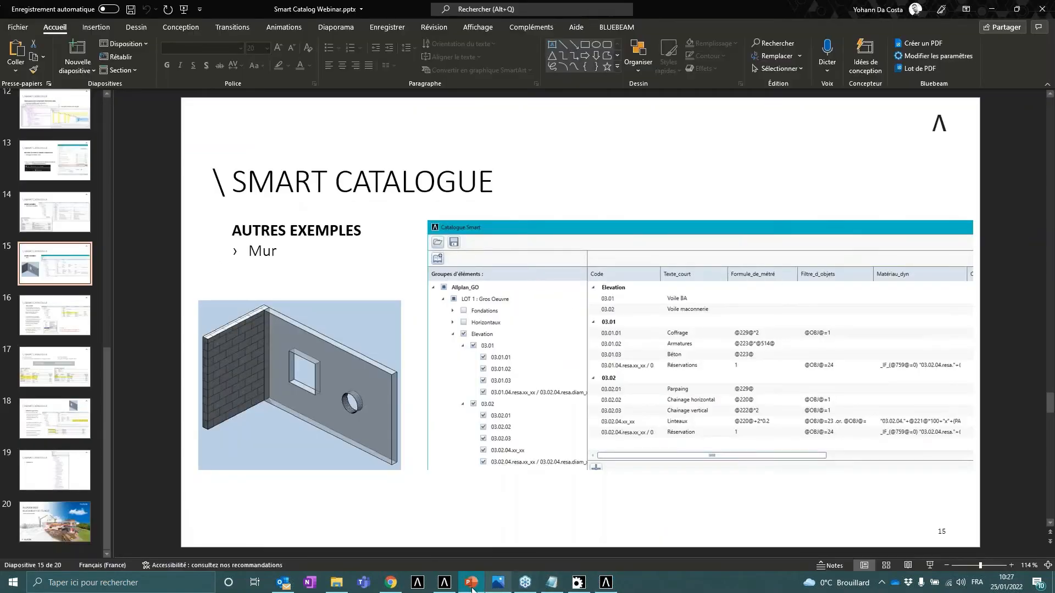
pyautogui.click(444, 584)
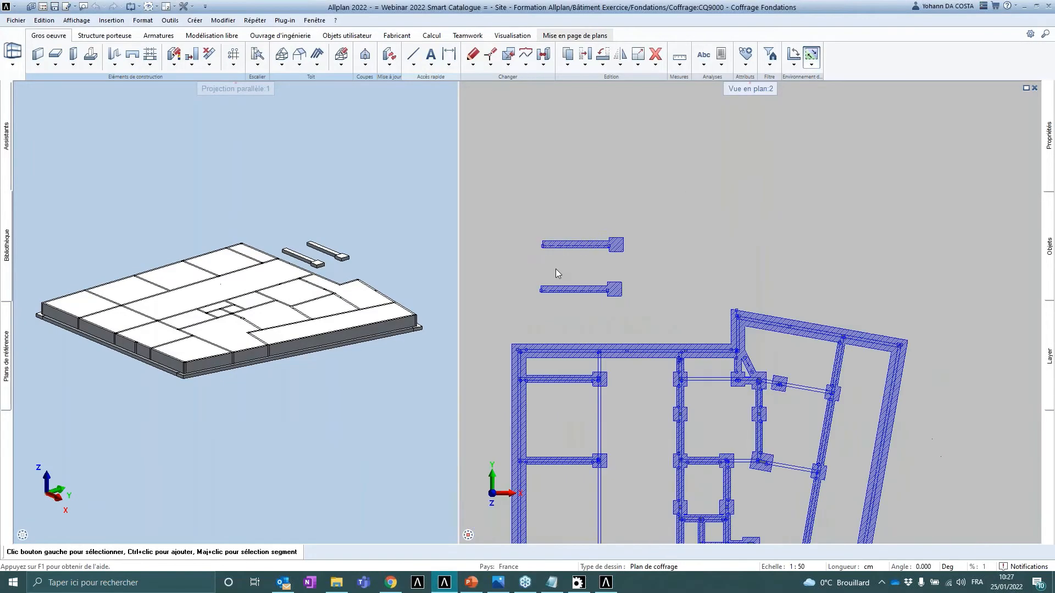
pyautogui.doubleClick(567, 191)
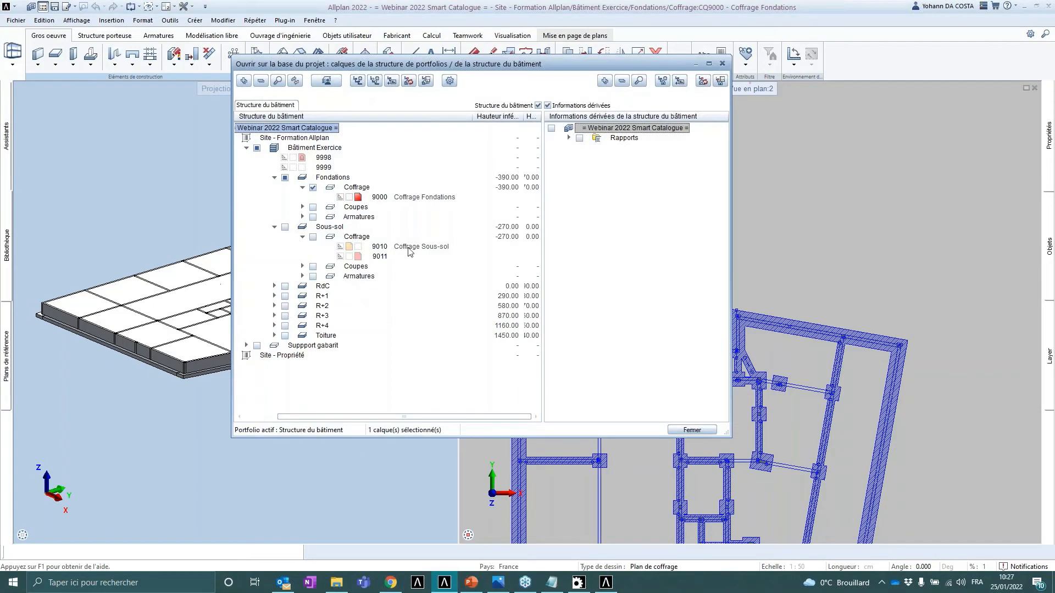
pyautogui.click(273, 286)
pyautogui.click(398, 306)
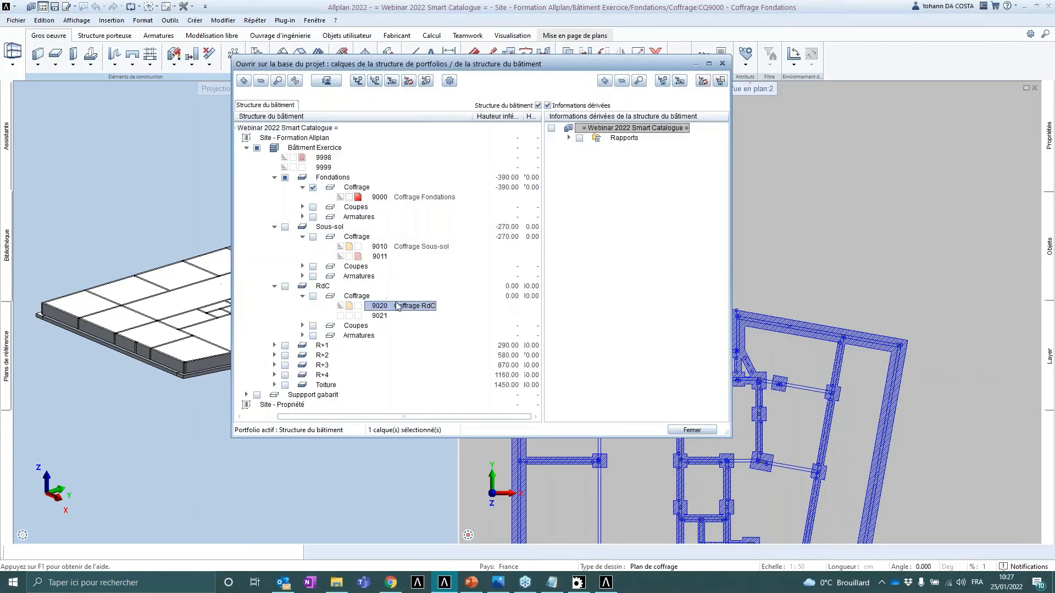
pyautogui.doubleClick(397, 306)
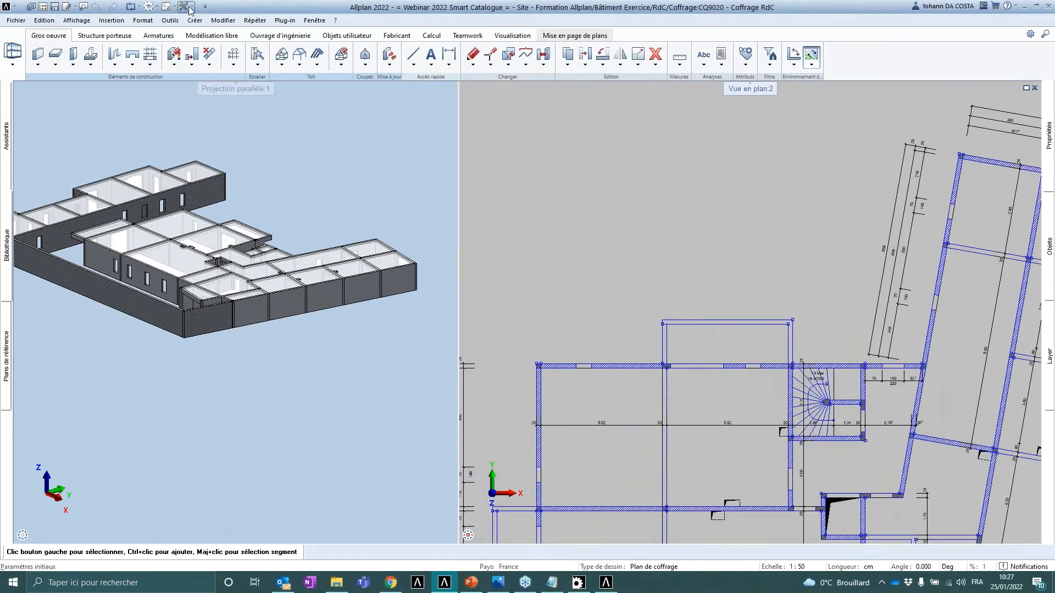
# - Set the Webinar 2022 Smart Catalogue project's Allplan BCM library to Allplan_GO.xml in its project settings
pyautogui.click(31, 6)
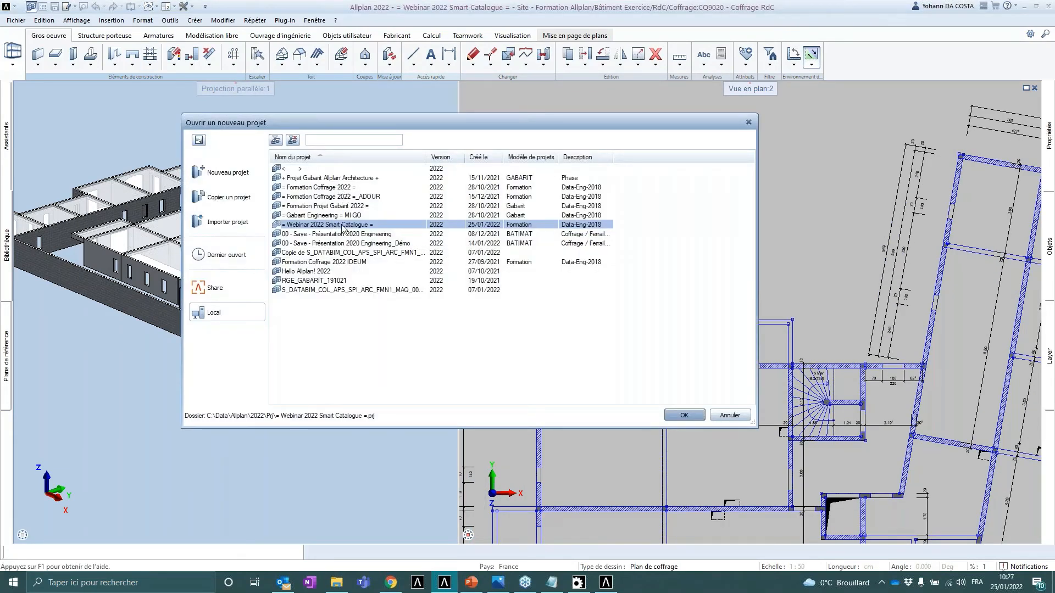
pyautogui.rightClick(343, 228)
pyautogui.click(374, 361)
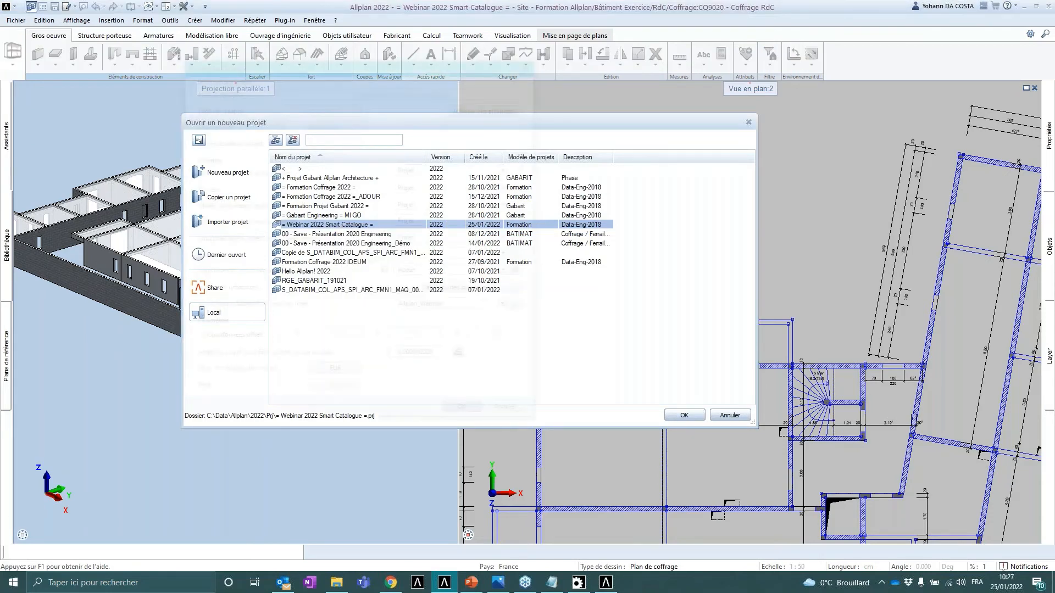
pyautogui.click(522, 307)
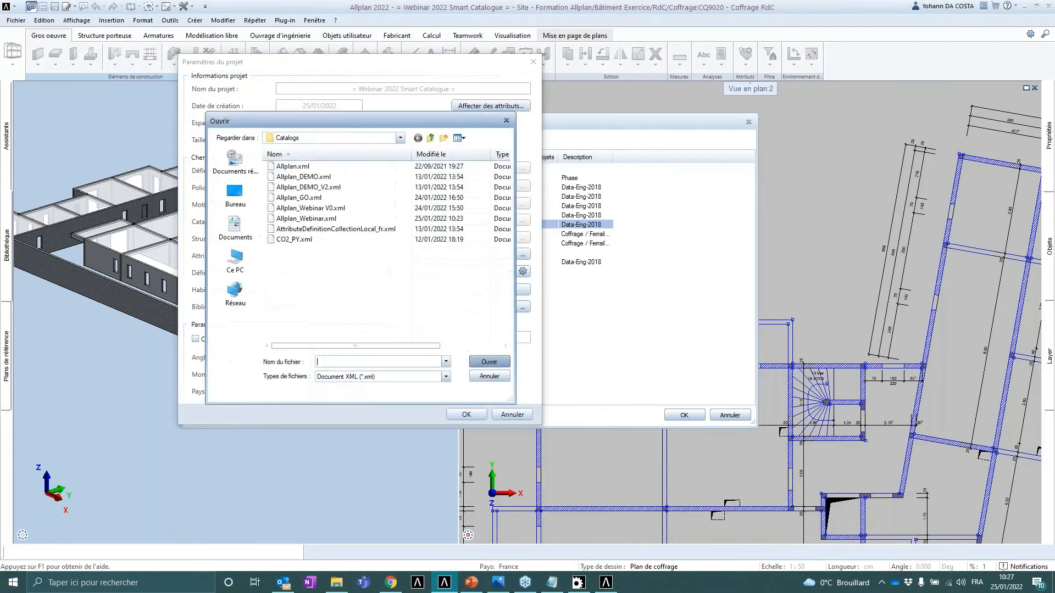
pyautogui.click(308, 198)
pyautogui.click(489, 361)
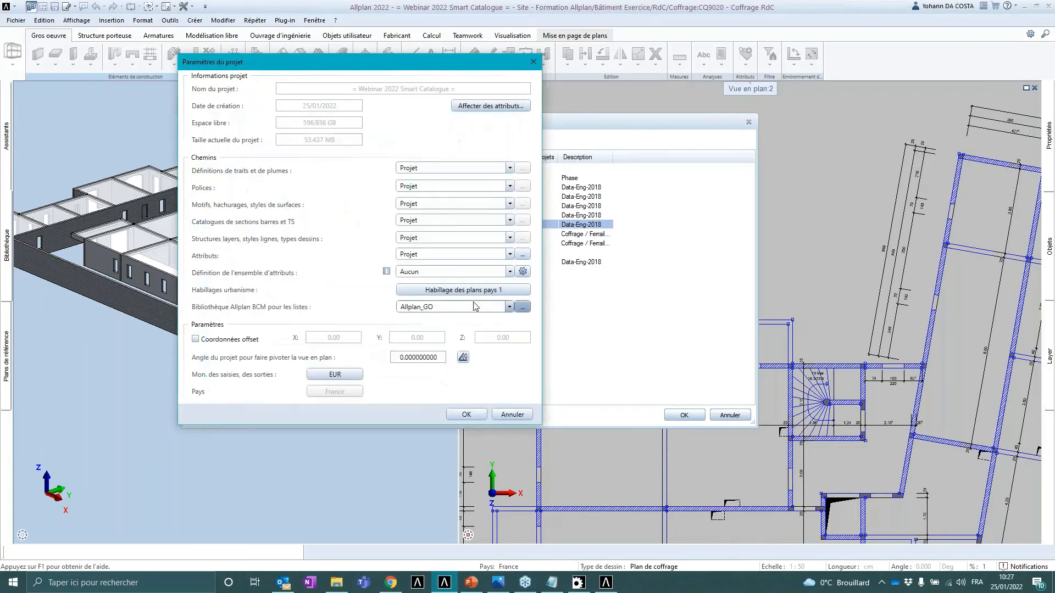
pyautogui.click(467, 414)
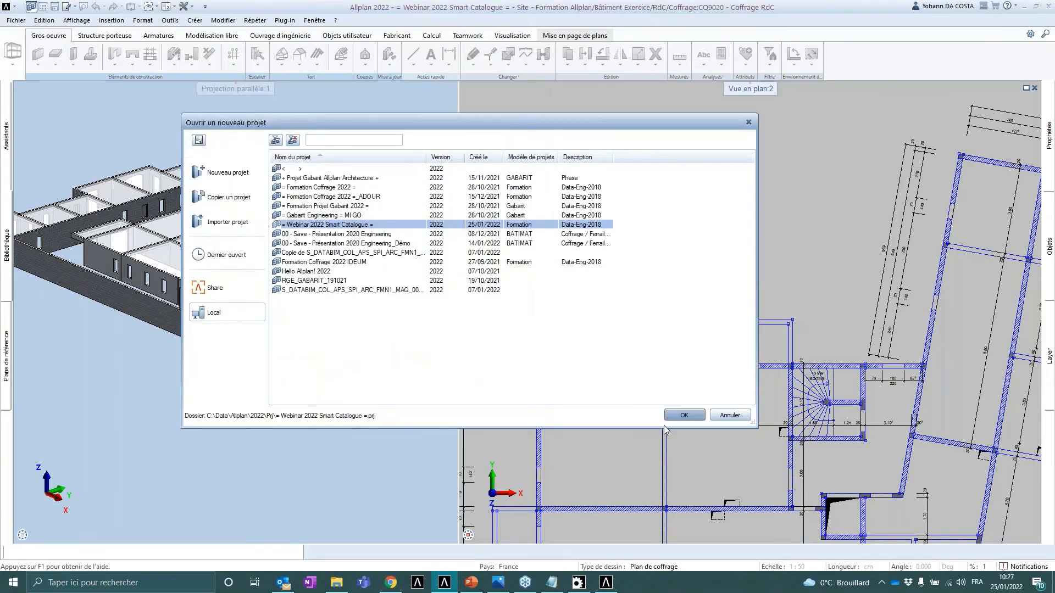
# - Open the Webinar 2022 Smart Catalogue project and set the assigned library for construction elements' Matériau attribute to Allplan_GO in Options
pyautogui.click(684, 413)
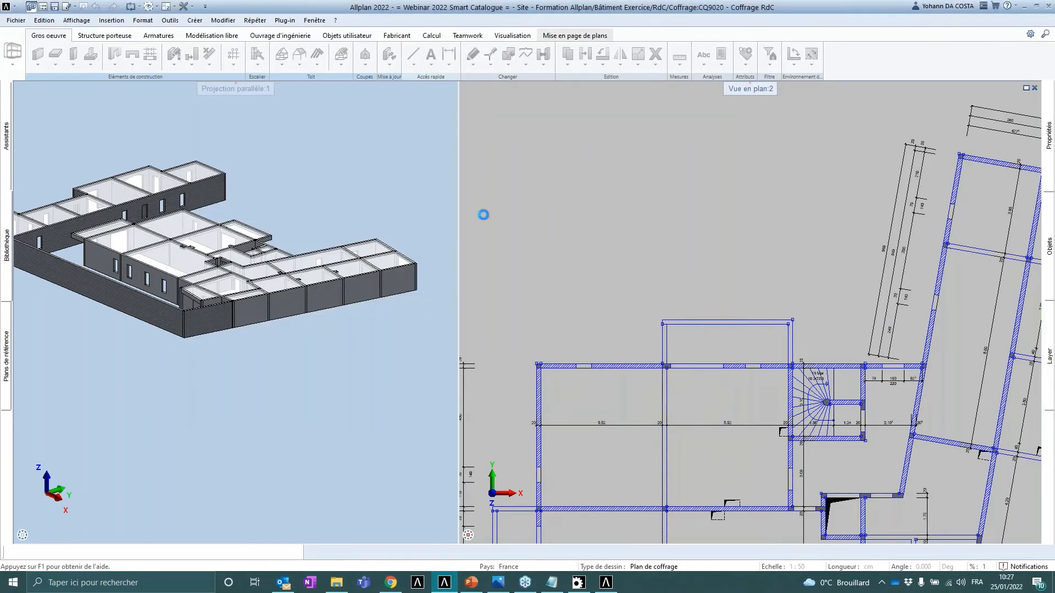
pyautogui.click(190, 7)
pyautogui.click(200, 19)
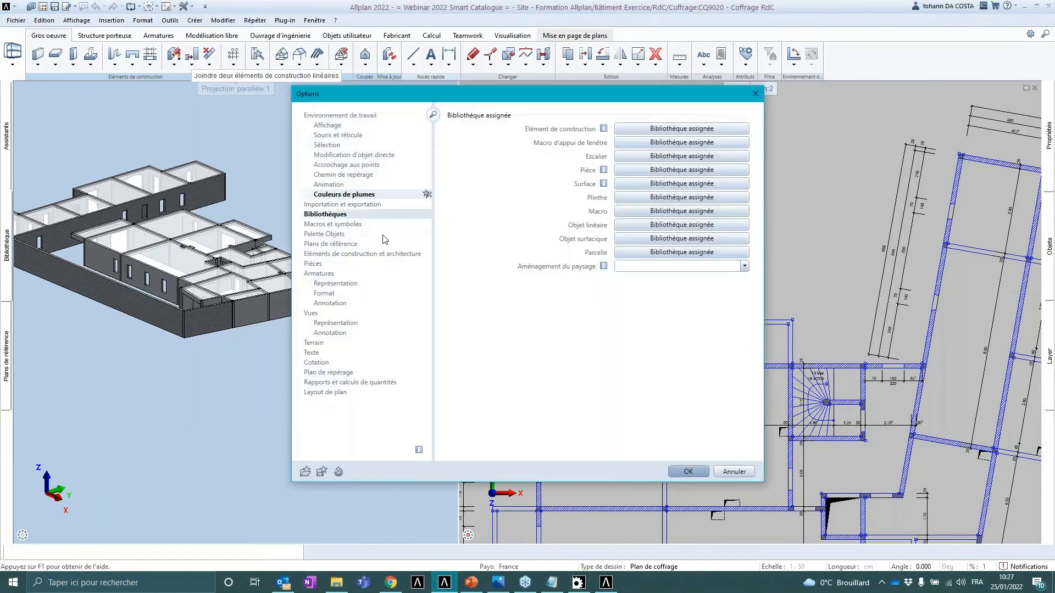
pyautogui.click(684, 128)
pyautogui.click(513, 124)
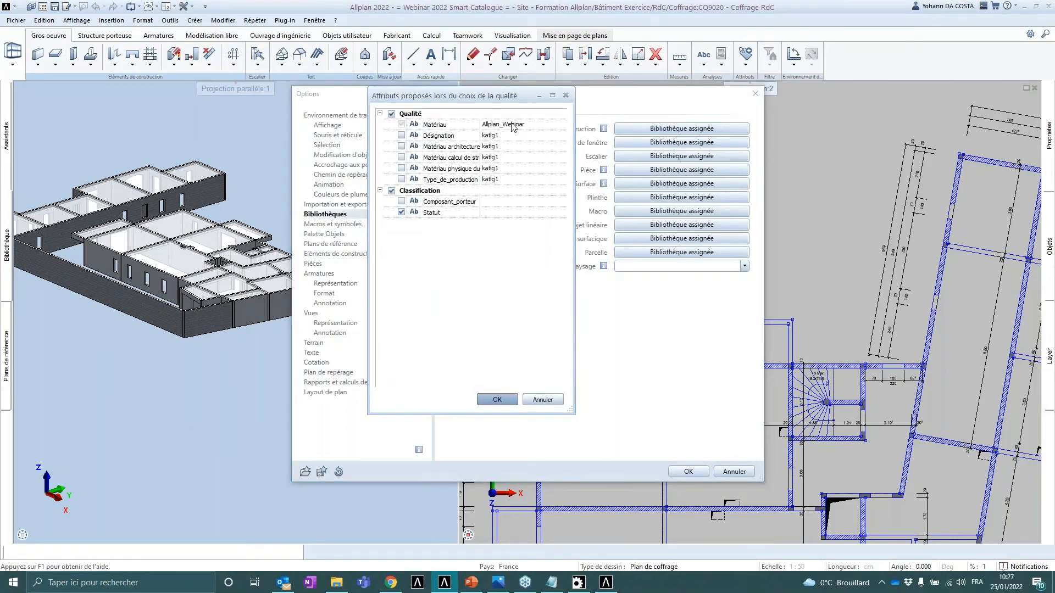
pyautogui.click(484, 341)
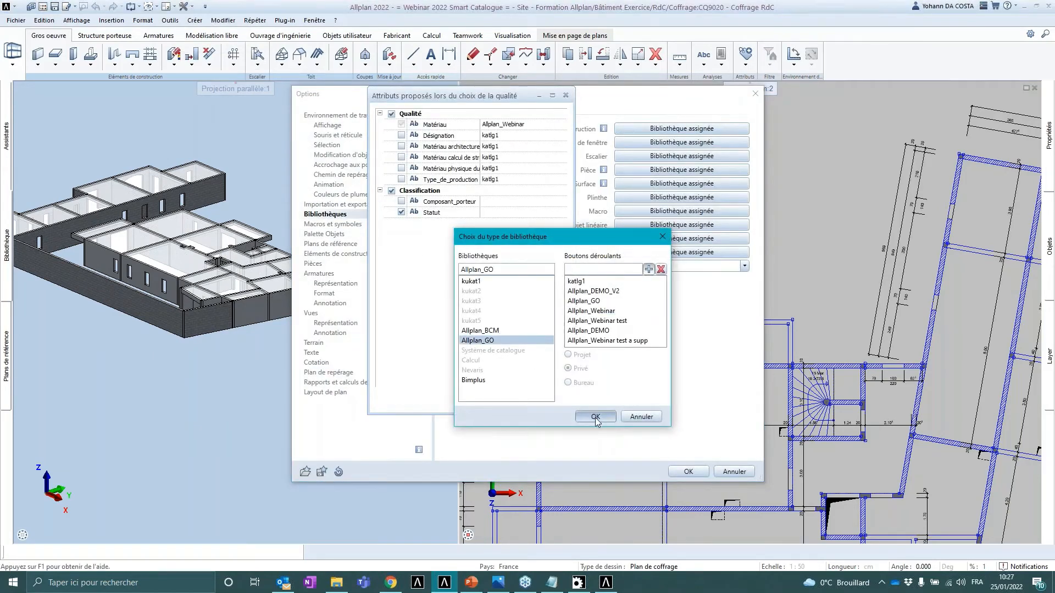
pyautogui.click(595, 416)
pyautogui.click(497, 399)
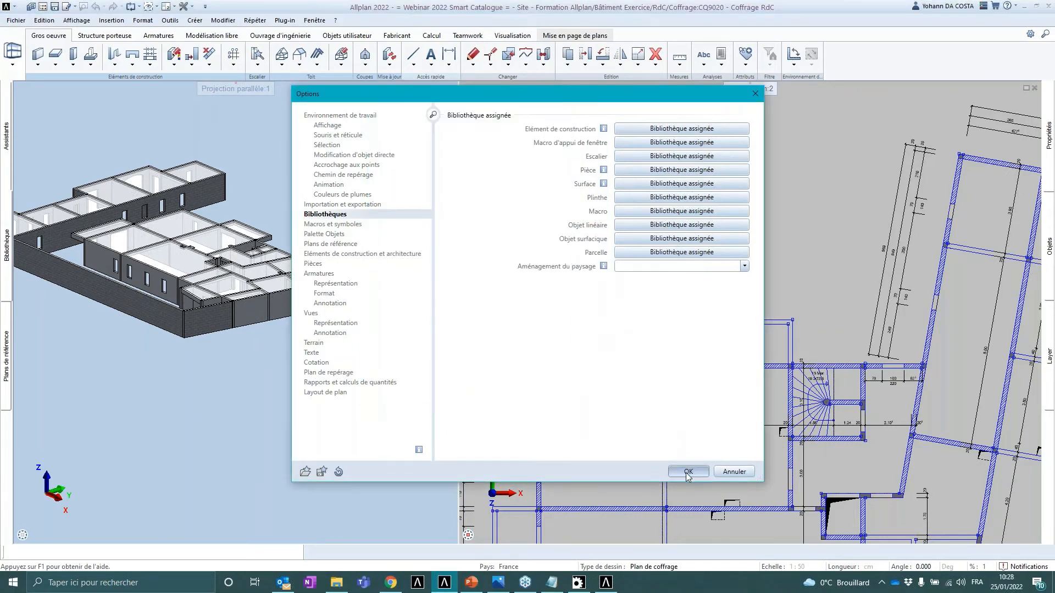
pyautogui.click(689, 472)
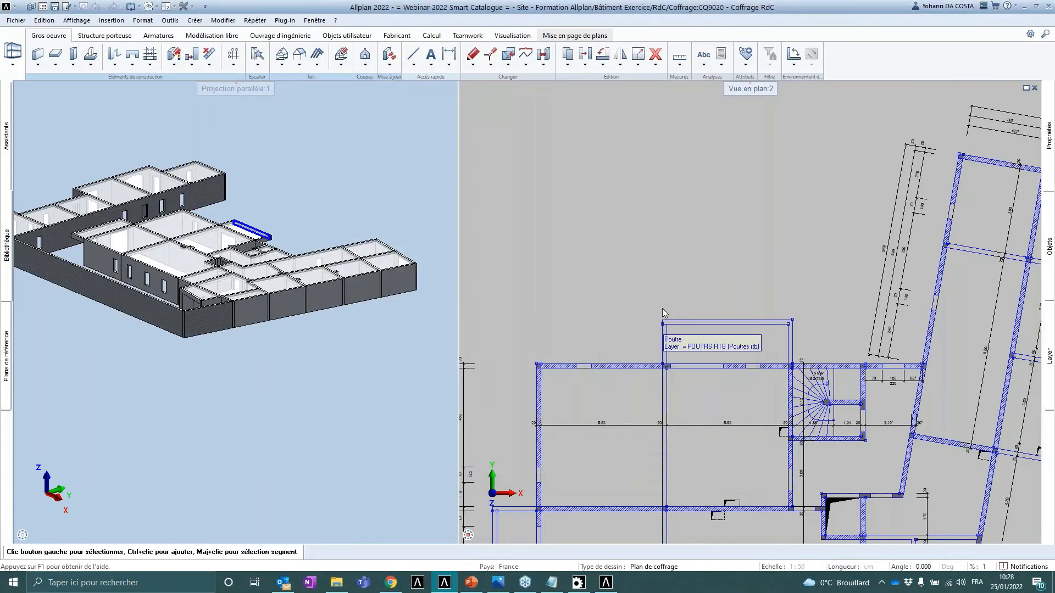
# - Draw an L-shaped wall of two straight segments with the Wall tool in the plan view
pyautogui.click(38, 55)
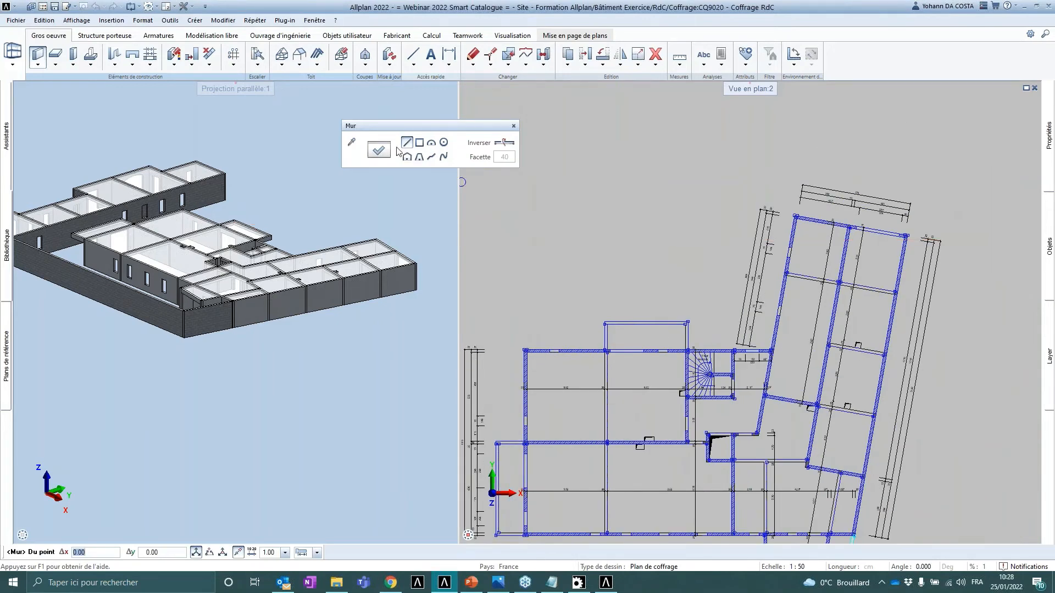
pyautogui.click(379, 150)
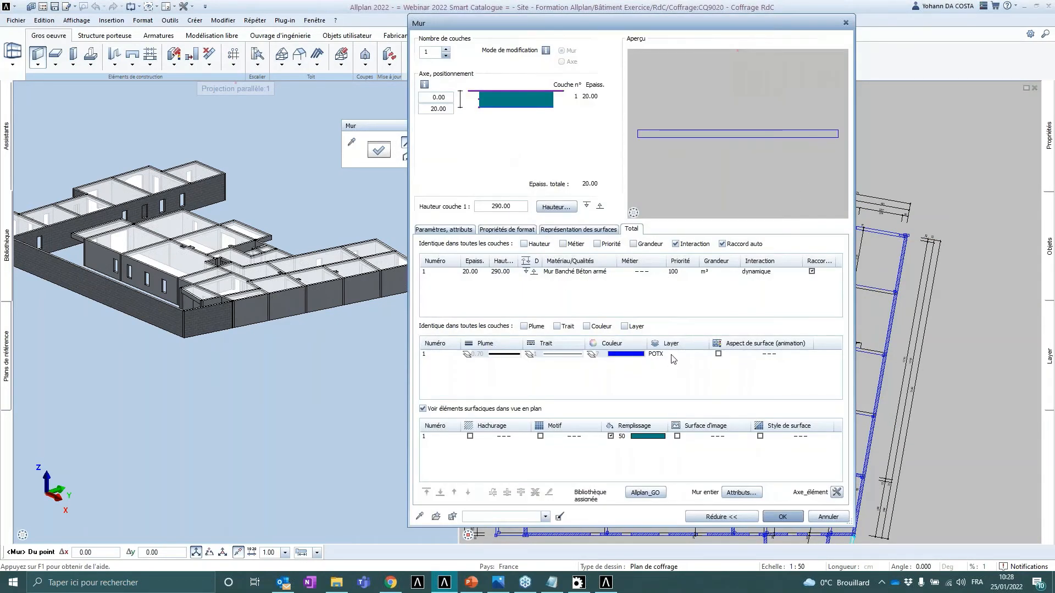
pyautogui.press('ctrl')
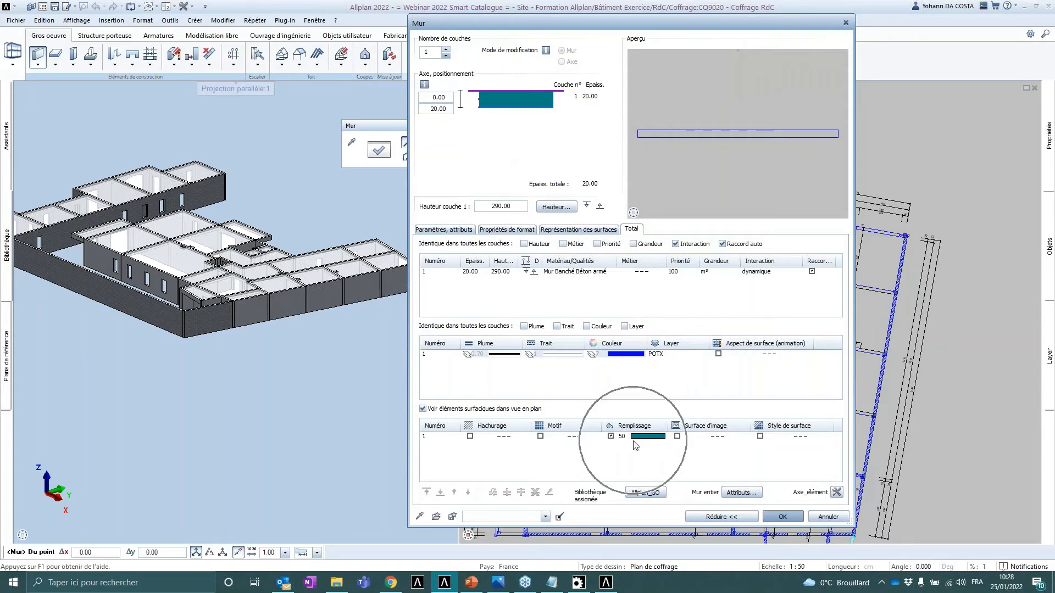
pyautogui.click(782, 517)
pyautogui.scroll(1, 703, 264)
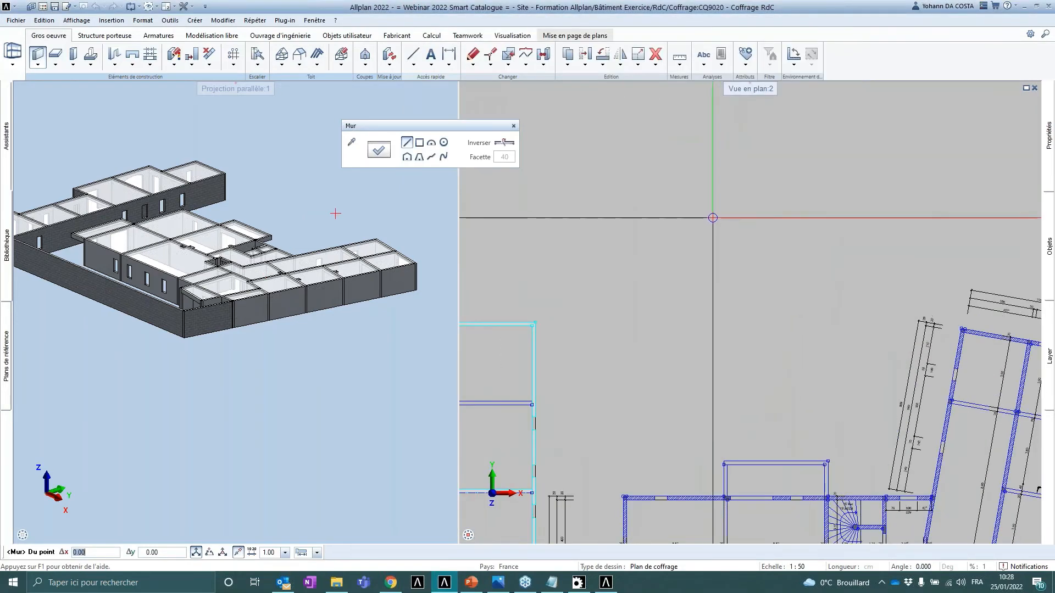
pyautogui.click(755, 177)
pyautogui.click(630, 177)
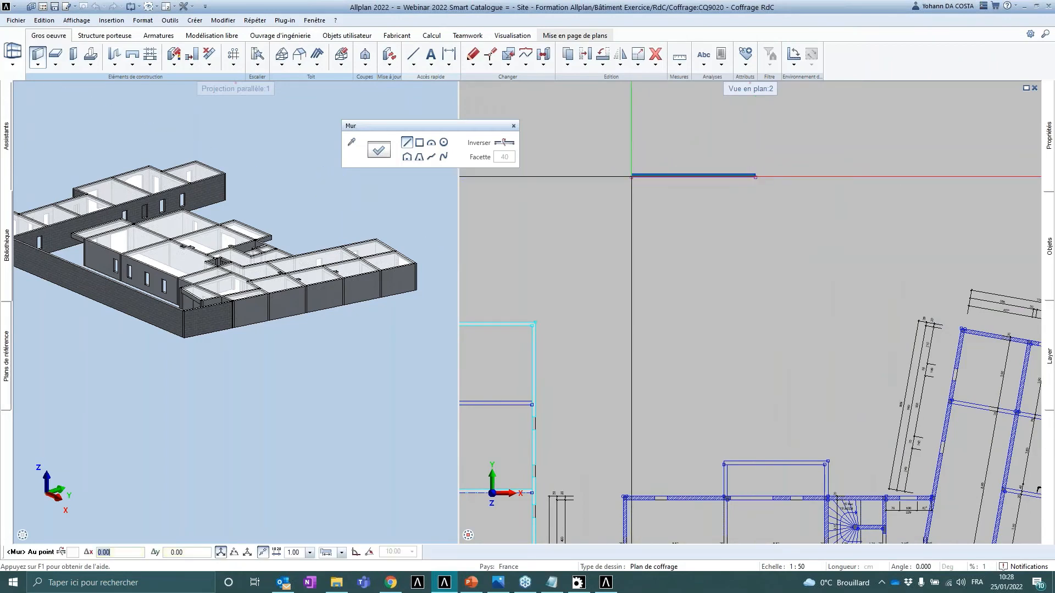
pyautogui.click(630, 255)
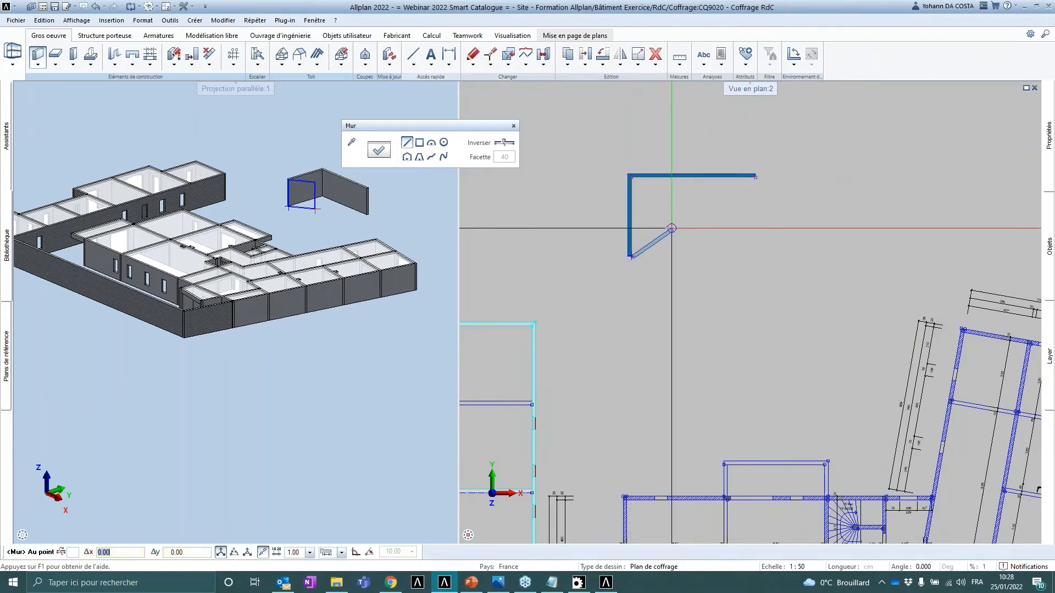
pyautogui.press('Escape')
pyautogui.press('Escape')
# - Assign the catalogue item 03.01 - Voile BA as the material of the horizontal wall
pyautogui.scroll(2, 663, 206)
pyautogui.moveTo(622, 226); pyautogui.dragTo(579, 269, button='middle')
pyautogui.scroll(2, 579, 269)
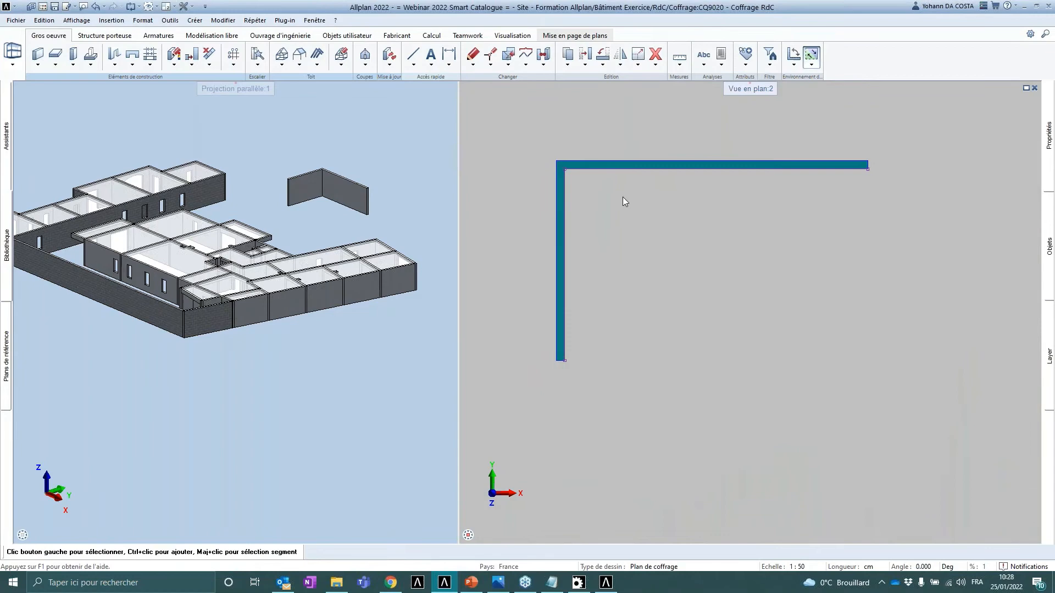
pyautogui.doubleClick(651, 167)
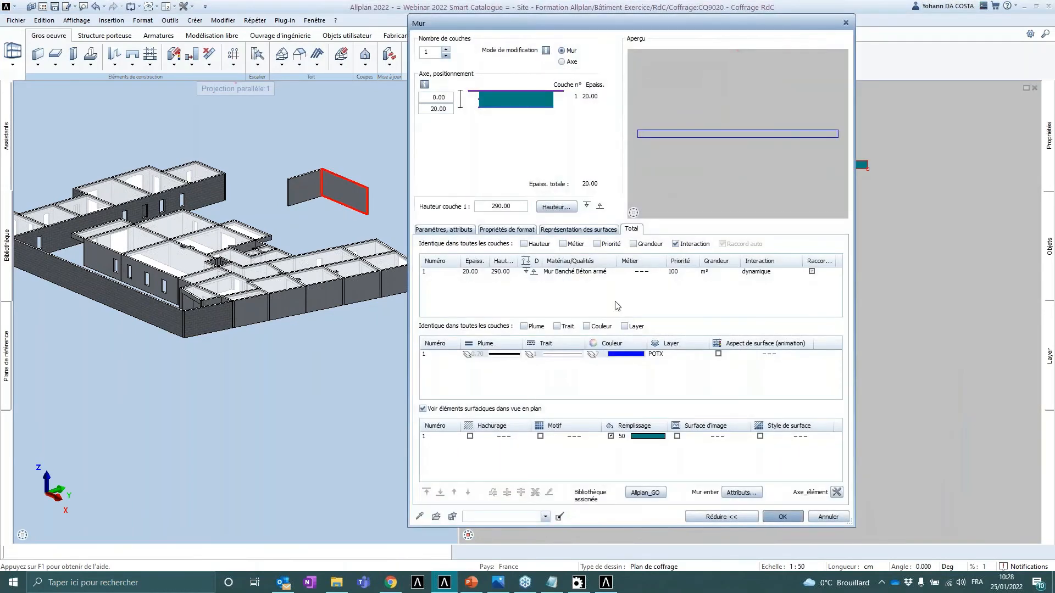
pyautogui.click(599, 272)
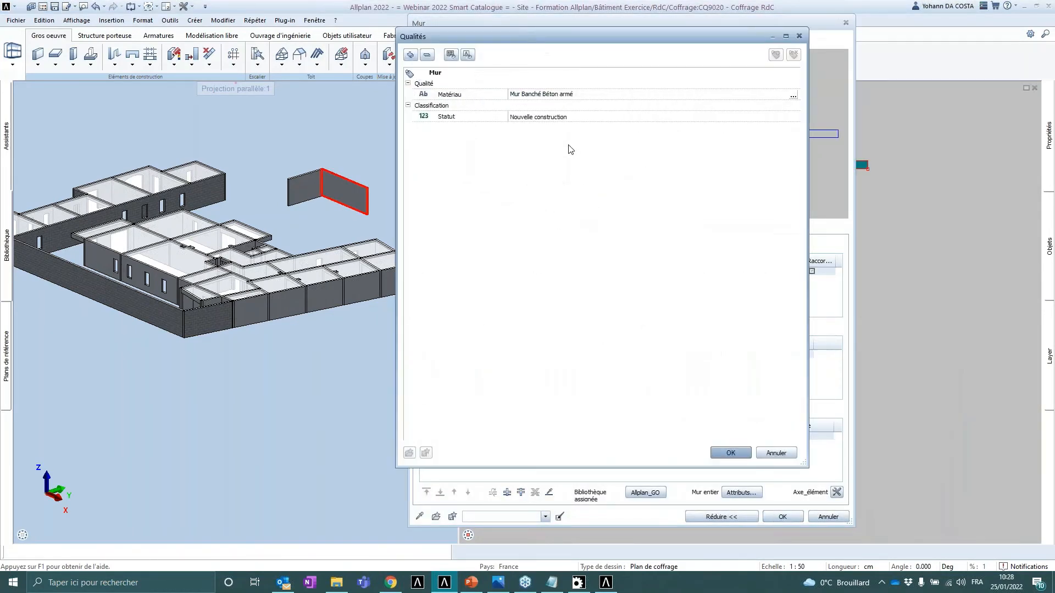
pyautogui.click(793, 96)
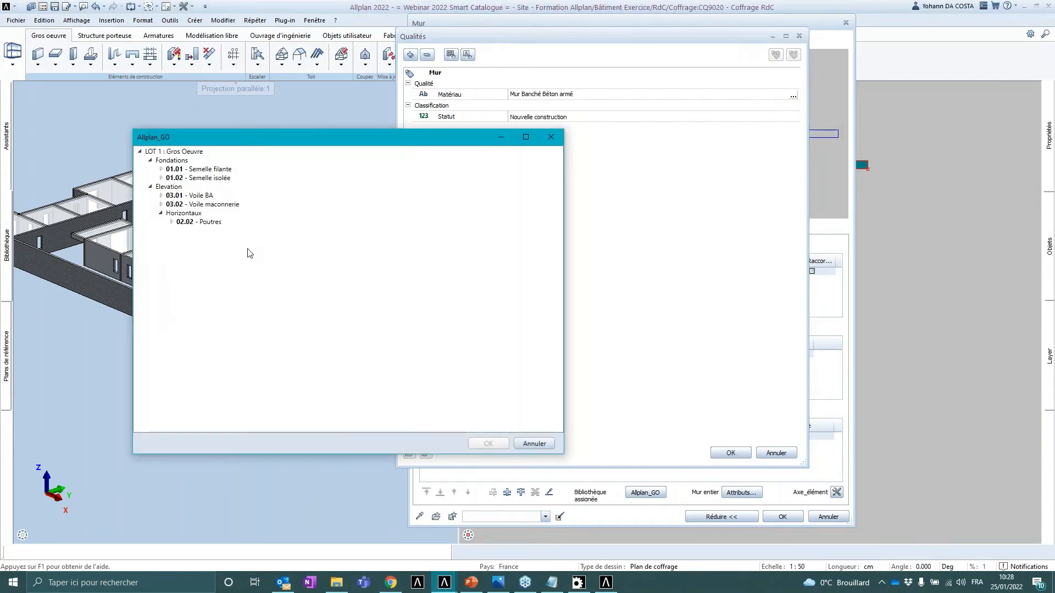
pyautogui.click(162, 195)
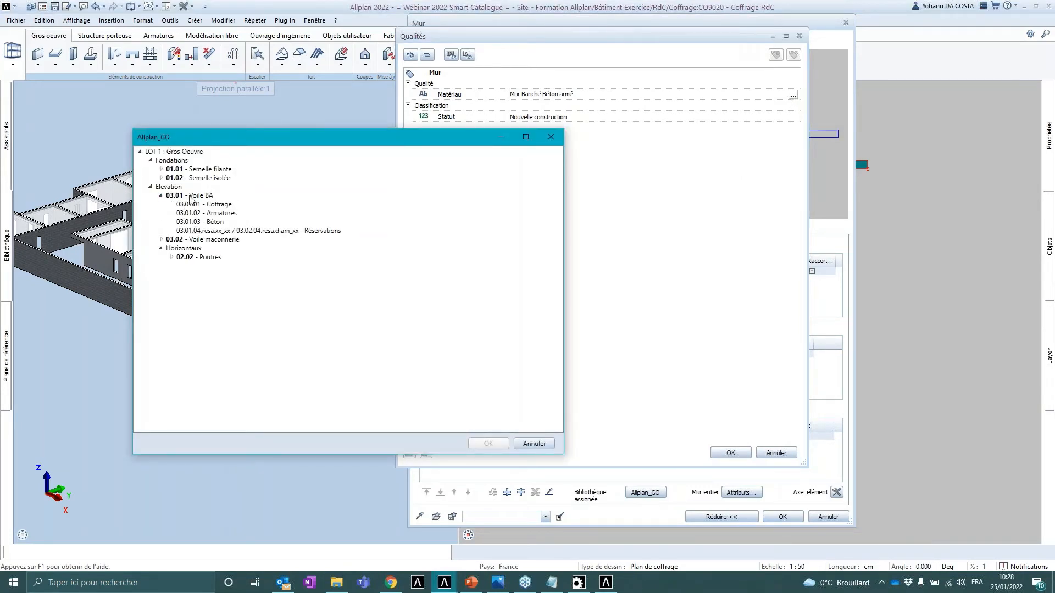
pyautogui.click(189, 197)
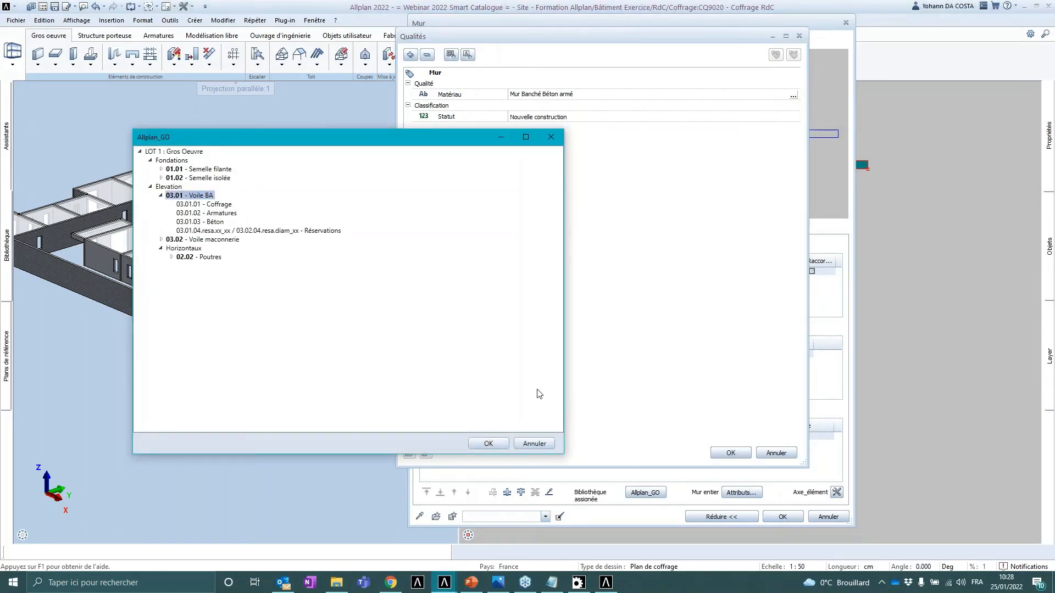
pyautogui.click(488, 444)
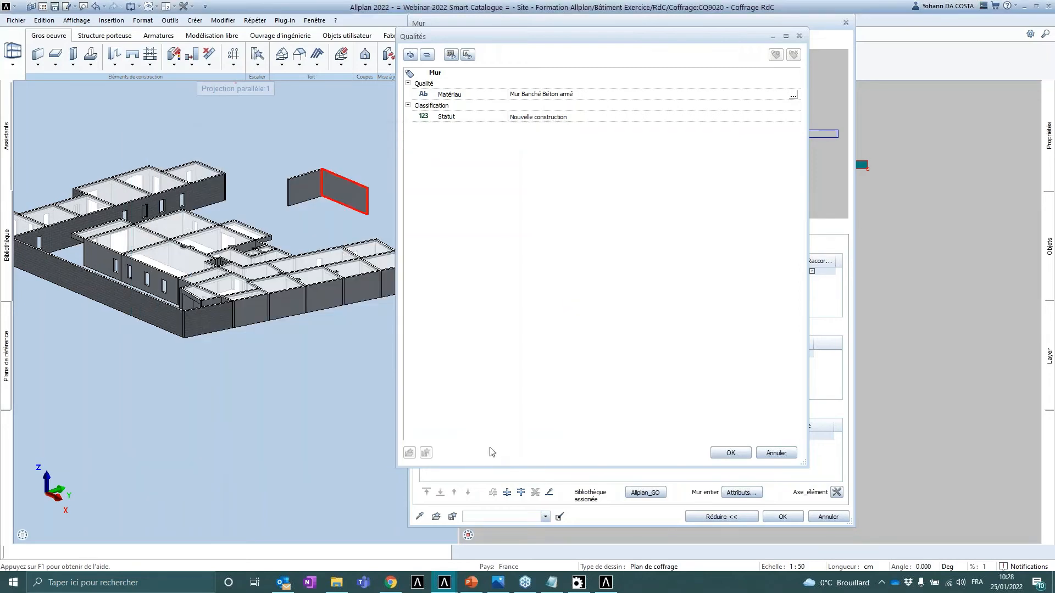
pyautogui.click(730, 453)
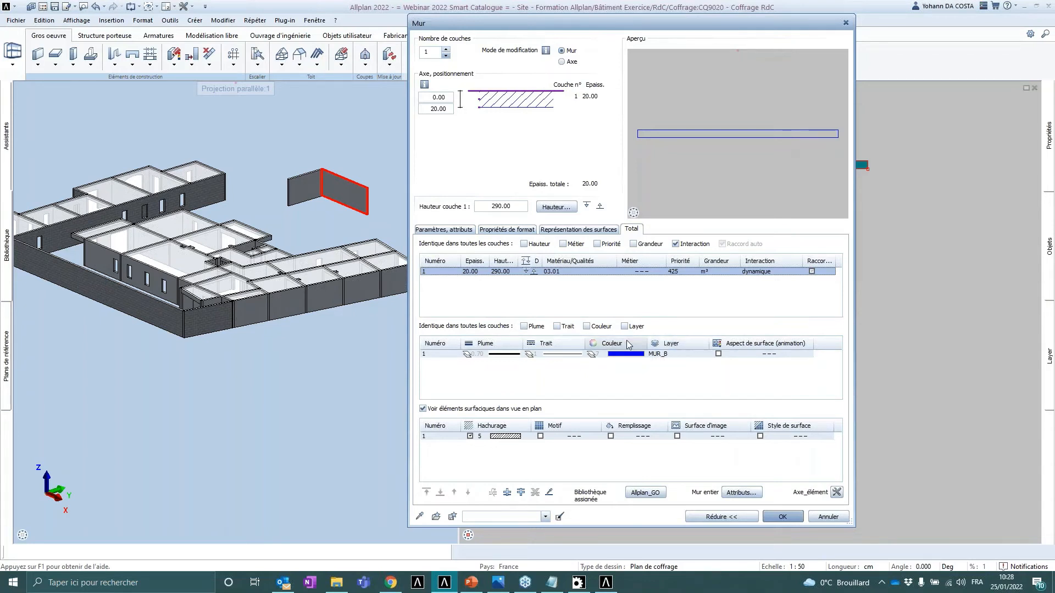
pyautogui.click(485, 443)
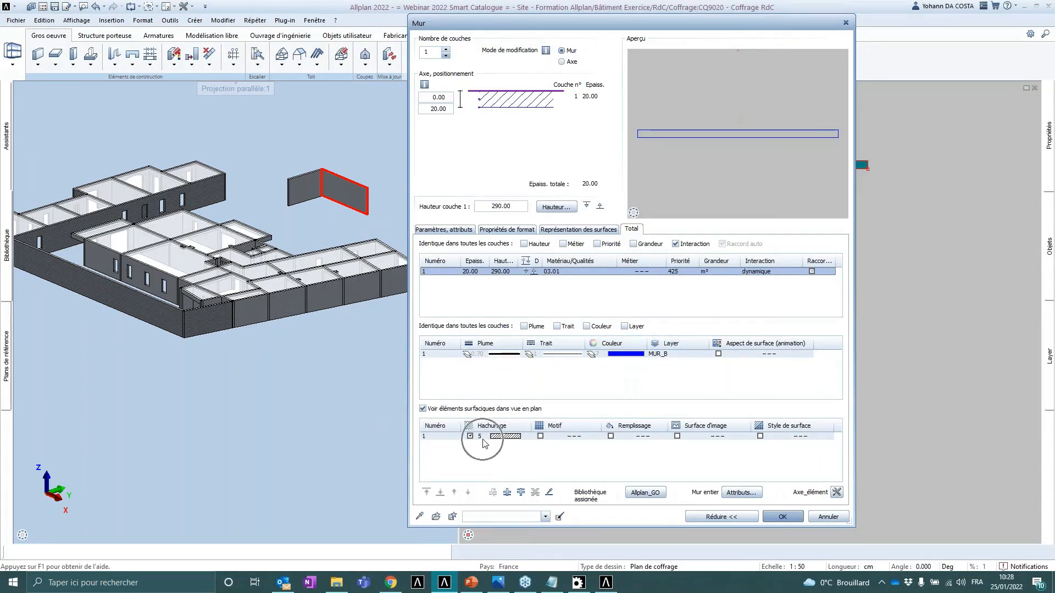
pyautogui.click(782, 516)
# - Assign the catalogue item 03.02 - Voile maconnerie as the material of the vertical wall
pyautogui.scroll(5, 350, 189)
pyautogui.scroll(4, 282, 176)
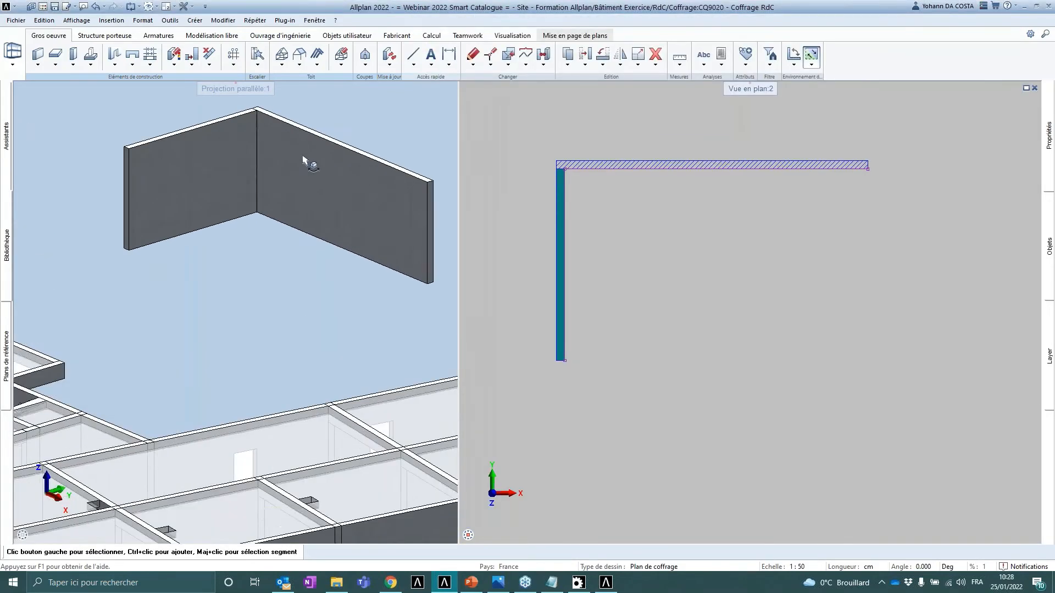
pyautogui.doubleClick(561, 214)
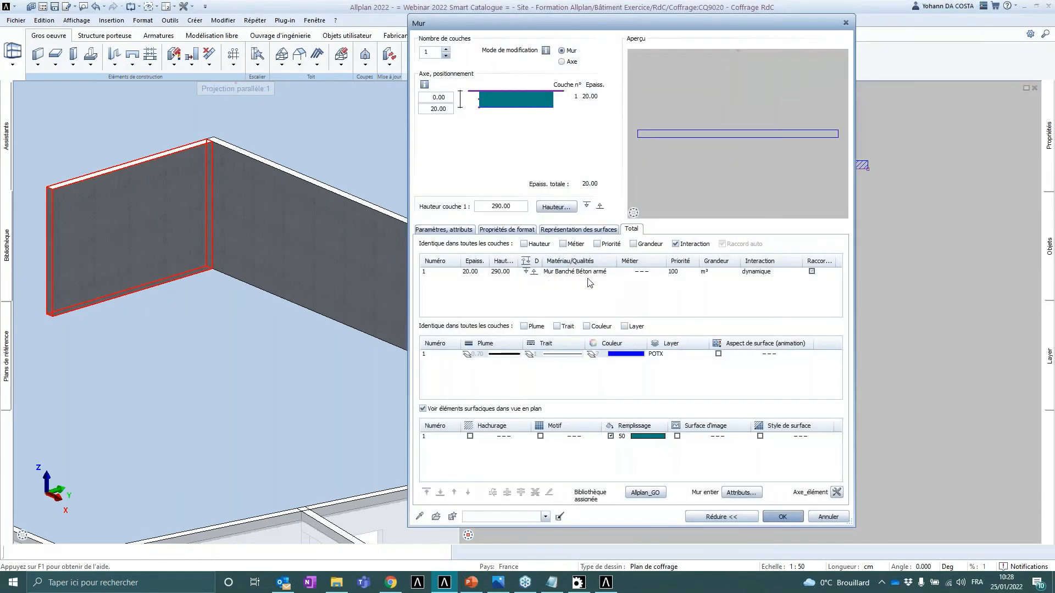
pyautogui.click(604, 272)
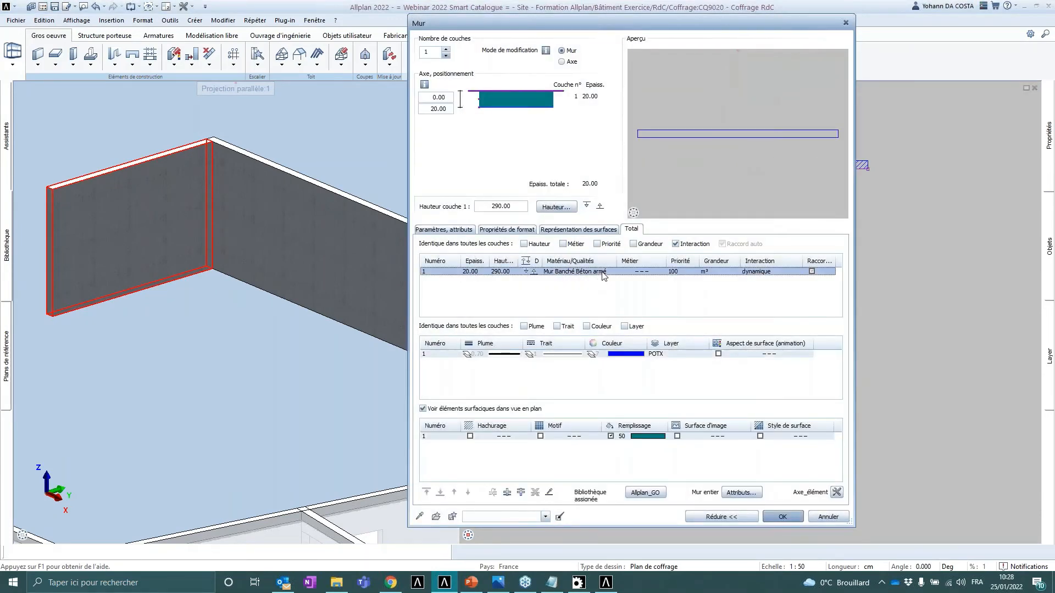
pyautogui.click(792, 97)
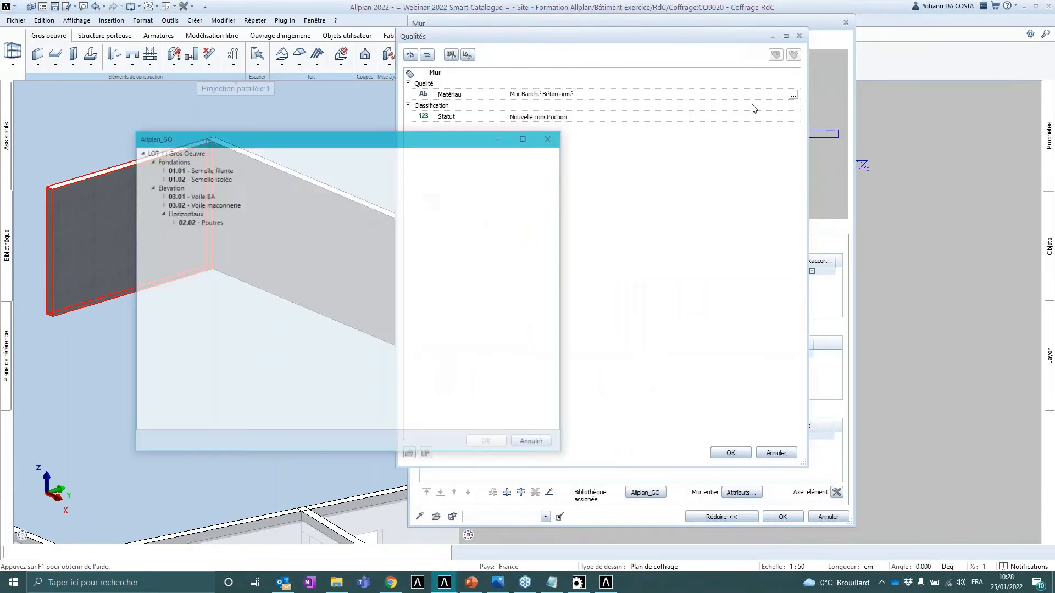
pyautogui.click(204, 205)
pyautogui.click(499, 443)
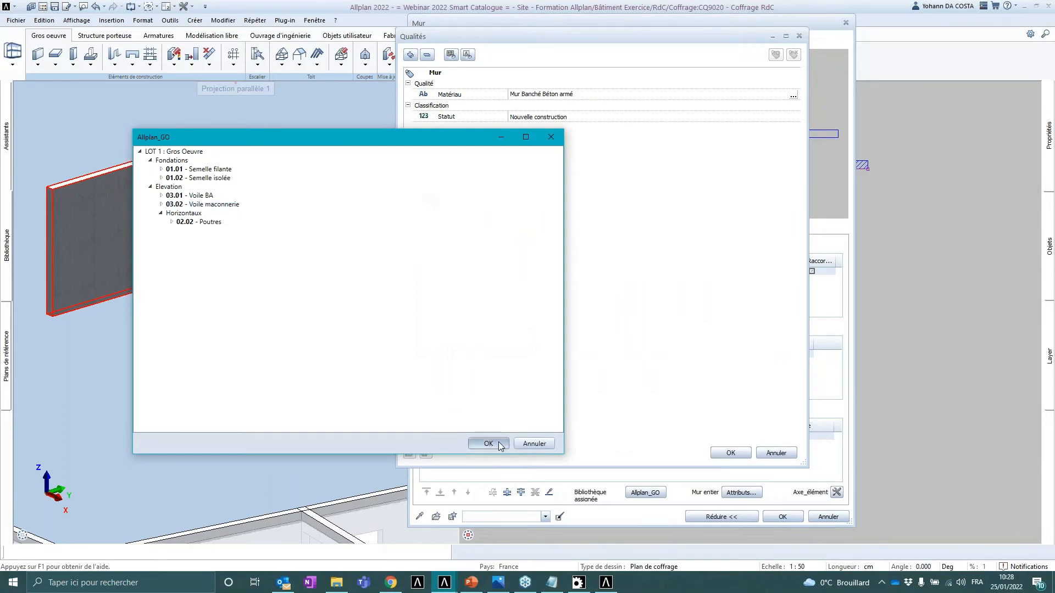
pyautogui.click(730, 453)
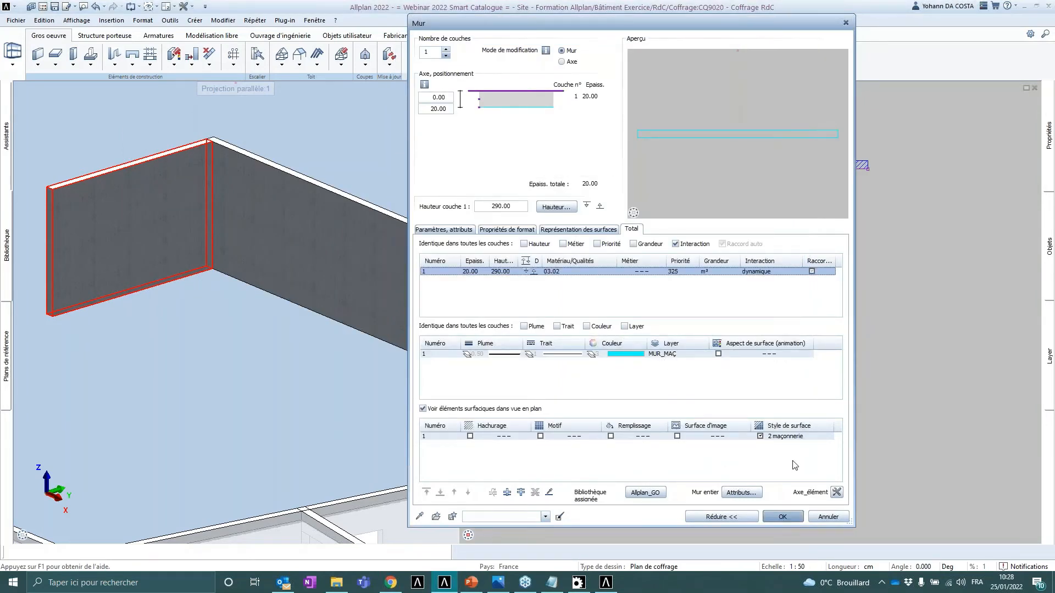
pyautogui.click(798, 438)
pyautogui.click(783, 517)
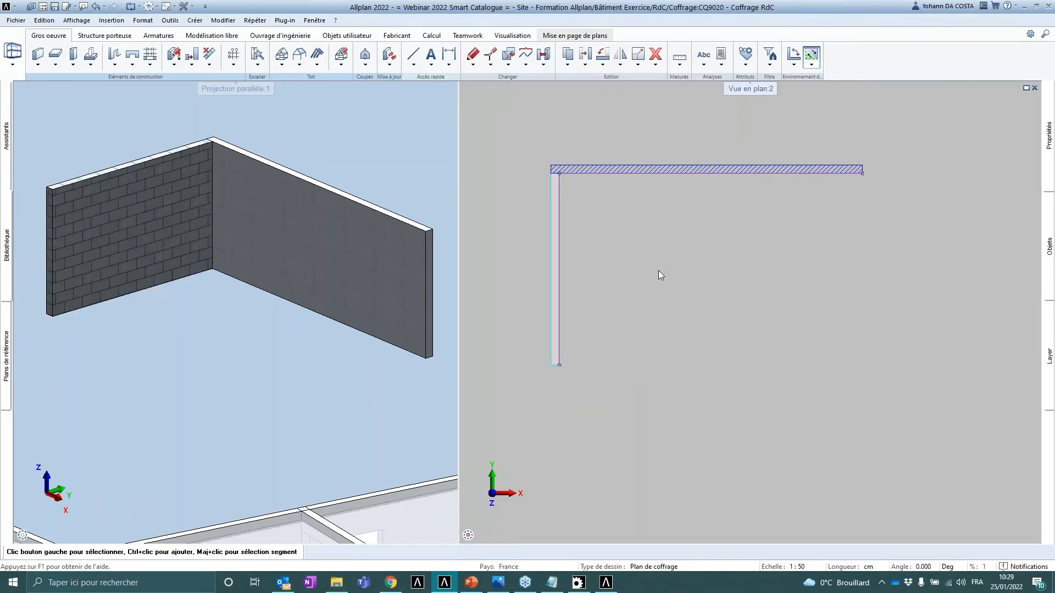
# - Switch to the Smart Catalogue editor and scroll back across the wall entries' columns
pyautogui.moveTo(659, 271); pyautogui.dragTo(649, 271, button='middle')
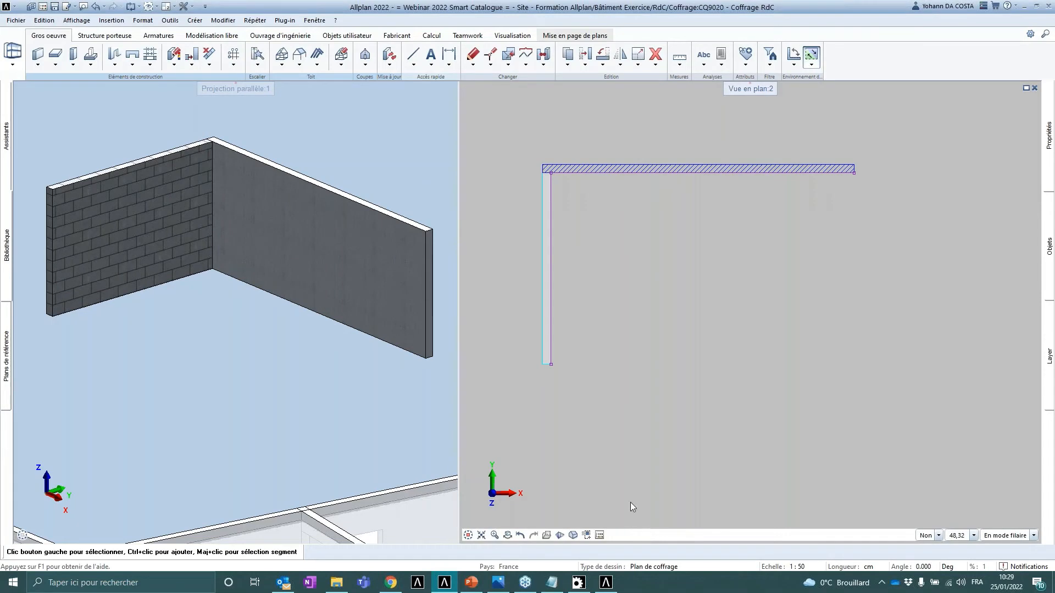
pyautogui.click(607, 582)
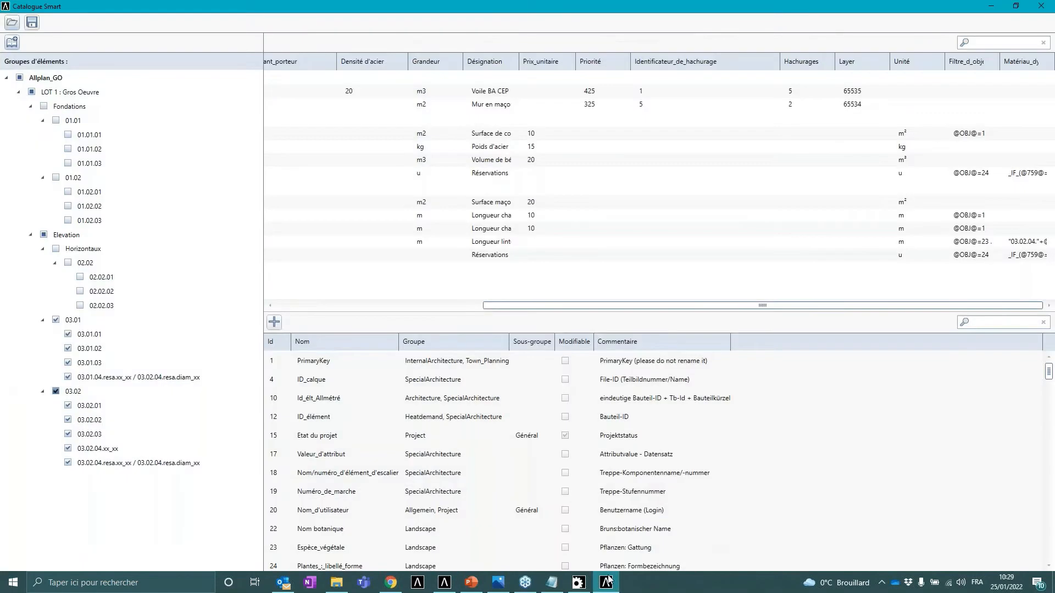
pyautogui.moveTo(597, 307); pyautogui.dragTo(270, 298)
# - Switch to the Smart Catalog Webinar presentation in PowerPoint
pyautogui.click(471, 584)
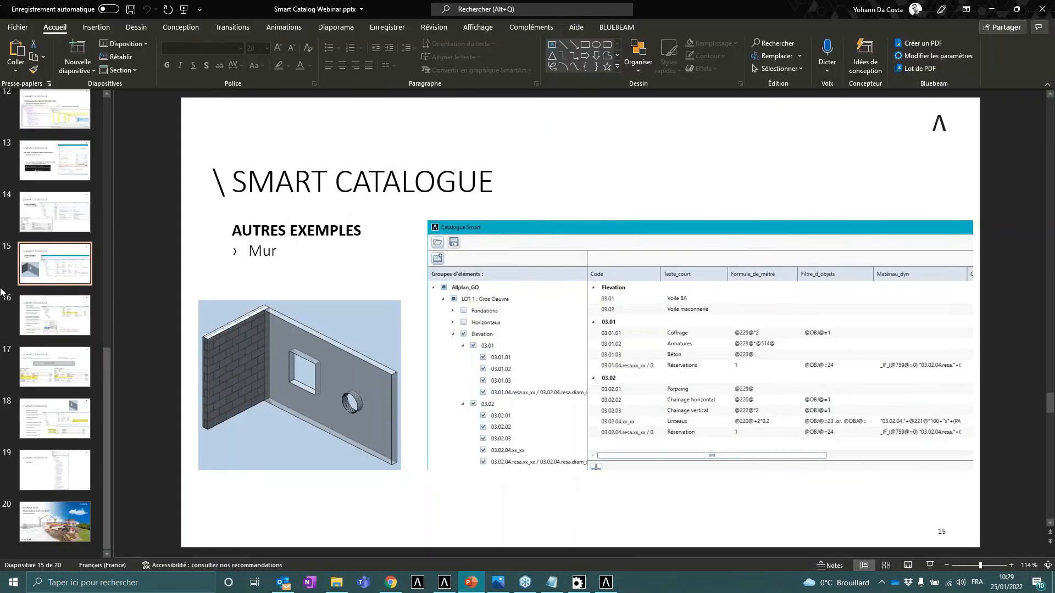
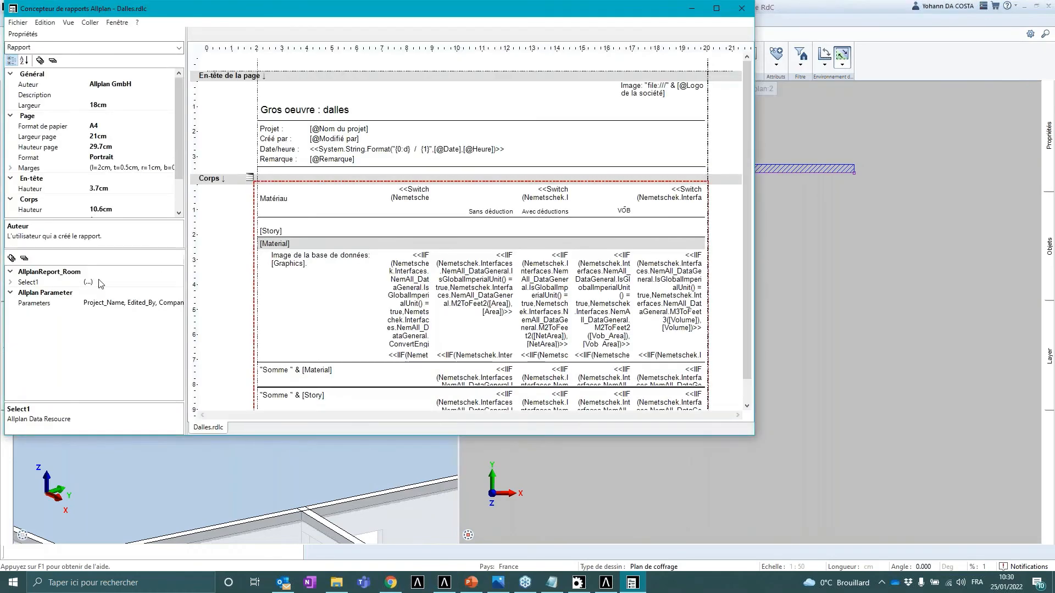
# - Set the report's From filter to the Allège element type through the object type editor
pyautogui.click(11, 283)
pyautogui.scroll(-3, 30, 369)
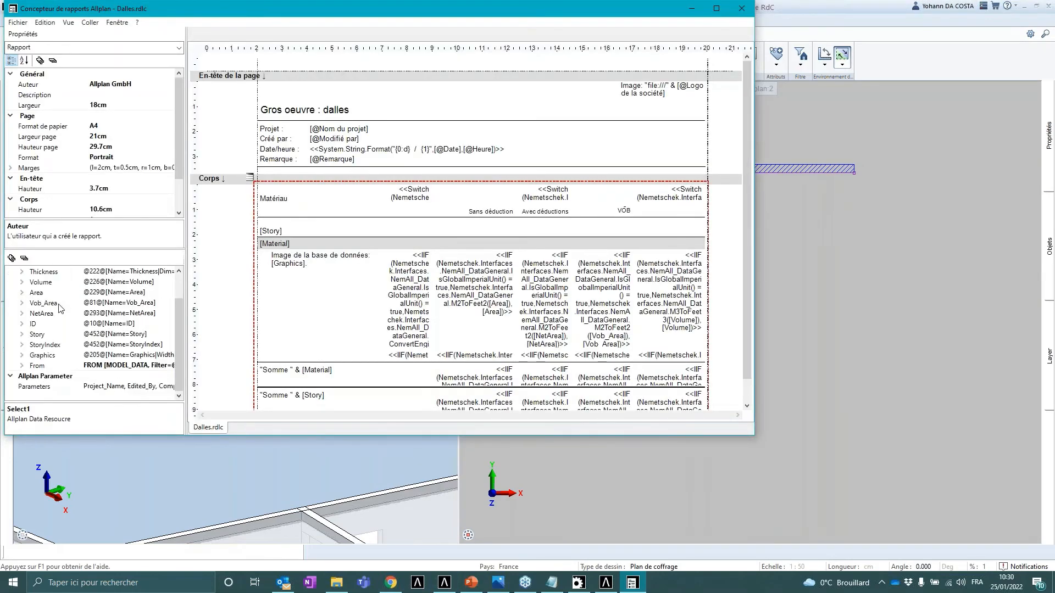
pyautogui.doubleClick(29, 367)
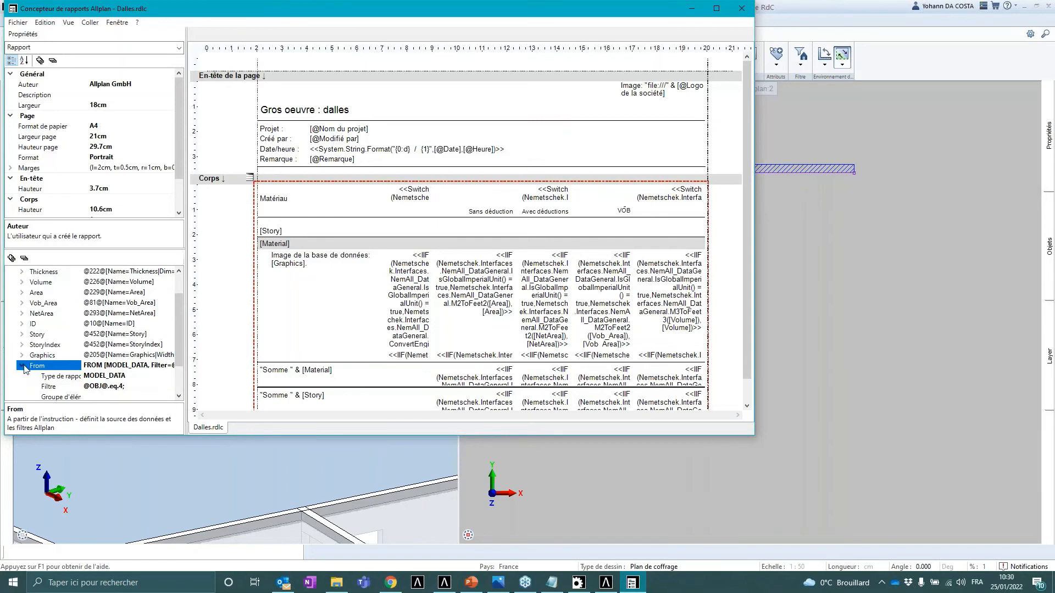
pyautogui.click(128, 388)
pyautogui.write(';')
pyautogui.click(169, 387)
pyautogui.moveTo(176, 84)
pyautogui.mouseDown()
pyautogui.moveTo(179, 190)
pyautogui.moveTo(189, 78)
pyautogui.mouseUp()
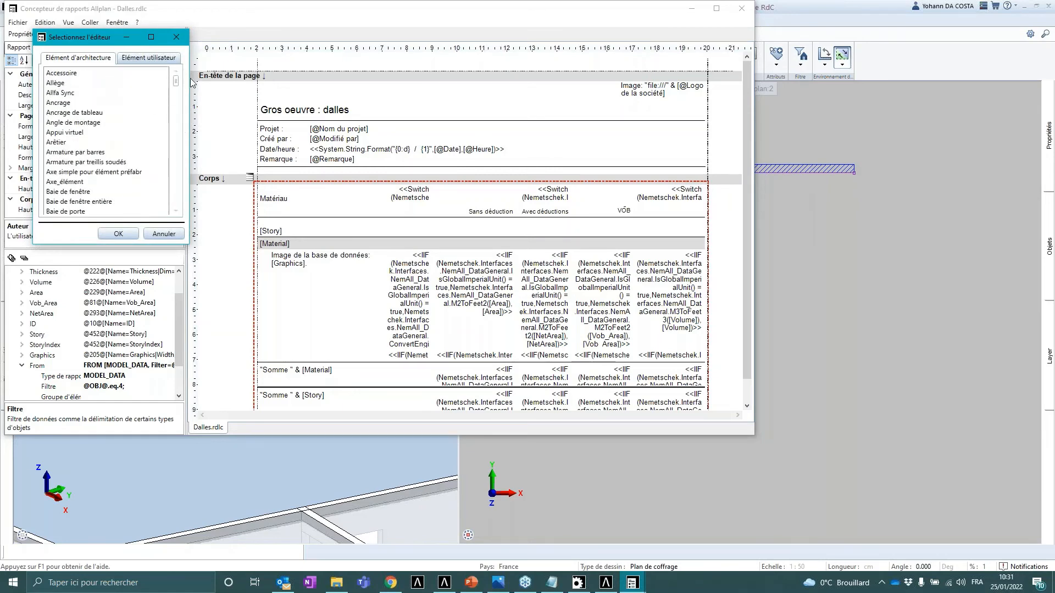
pyautogui.click(62, 83)
pyautogui.click(119, 234)
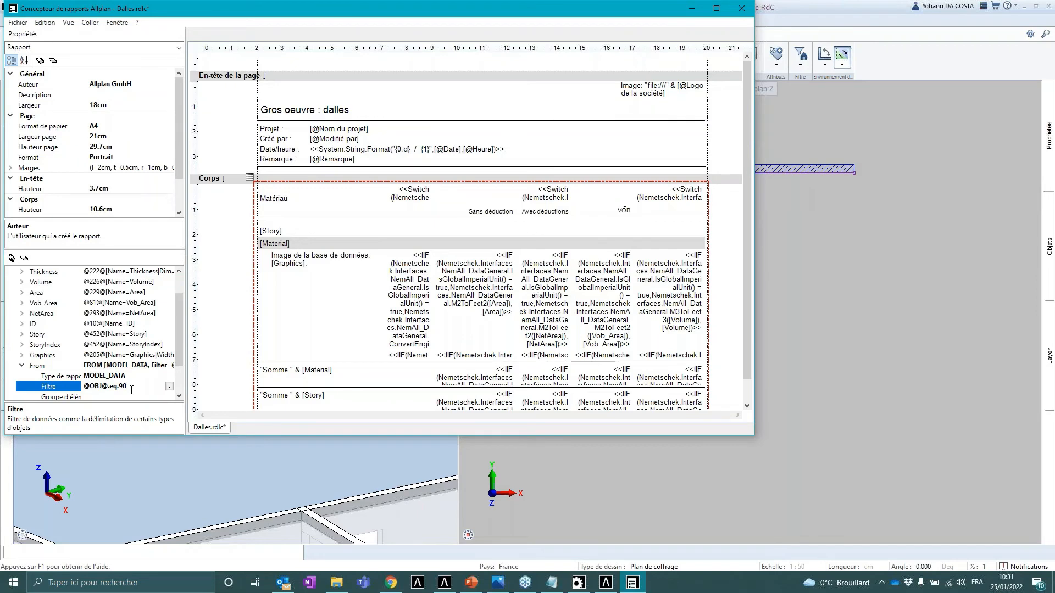
# - Close the report designer and minimize Allplan to return to the presentation
pyautogui.click(740, 9)
pyautogui.click(562, 333)
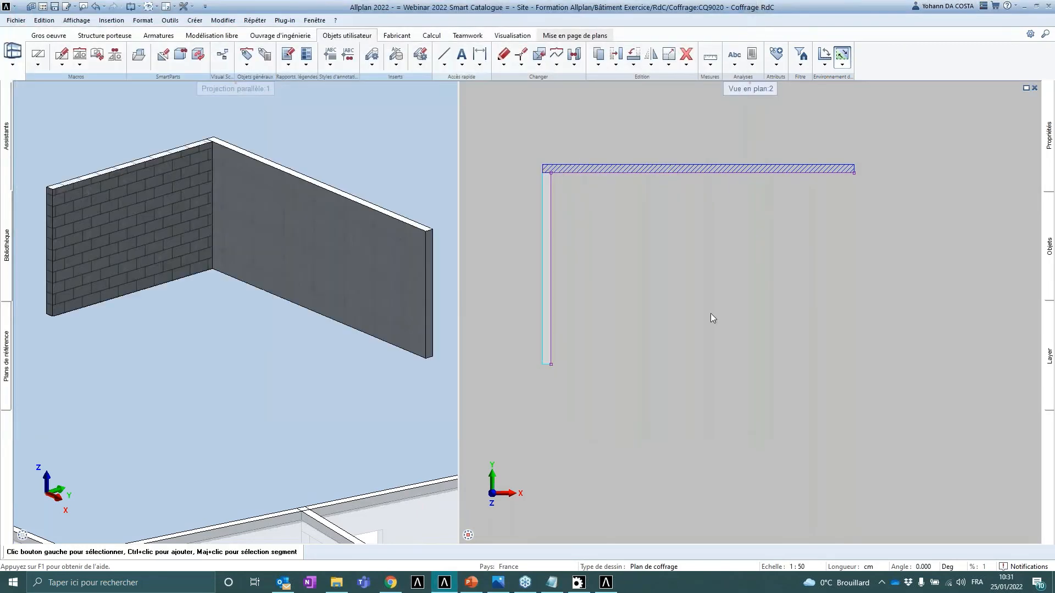
pyautogui.click(1025, 6)
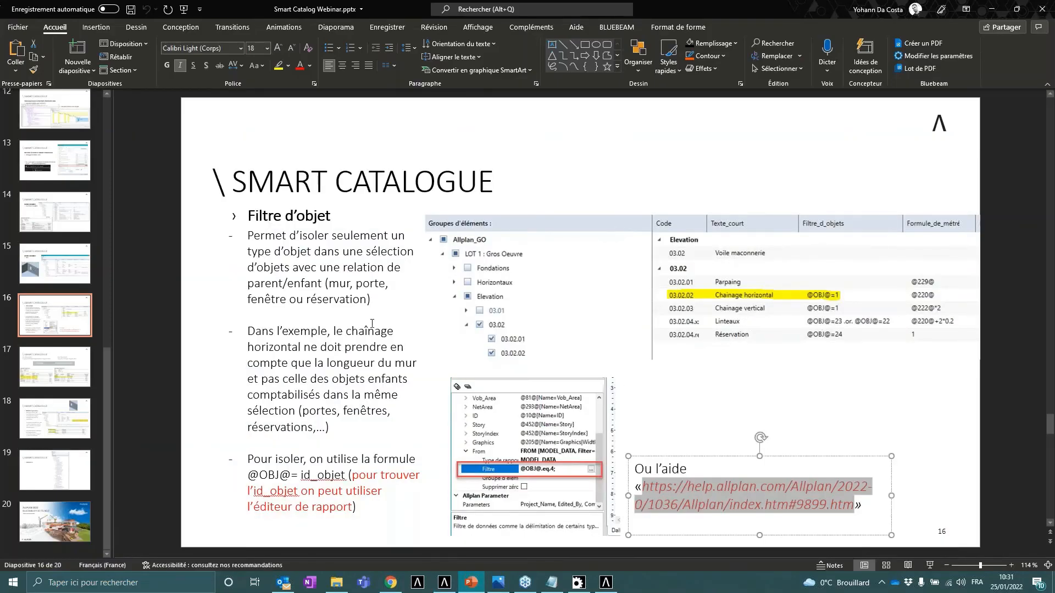
# - Browse the slides on object filters and dynamic material, undoing an accidental image move
pyautogui.click(82, 361)
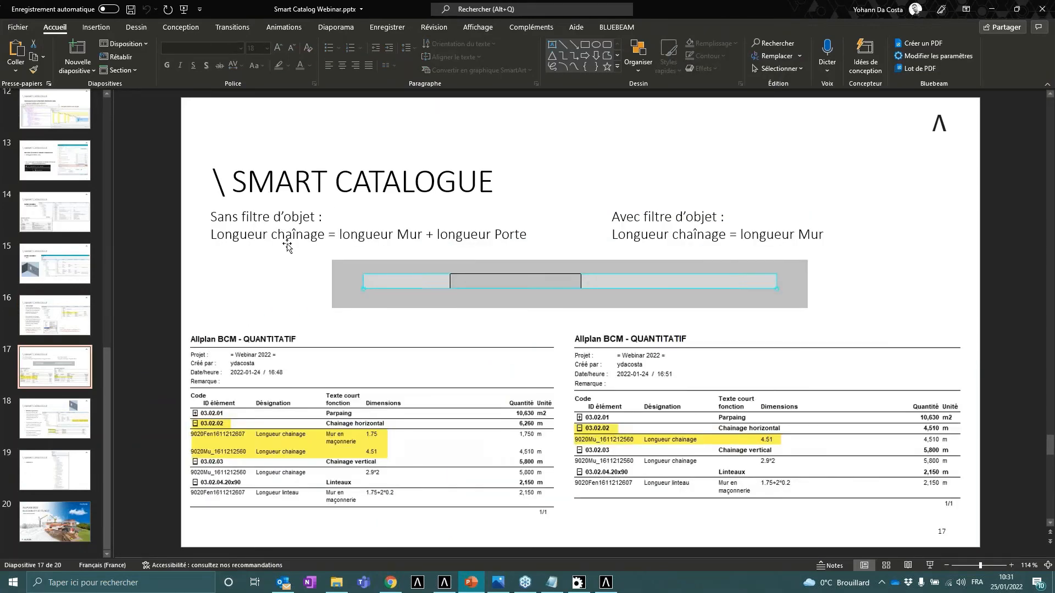
pyautogui.moveTo(521, 235); pyautogui.dragTo(241, 216)
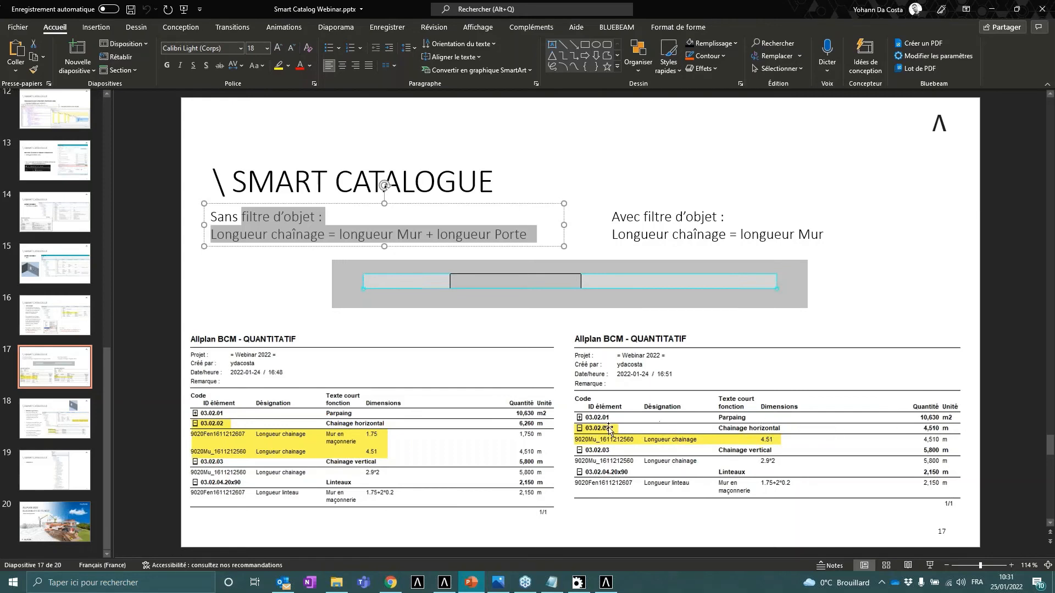
pyautogui.moveTo(763, 427); pyautogui.dragTo(759, 434)
pyautogui.hotkey('ctrl', 'z')
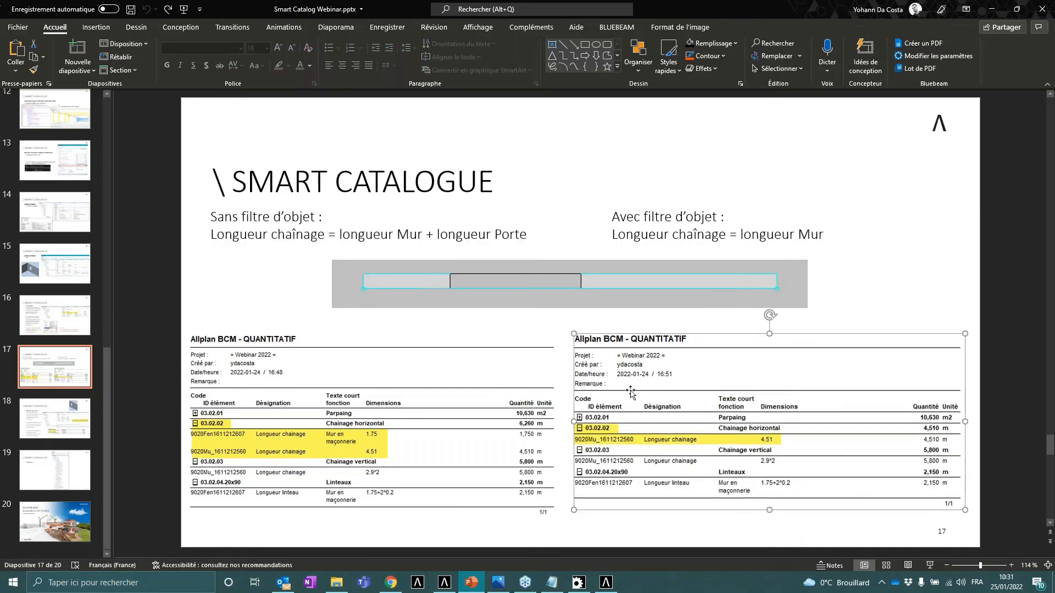
pyautogui.click(79, 413)
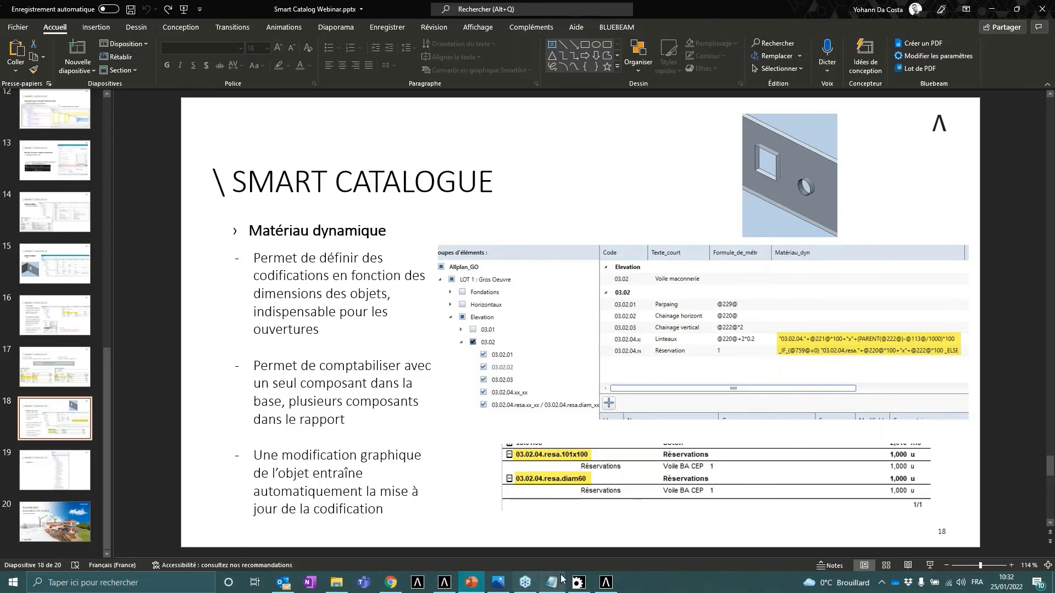
# - Switch to the Smart Catalogue editor and move the Matériau_dyn column next to Texte_court, widening it
pyautogui.click(606, 581)
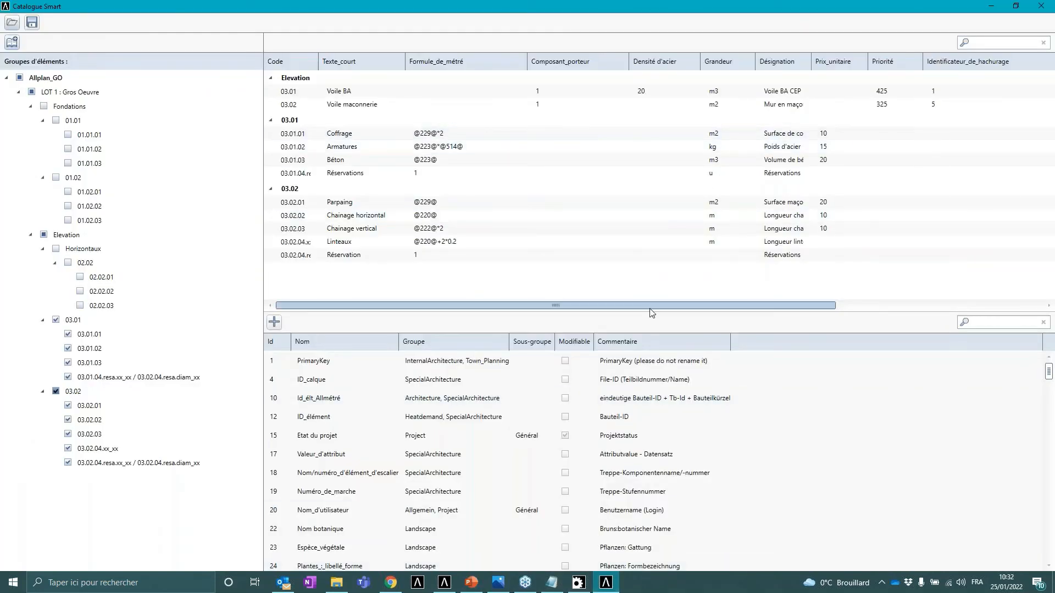
pyautogui.moveTo(648, 305); pyautogui.dragTo(689, 306)
pyautogui.click(918, 305)
pyautogui.moveTo(1025, 61); pyautogui.dragTo(294, 77)
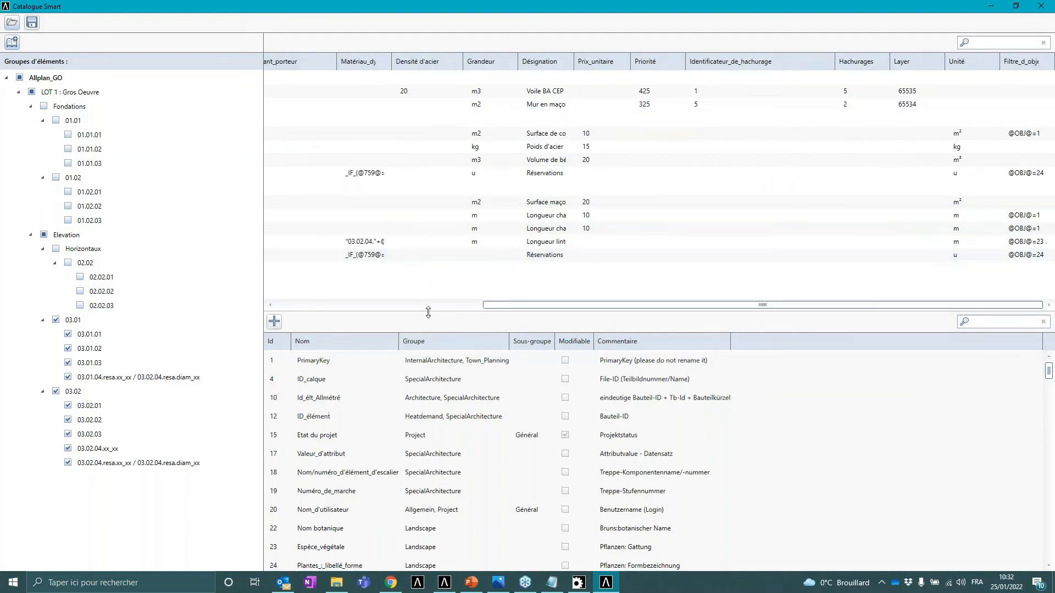
pyautogui.moveTo(546, 311); pyautogui.dragTo(339, 310)
pyautogui.moveTo(656, 61); pyautogui.dragTo(625, 61)
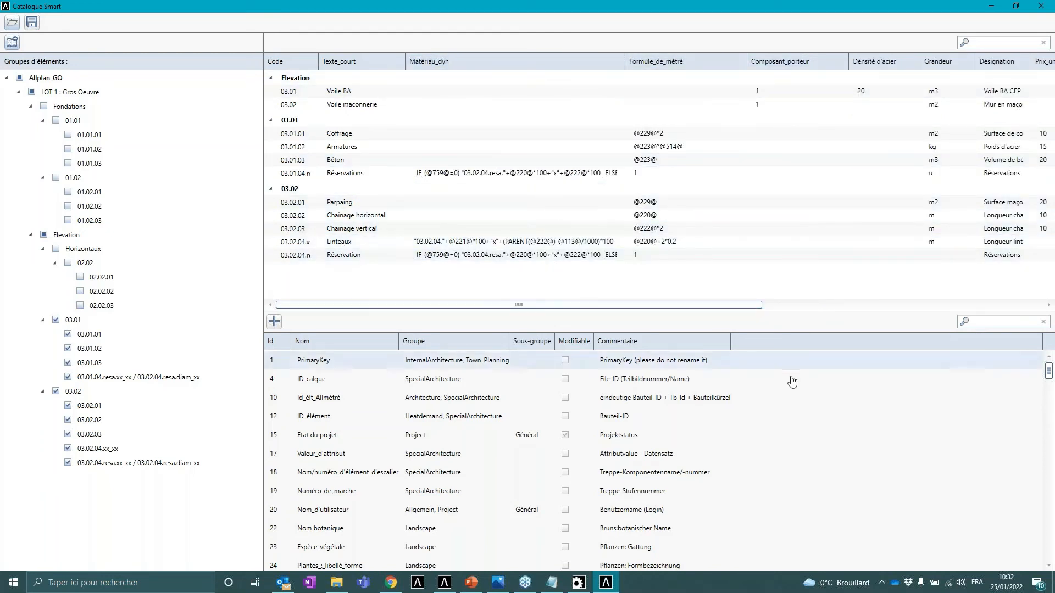
# - Open the Formule.txt notes and walk through the lintel code formula and its attribute numbers
pyautogui.click(555, 583)
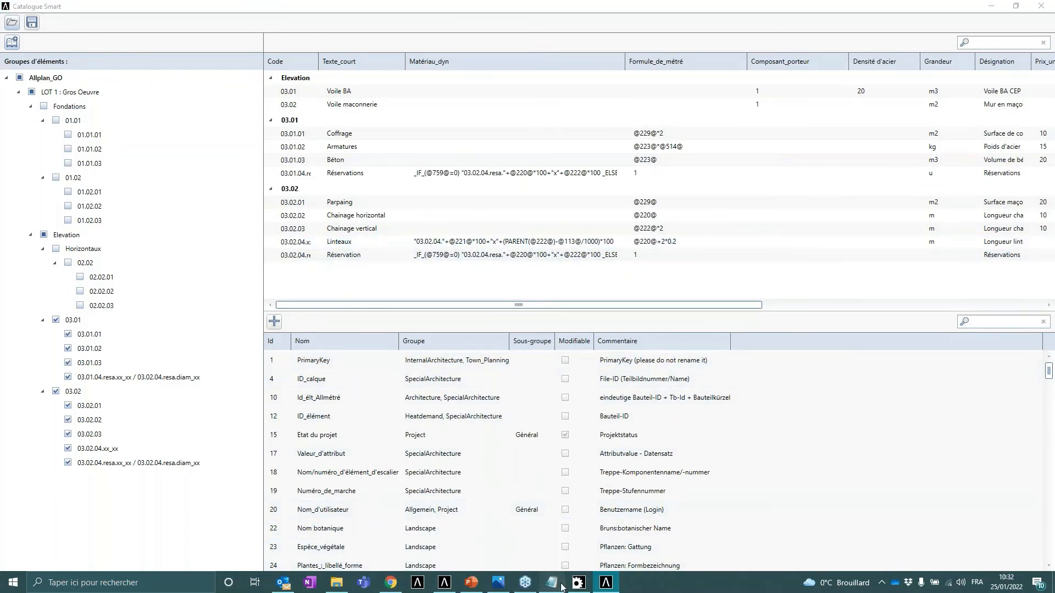
pyautogui.moveTo(473, 134)
pyautogui.mouseDown()
pyautogui.moveTo(460, 140)
pyautogui.moveTo(460, 121)
pyautogui.mouseUp()
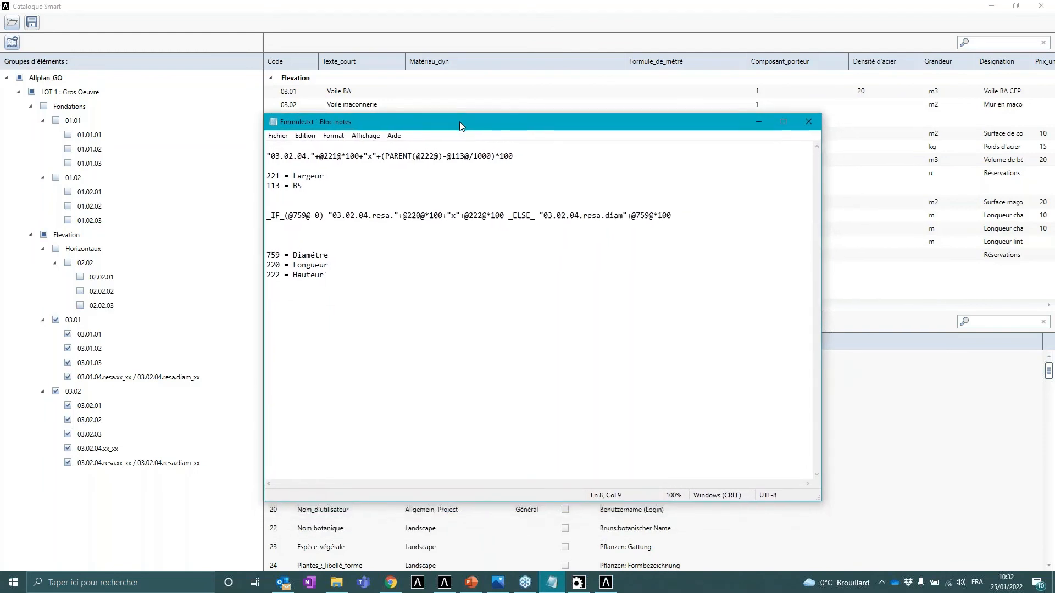
pyautogui.click(330, 156)
pyautogui.moveTo(273, 156); pyautogui.dragTo(307, 158)
pyautogui.moveTo(319, 156)
pyautogui.mouseDown()
pyautogui.moveTo(340, 159)
pyautogui.moveTo(303, 176)
pyautogui.moveTo(358, 157)
pyautogui.moveTo(321, 158)
pyautogui.mouseUp()
pyautogui.moveTo(373, 158); pyautogui.dragTo(369, 165)
pyautogui.moveTo(386, 155); pyautogui.dragTo(440, 155)
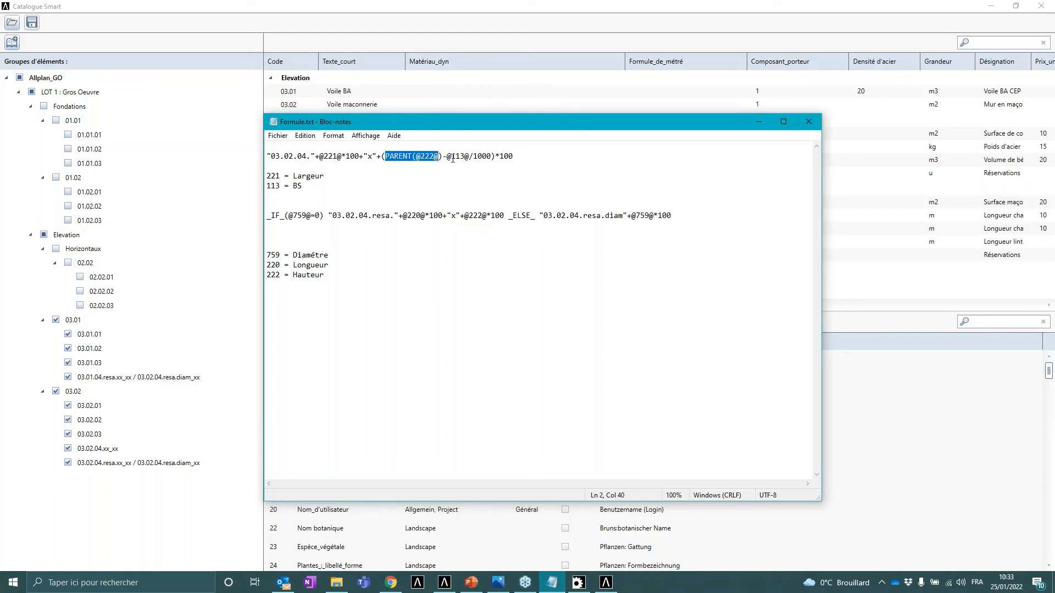
pyautogui.moveTo(451, 156); pyautogui.dragTo(466, 157)
pyautogui.moveTo(318, 191); pyautogui.dragTo(266, 187)
pyautogui.moveTo(420, 157); pyautogui.dragTo(439, 157)
pyautogui.click(759, 122)
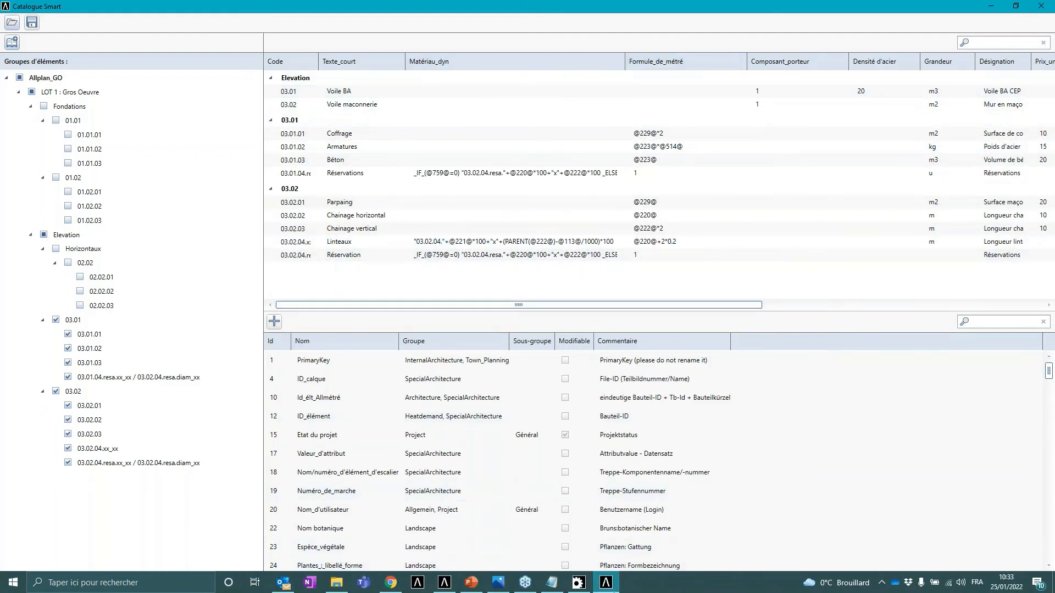
# - Reopen Formule.txt and walk through the reservation _IF_ formula and its attribute numbers
pyautogui.click(551, 582)
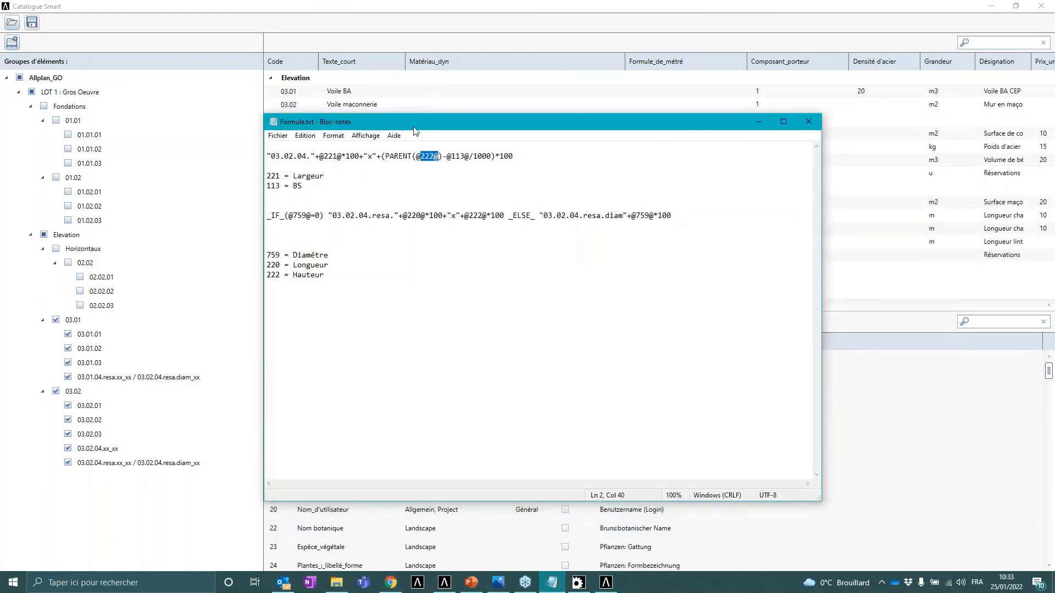
pyautogui.moveTo(414, 127); pyautogui.dragTo(432, 95)
pyautogui.moveTo(306, 183); pyautogui.dragTo(287, 186)
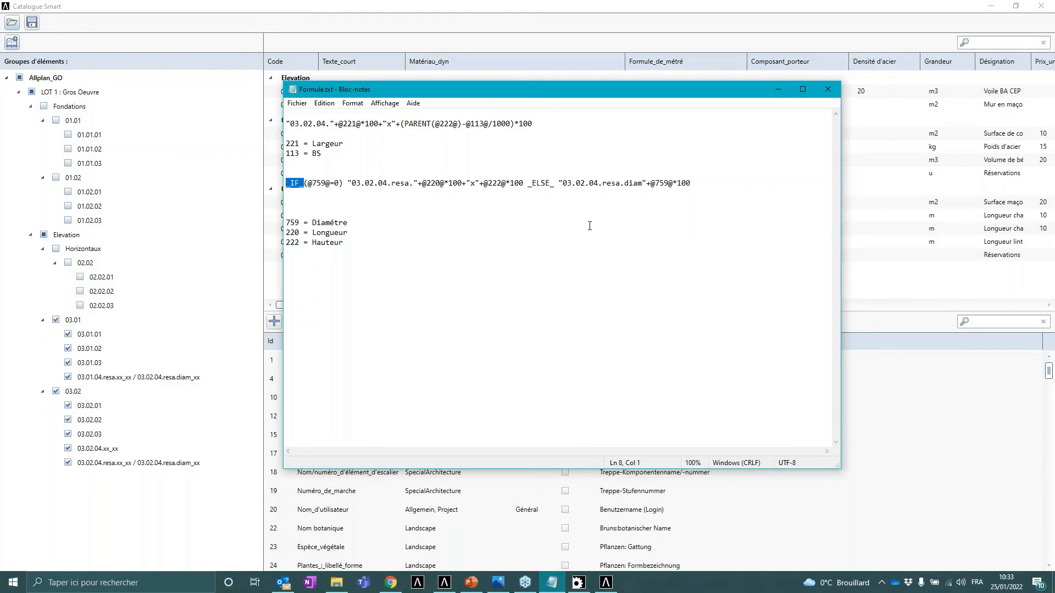
pyautogui.moveTo(440, 91); pyautogui.dragTo(606, 74)
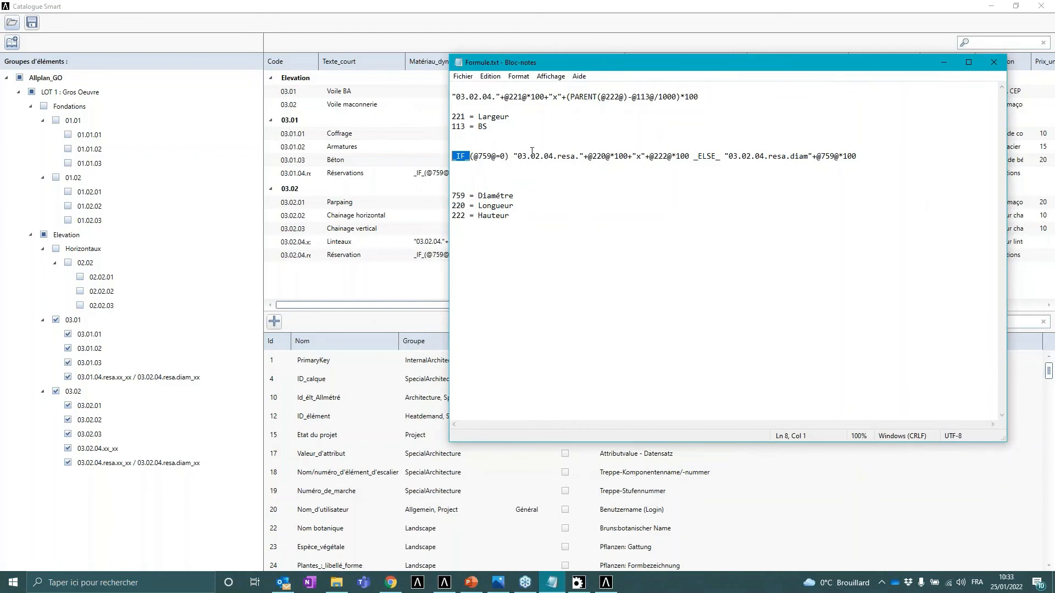
pyautogui.moveTo(506, 156); pyautogui.dragTo(474, 156)
pyautogui.moveTo(515, 196); pyautogui.dragTo(460, 192)
pyautogui.moveTo(505, 156); pyautogui.dragTo(575, 155)
pyautogui.moveTo(642, 159); pyautogui.dragTo(720, 157)
pyautogui.moveTo(729, 157); pyautogui.dragTo(830, 156)
pyautogui.click(943, 64)
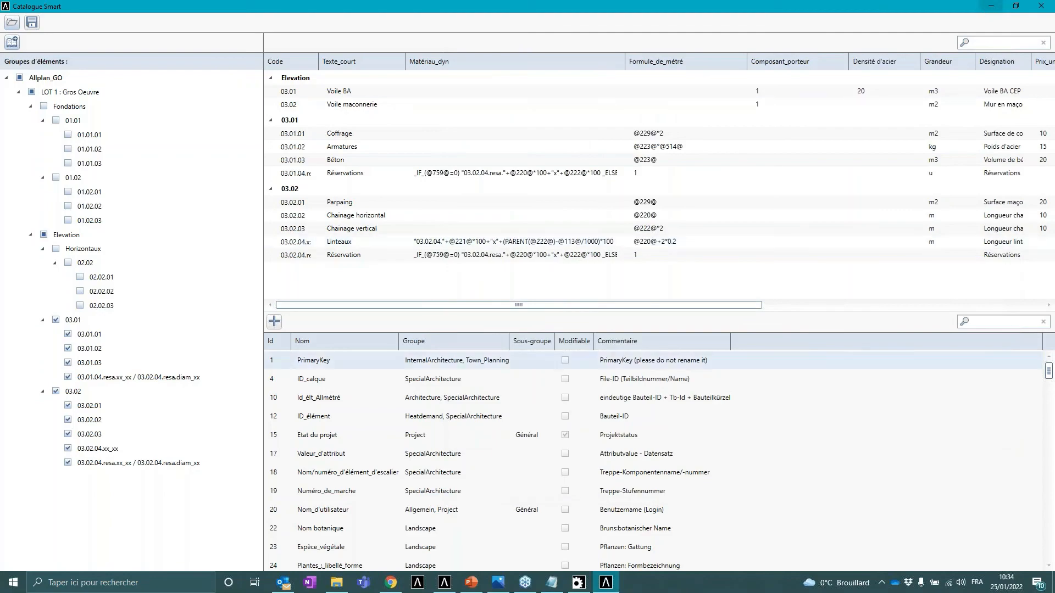
# - Switch back to Allplan and open the polygonal niche tool's settings, then close them
pyautogui.click(449, 586)
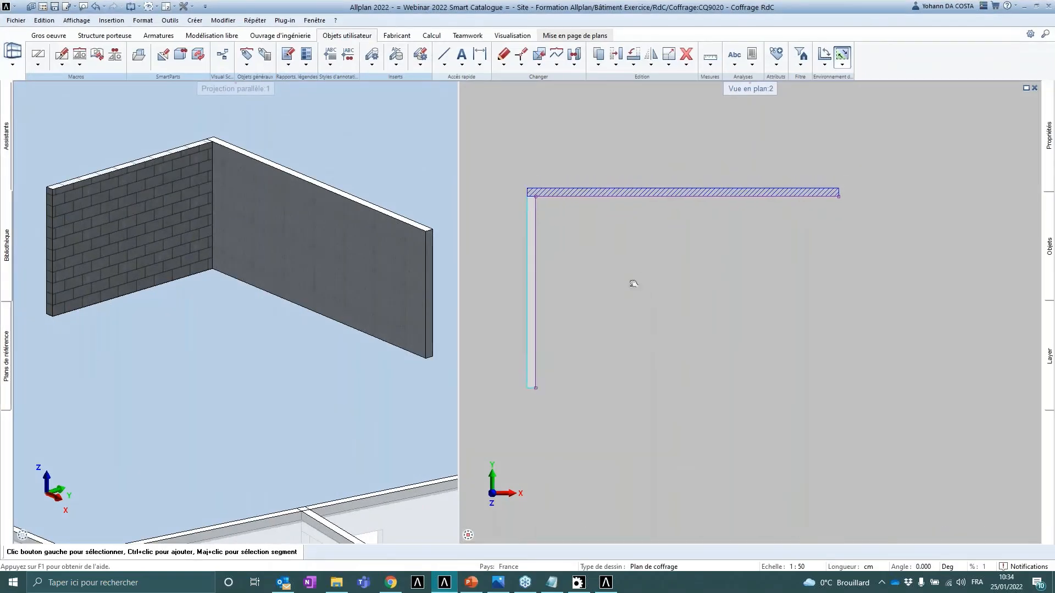
pyautogui.click(49, 35)
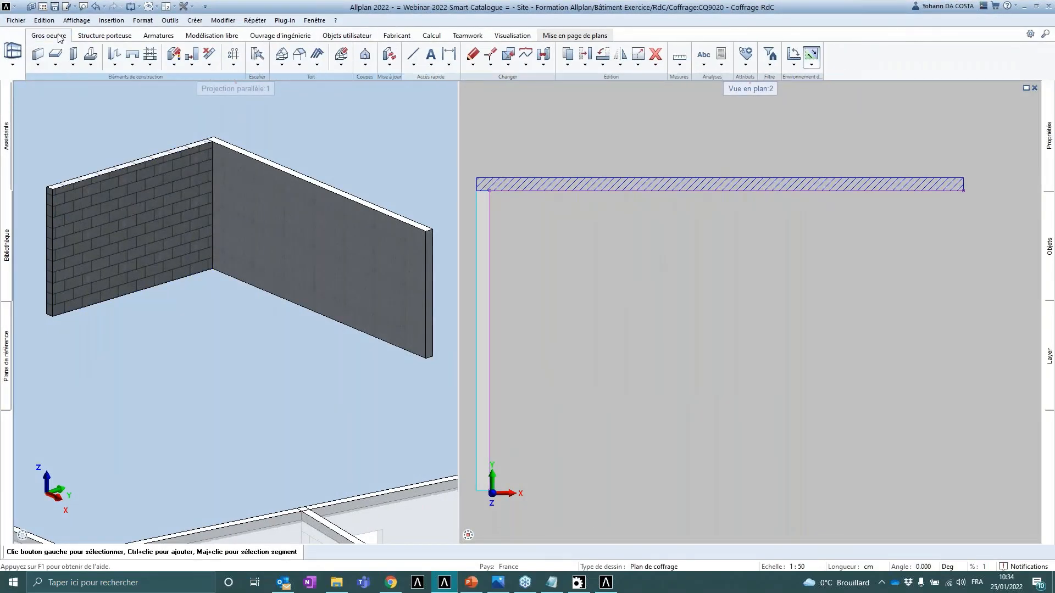
pyautogui.click(133, 66)
pyautogui.click(137, 87)
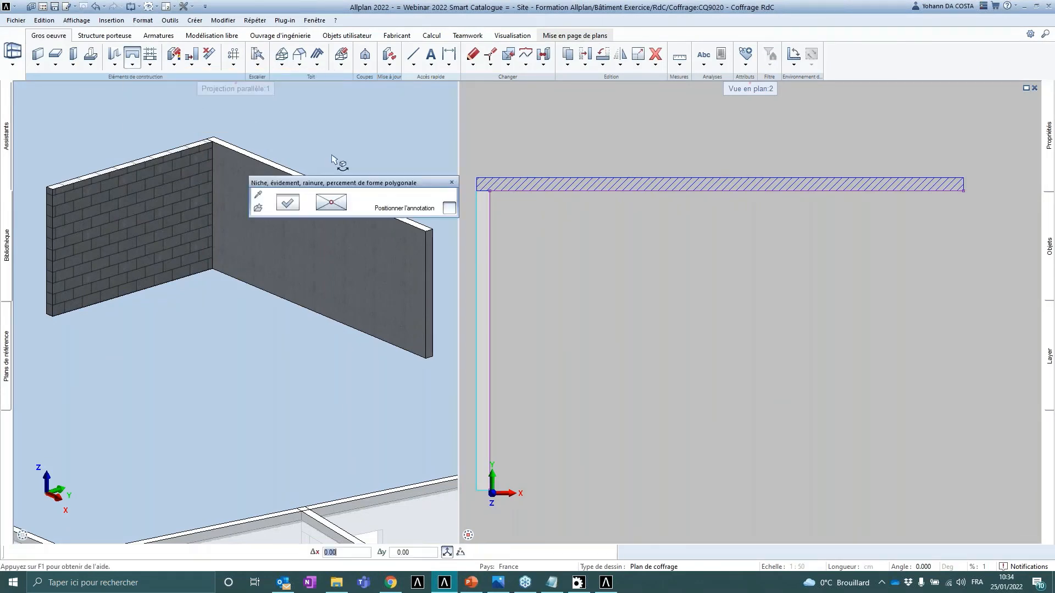
pyautogui.click(299, 207)
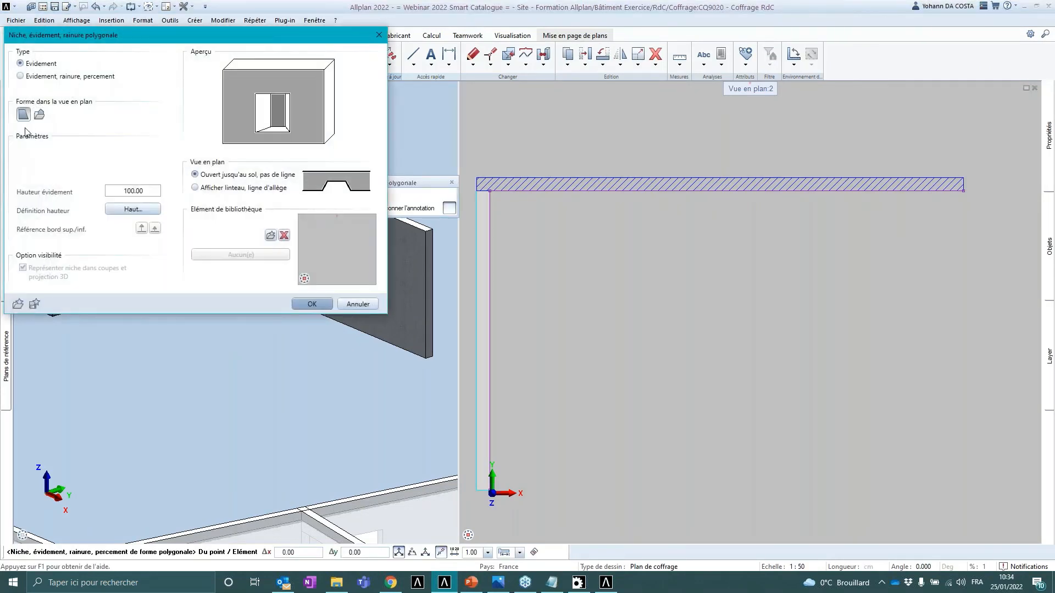
pyautogui.click(378, 35)
# - Place a rectangular niche 100 wide and 80 high in the horizontal wall with the Niche tool
pyautogui.click(133, 66)
pyautogui.click(164, 73)
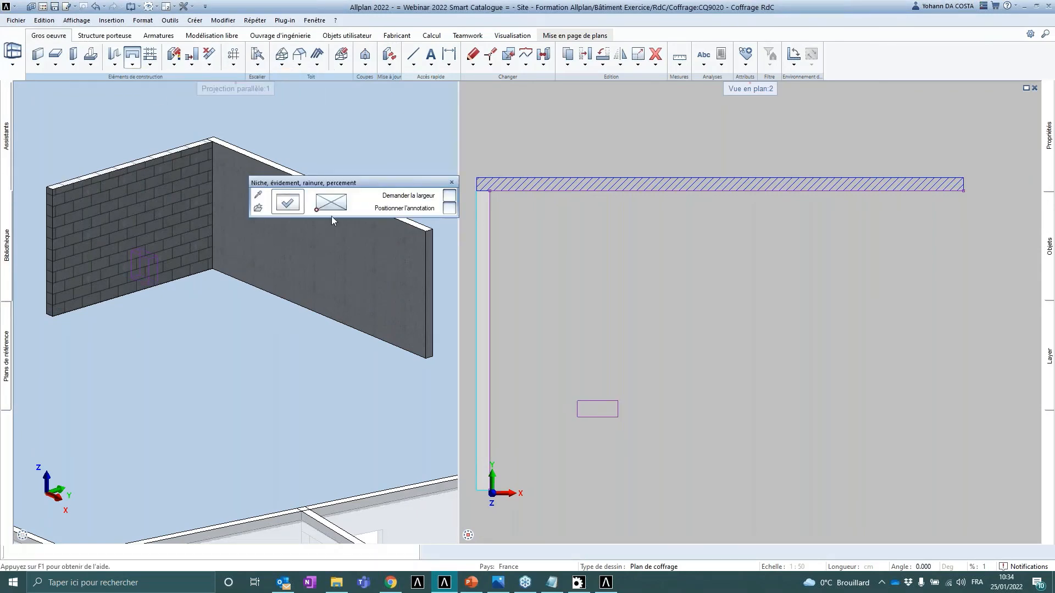
pyautogui.click(287, 203)
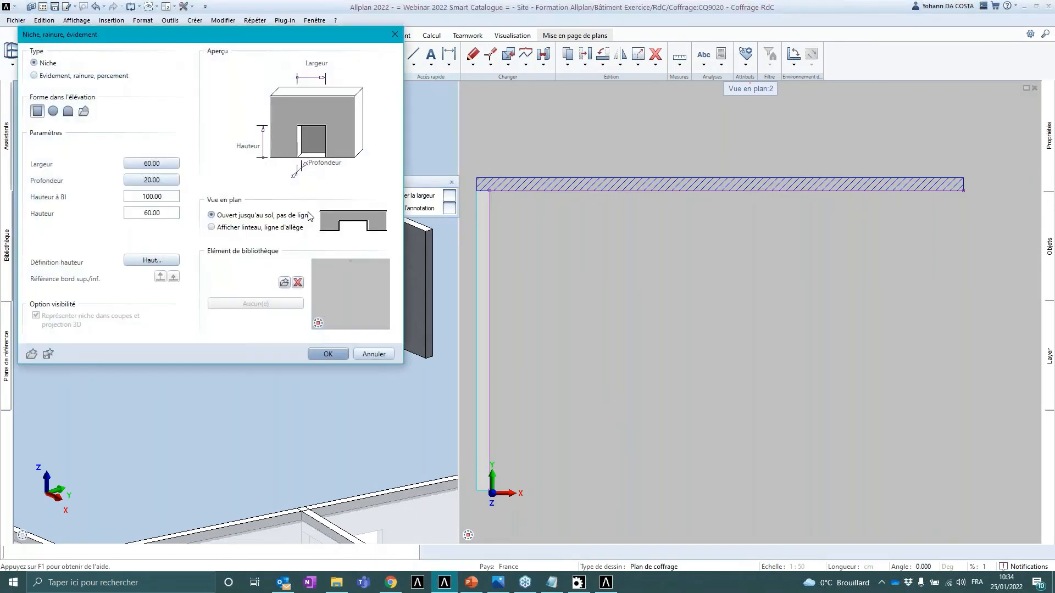
pyautogui.click(171, 166)
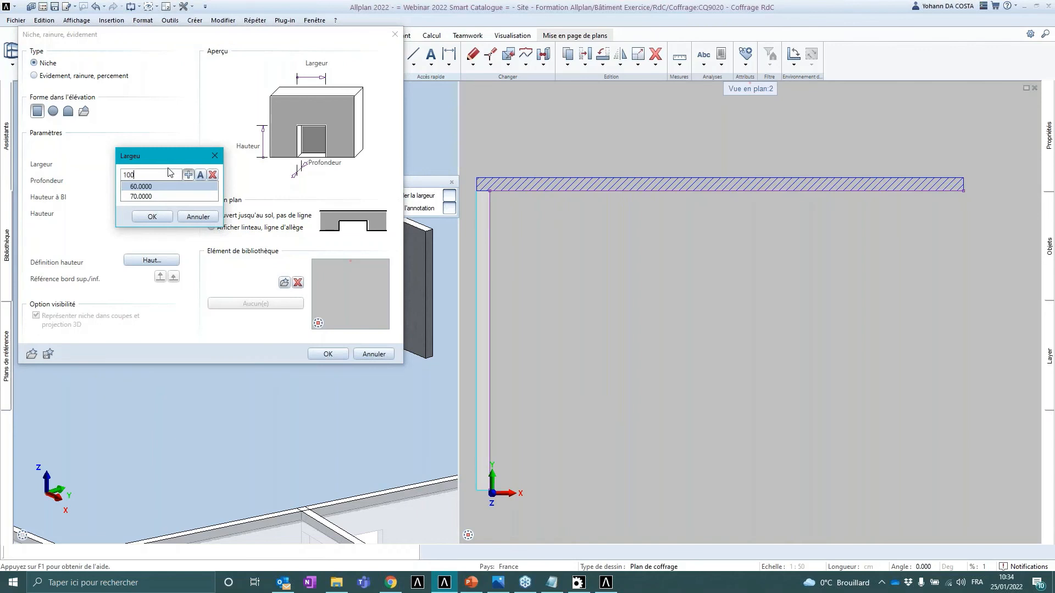
pyautogui.press('Return')
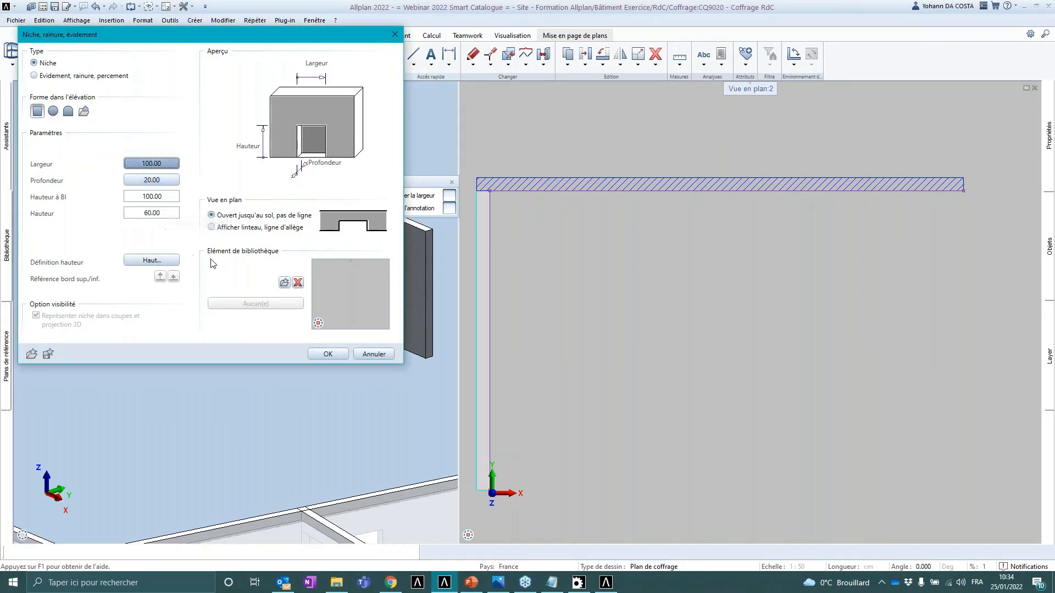
pyautogui.click(171, 213)
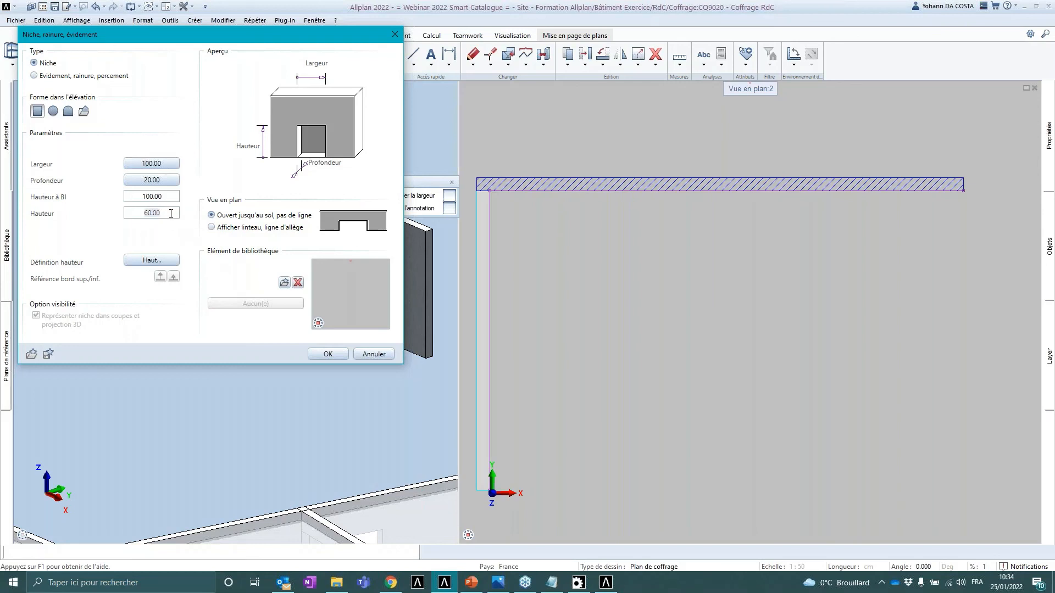
pyautogui.write('5')
pyautogui.write('0')
pyautogui.click(330, 352)
pyautogui.click(566, 191)
pyautogui.moveTo(373, 226); pyautogui.dragTo(254, 245, button='middle')
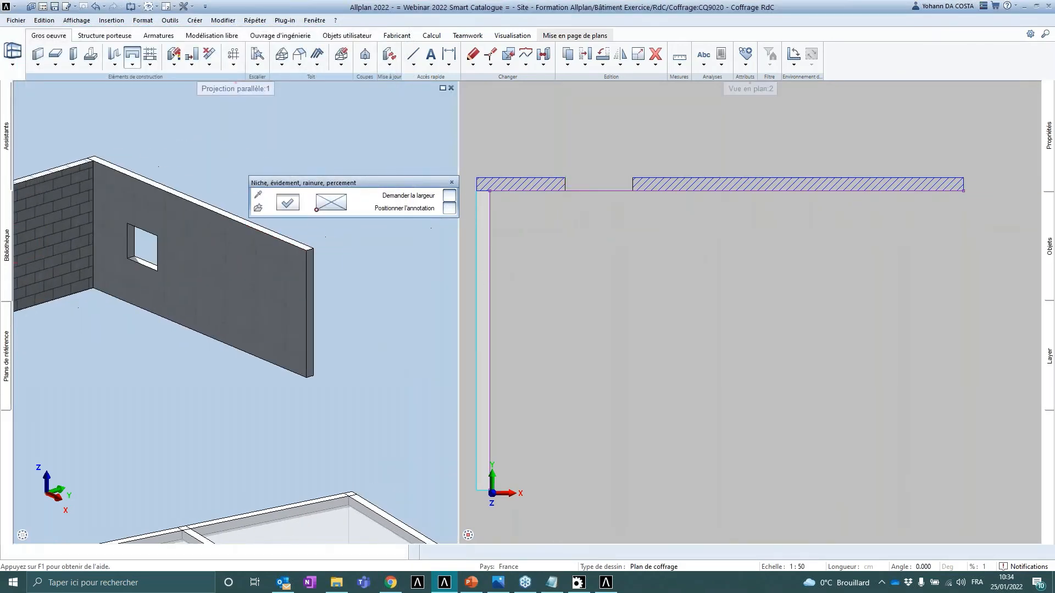
# - Place a circular niche 60 wide and 60 high in the horizontal wall with the Niche tool
pyautogui.click(330, 202)
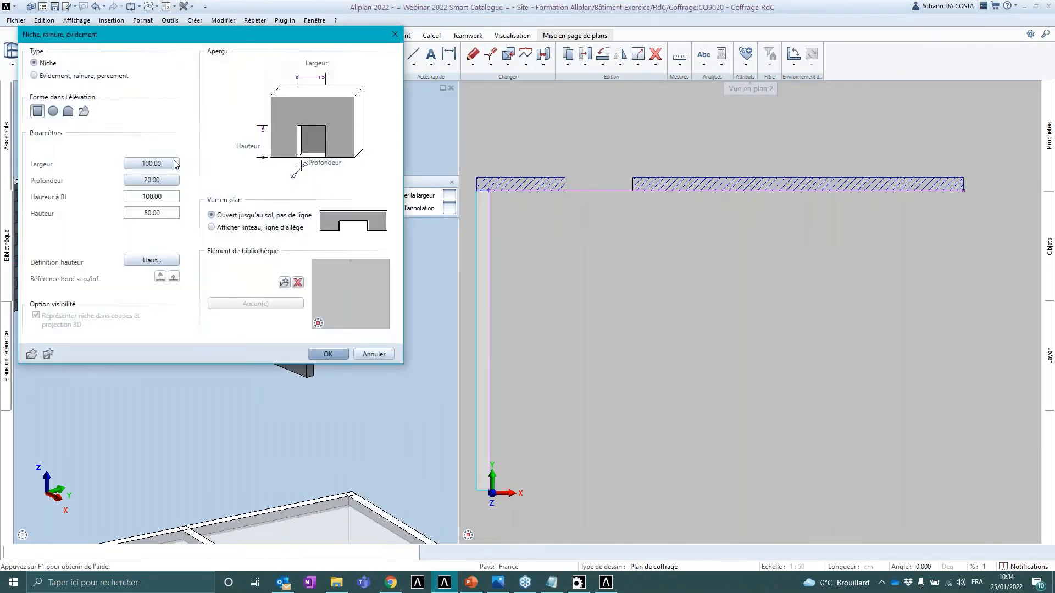
pyautogui.click(52, 111)
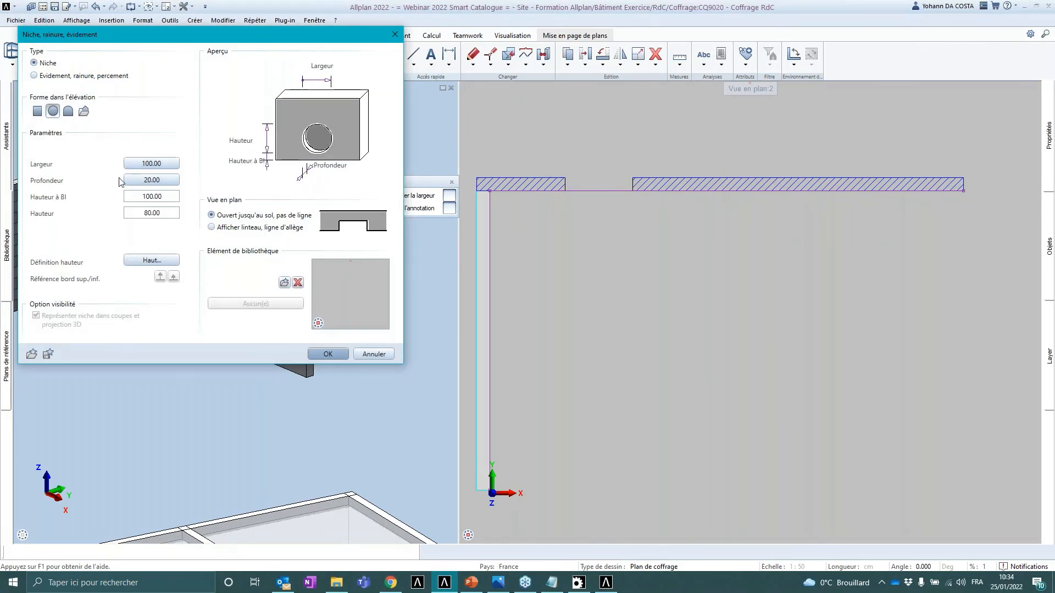
pyautogui.click(154, 165)
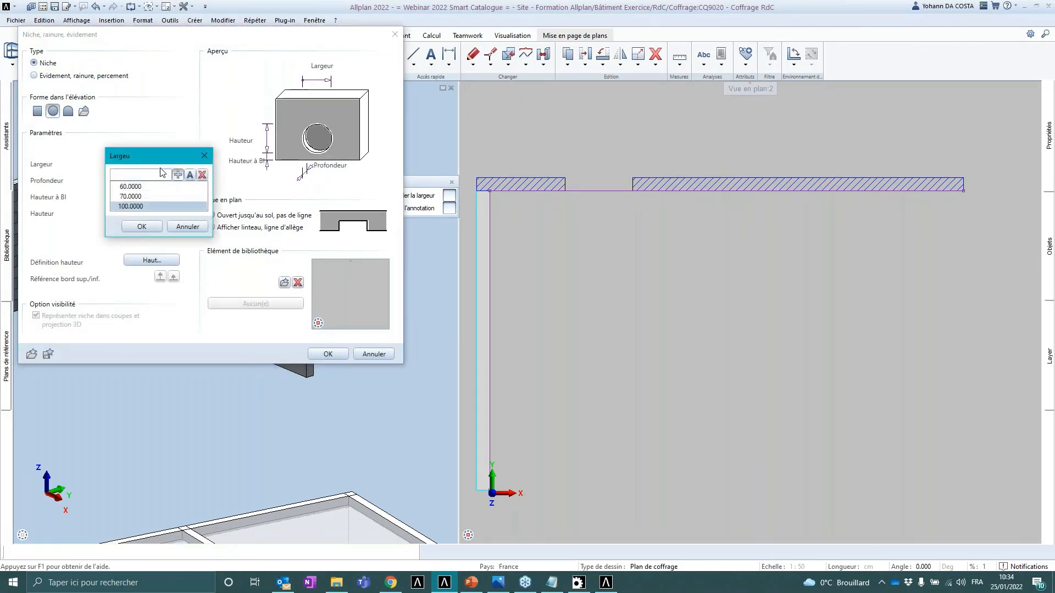
pyautogui.doubleClick(136, 187)
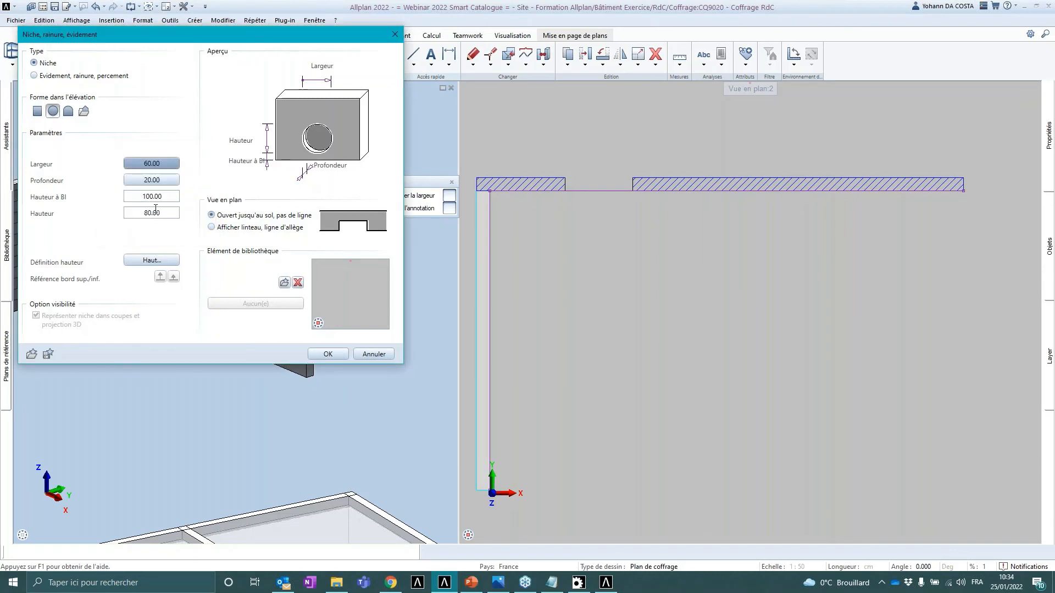
pyautogui.click(164, 212)
pyautogui.write('60')
pyautogui.press('Return')
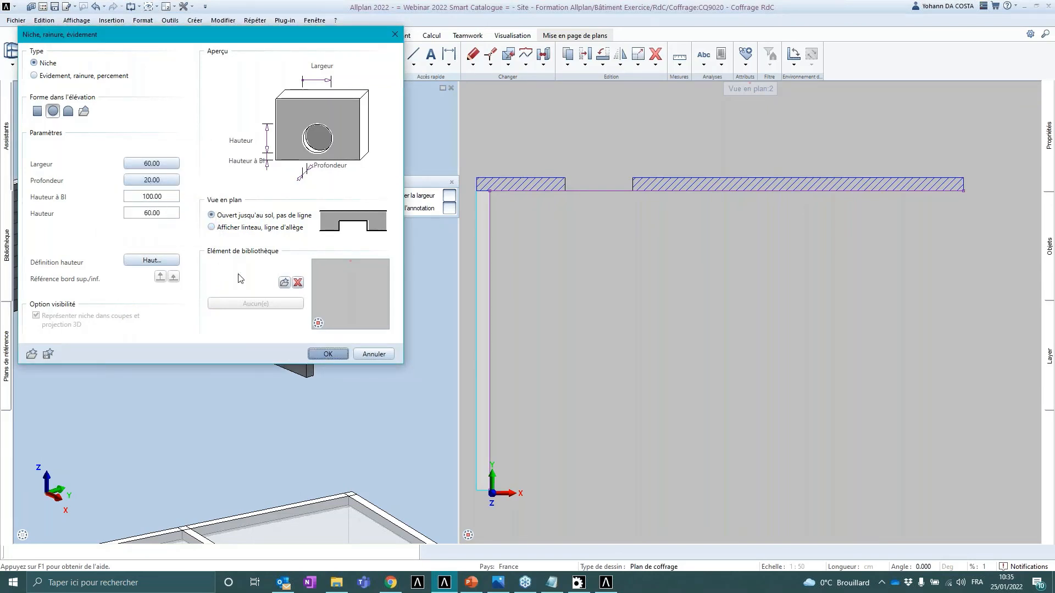
pyautogui.click(330, 353)
pyautogui.click(764, 189)
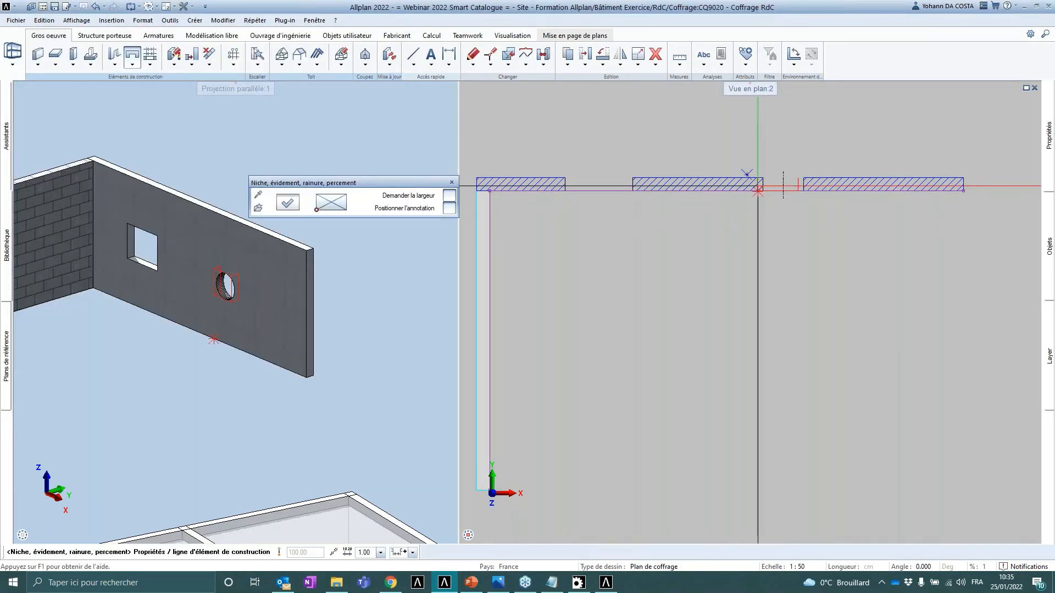
pyautogui.press('Escape')
# - Generate the BCM quantity report for the selected wall elements and expand both reservation code groups
pyautogui.moveTo(228, 257); pyautogui.dragTo(263, 250, button='middle')
pyautogui.scroll(1, 264, 250)
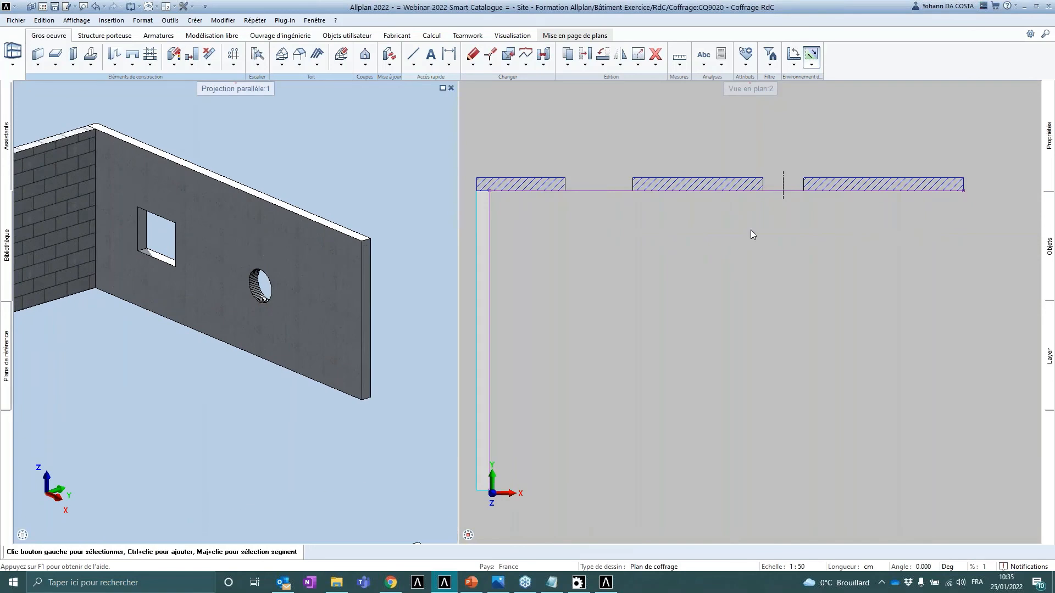
pyautogui.scroll(-1, 752, 232)
pyautogui.click(721, 65)
pyautogui.click(734, 73)
pyautogui.click(464, 225)
pyautogui.click(657, 357)
pyautogui.moveTo(523, 147); pyautogui.dragTo(961, 471)
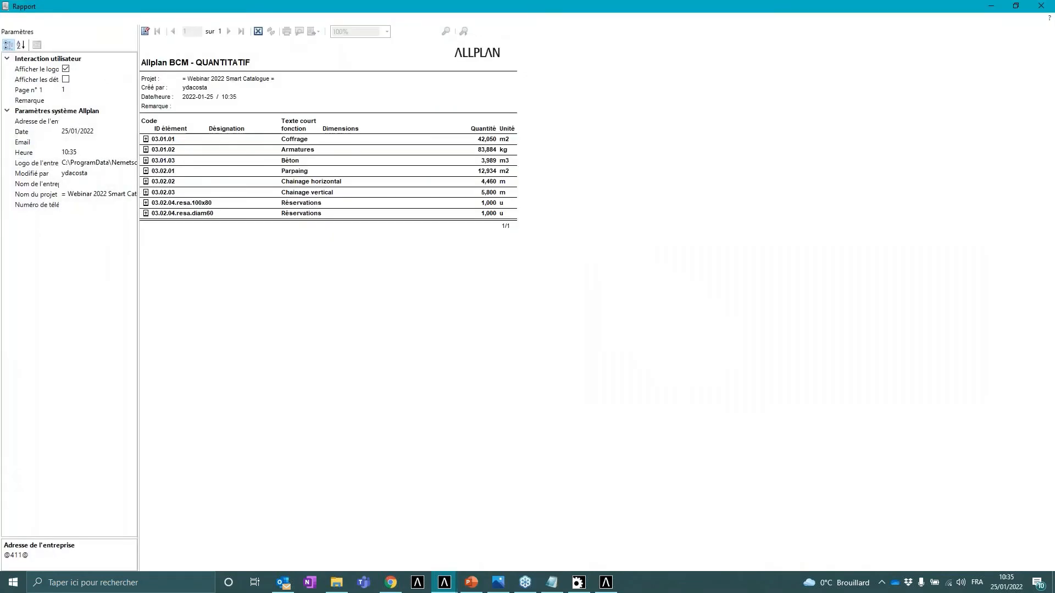
pyautogui.click(145, 203)
pyautogui.click(146, 224)
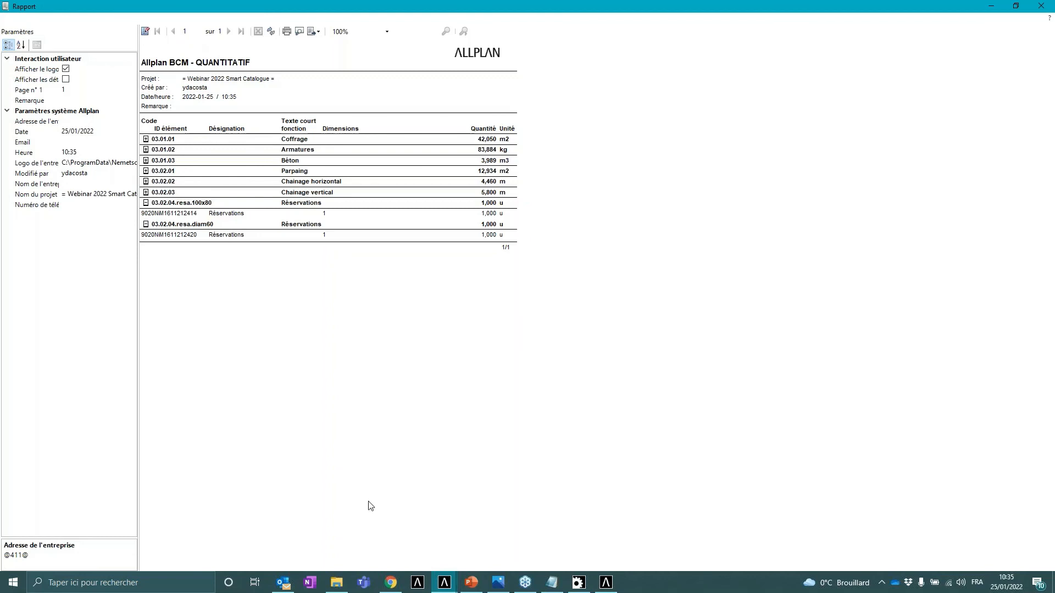
# - Switch to the PowerPoint presentation and move on to slides 19 and 20
pyautogui.click(472, 582)
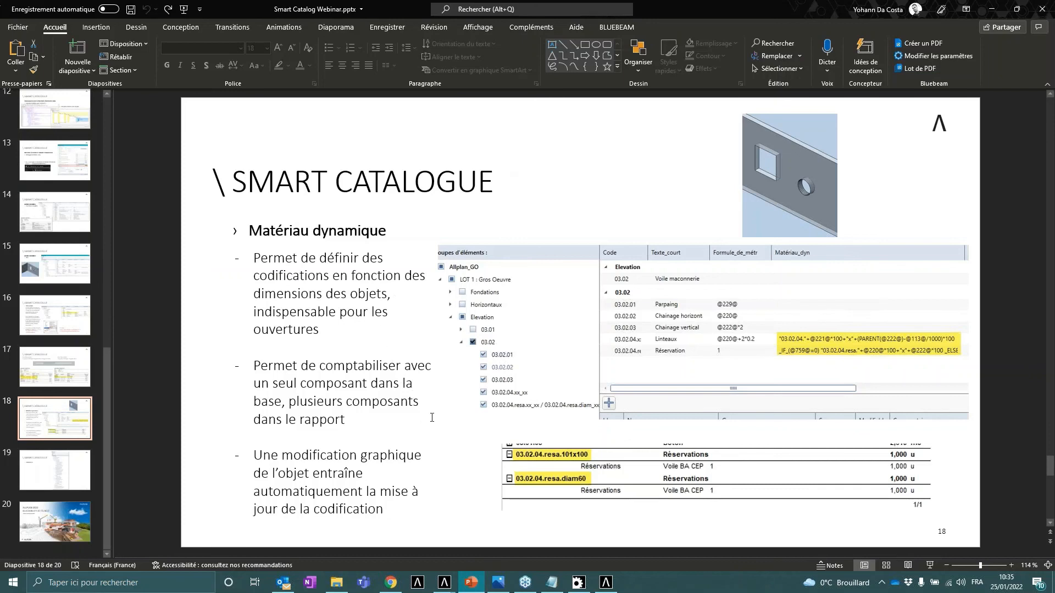
pyautogui.click(77, 470)
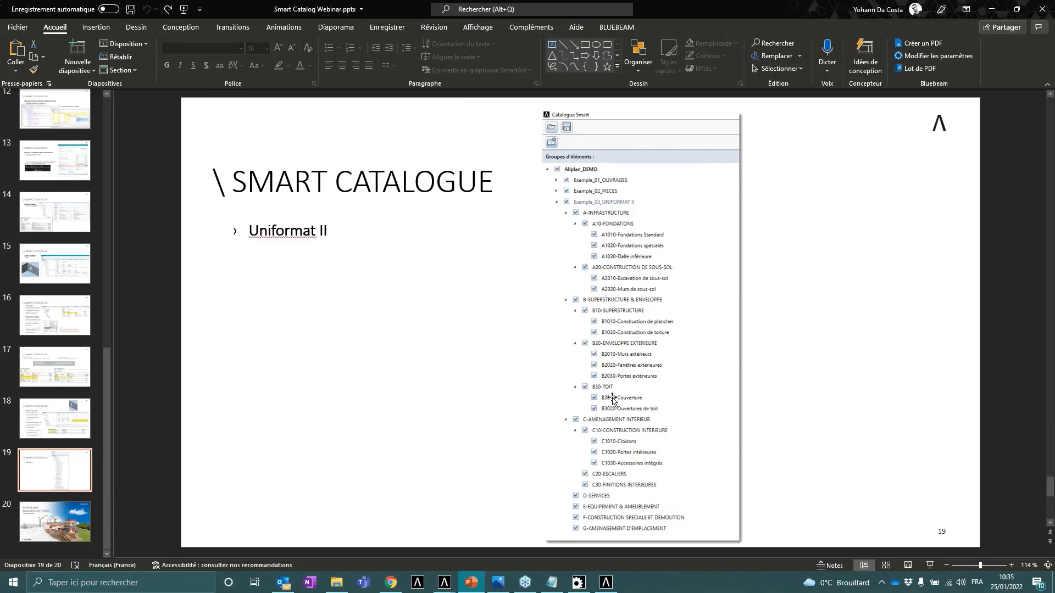
pyautogui.click(64, 509)
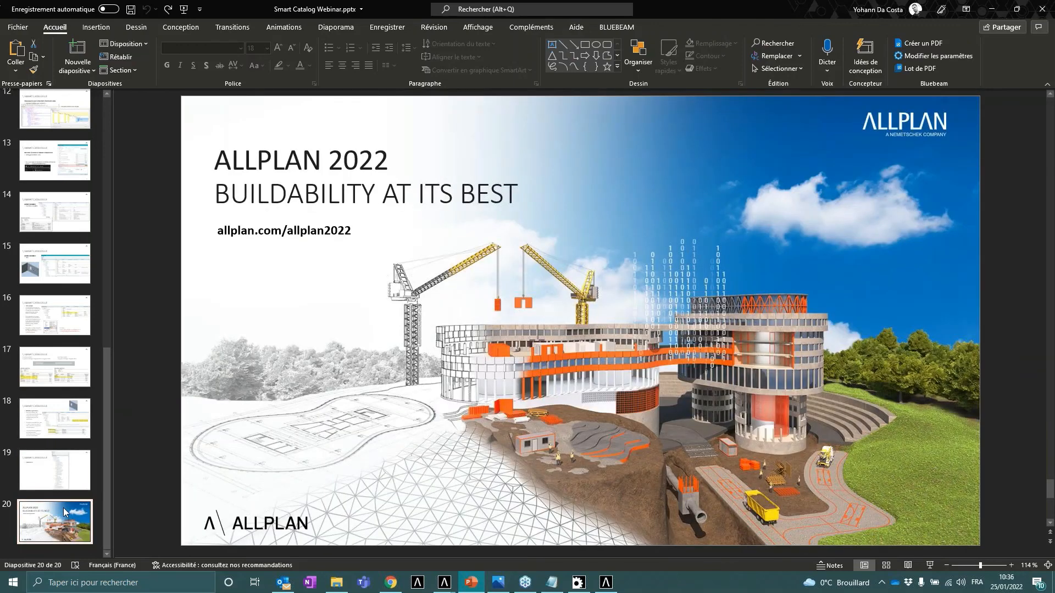